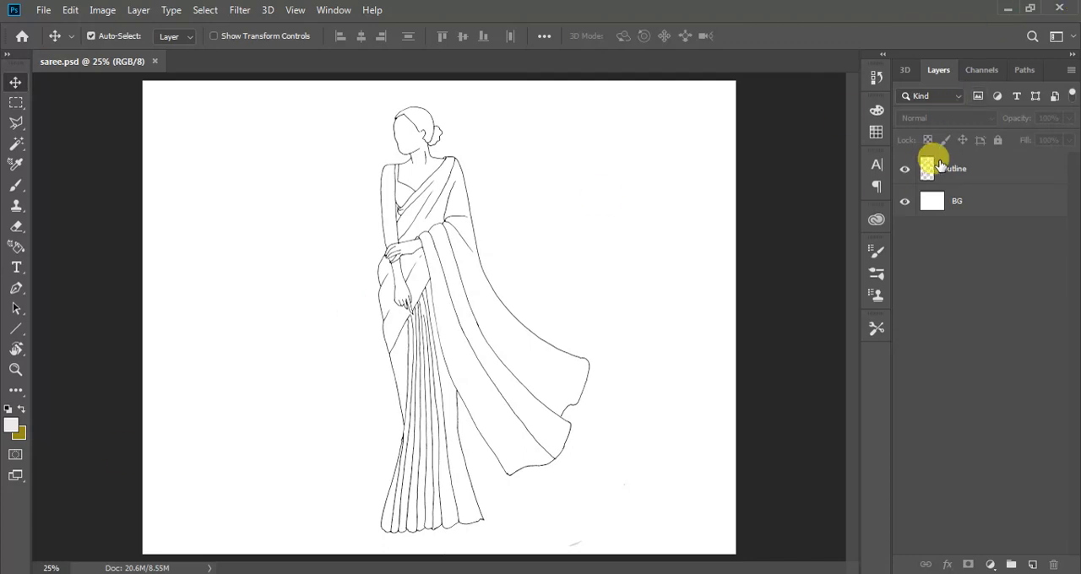
Add a new layer directly above the BG layer and name it Skin
click(956, 173)
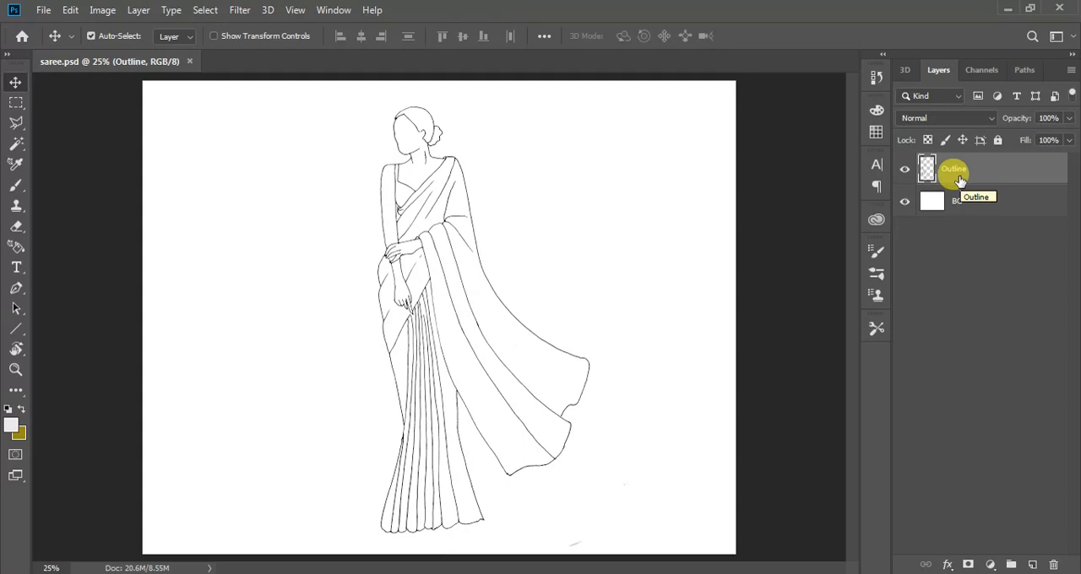
click(984, 202)
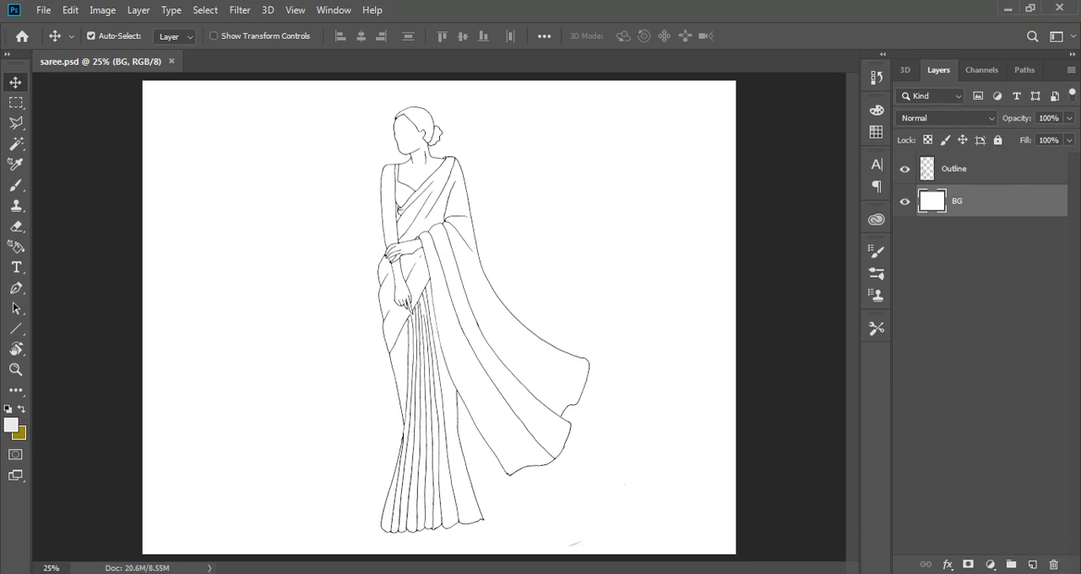
click(1032, 564)
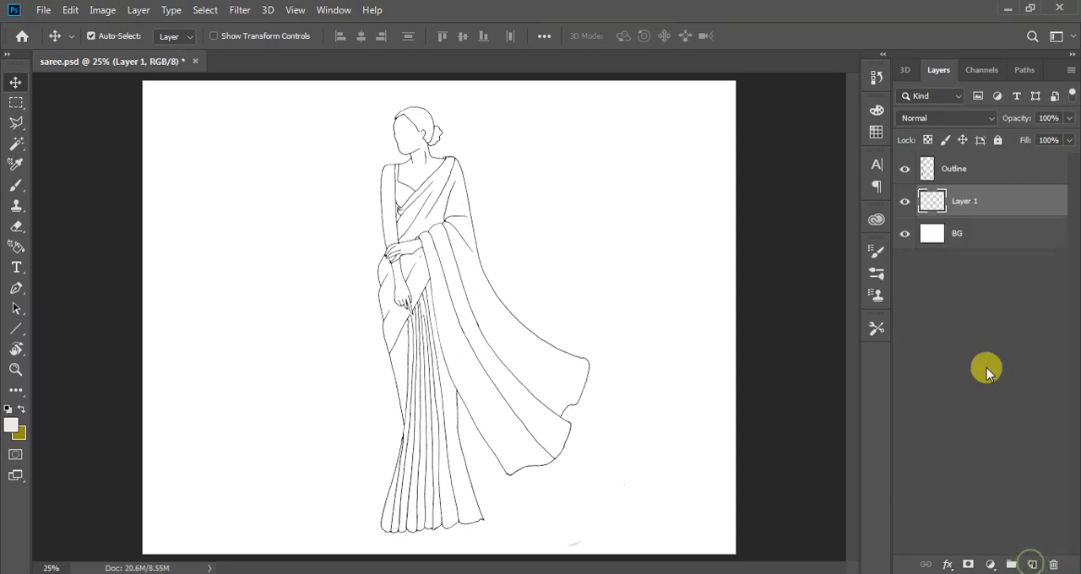
double_click(965, 200)
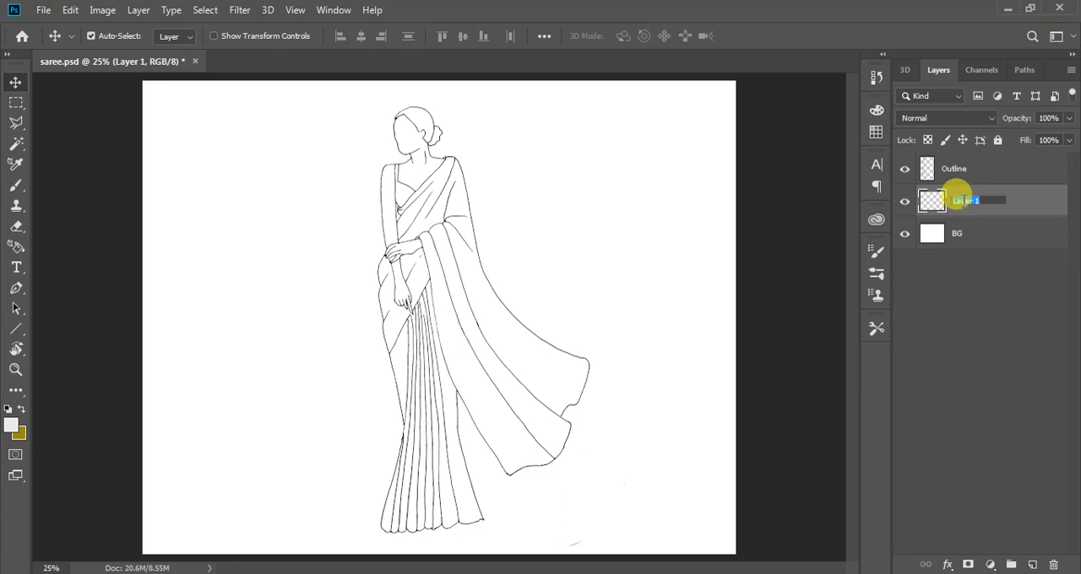
text(Skin)
key(Return)
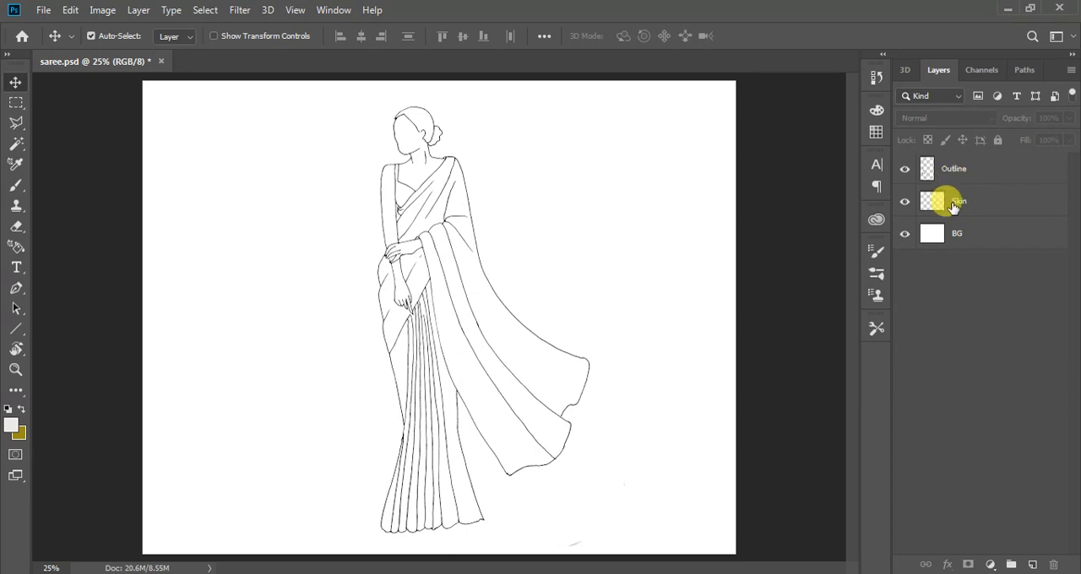
Add a new layer above the Skin layer and name it Hair
click(1032, 564)
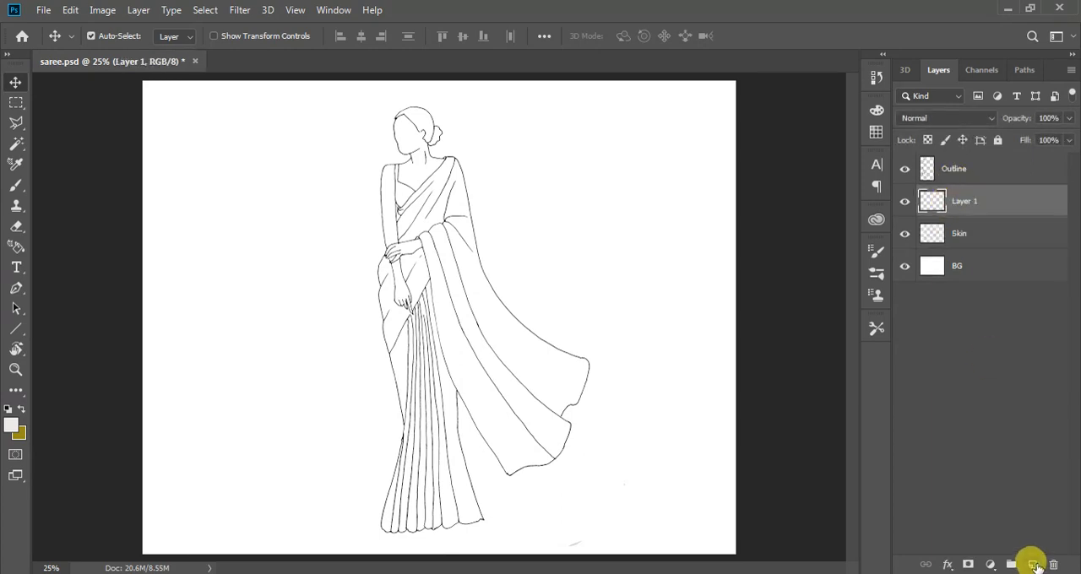
double_click(963, 202)
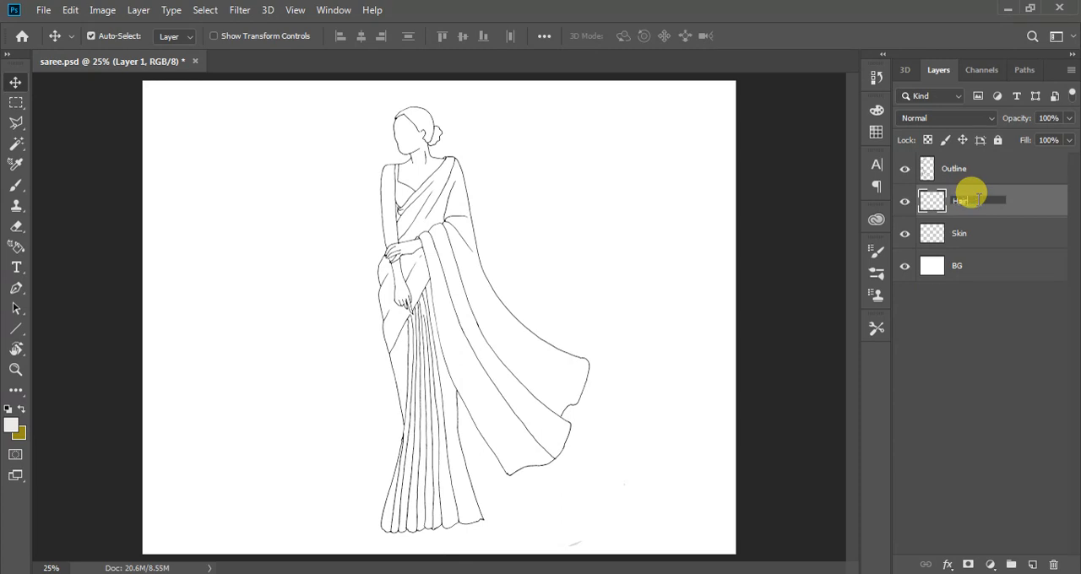
key(Return)
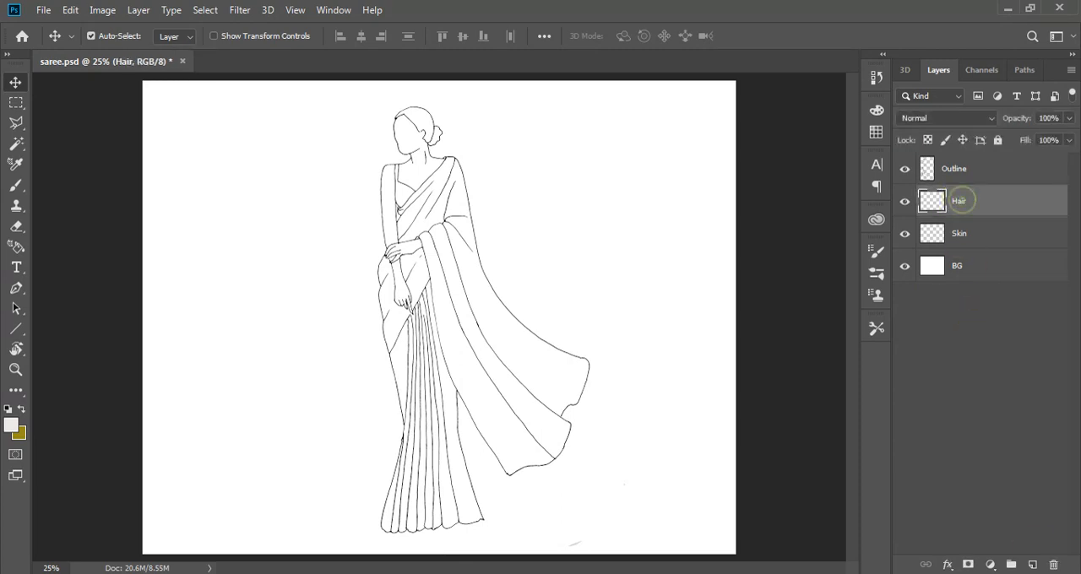
Add a new layer above the Hair layer and name it Saree
click(1032, 564)
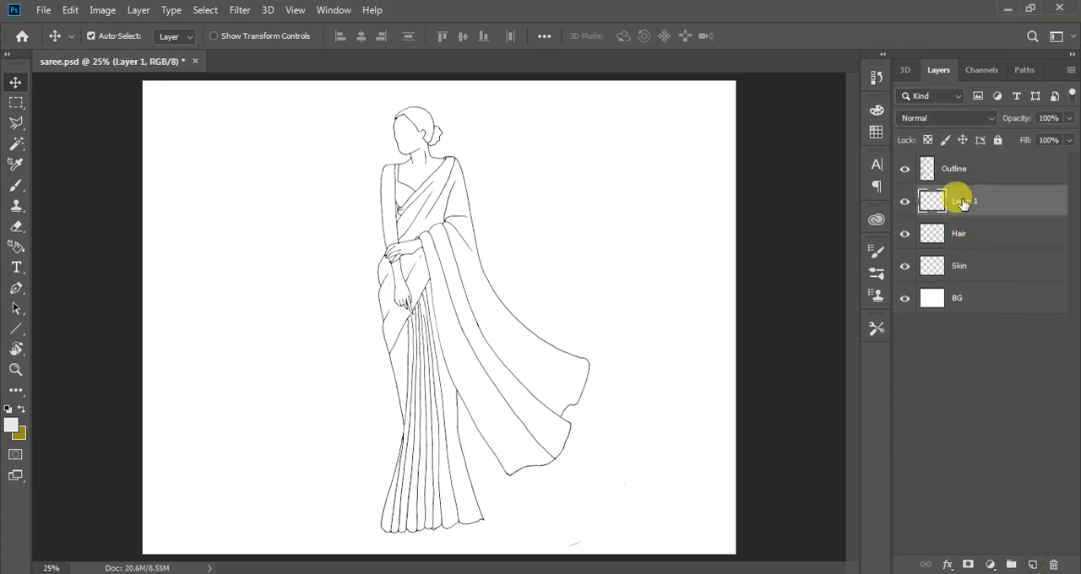
double_click(964, 202)
click(980, 458)
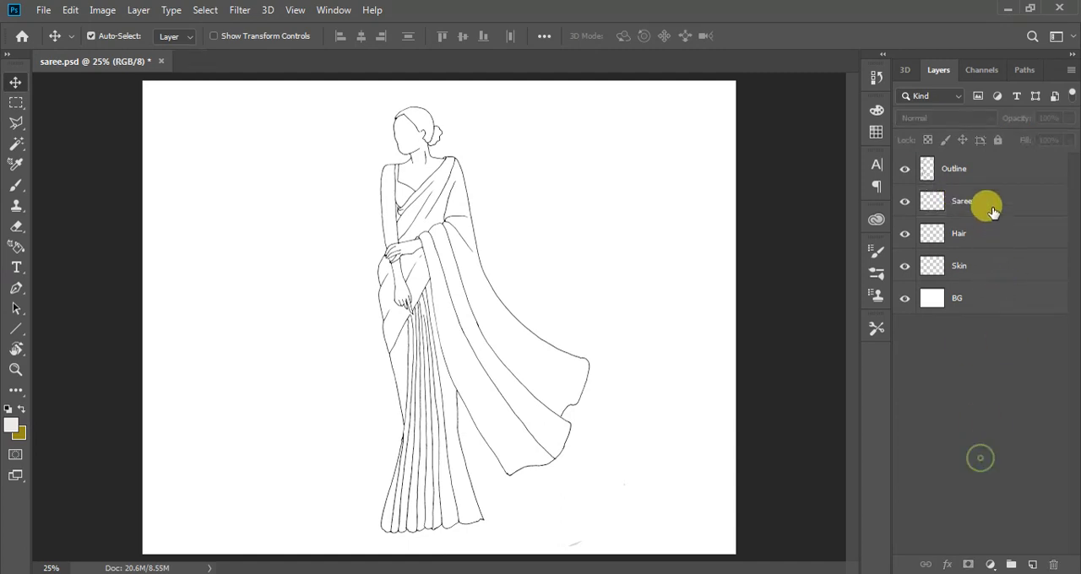
Add a new layer above the Saree layer and name it Blouse
click(990, 204)
click(1032, 565)
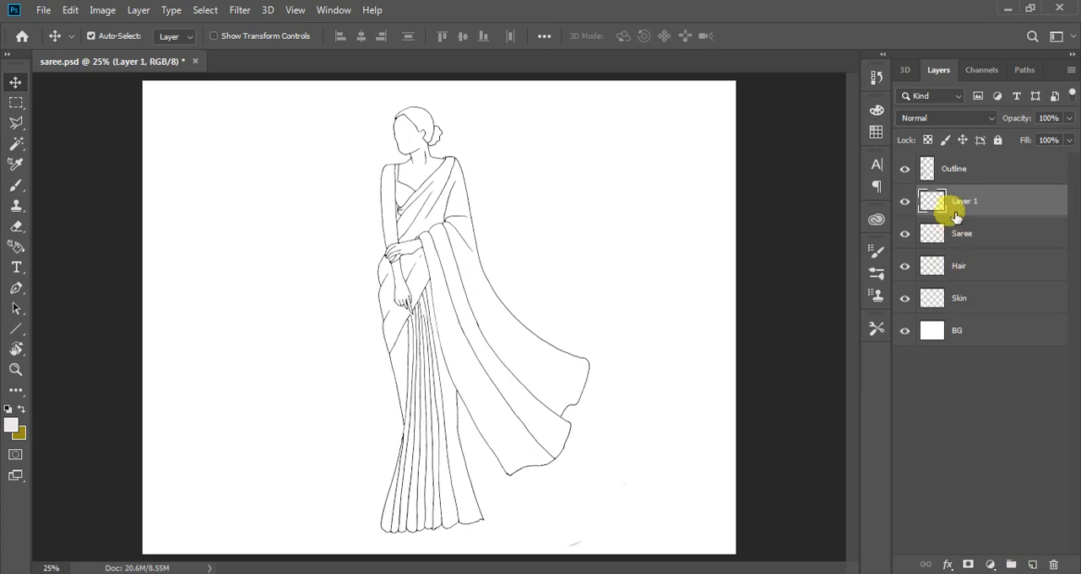
double_click(964, 201)
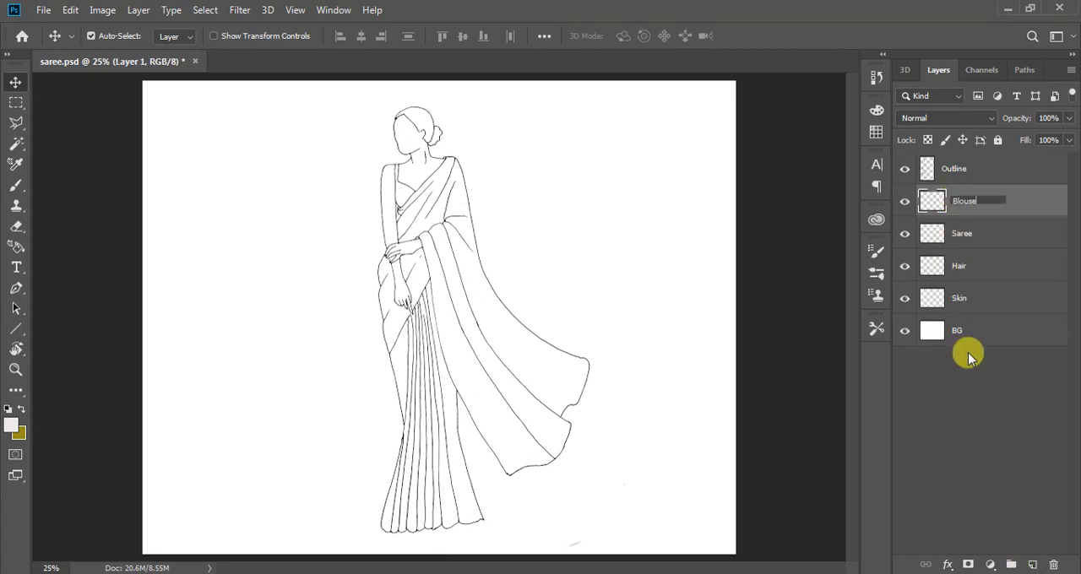
click(972, 380)
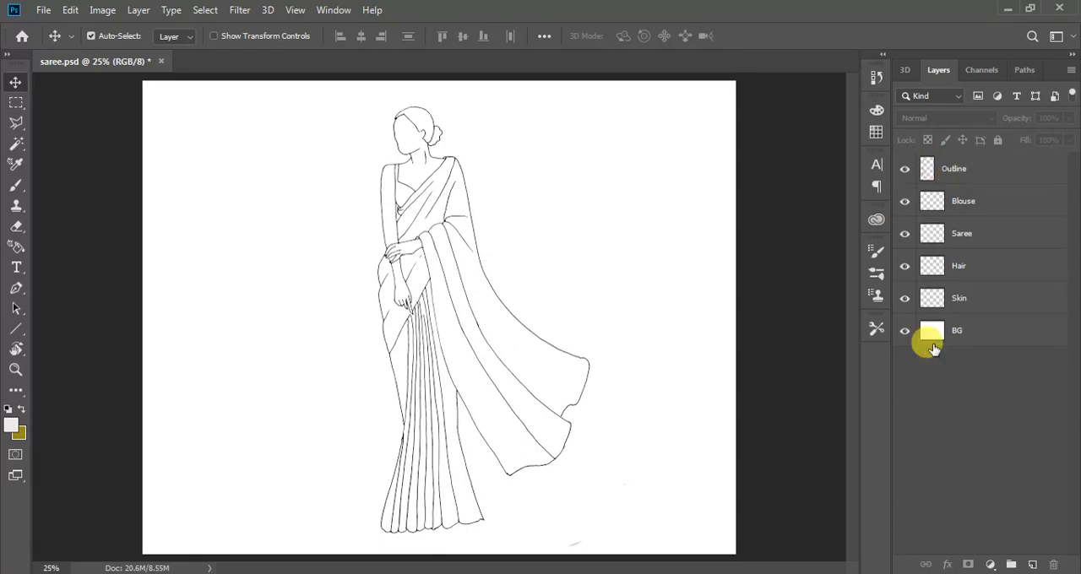
Make the Skin layer active and pick the light brown swatch as the foreground colour
click(971, 301)
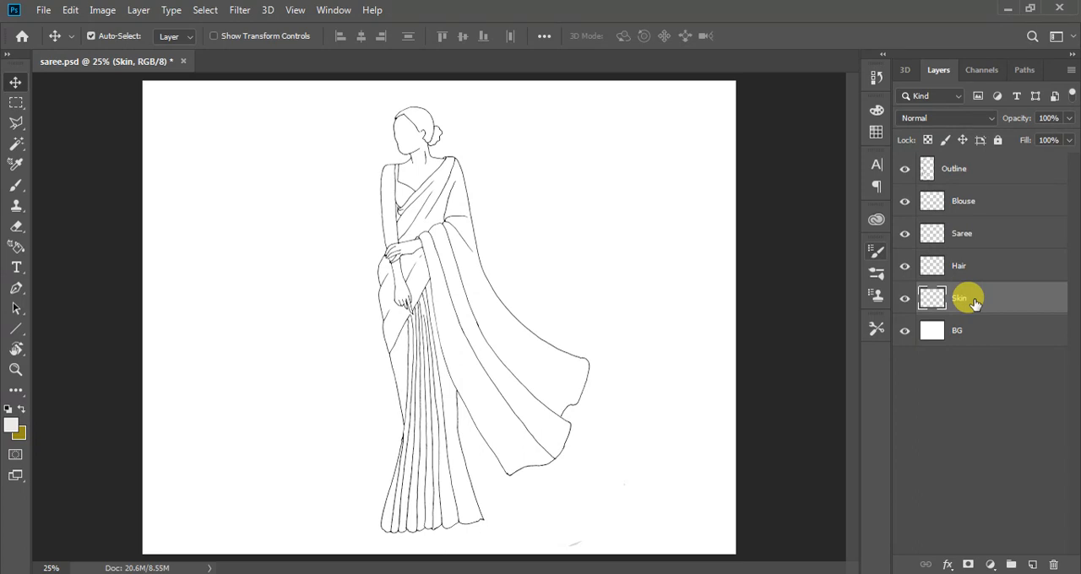
click(12, 425)
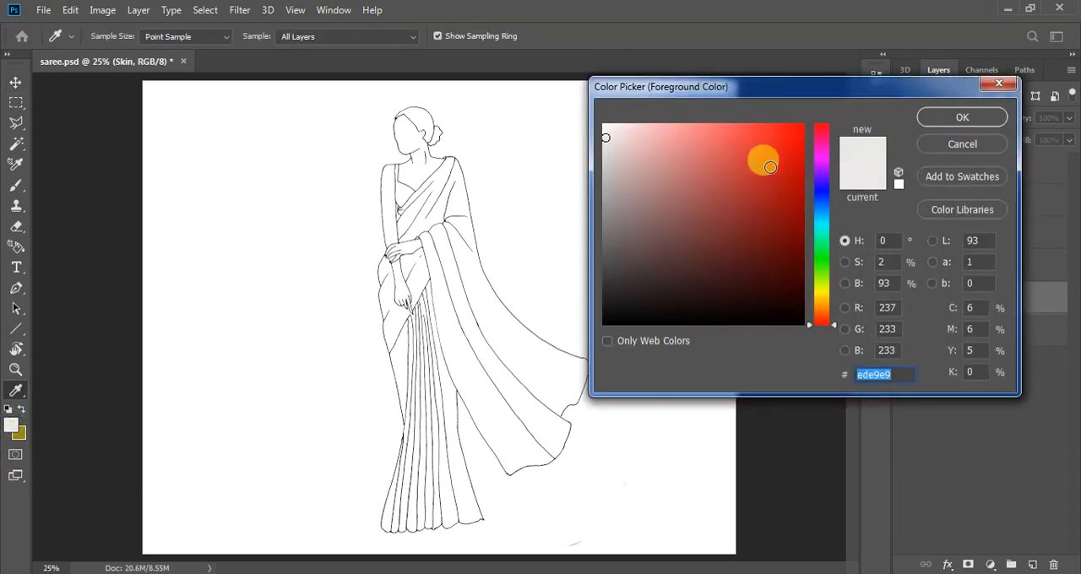
click(1000, 83)
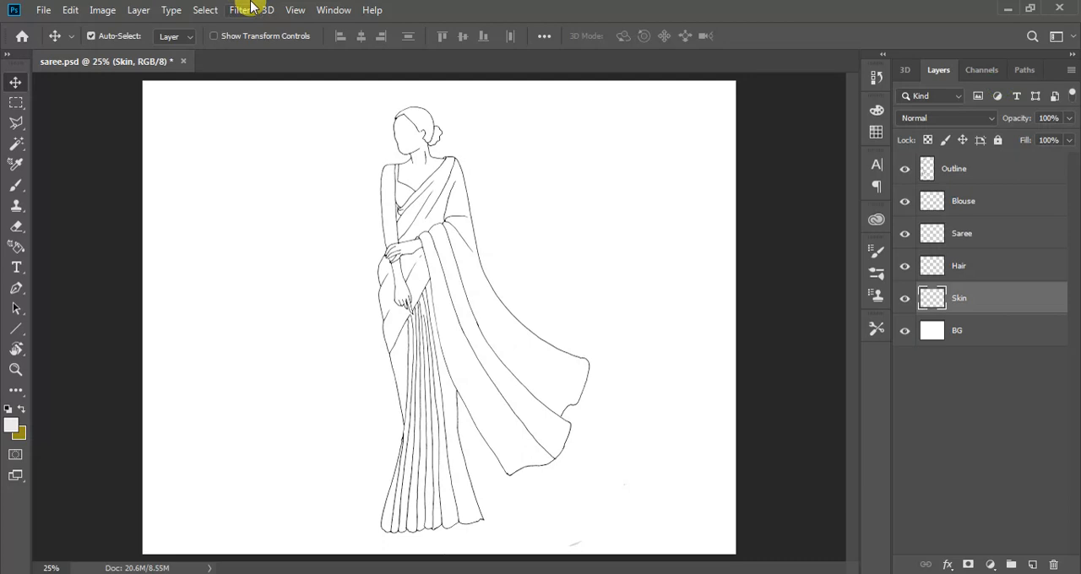
click(333, 10)
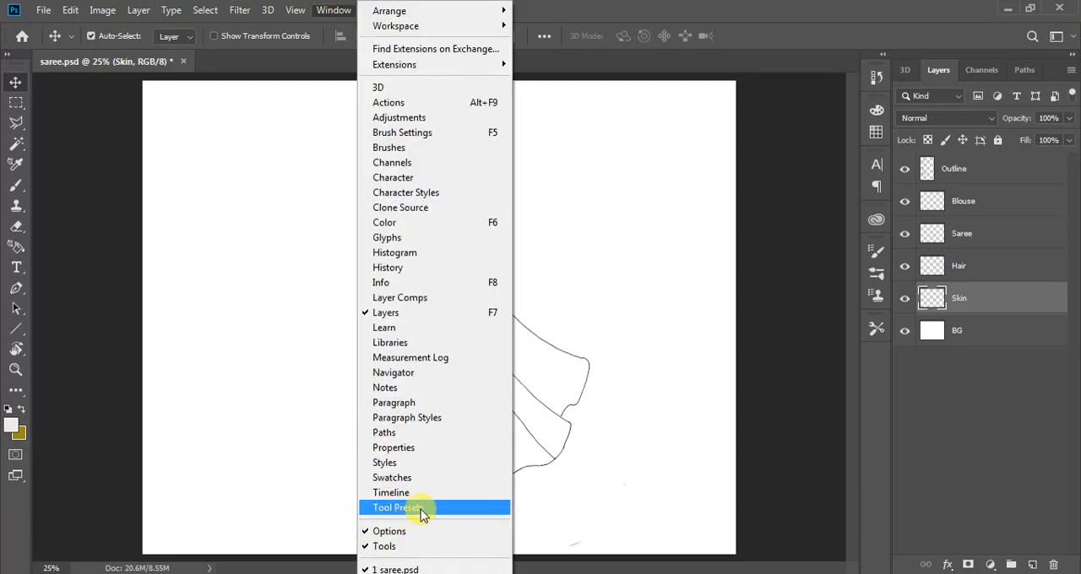
click(419, 477)
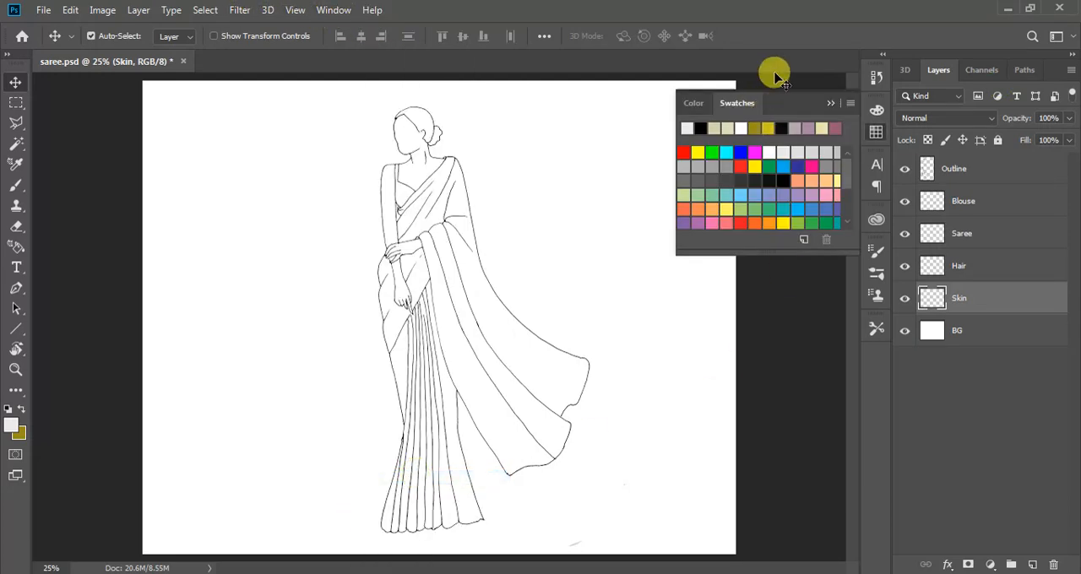
scroll(803, 160, down, 5)
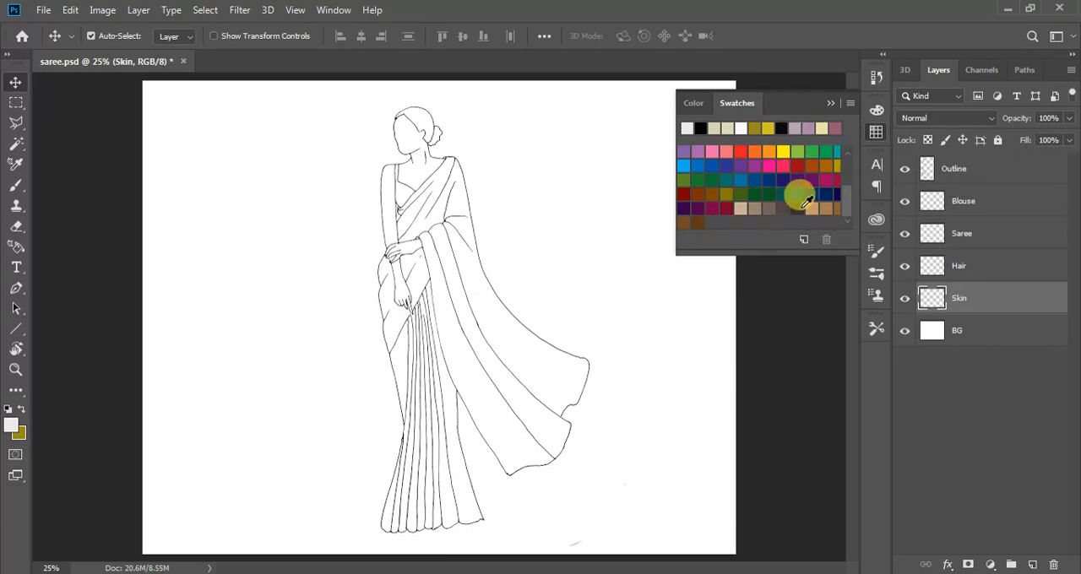
click(812, 211)
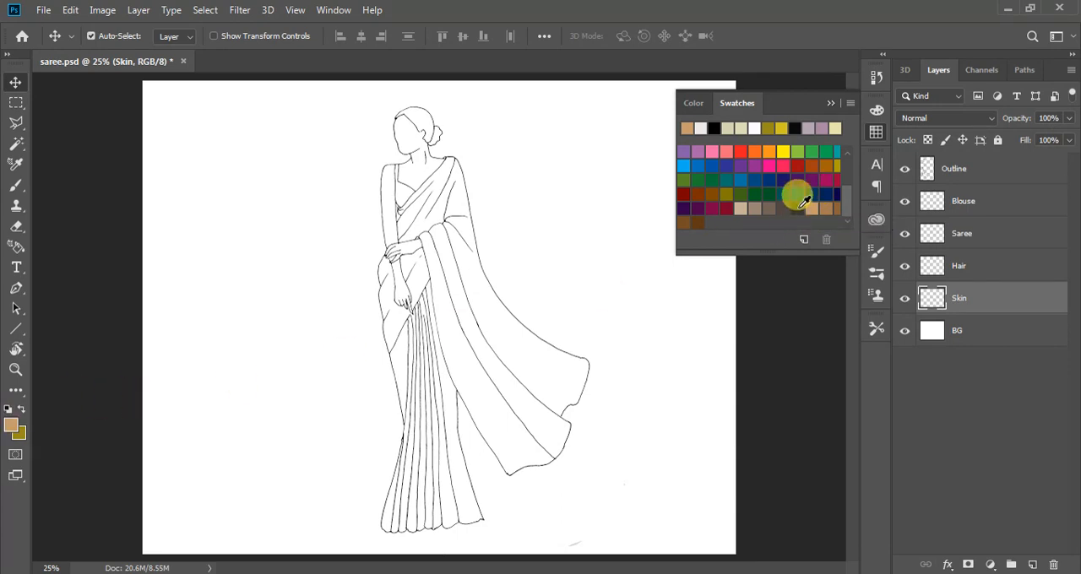
Lighten the foreground colour to the skin tone #d3ad83
click(11, 425)
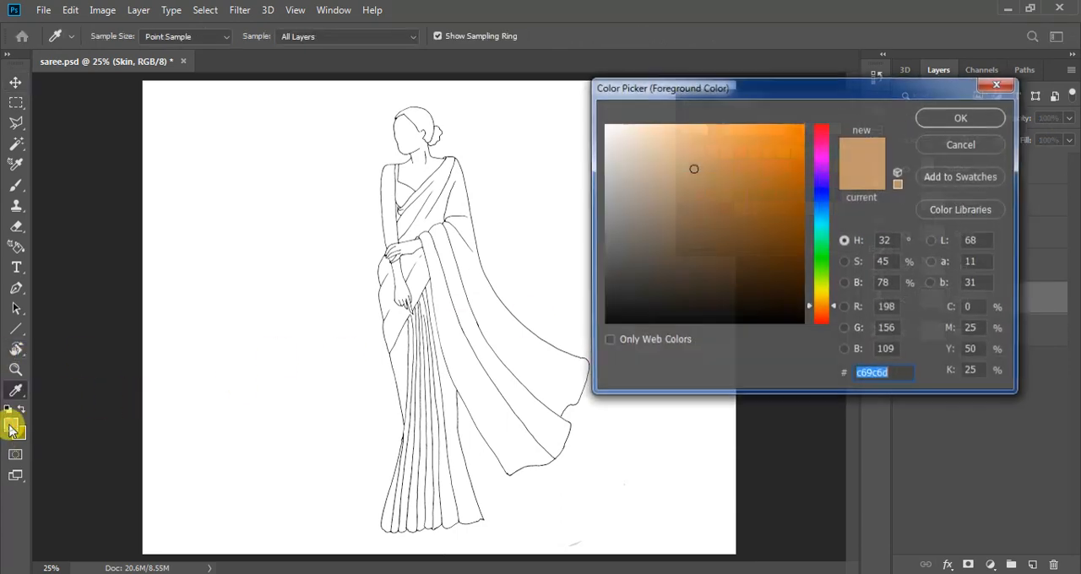
drag(684, 166, 678, 158)
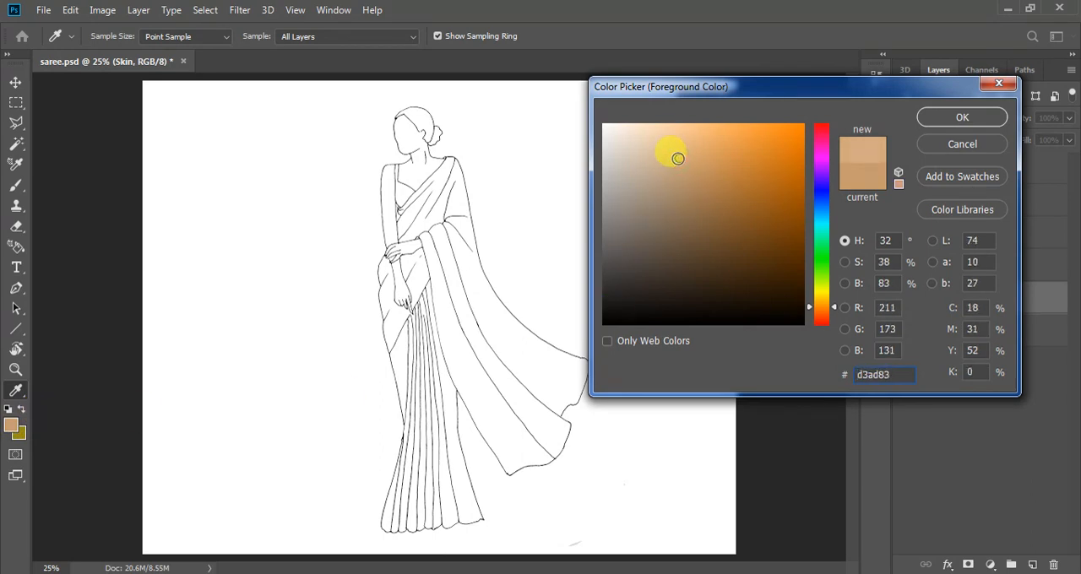
click(962, 119)
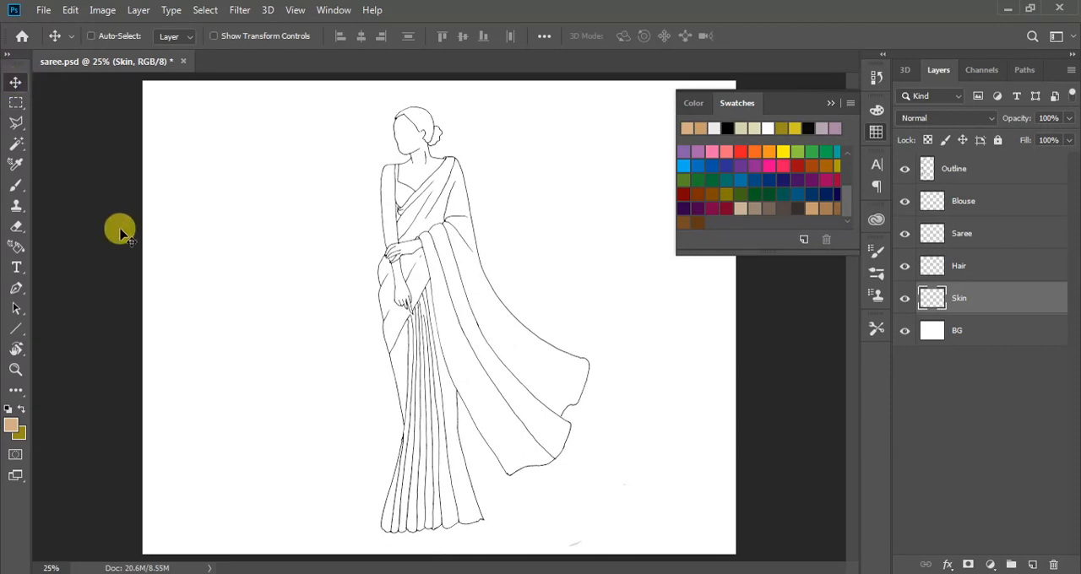
Examine the line art along the pleats, hem and draped end of the saree at close range for gaps
key(ctrl+equal)
key(ctrl+equal)
key(ctrl+equal)
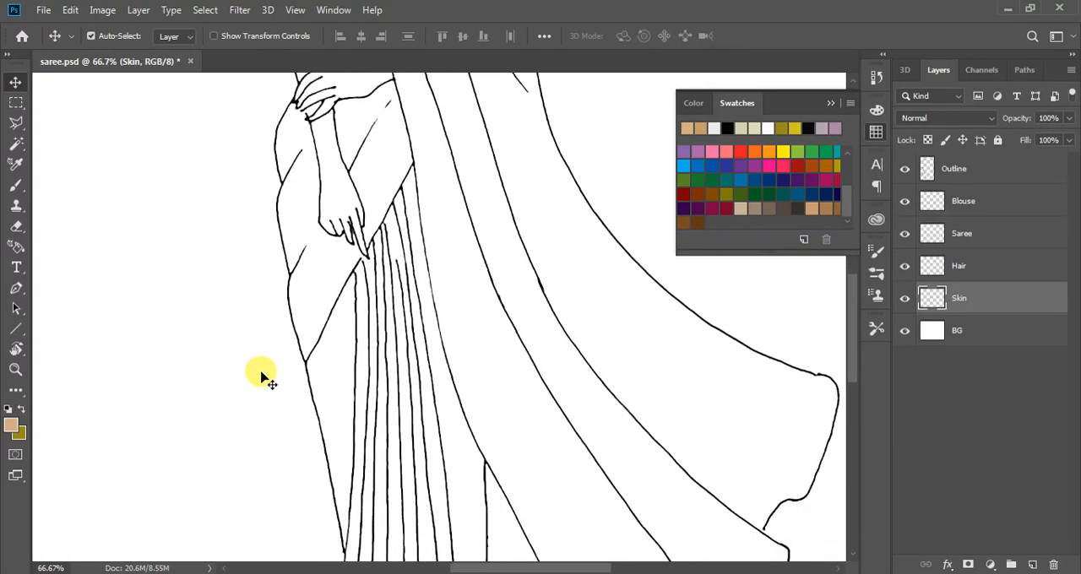
scroll(262, 376, down, 6)
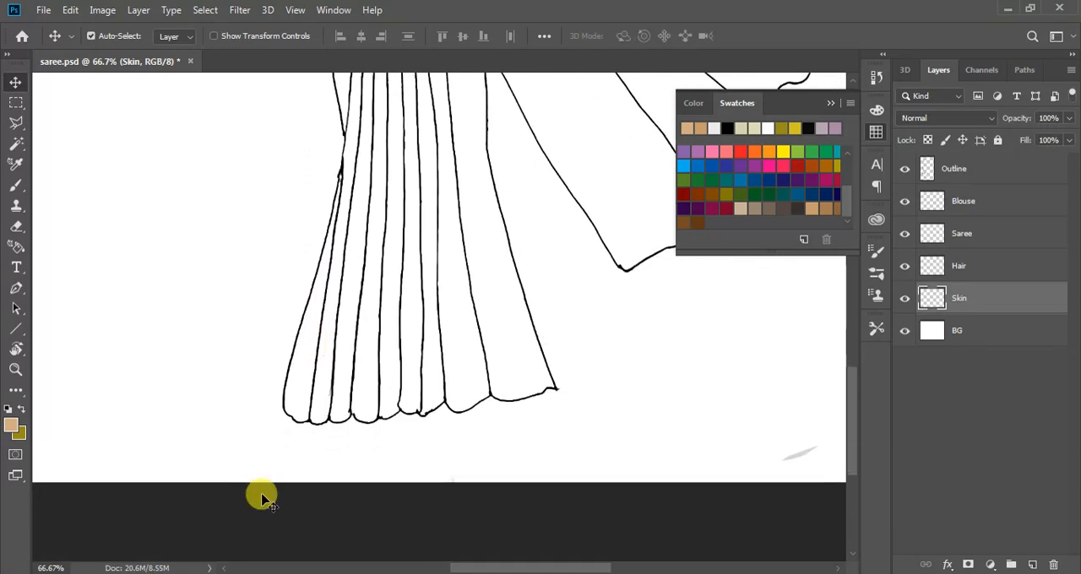
scroll(270, 473, up, 1)
scroll(506, 338, up, 2)
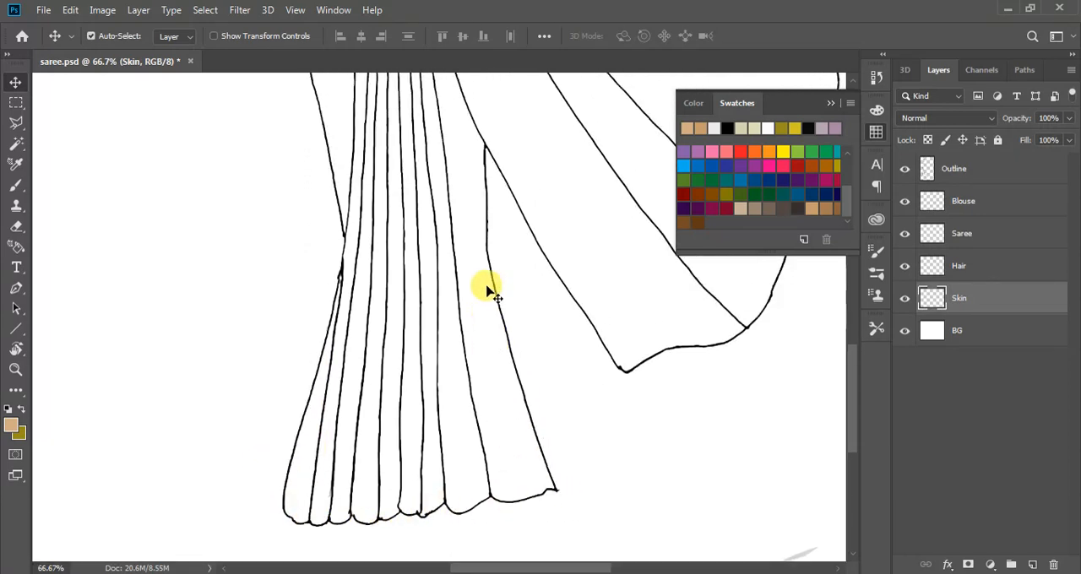
scroll(488, 287, up, 3)
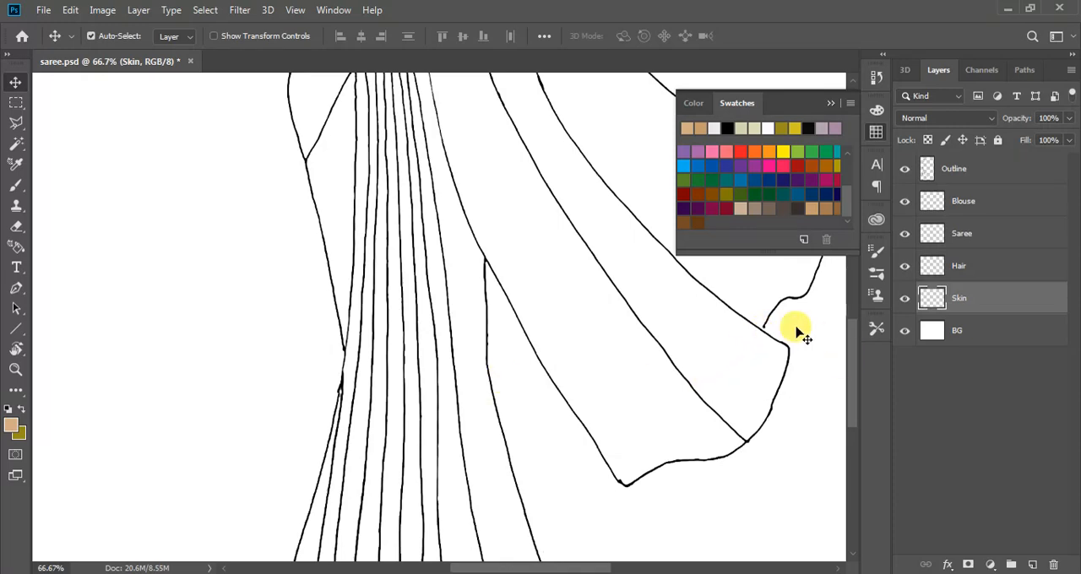
key(ctrl+plus)
key(ctrl+plus)
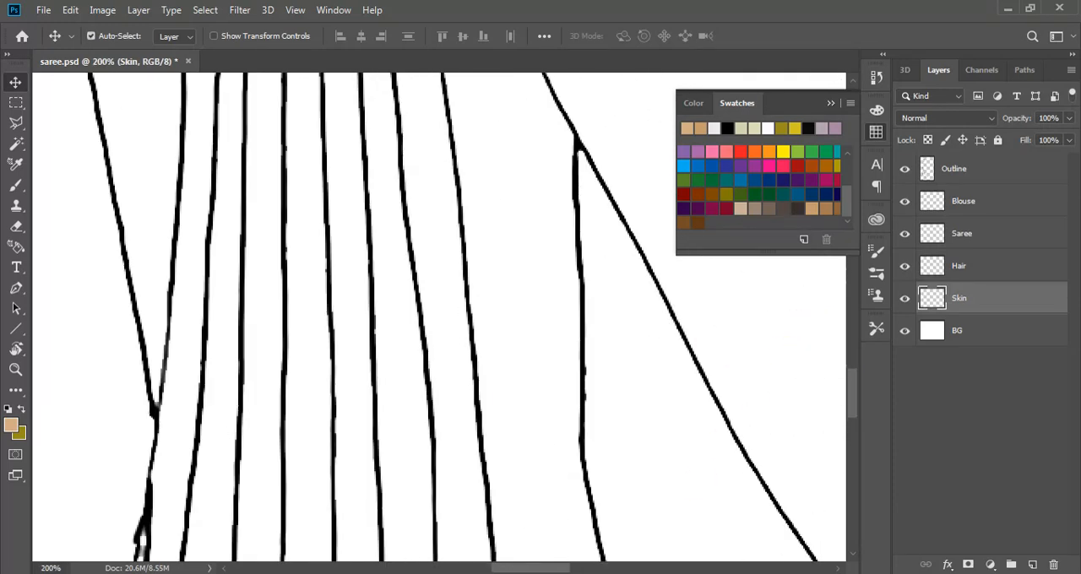
drag(561, 569, 623, 568)
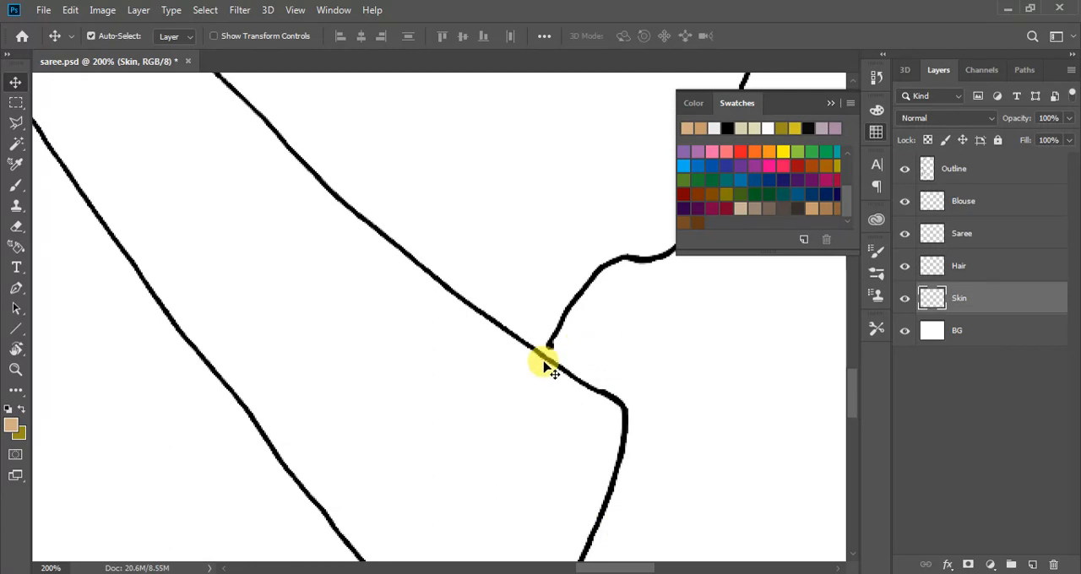
Activate the Brush tool on the Outline layer and reduce the brush size to 4
click(968, 172)
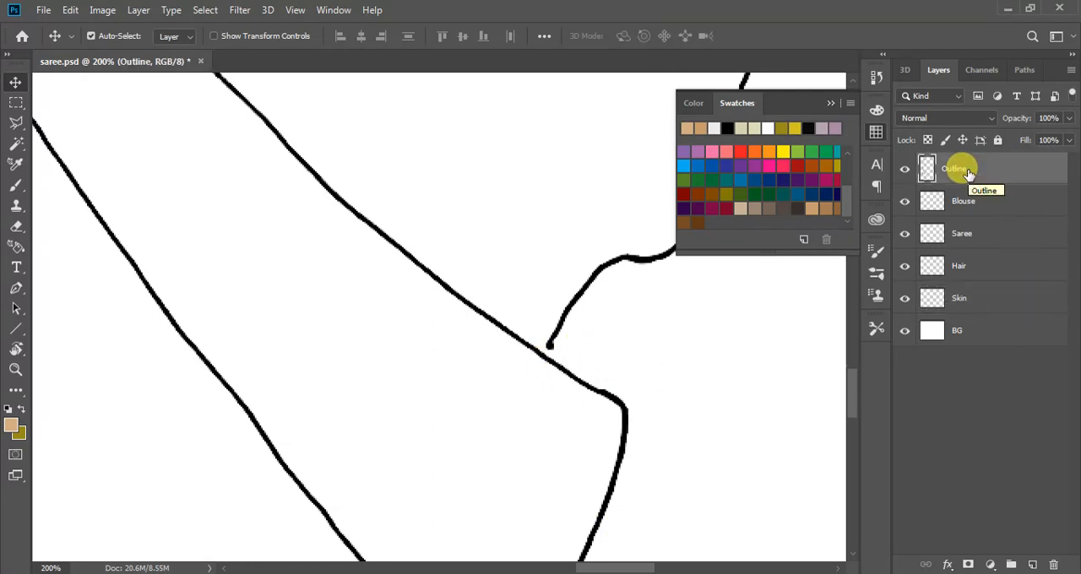
key(b)
right_click(18, 191)
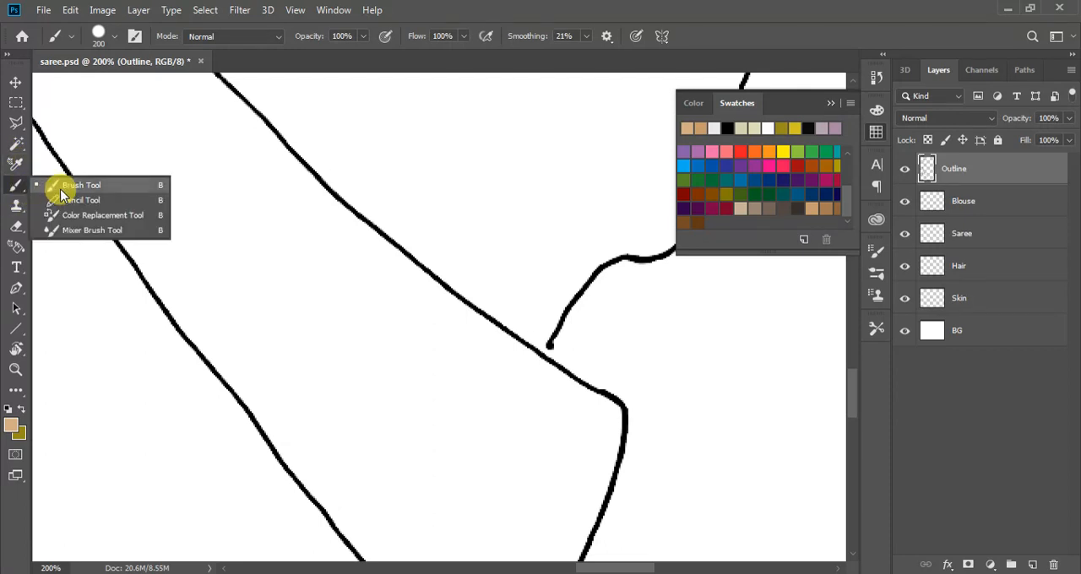
click(61, 194)
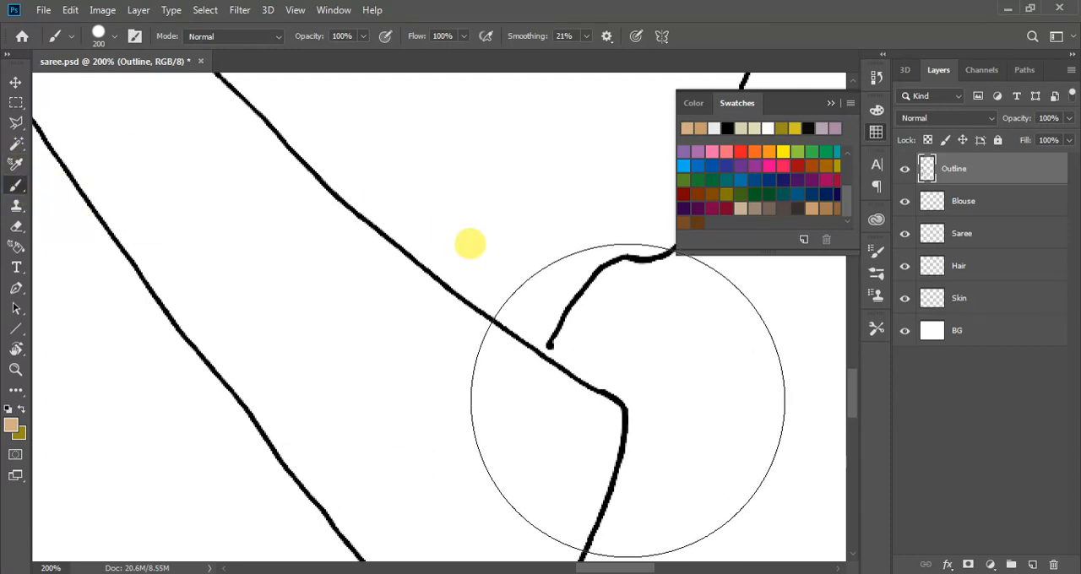
key(bracketleft)
key(bracketleft)
key(bracketleft)
key(bracketleft)
key(bracketleft)
key(bracketleft)
key(bracketleft)
key(bracketleft)
key(bracketleft)
key(bracketleft)
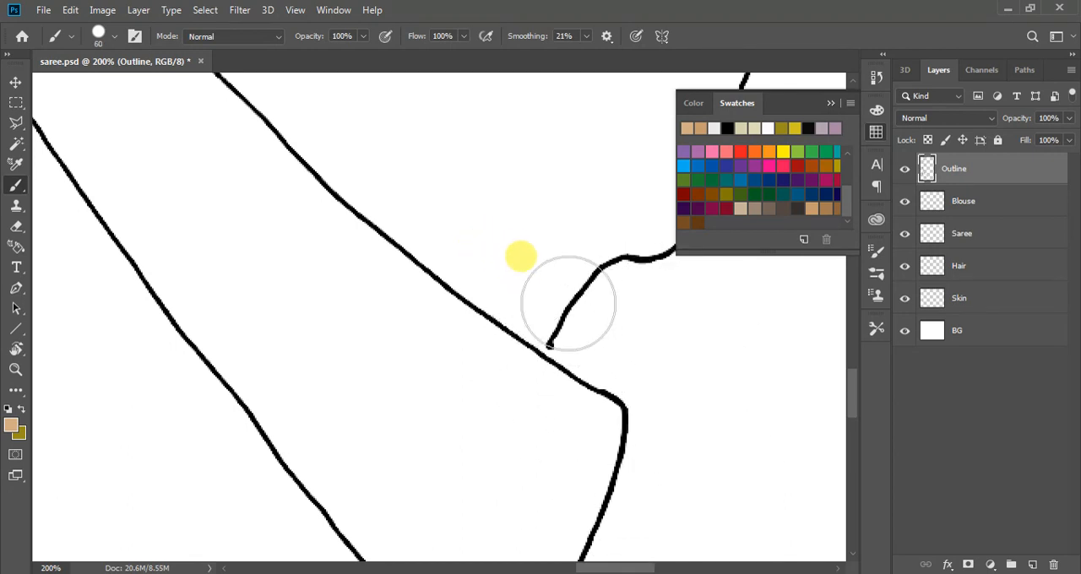
key(bracketleft)
key(bracketleft)
key(bracketleft)
key(bracketleft)
key(bracketleft)
key(bracketleft)
key(bracketleft)
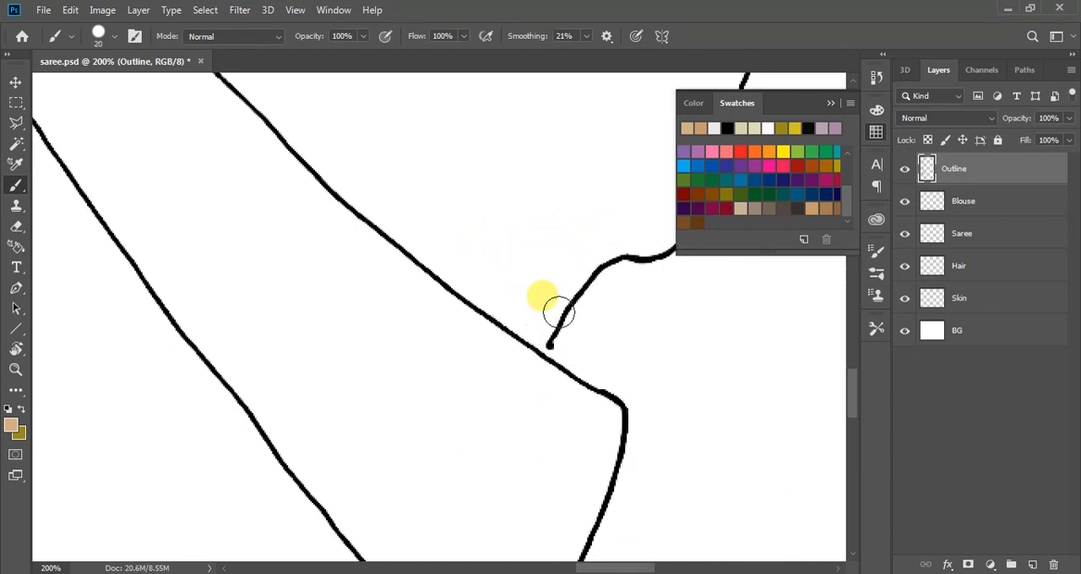
key(bracketleft)
key(bracketleft)
key(bracketleft)
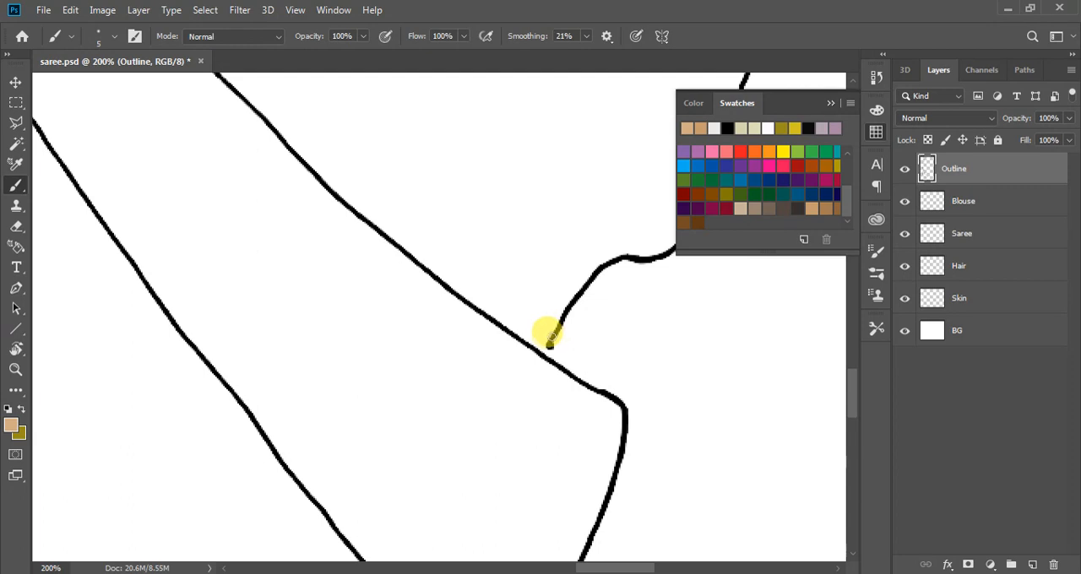
key(bracketleft)
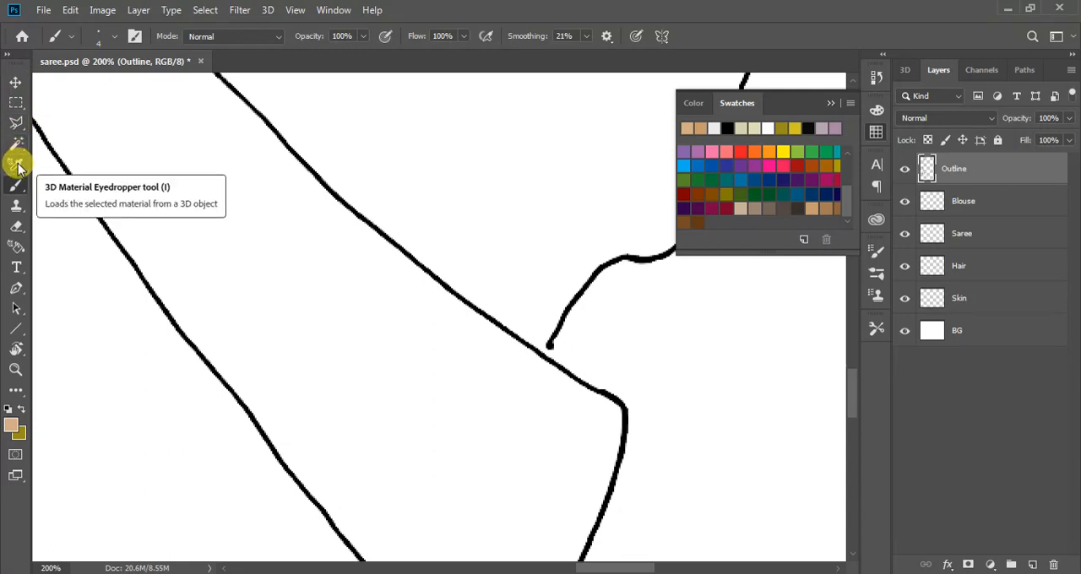
Sample black from the line art and brush the gap closed where the drape's edge curve meets the long fold line
key(i)
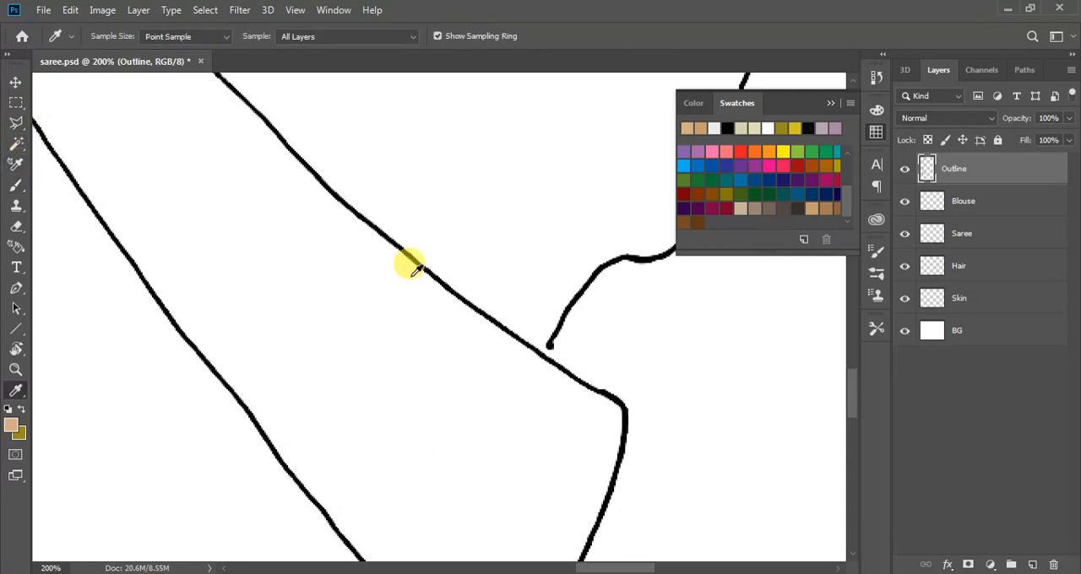
click(562, 314)
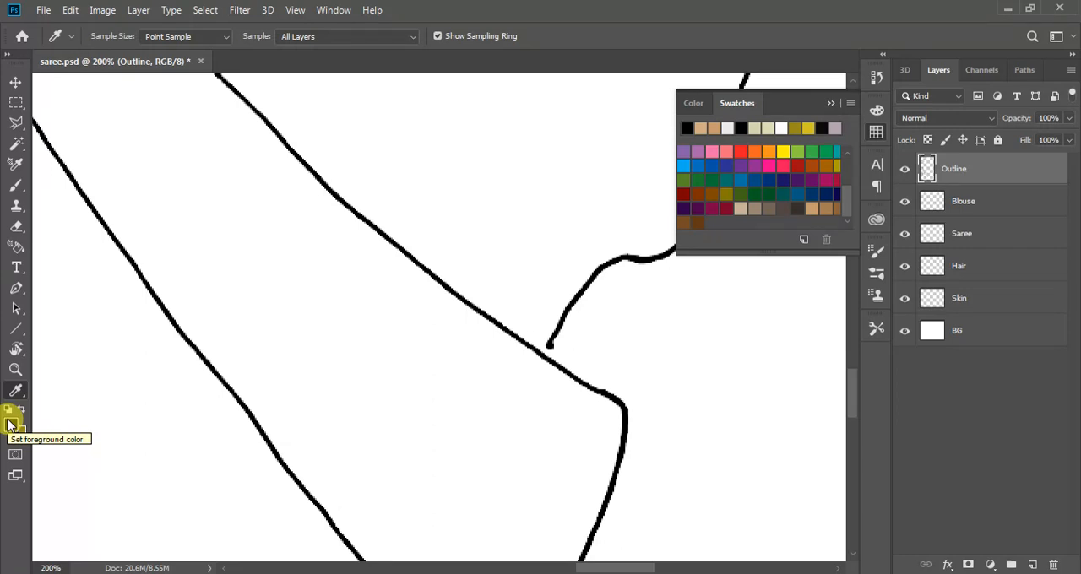
key(b)
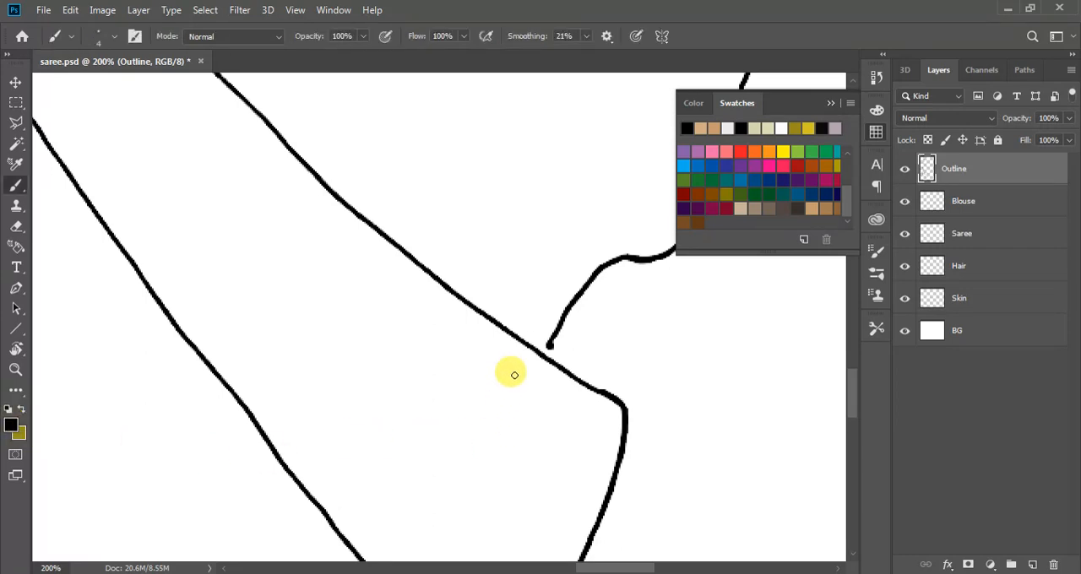
click(551, 345)
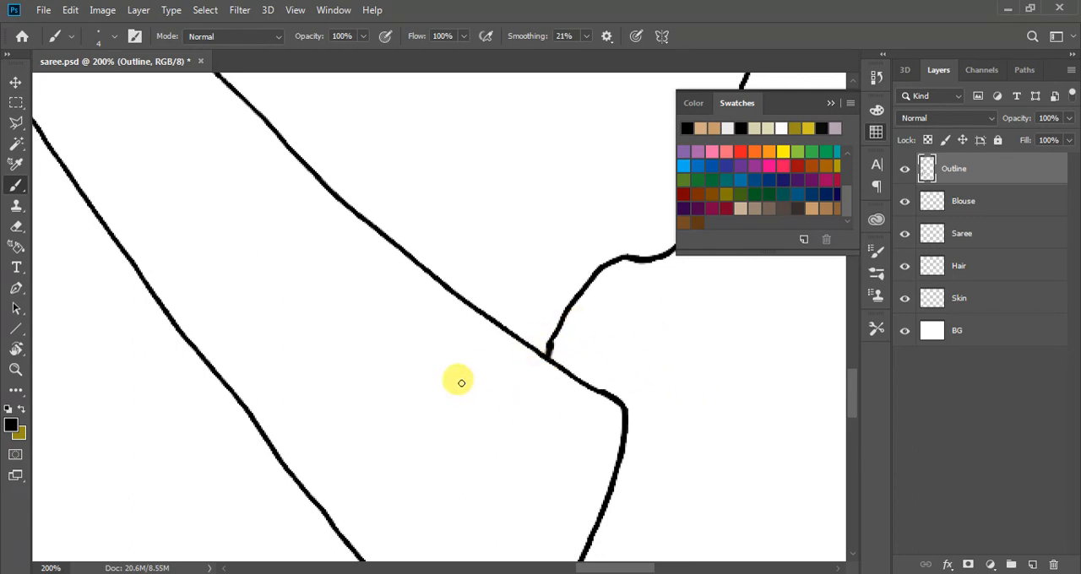
scroll(462, 382, down, 2)
scroll(430, 373, up, 5)
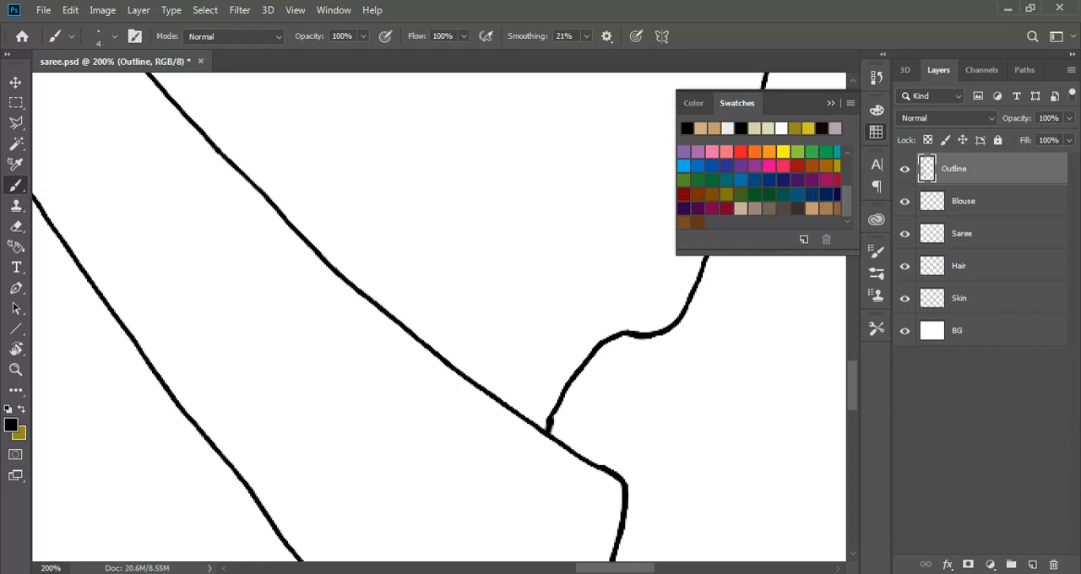
Add a new layer above Outline and draw three freehand wavy test strokes in the blank area beside the drape
click(1032, 563)
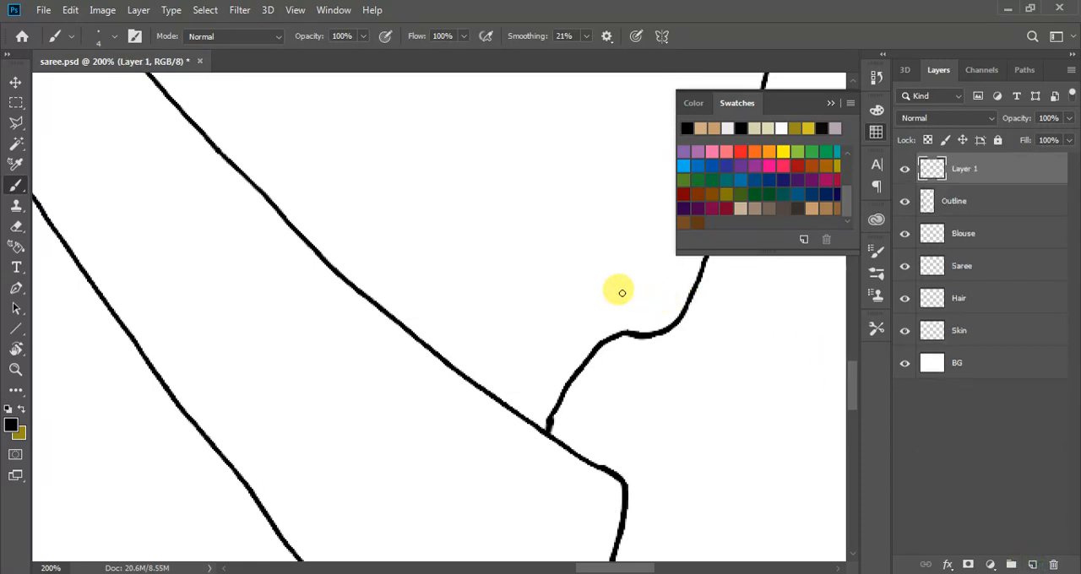
key(ctrl+plus)
key(ctrl+plus)
key(ctrl+minus)
key(ctrl+minus)
key(ctrl+minus)
key(ctrl+minus)
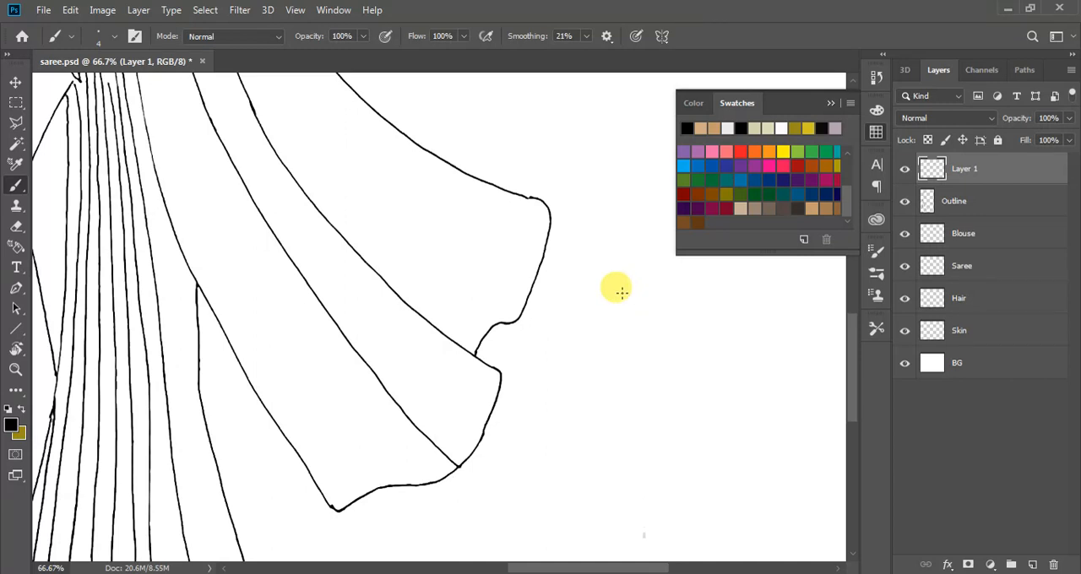
scroll(664, 398, up, 5)
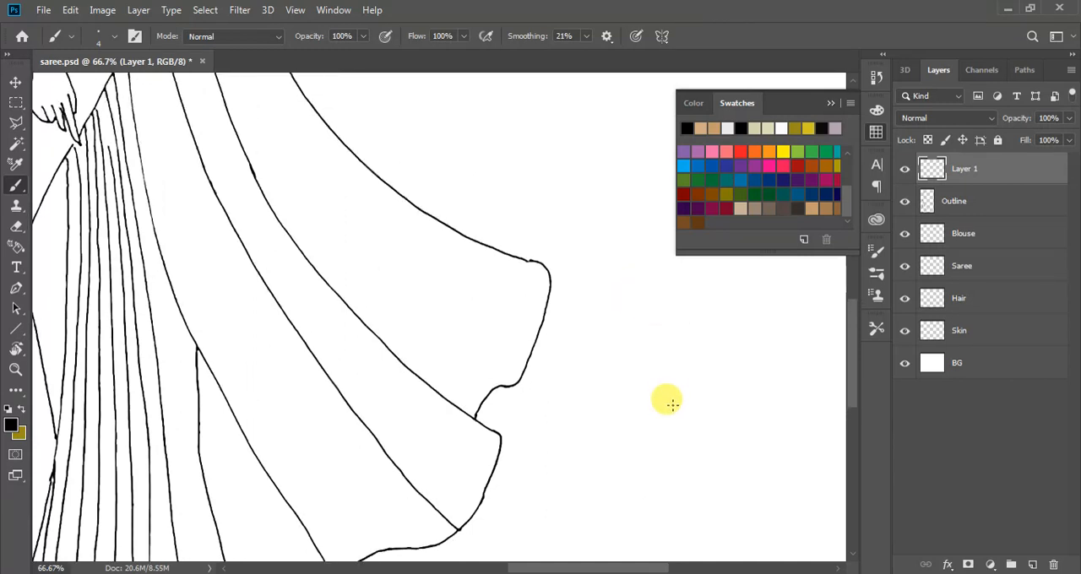
scroll(546, 296, up, 2)
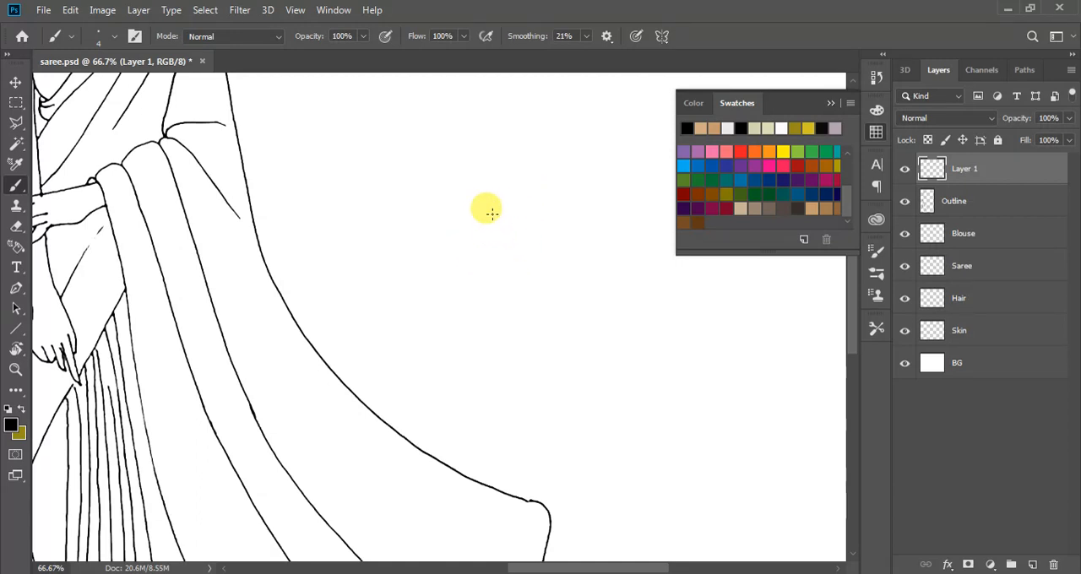
mouse_move(501, 226)
mouse_down()
mouse_move(573, 212)
mouse_move(581, 240)
mouse_move(636, 275)
mouse_up()
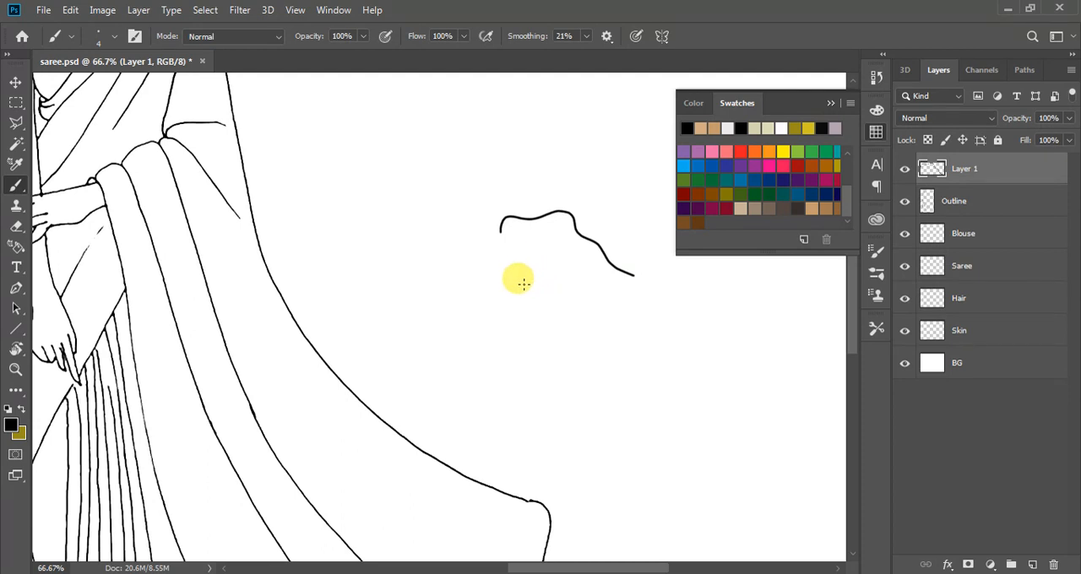
mouse_move(522, 285)
mouse_down()
mouse_move(635, 304)
mouse_move(688, 301)
mouse_up()
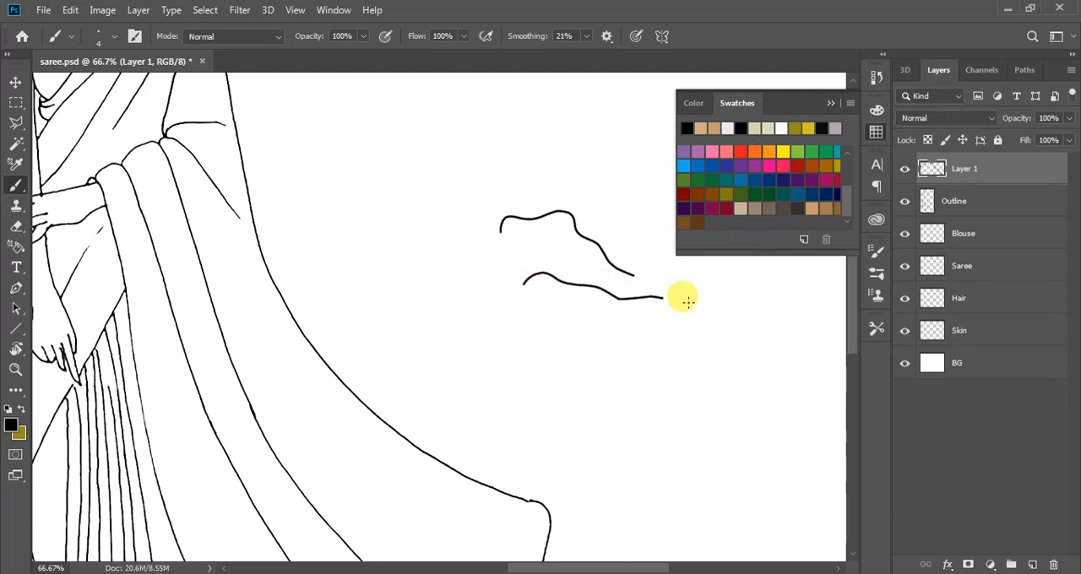
mouse_move(519, 186)
mouse_down()
mouse_move(575, 212)
mouse_move(624, 222)
mouse_move(642, 274)
mouse_up()
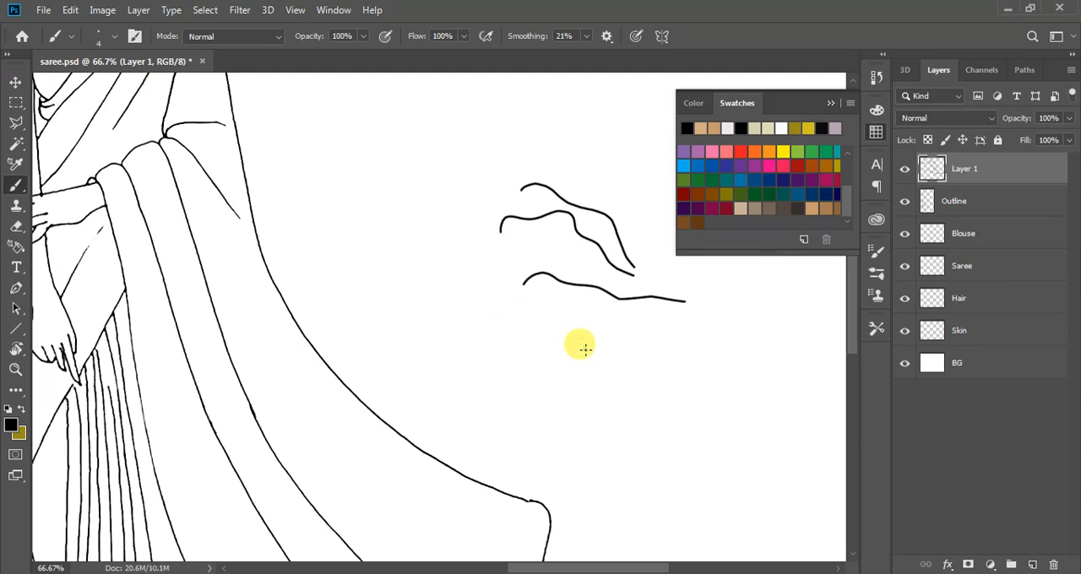
Brush a chain of connected straight test segments below the wavy strokes, plus one more freehand wavy line above them
shift+click(702, 350)
shift+click(751, 411)
shift+click(724, 455)
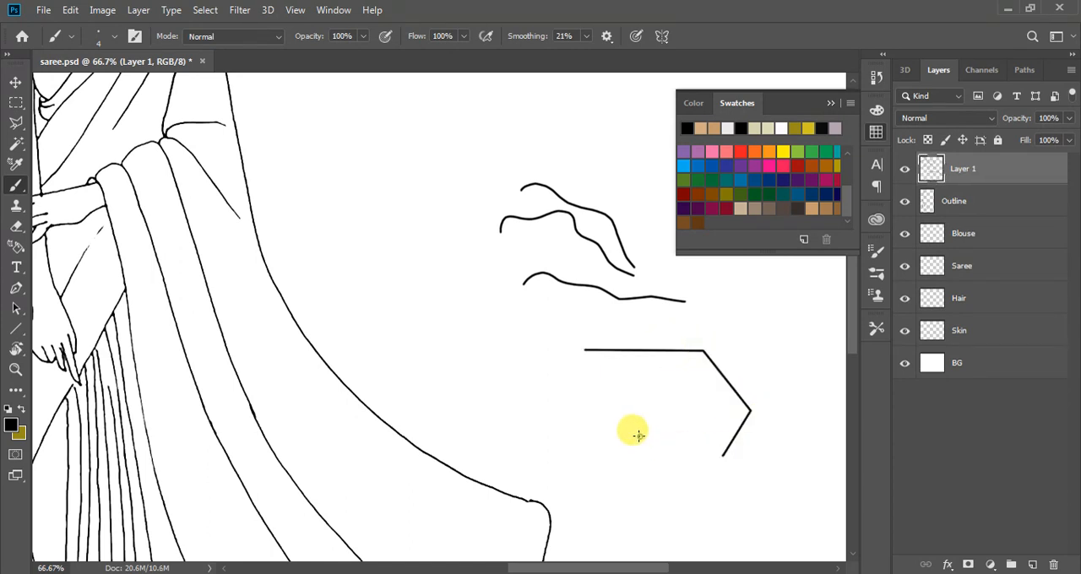
shift+click(569, 408)
shift+click(524, 376)
shift+click(520, 326)
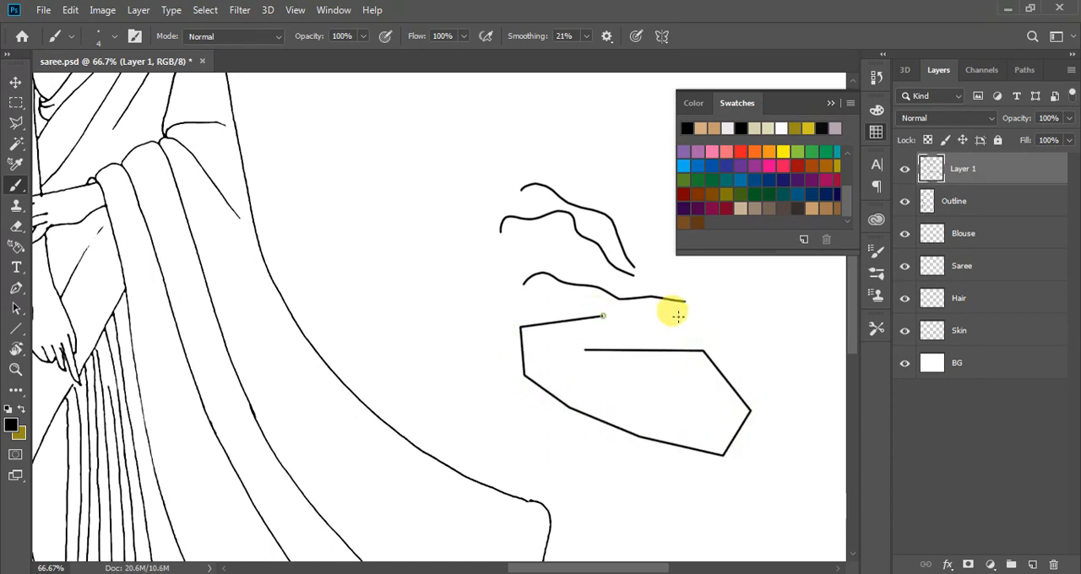
shift+click(808, 319)
shift+click(808, 371)
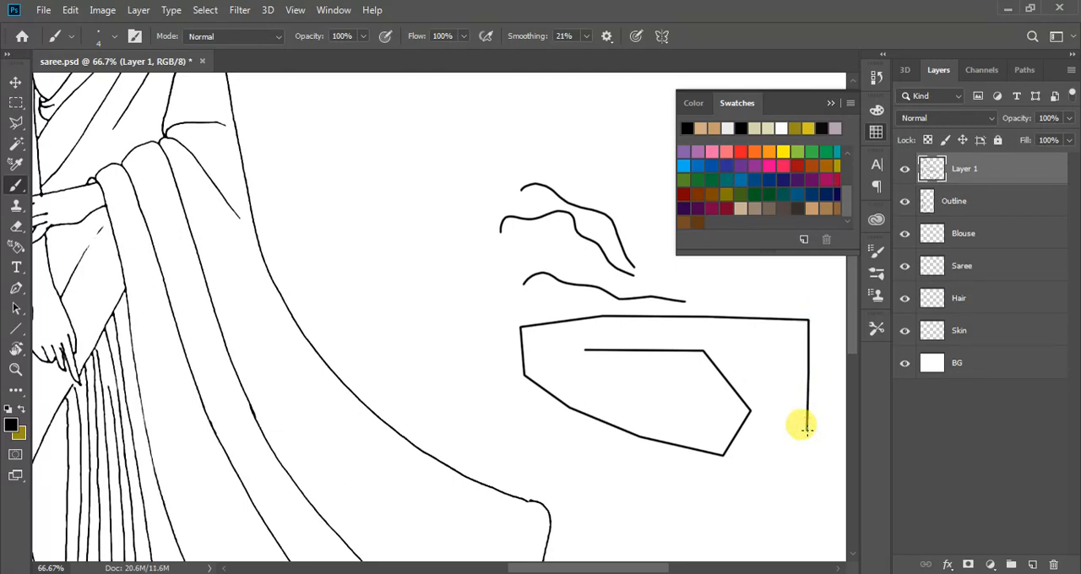
mouse_move(434, 192)
mouse_down()
mouse_move(500, 158)
mouse_move(599, 149)
mouse_move(627, 167)
mouse_up()
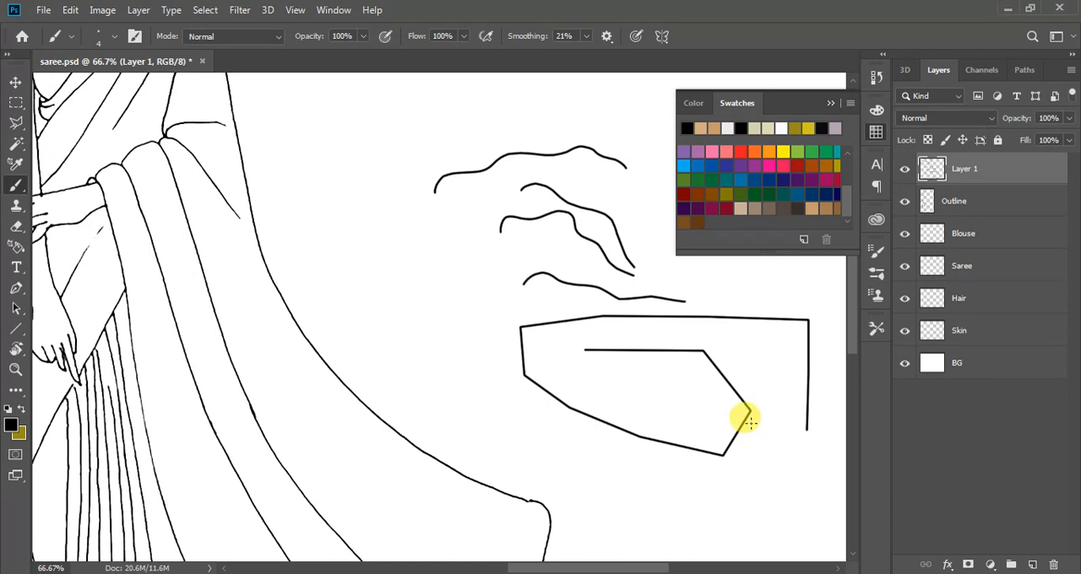
Paint short U- and V-shaped test strokes and dots at close range, joining one stroke to a straight line and a freehand curve
key(ctrl+plus)
key(ctrl+plus)
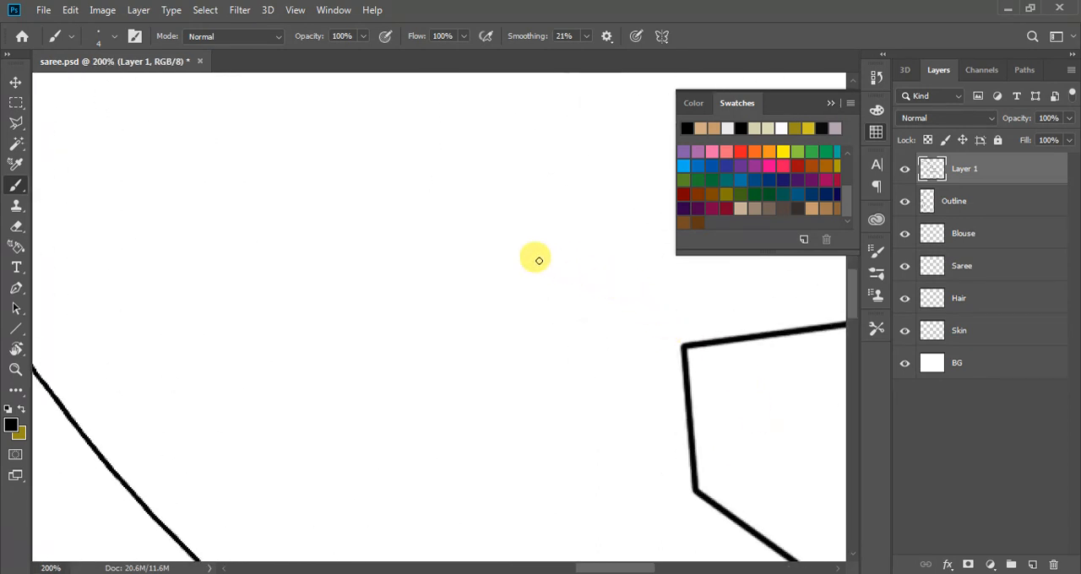
mouse_move(514, 241)
mouse_down()
mouse_move(534, 282)
mouse_move(514, 286)
mouse_move(485, 250)
mouse_move(462, 318)
mouse_move(405, 295)
mouse_up()
mouse_move(394, 400)
mouse_down()
mouse_move(426, 444)
mouse_move(438, 446)
mouse_move(428, 411)
mouse_move(474, 423)
mouse_move(480, 445)
mouse_move(505, 377)
mouse_up()
mouse_move(553, 338)
mouse_down()
mouse_move(572, 419)
mouse_move(590, 369)
mouse_up()
click(593, 336)
click(593, 315)
mouse_move(600, 215)
mouse_down()
mouse_move(600, 246)
mouse_move(635, 187)
mouse_up()
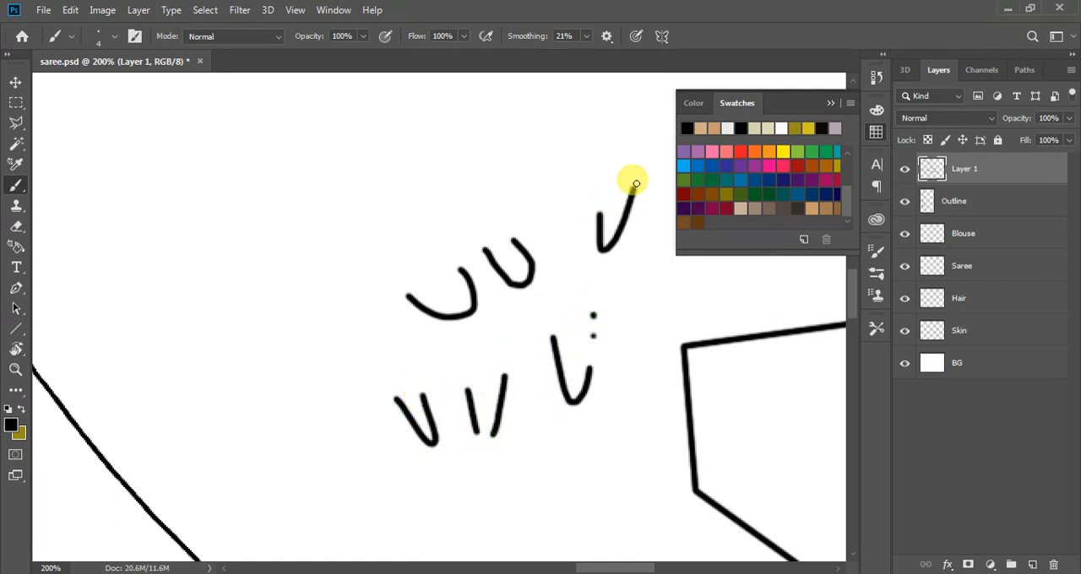
shift+click(517, 128)
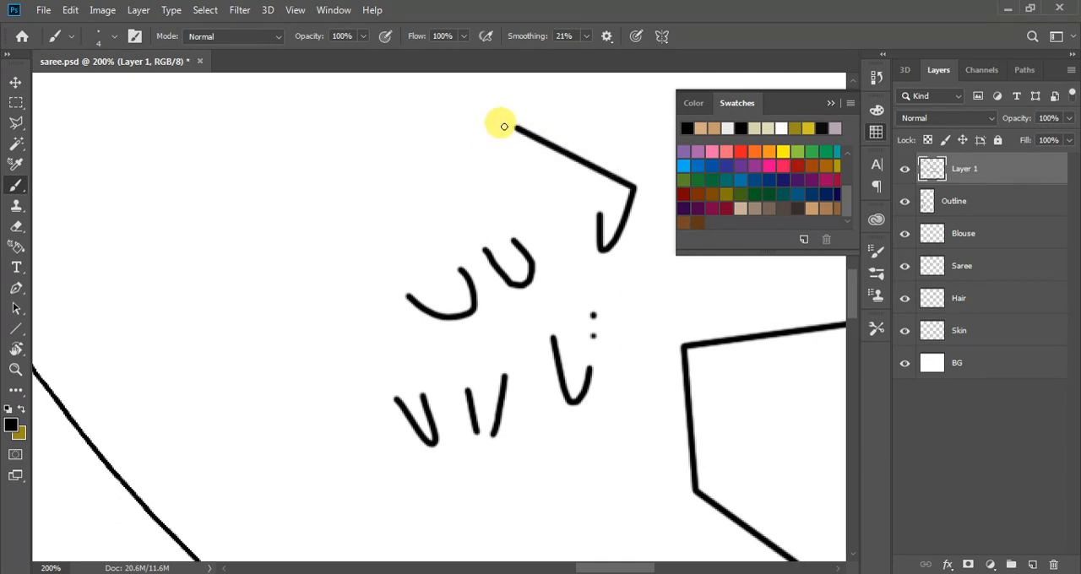
mouse_move(504, 127)
mouse_down()
mouse_move(487, 149)
mouse_move(498, 168)
mouse_move(553, 203)
mouse_up()
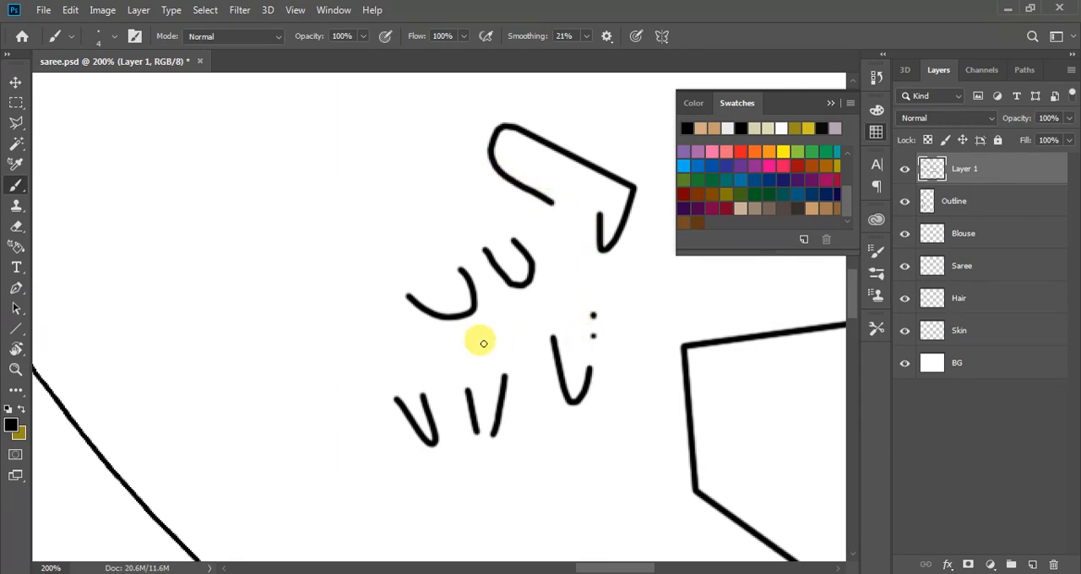
Delete the practice layer with all the test strokes
scroll(484, 343, down, 3)
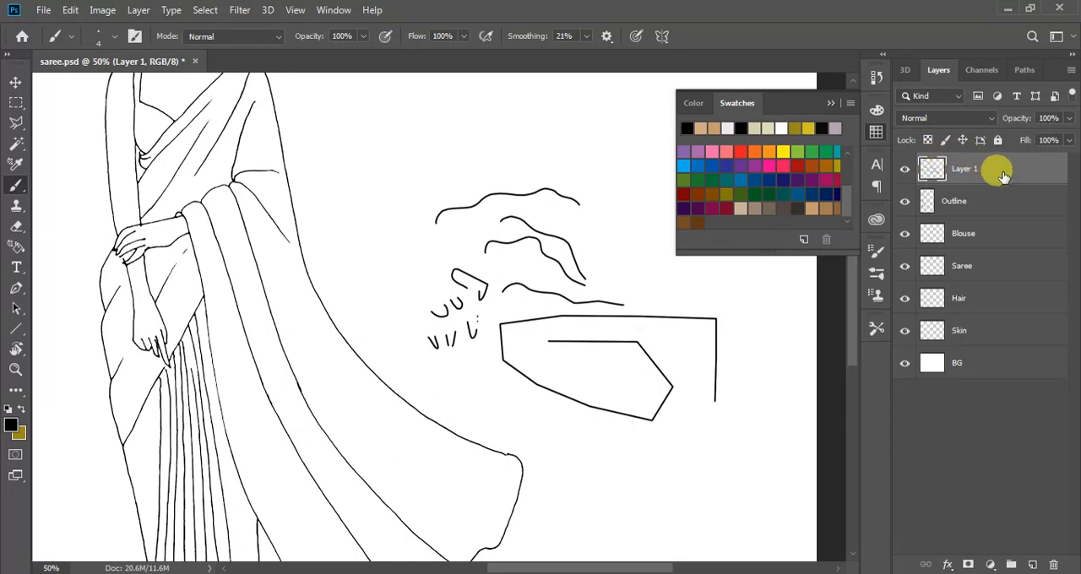
key(Delete)
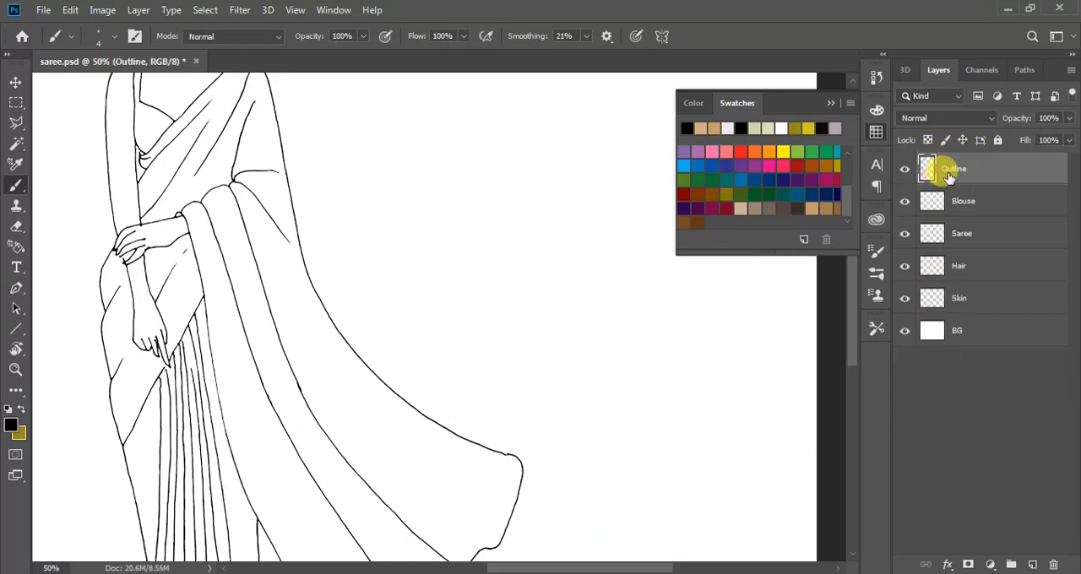
Touch up the notch at the upper corner of the saree's draped end on the Outline layer and reduce the brush size to 3
scroll(515, 411, down, 2)
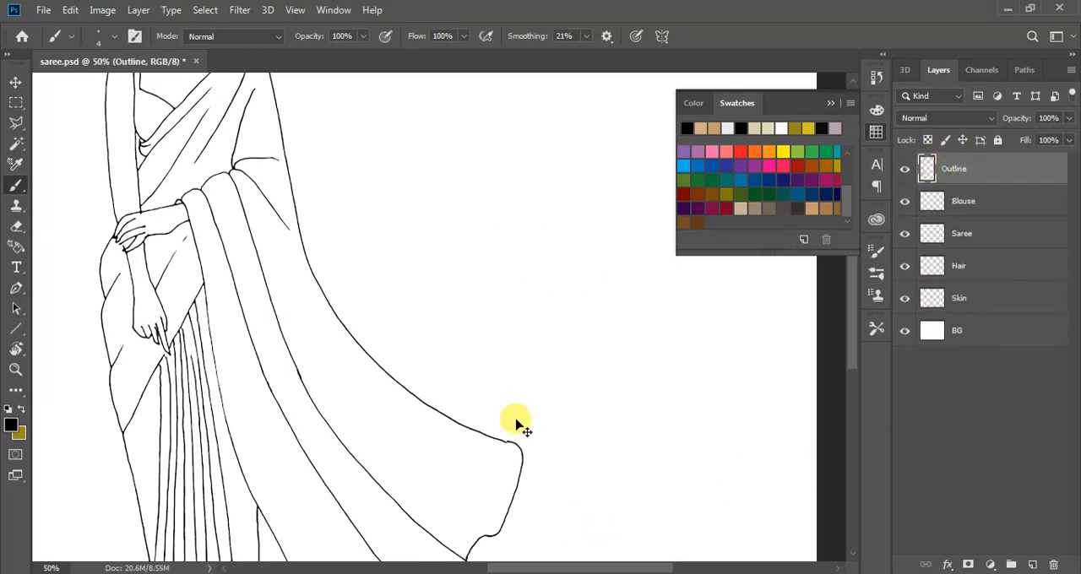
alt+scroll(516, 422, up, 1)
alt+scroll(517, 423, up, 2)
scroll(513, 417, down, 3)
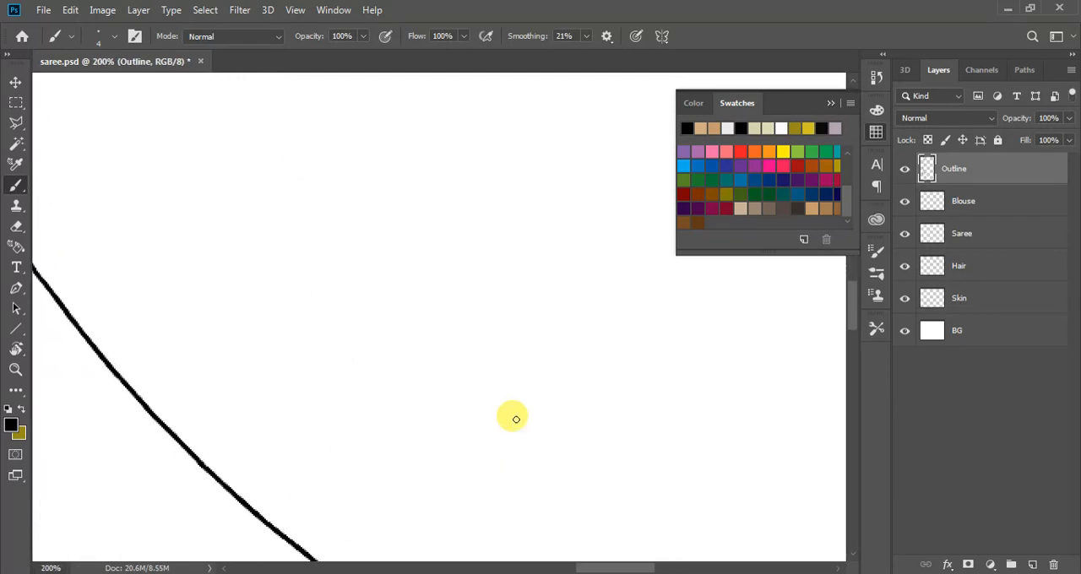
scroll(517, 456, down, 5)
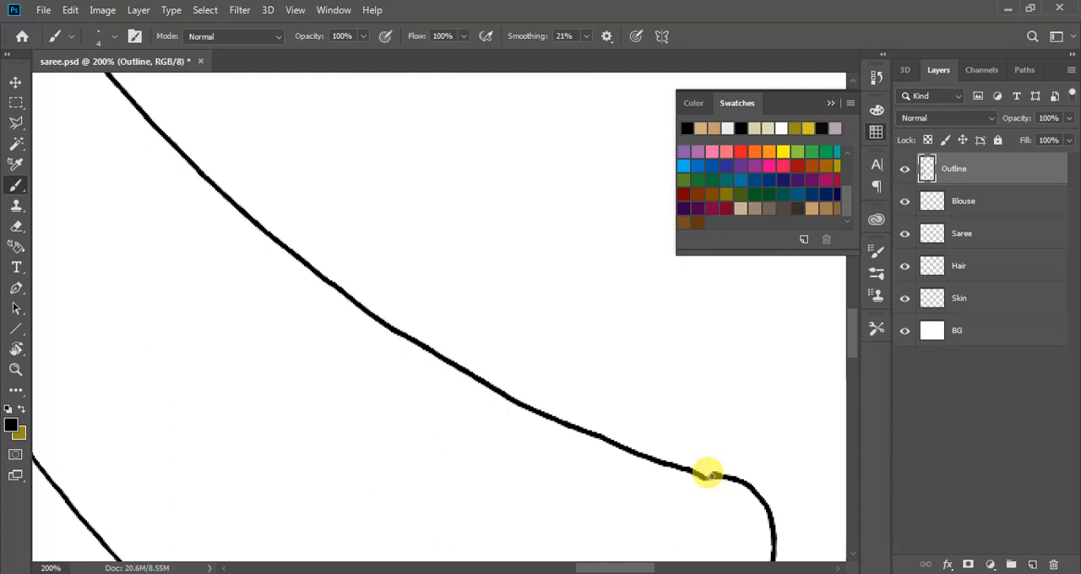
drag(716, 474, 709, 477)
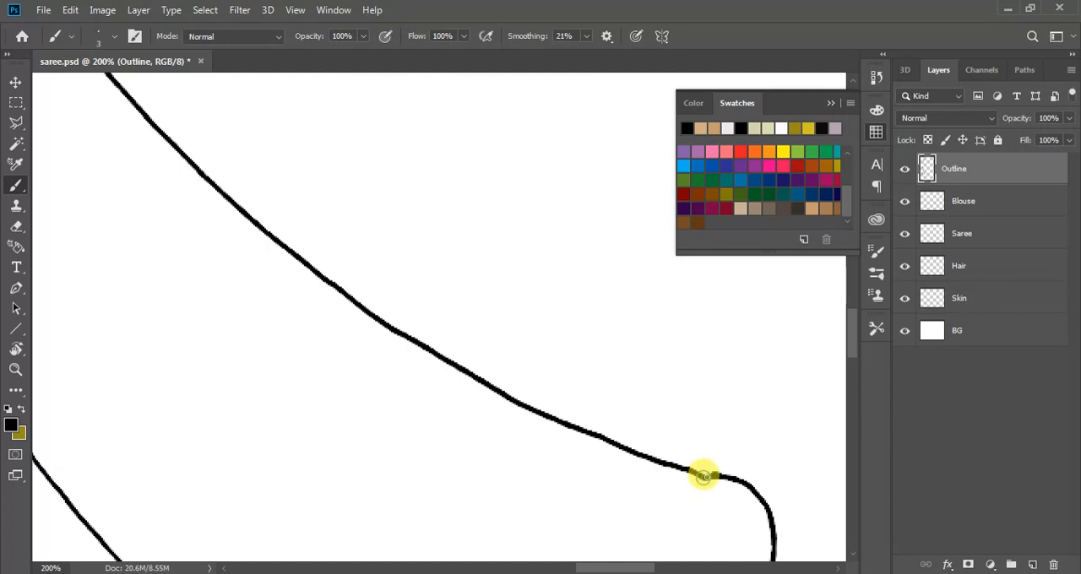
scroll(720, 484, up, 1)
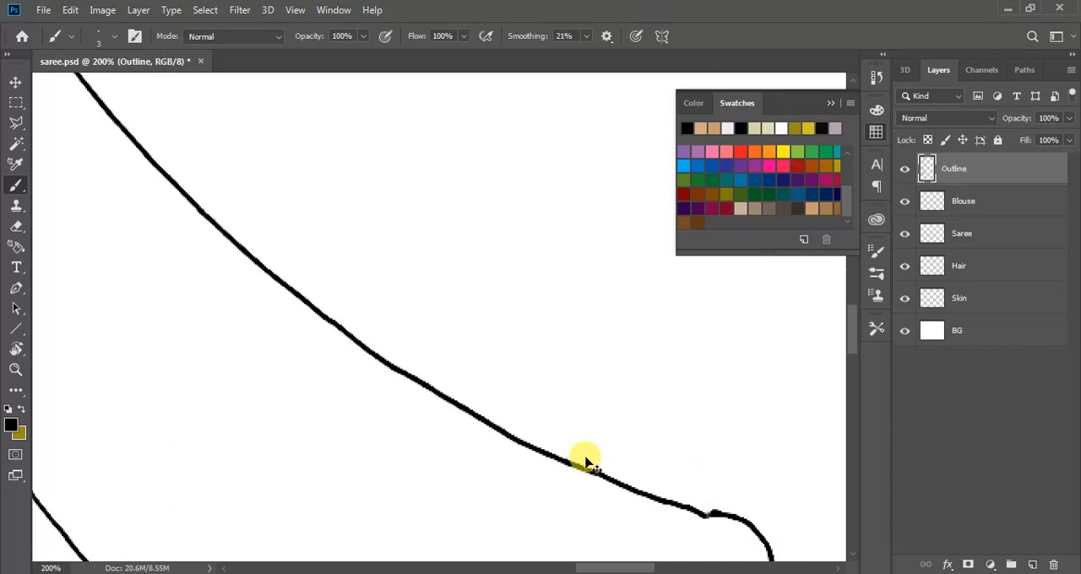
scroll(586, 461, down, 5)
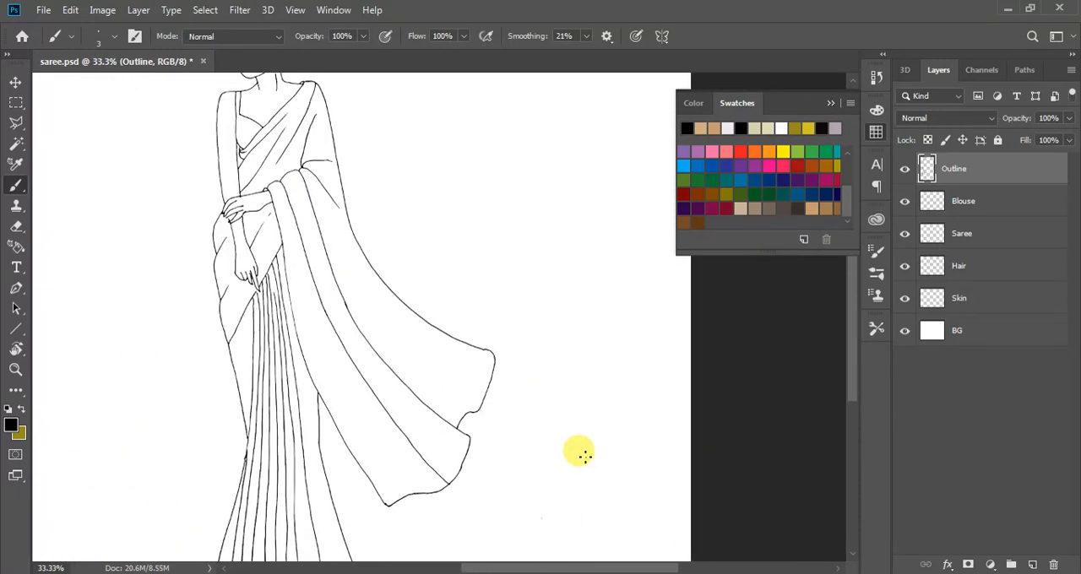
Make the Skin layer active for work on the figure's head and upper body
scroll(587, 490, up, 1)
scroll(513, 286, up, 1)
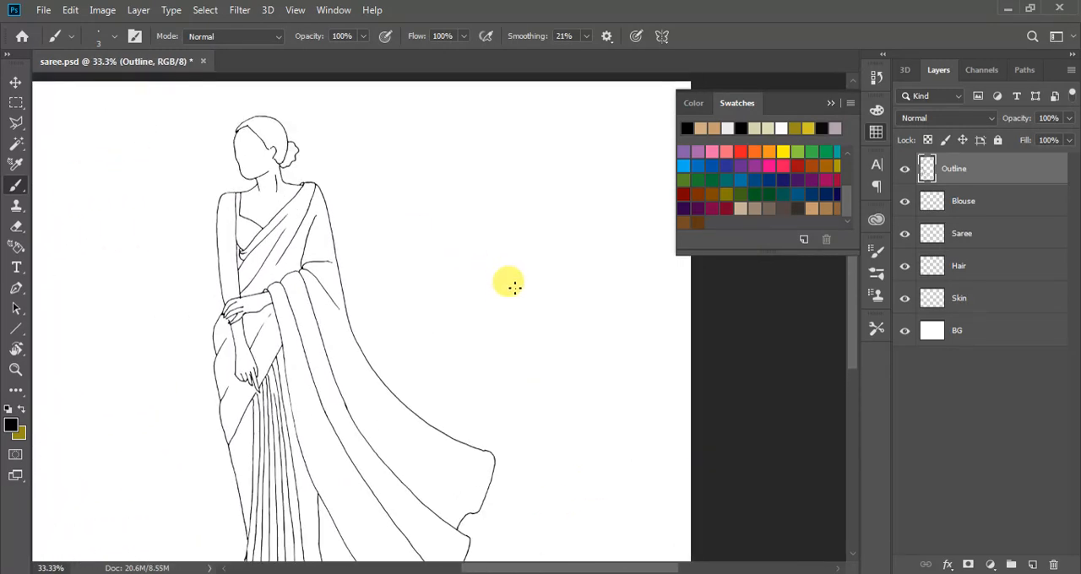
scroll(521, 323, up, 1)
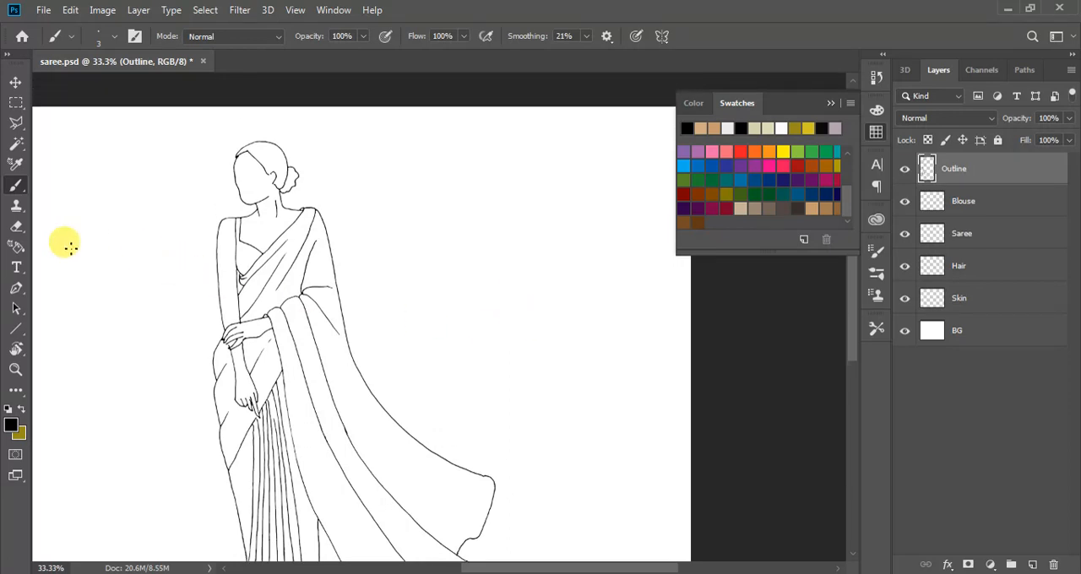
scroll(155, 207, up, 1)
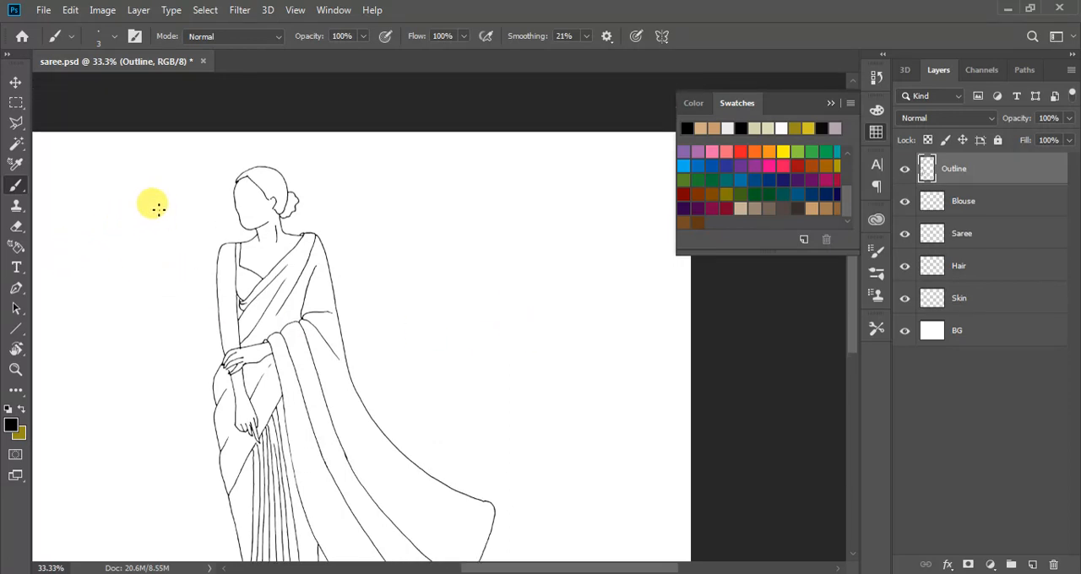
key(ctrl+plus)
key(ctrl+plus)
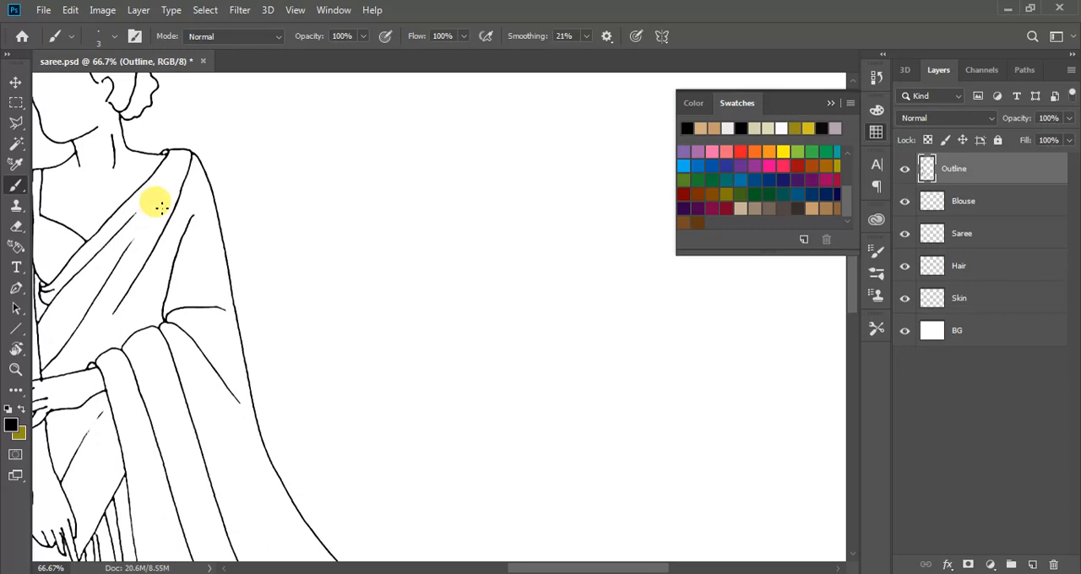
drag(642, 566, 570, 565)
scroll(484, 365, up, 4)
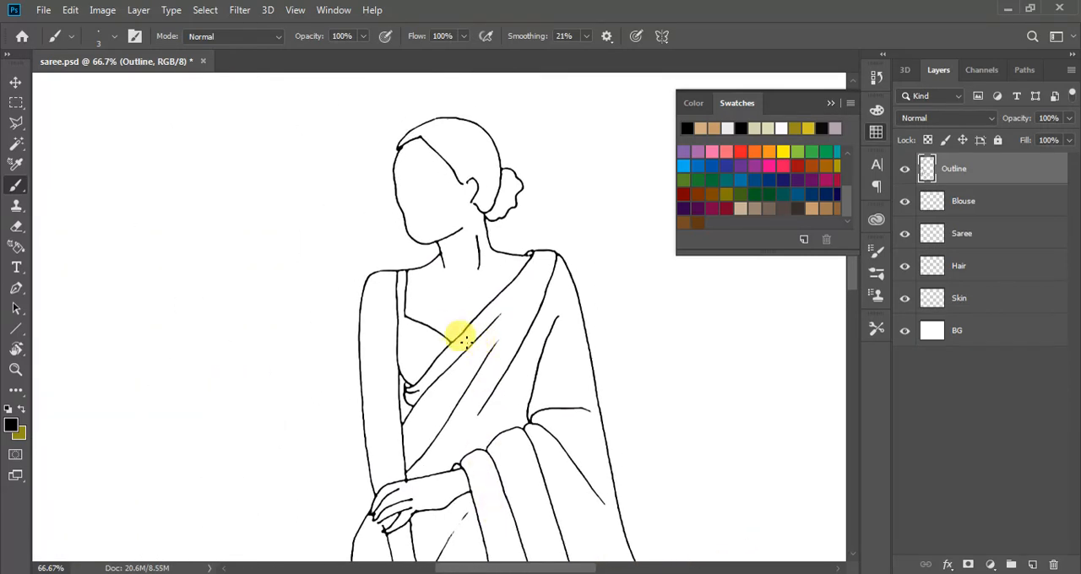
scroll(459, 338, up, 1)
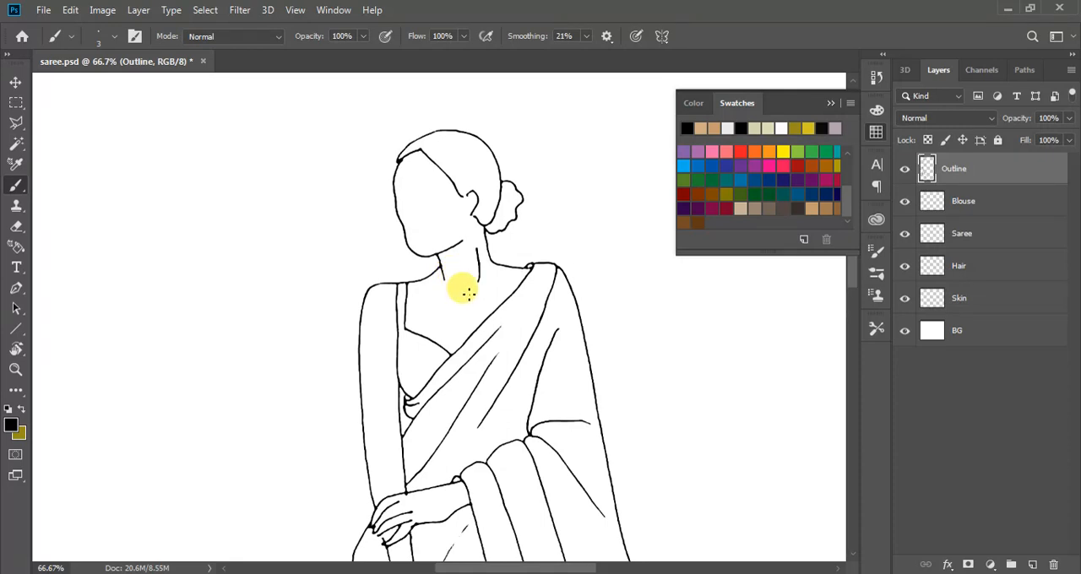
click(958, 298)
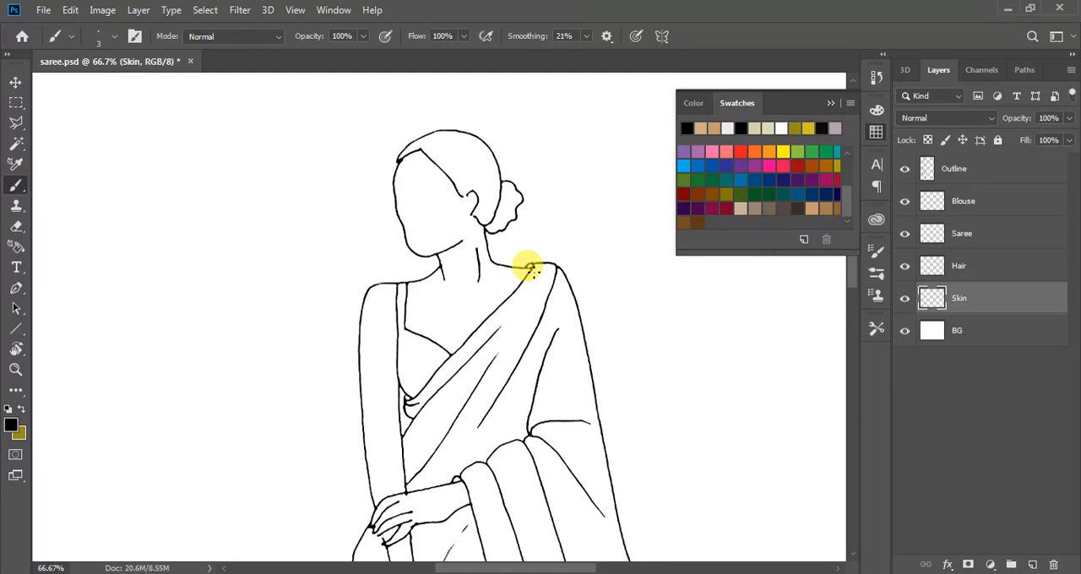
scroll(693, 313, down, 1)
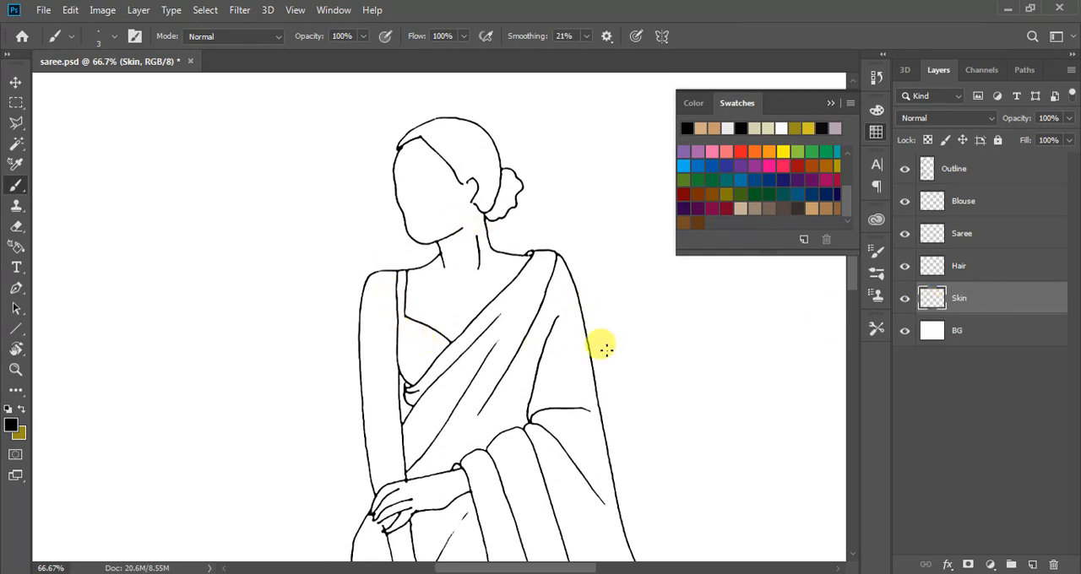
scroll(603, 346, down, 6)
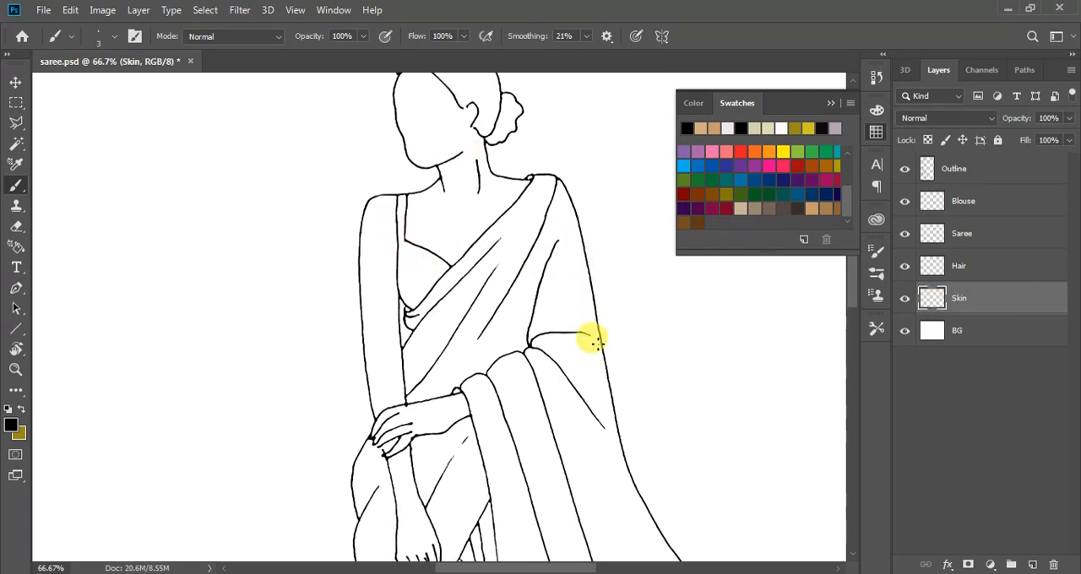
scroll(402, 218, up, 2)
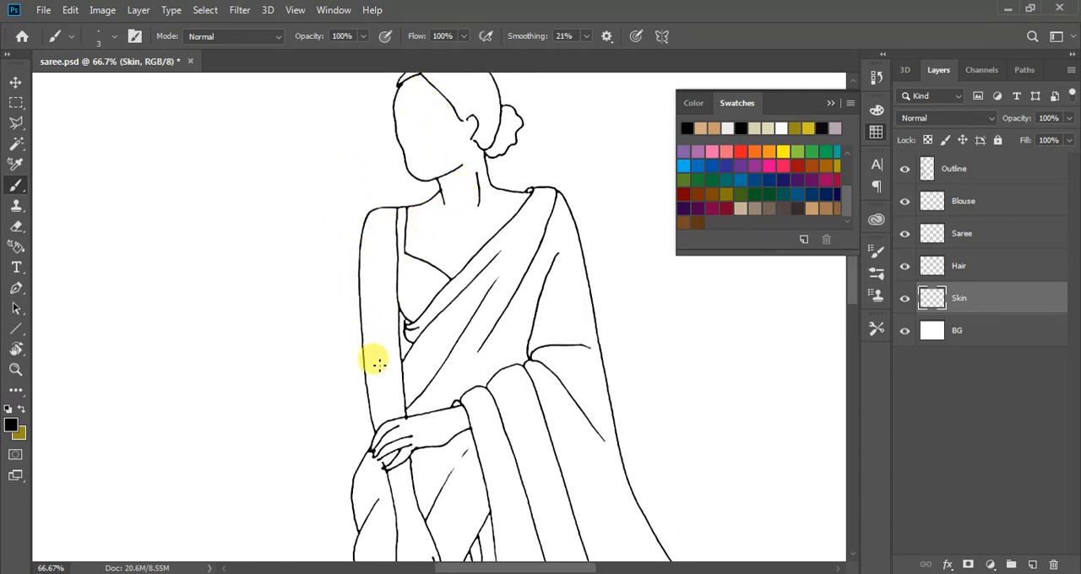
scroll(388, 397, down, 5)
scroll(386, 390, up, 1)
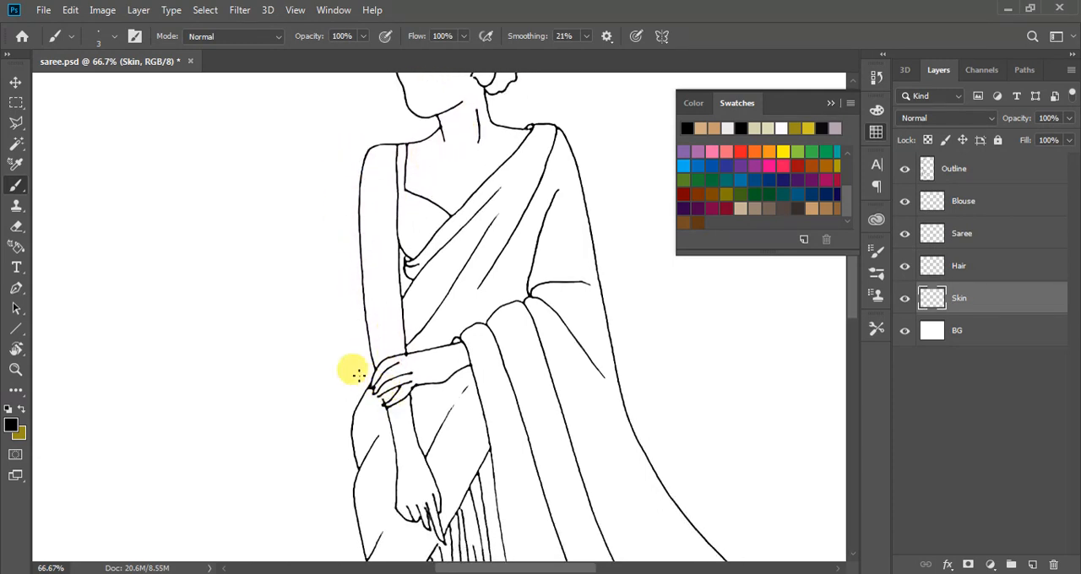
scroll(353, 369, down, 1)
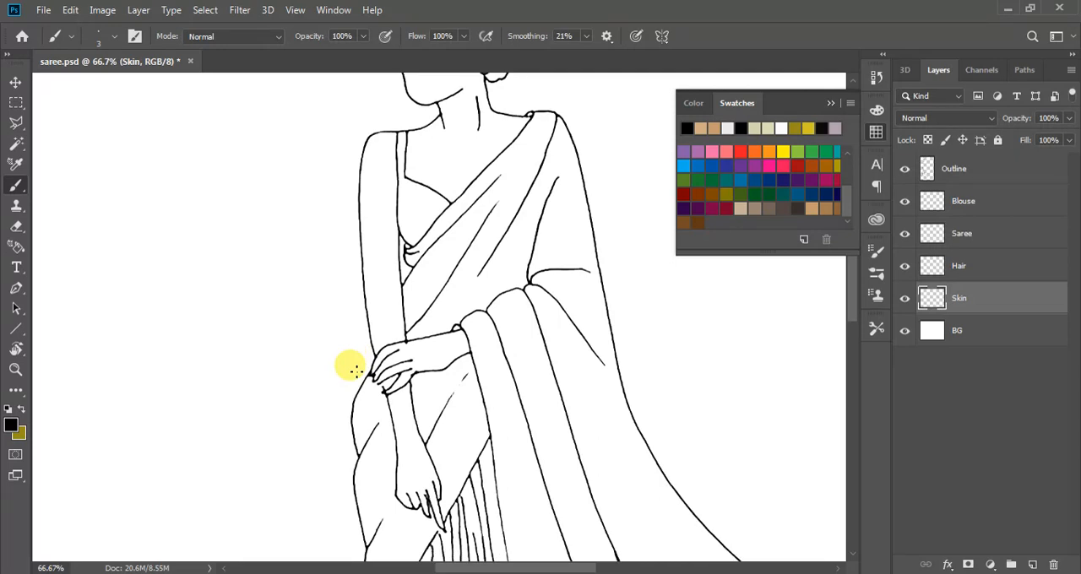
Set the foreground colour to a light tan skin tone for the Paint Bucket tool
key(g)
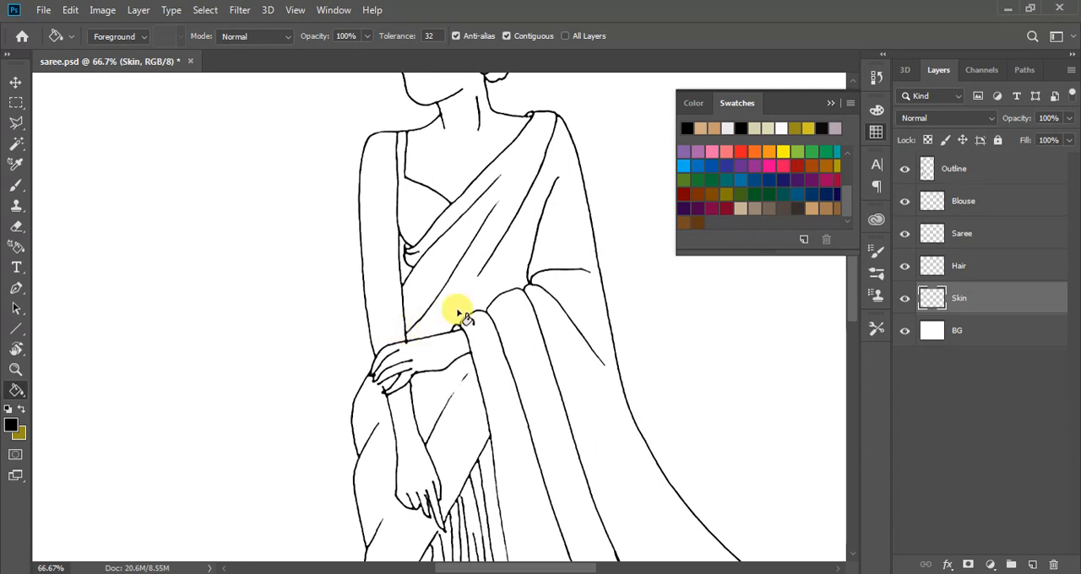
click(810, 209)
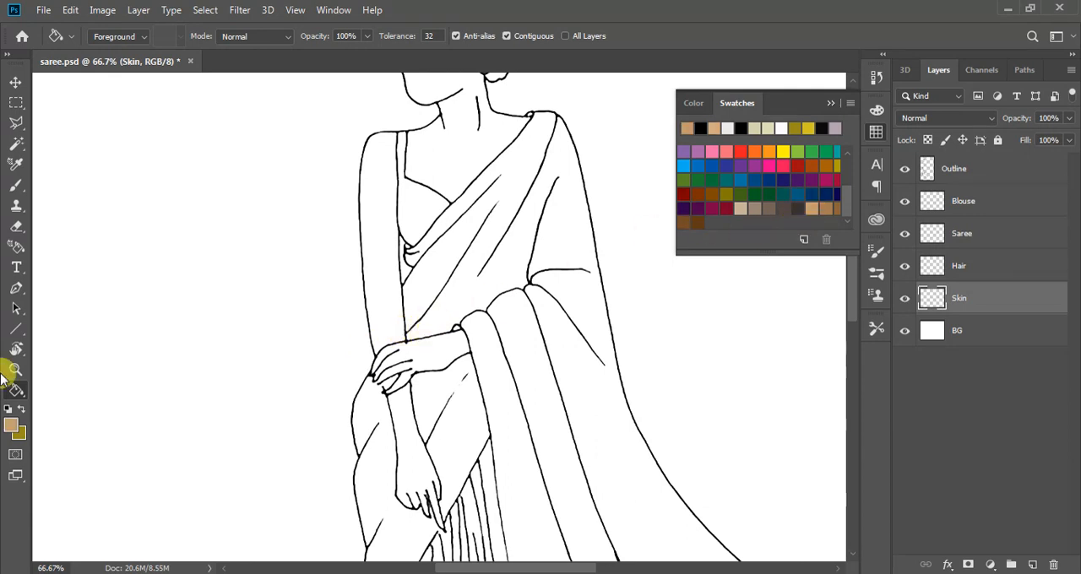
click(10, 425)
drag(750, 241, 668, 152)
click(946, 108)
key(g)
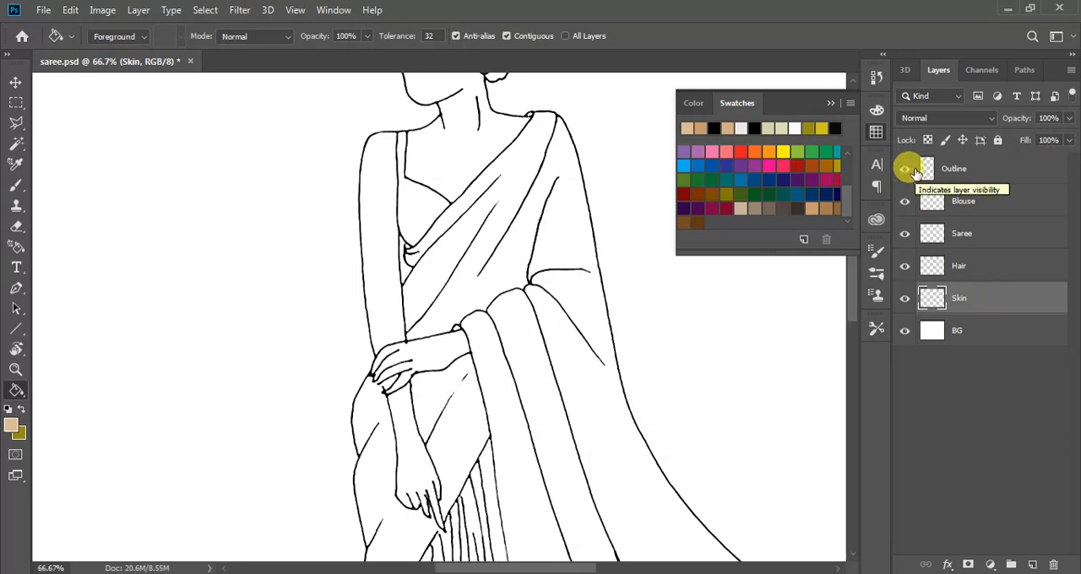
Try to fill the upper arm and the area below the hands directly on the Skin layer, undoing each fill
click(371, 248)
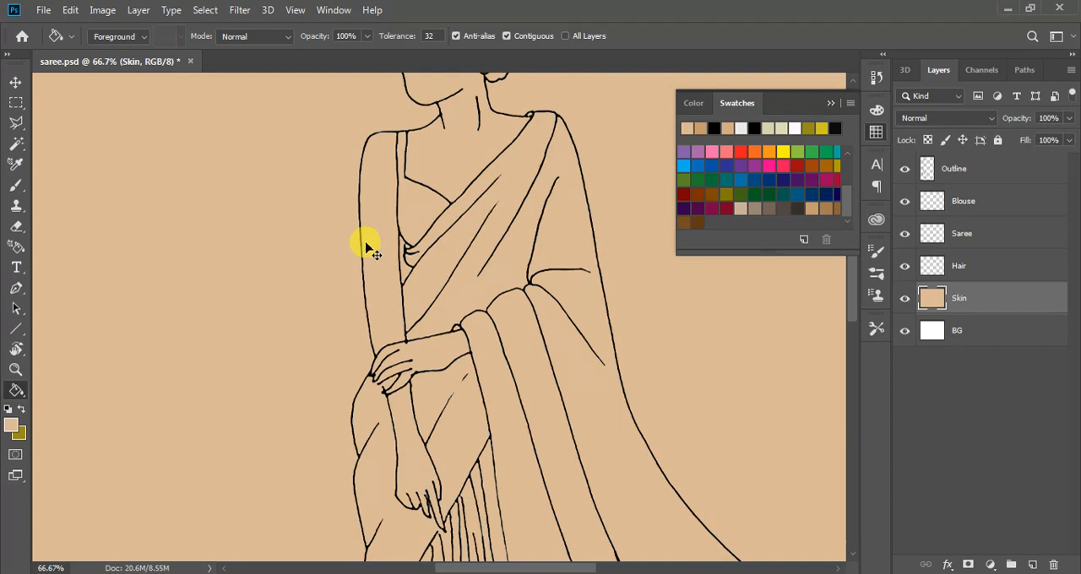
key(ctrl+z)
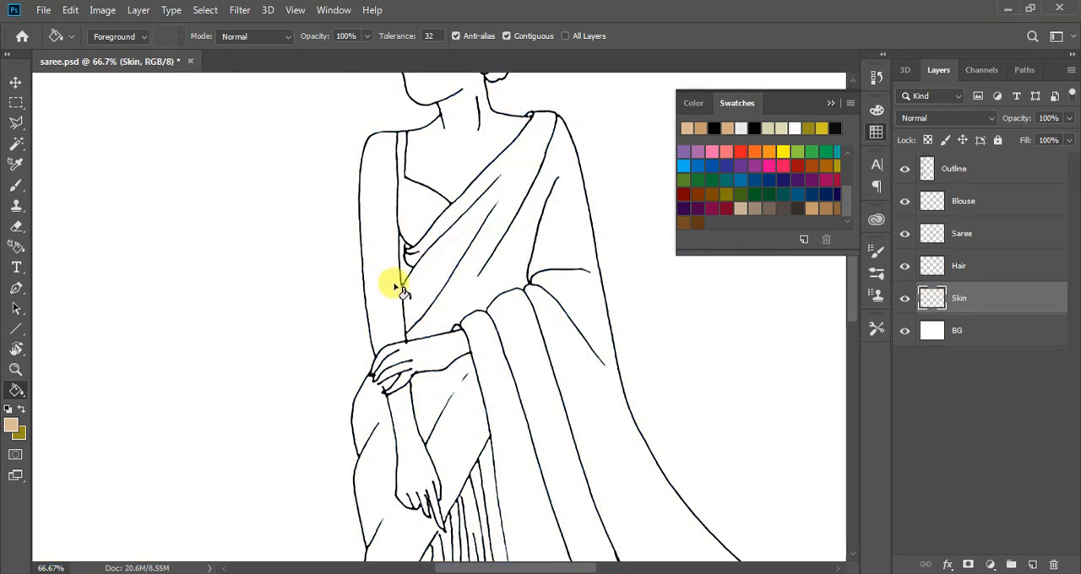
scroll(402, 290, down, 10)
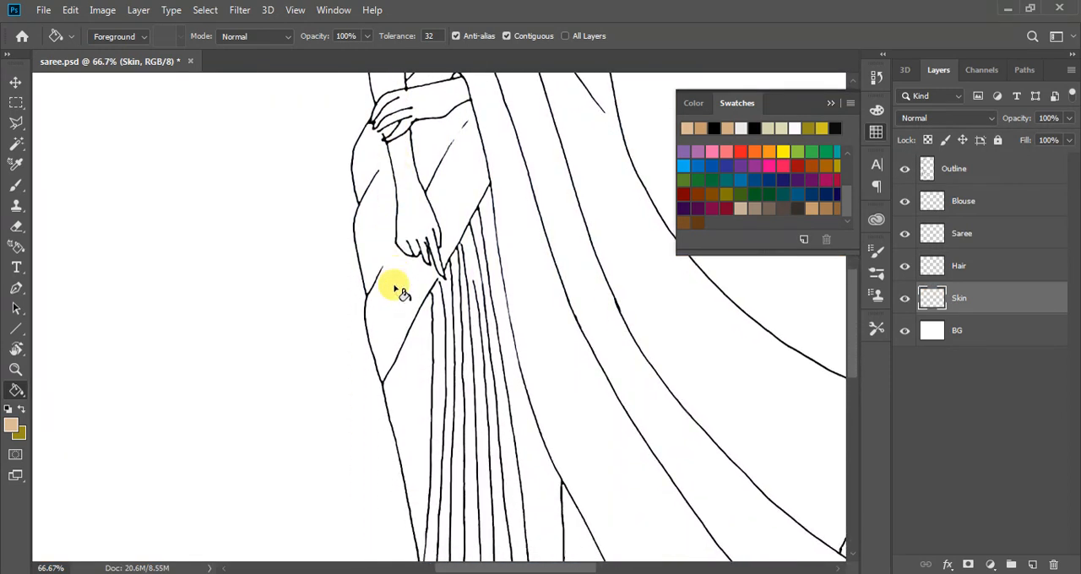
scroll(401, 335, up, 2)
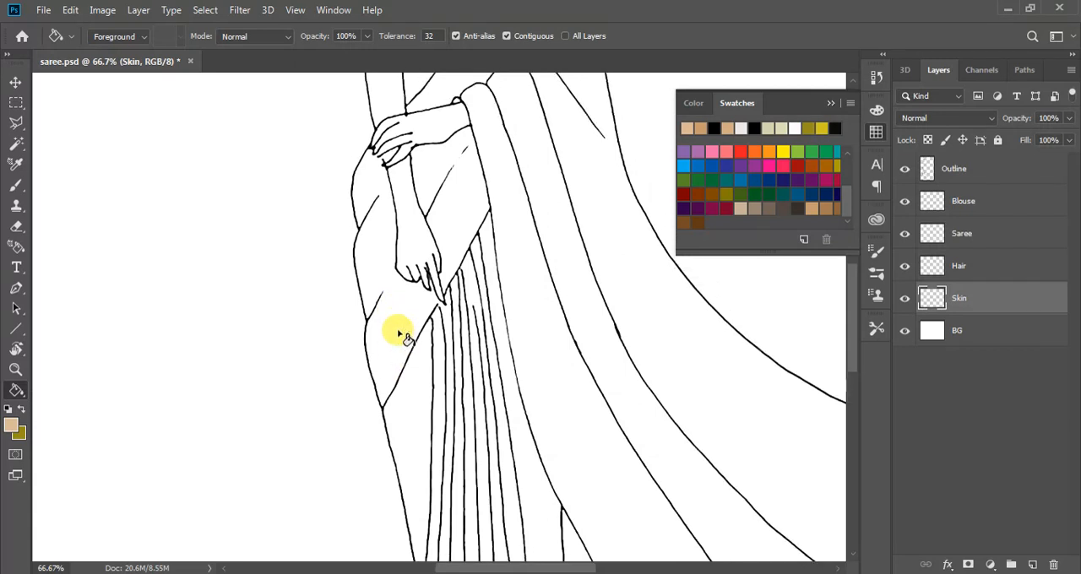
scroll(403, 335, up, 1)
click(378, 310)
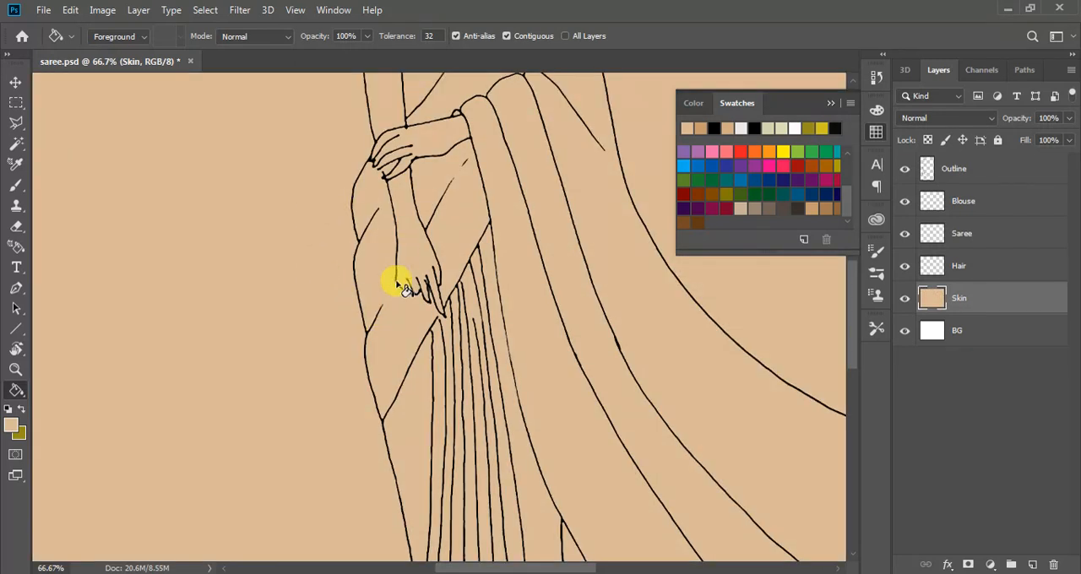
key(ctrl+z)
scroll(384, 319, up, 5)
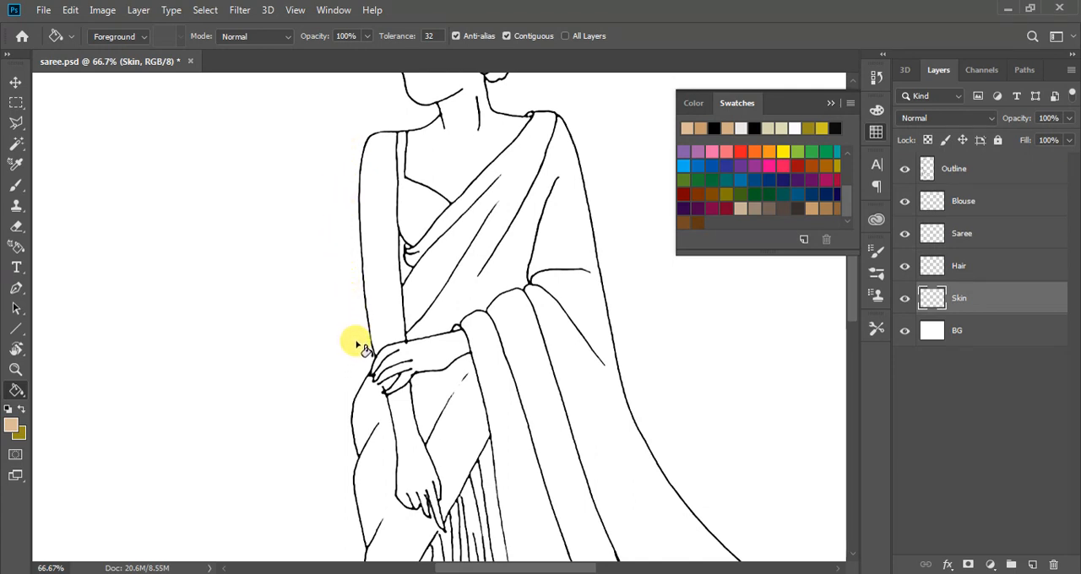
Select the inside of the upper arm on the Outline layer with the Magic Wand
click(16, 145)
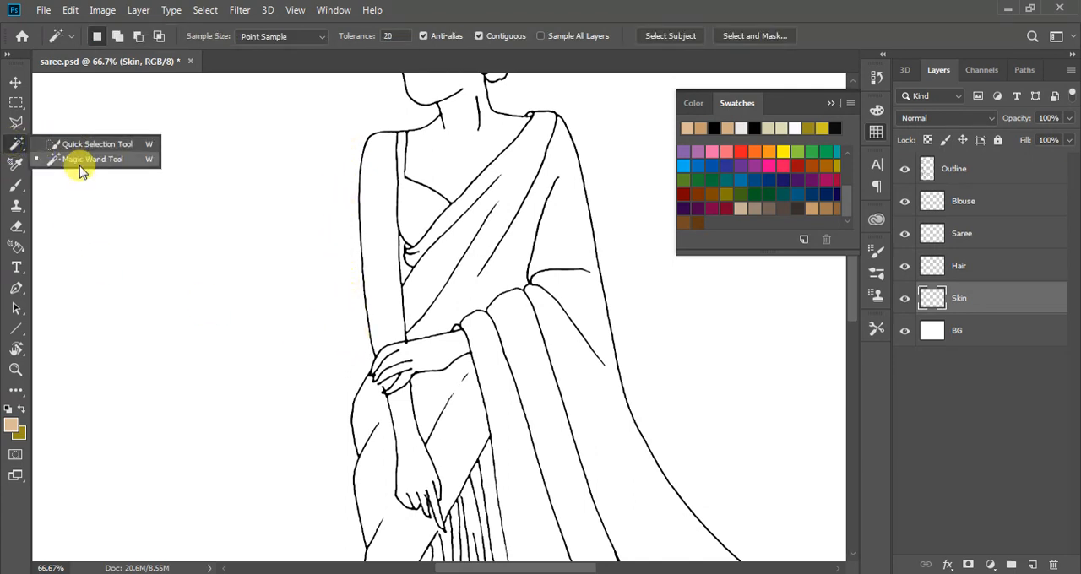
click(82, 162)
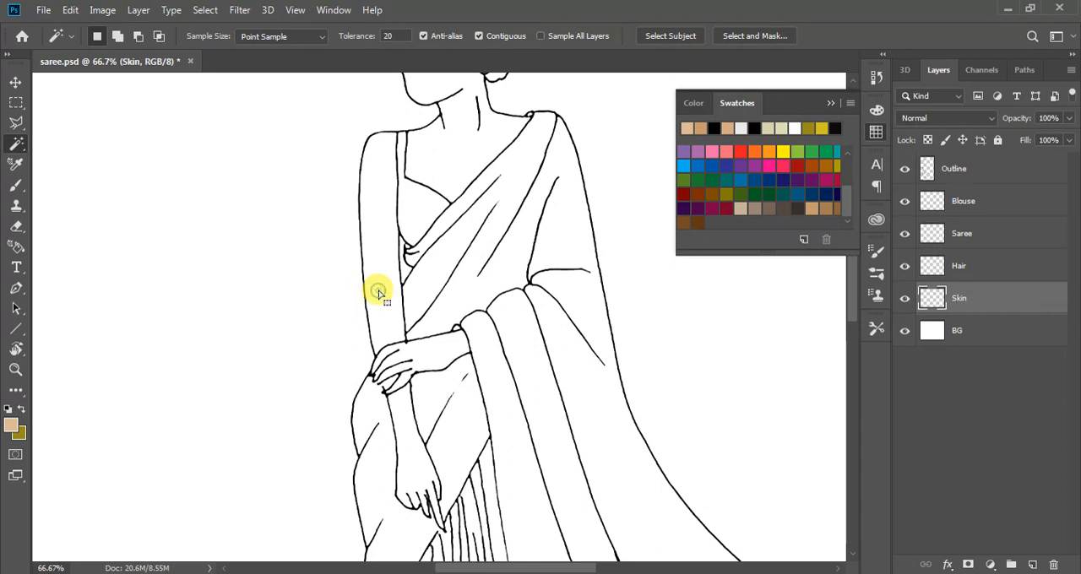
click(929, 169)
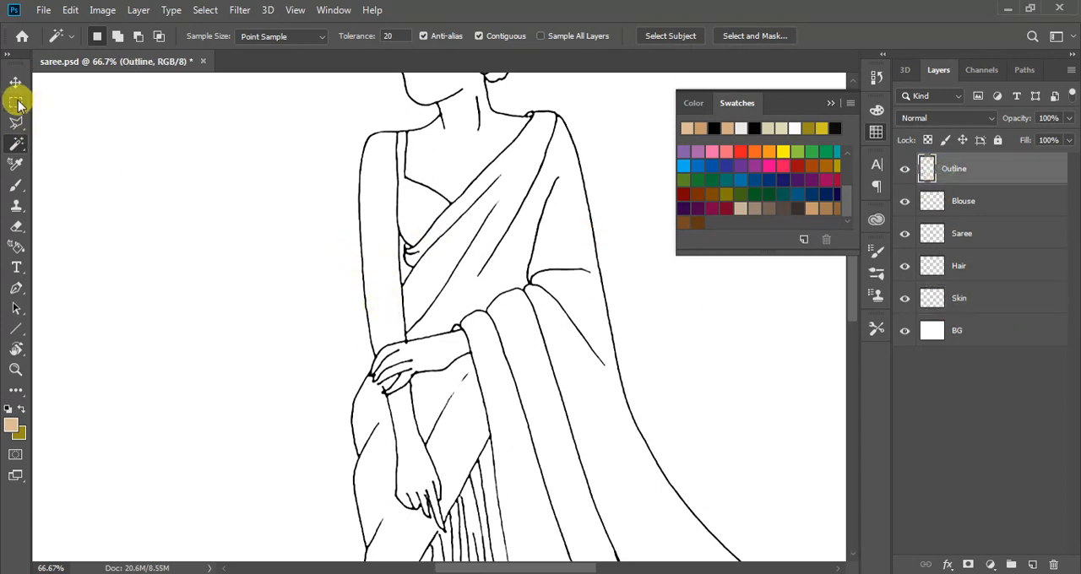
click(387, 273)
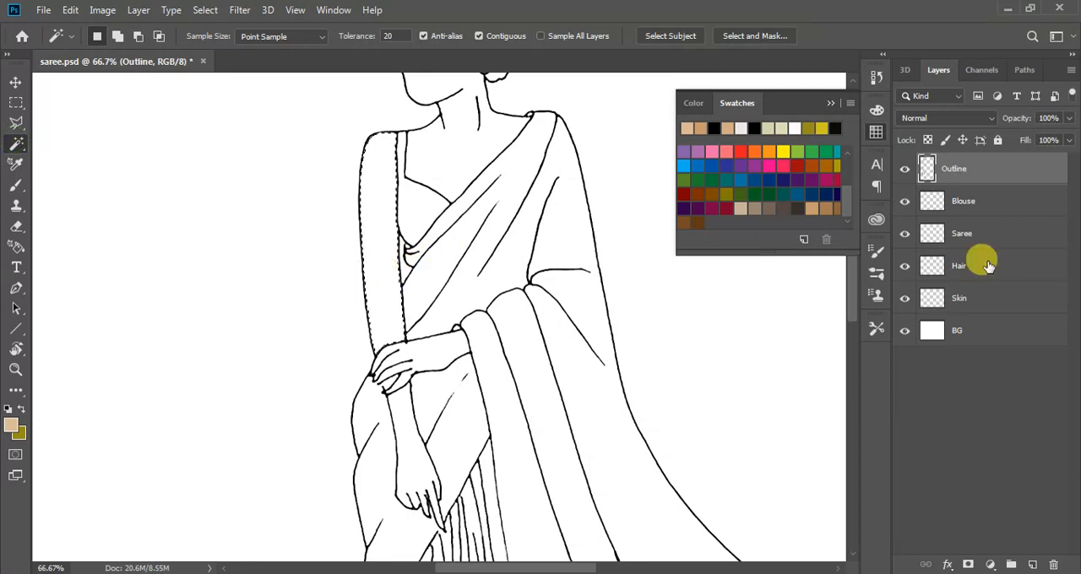
Fill the selected arm area with the light tan on the Skin layer and clear the selection
click(985, 303)
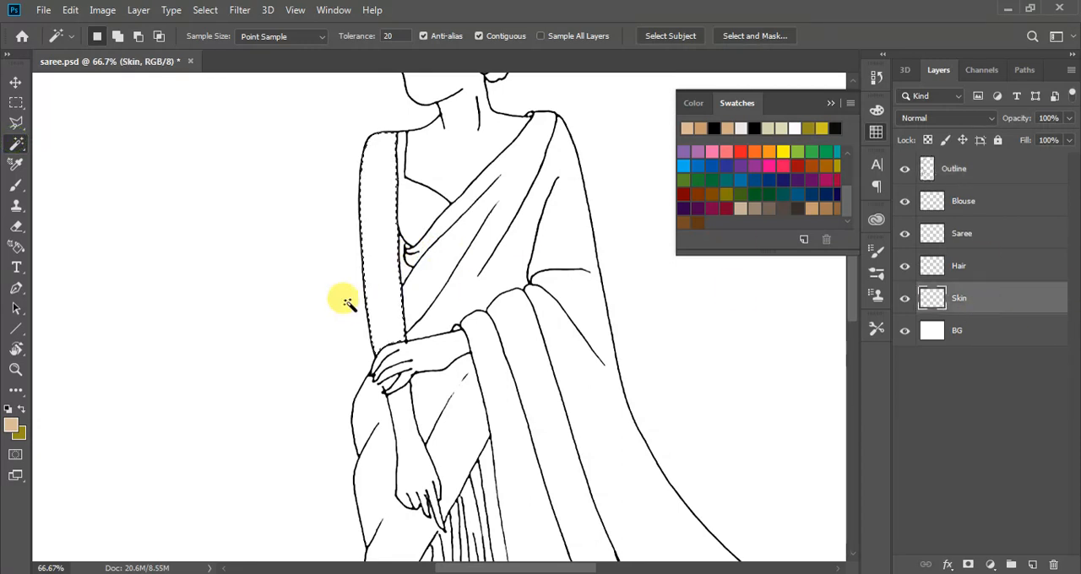
key(g)
click(373, 278)
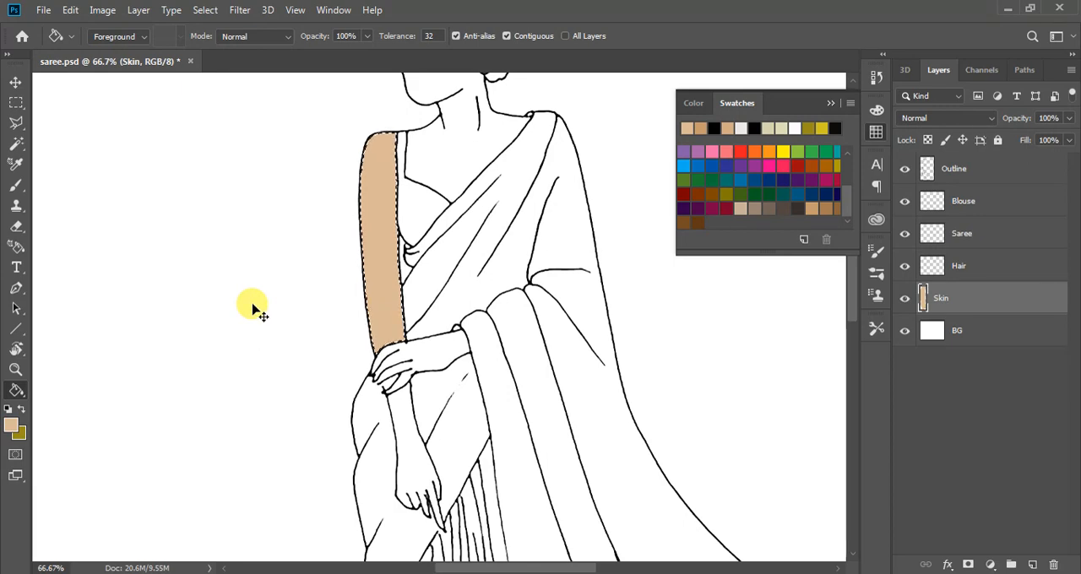
key(ctrl+d)
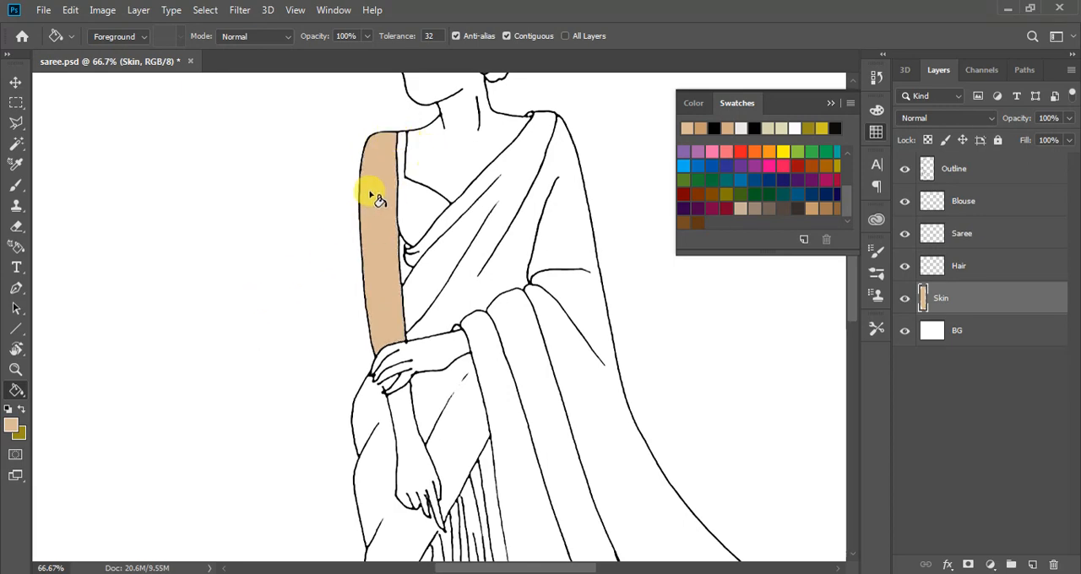
Examine the edges of the arm's fill against the outline at close range, from the hand up to the blouse
key(ctrl+plus)
key(ctrl+plus)
key(ctrl+plus)
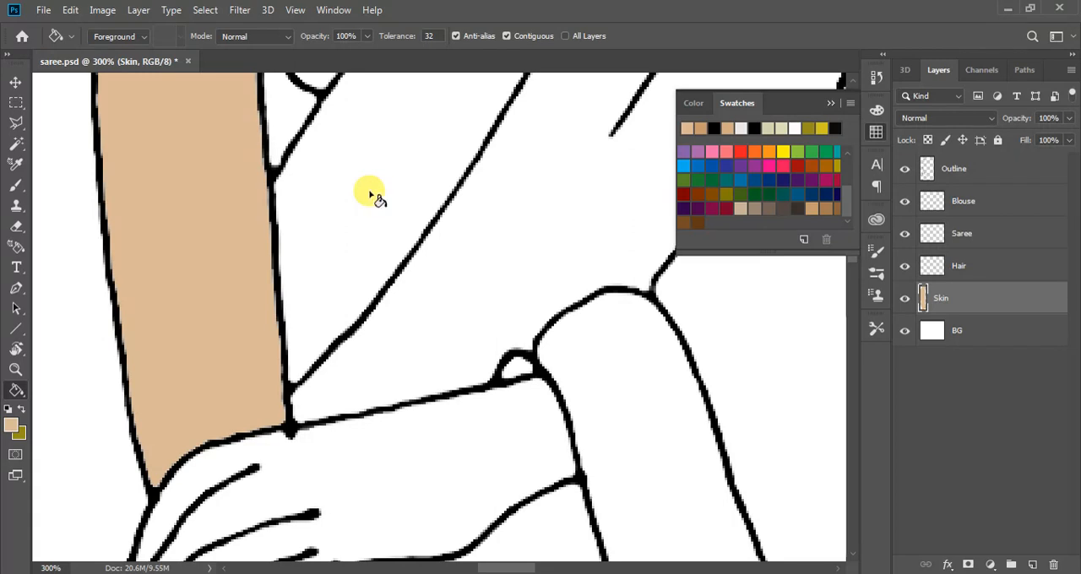
scroll(194, 313, up, 10)
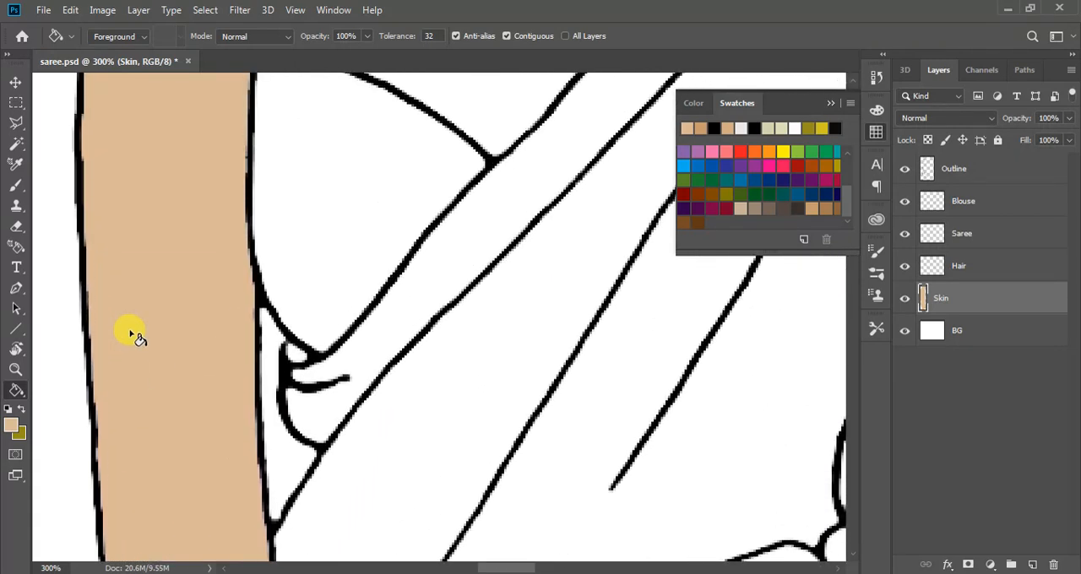
scroll(141, 320, up, 3)
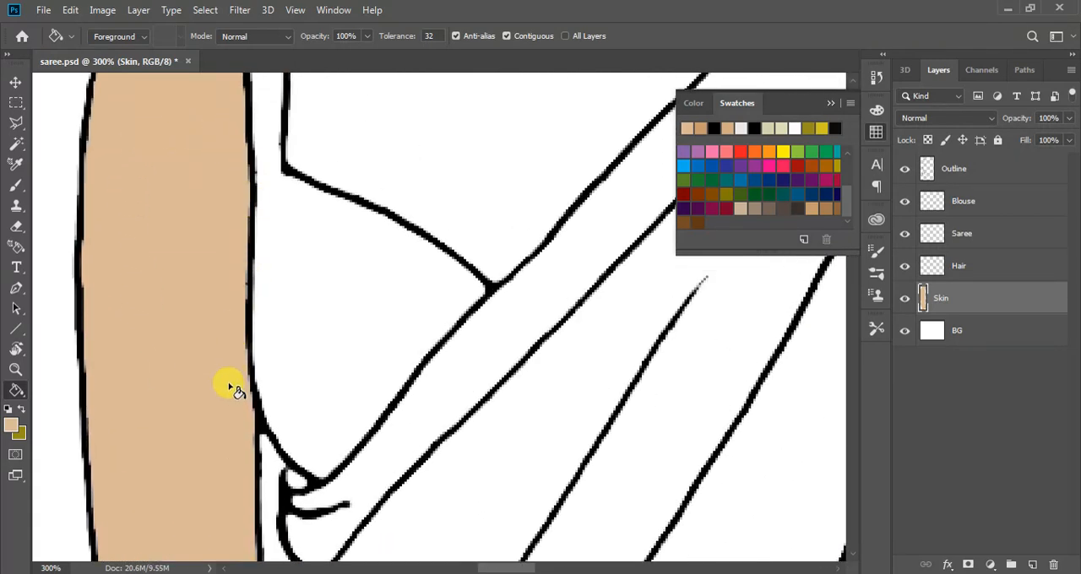
key(ctrl+minus)
key(ctrl+minus)
key(ctrl+minus)
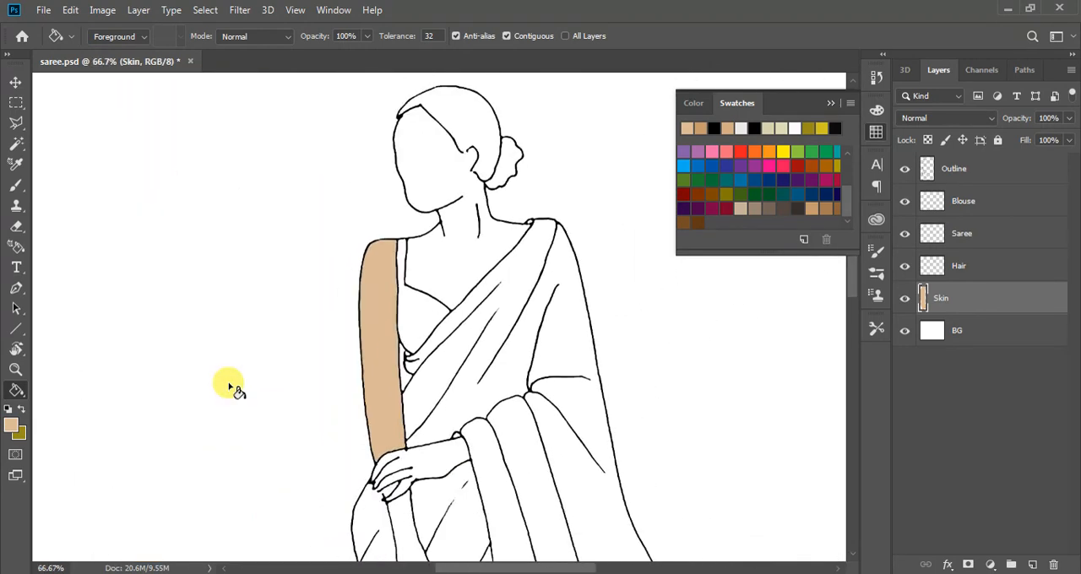
Reselect the painted arm from the Skin layer's pixels, refill it with a darker tan and clear the selection
scroll(428, 362, down, 3)
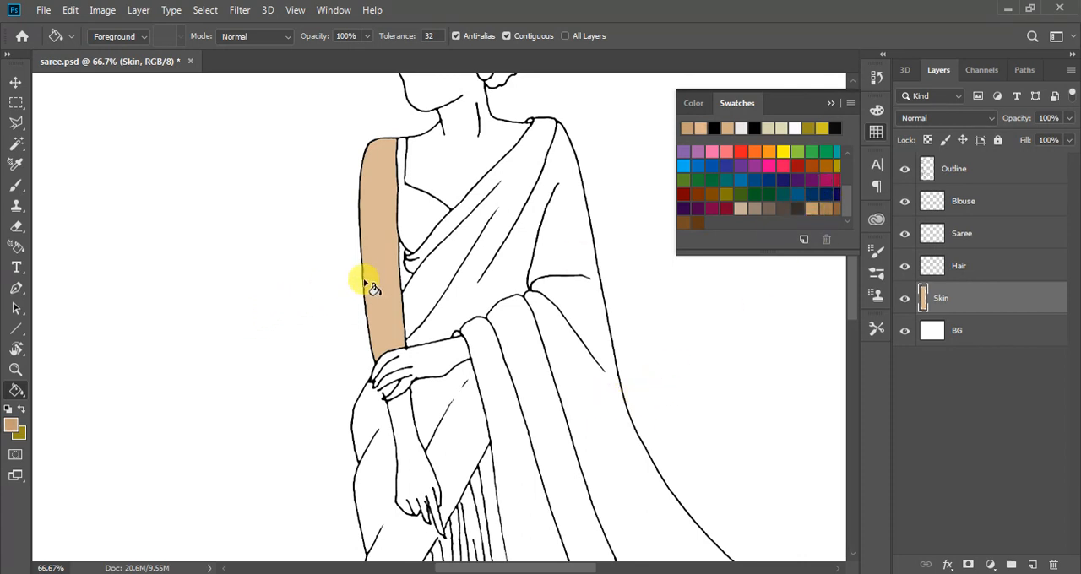
ctrl+click(924, 297)
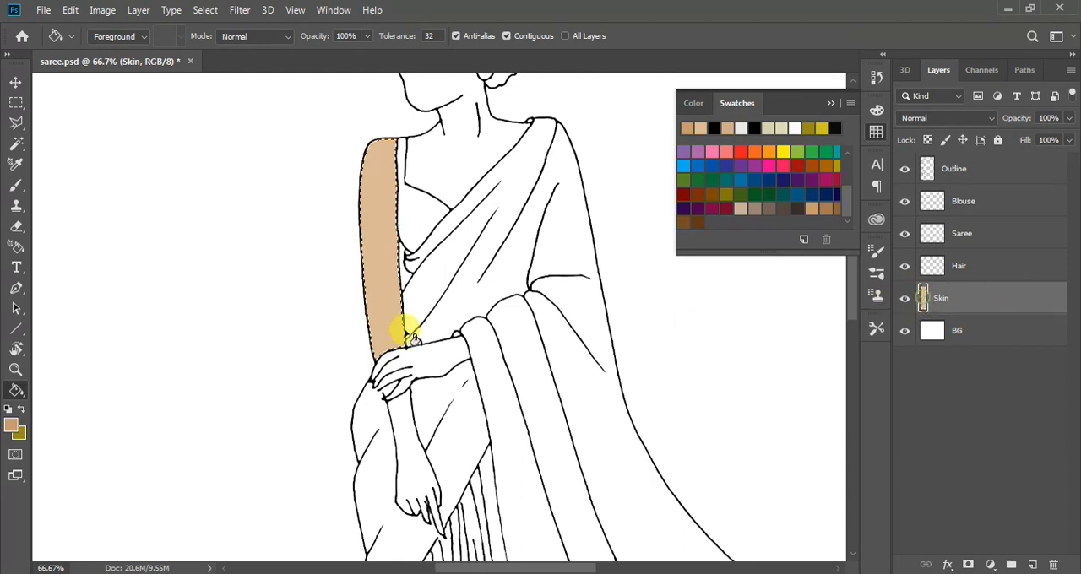
click(372, 284)
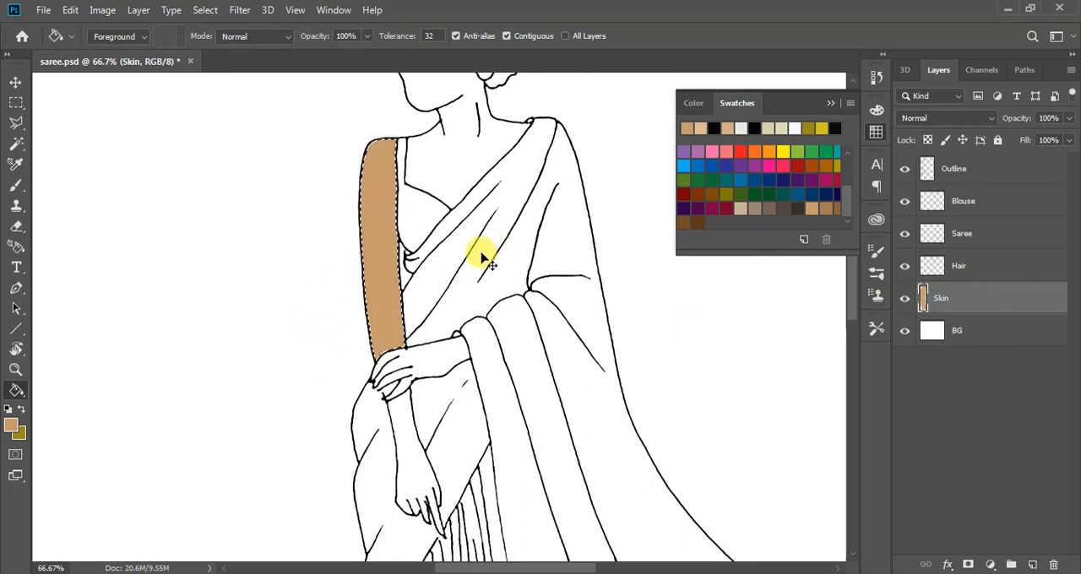
key(ctrl+d)
Sample the outline's black and close the gap at the fingertips of the folded hand on the Outline layer with the size 3 brush
scroll(275, 366, down, 3)
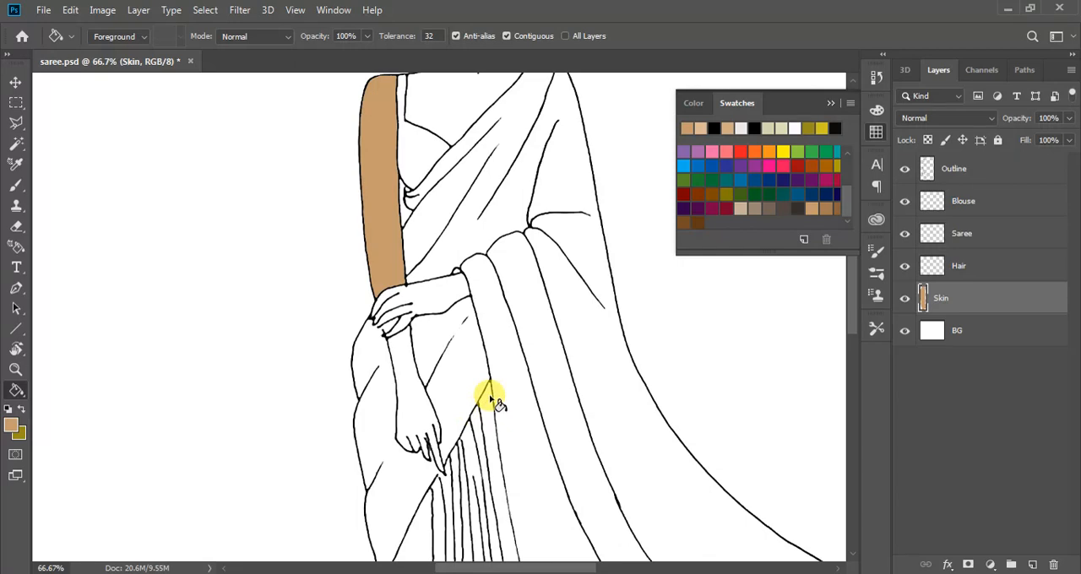
scroll(494, 403, up, 5)
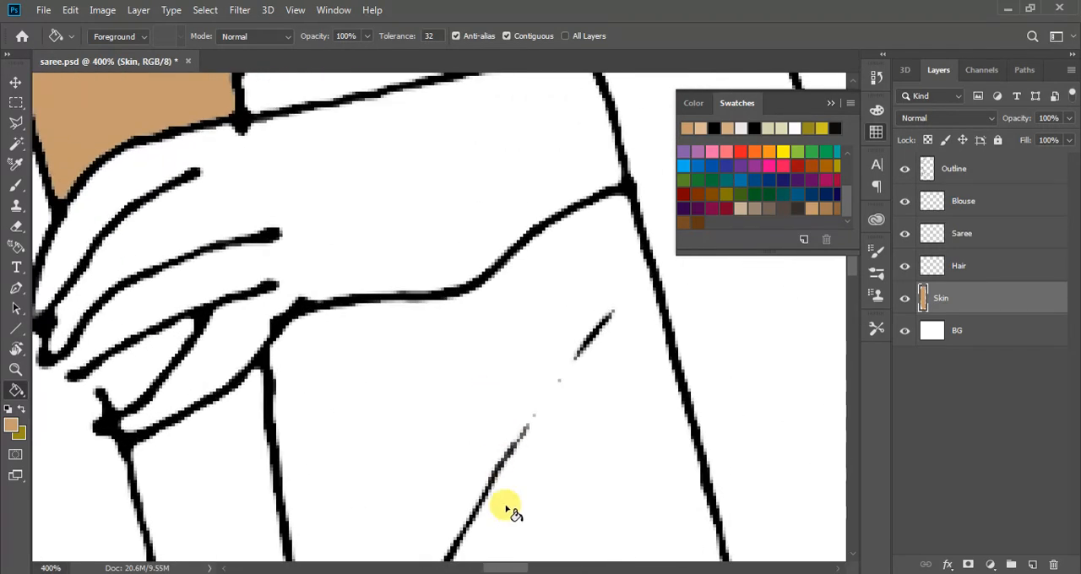
drag(510, 568, 489, 569)
scroll(436, 373, down, 1)
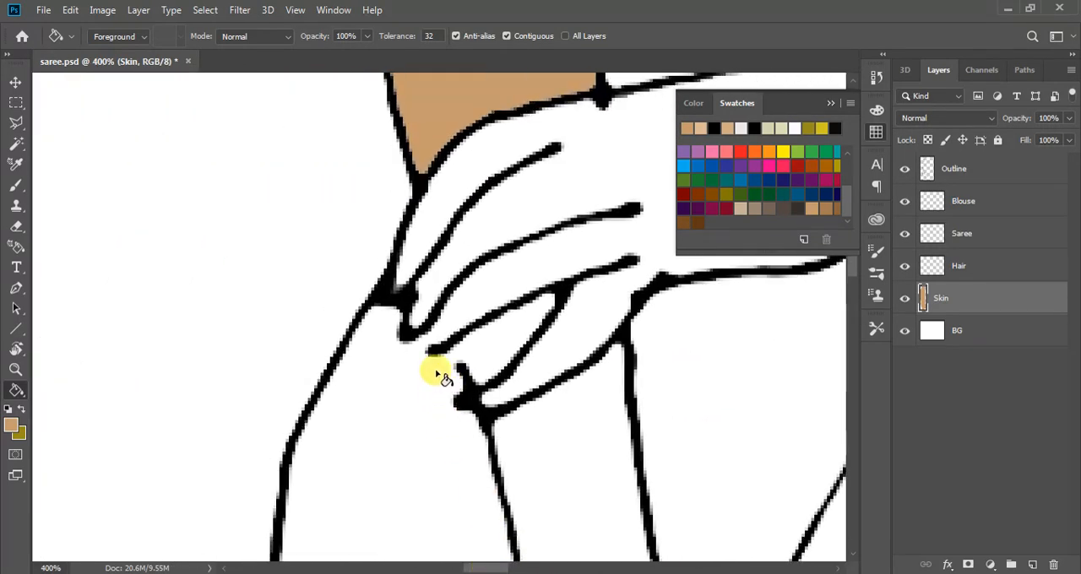
key(b)
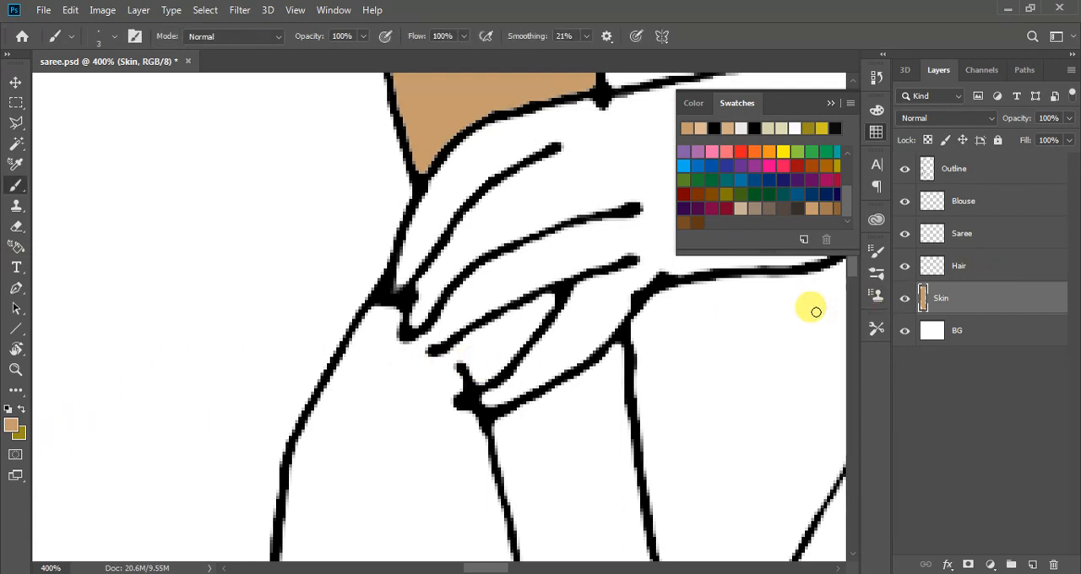
key(i)
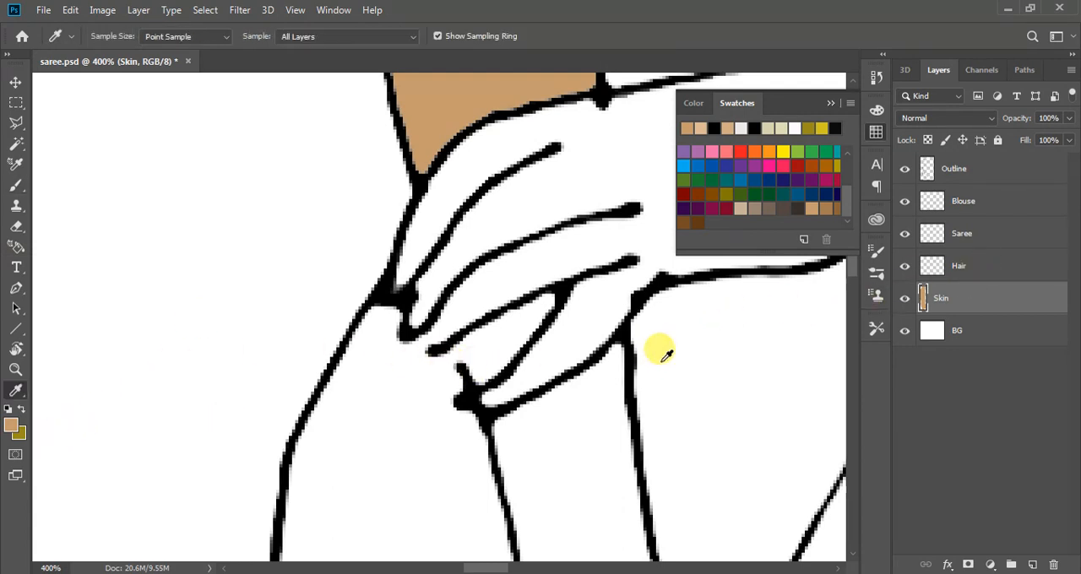
click(463, 374)
key(b)
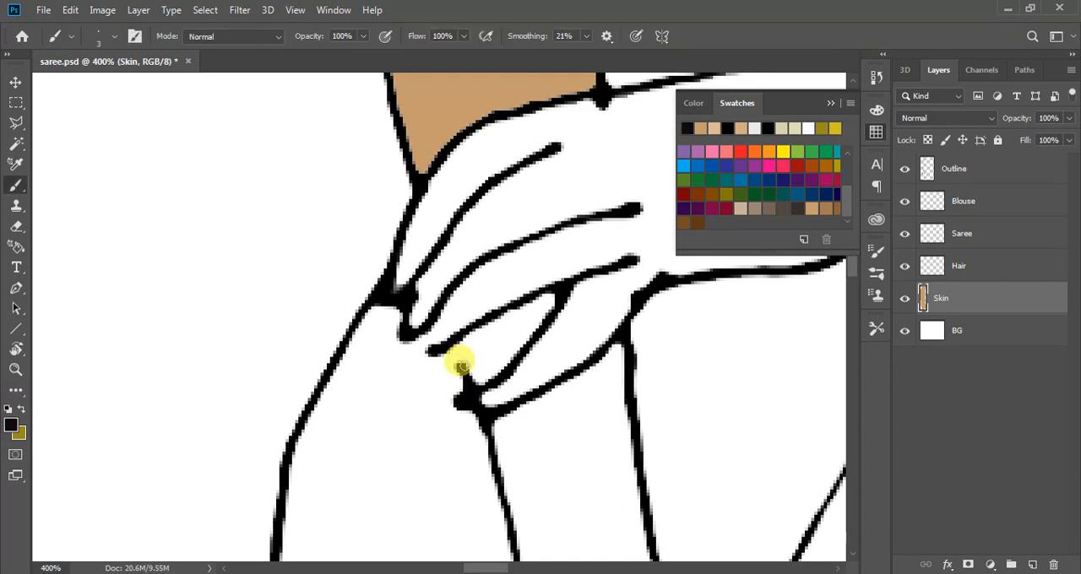
ctrl+click(446, 352)
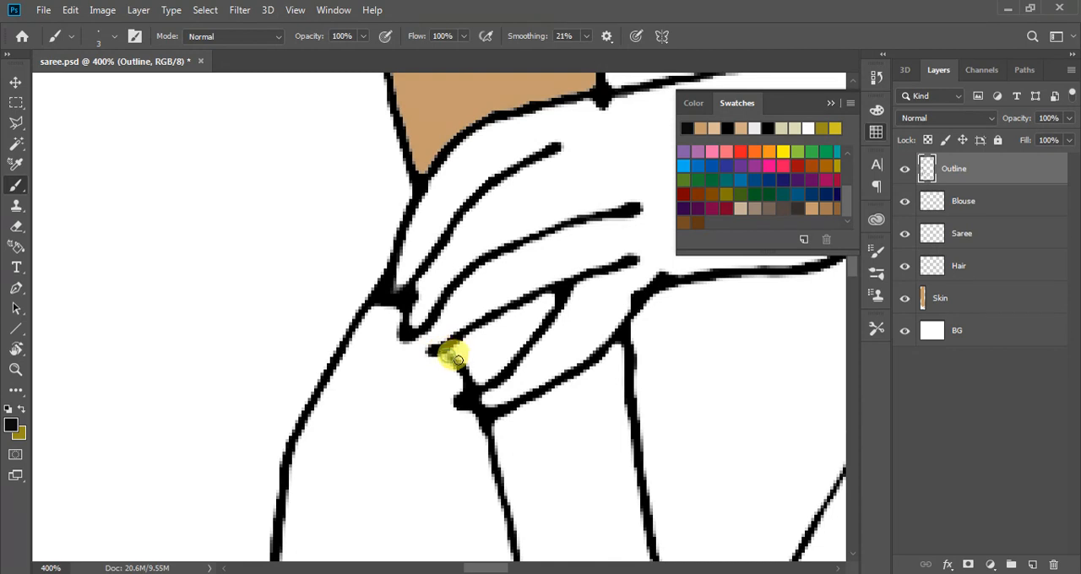
Close the outline gap at the lower fingertip of the gripping hand with the black 3 px brush on the Outline layer
drag(459, 361, 444, 351)
scroll(416, 373, down, 1)
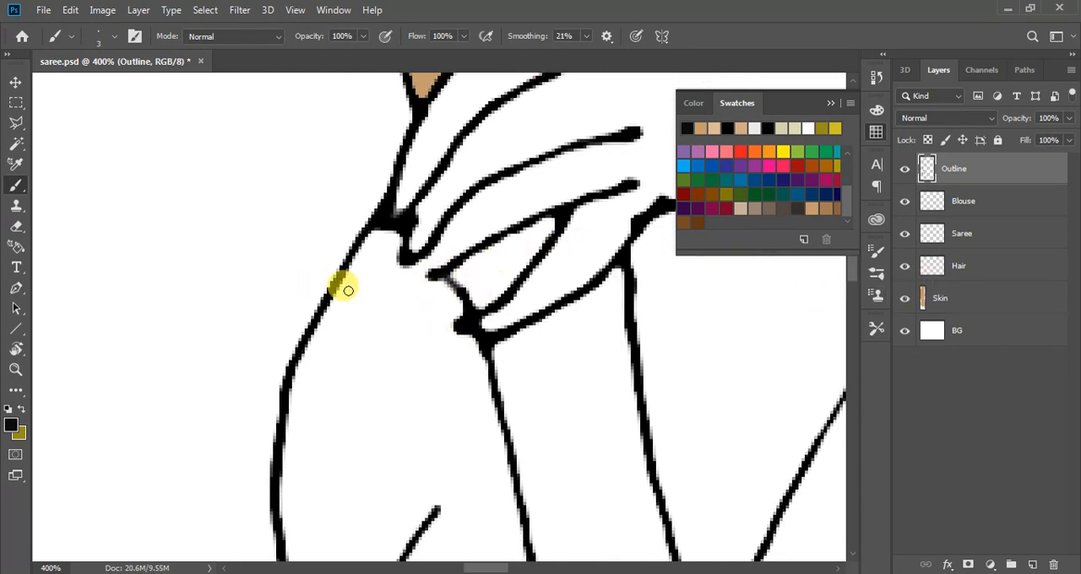
key(g)
click(477, 268)
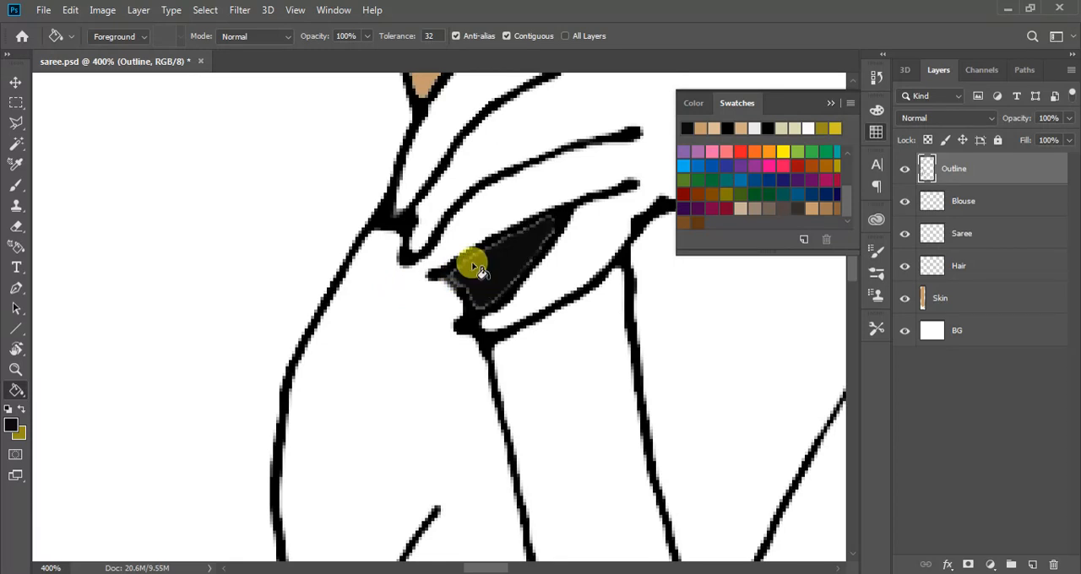
key(ctrl+z)
Sample the upper arm's tan and fill the small enclosed area between the gripping hand's lower fingers with it
scroll(478, 299, up, 3)
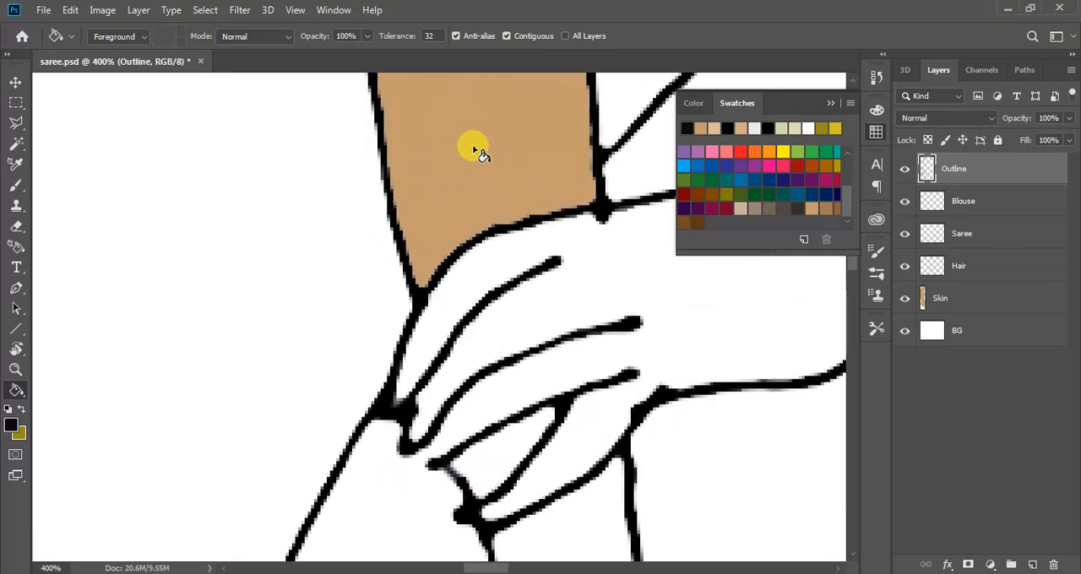
key(i)
click(476, 138)
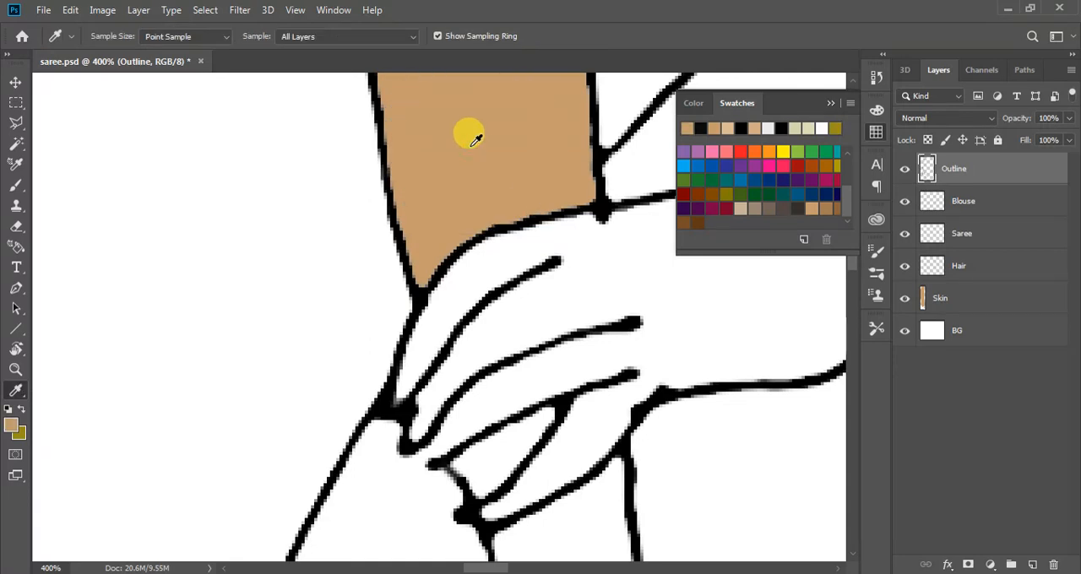
key(g)
scroll(442, 186, down, 2)
click(475, 341)
scroll(338, 313, down, 5)
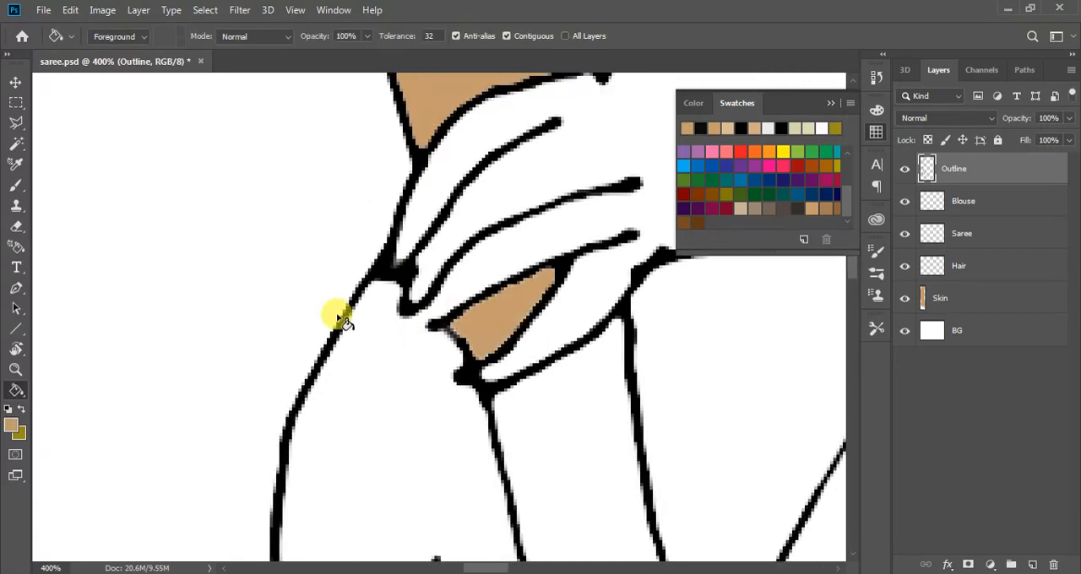
Fill the hanging forearm and hand below the gripping fingers with the same tan
scroll(540, 347, down, 5)
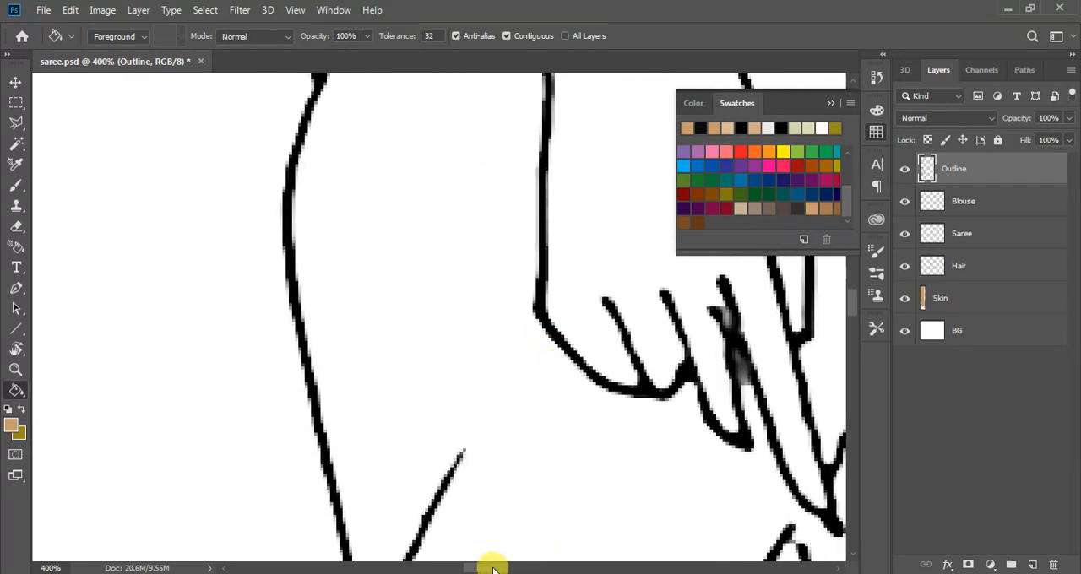
drag(490, 567, 517, 567)
key(ctrl+minus)
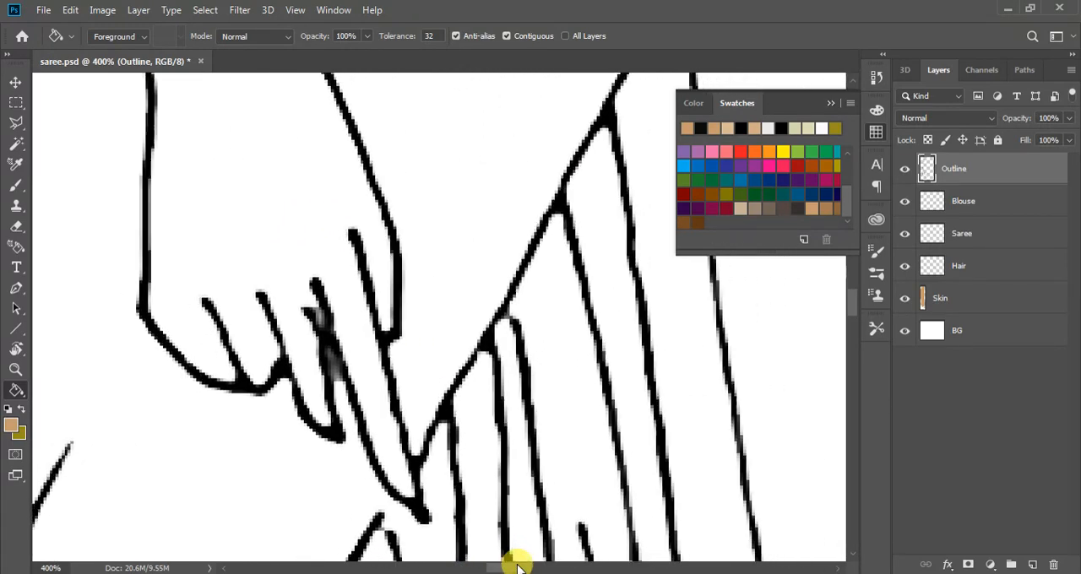
scroll(516, 568, left, 3)
scroll(530, 379, up, 3)
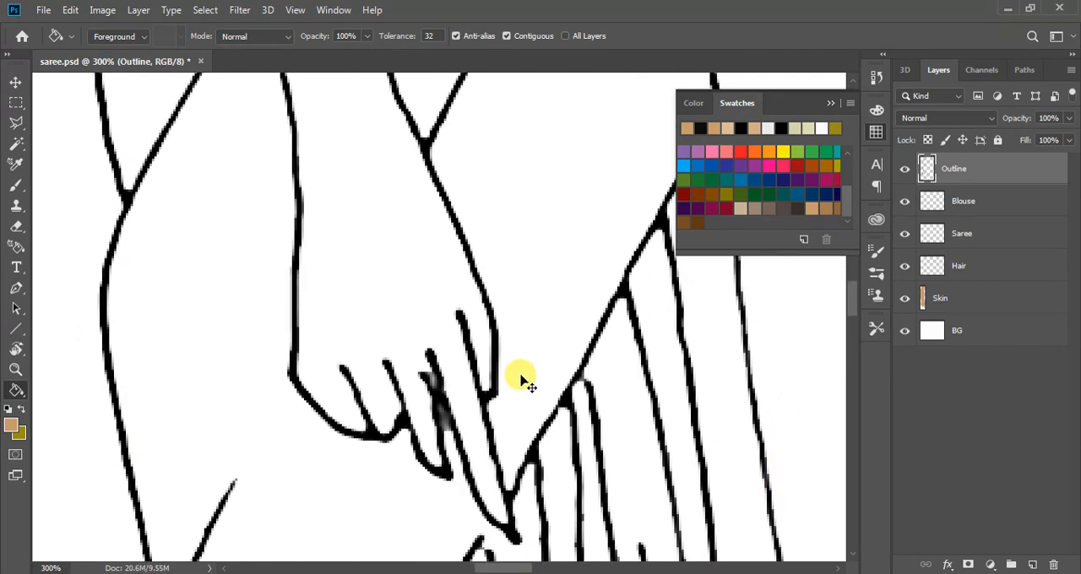
key(ctrl+minus)
scroll(518, 374, up, 5)
click(380, 362)
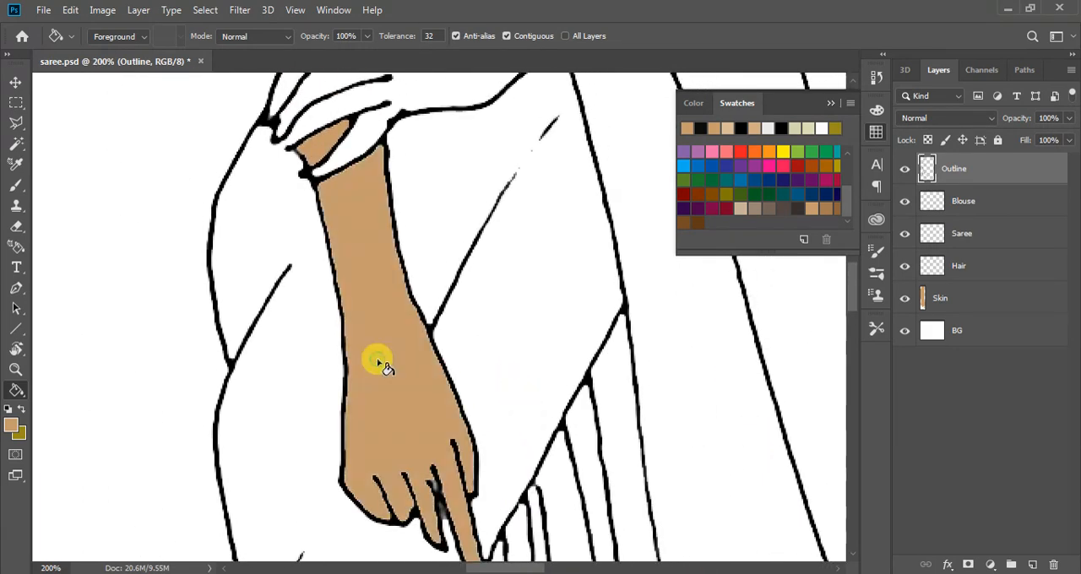
Try to fill the gripping hand and its forearm with the tan, and undo the fill
scroll(379, 362, up, 5)
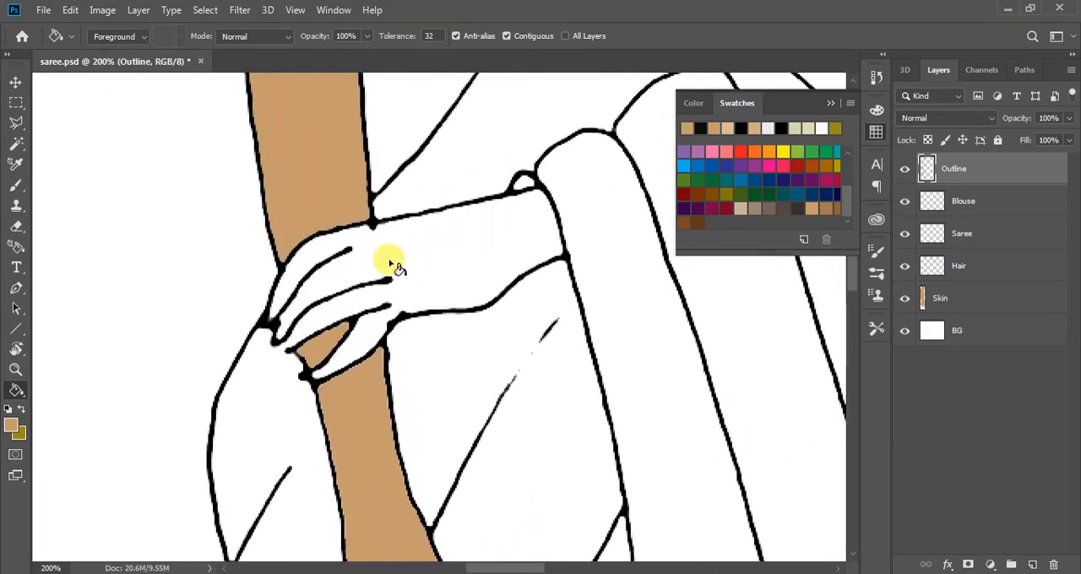
click(422, 246)
scroll(278, 290, down, 2)
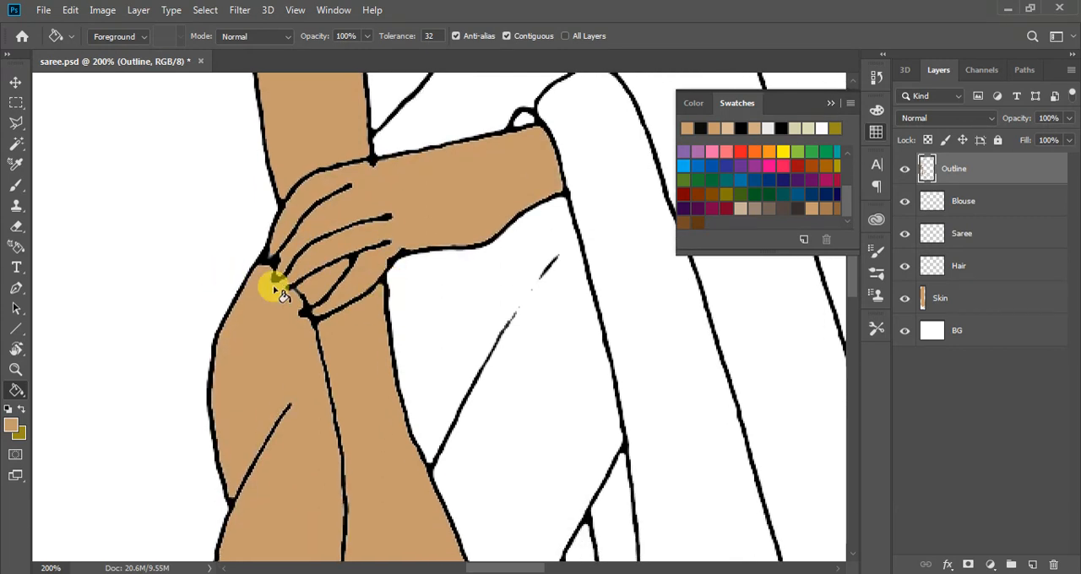
click(349, 312)
key(ctrl+z)
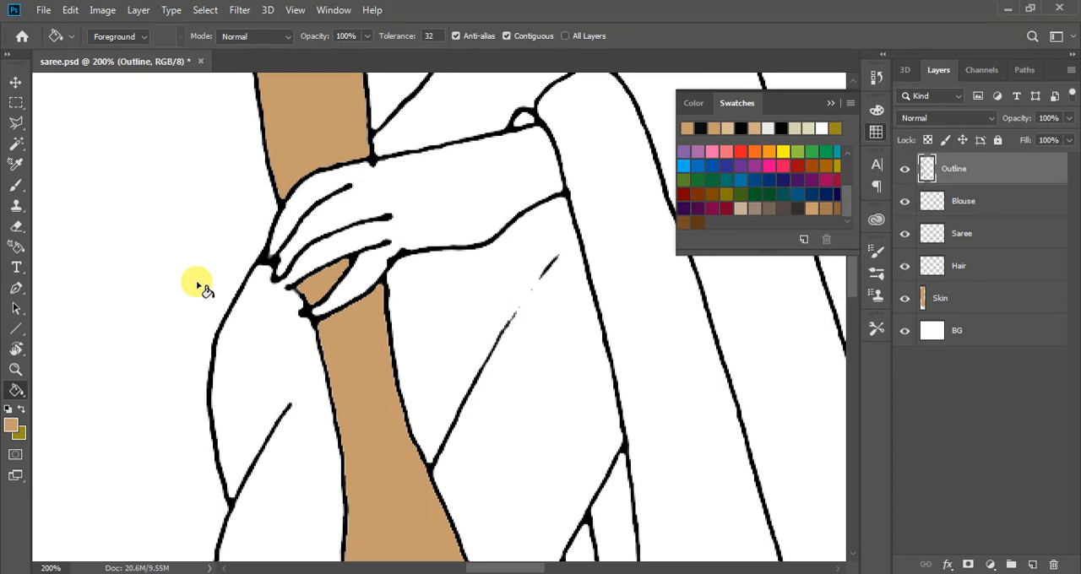
Sample the outline's black and close the gap between the gripping hand's middle fingertips with the 3 px Hard Round brush
key(b)
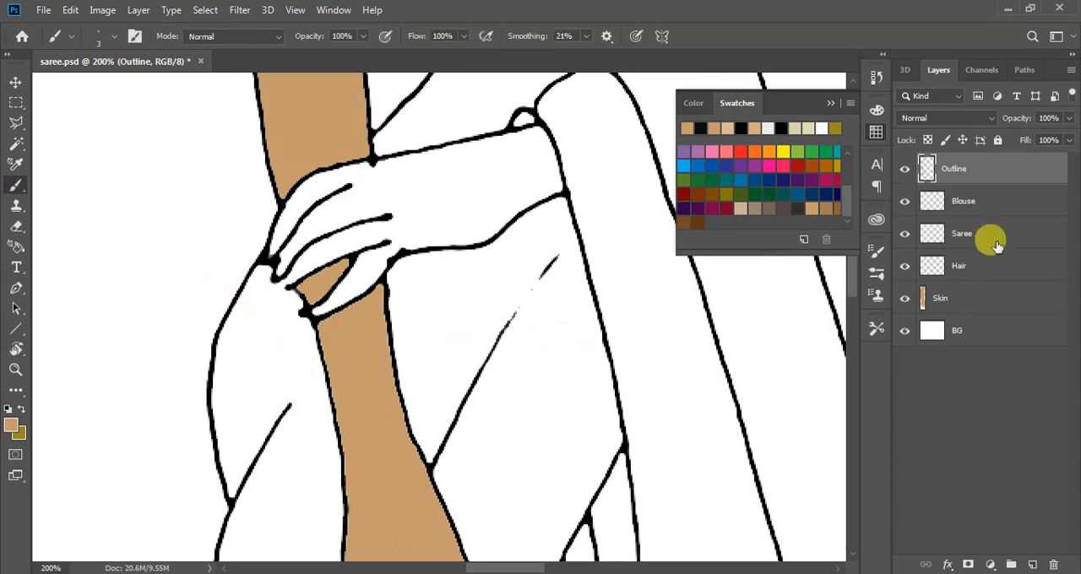
key(i)
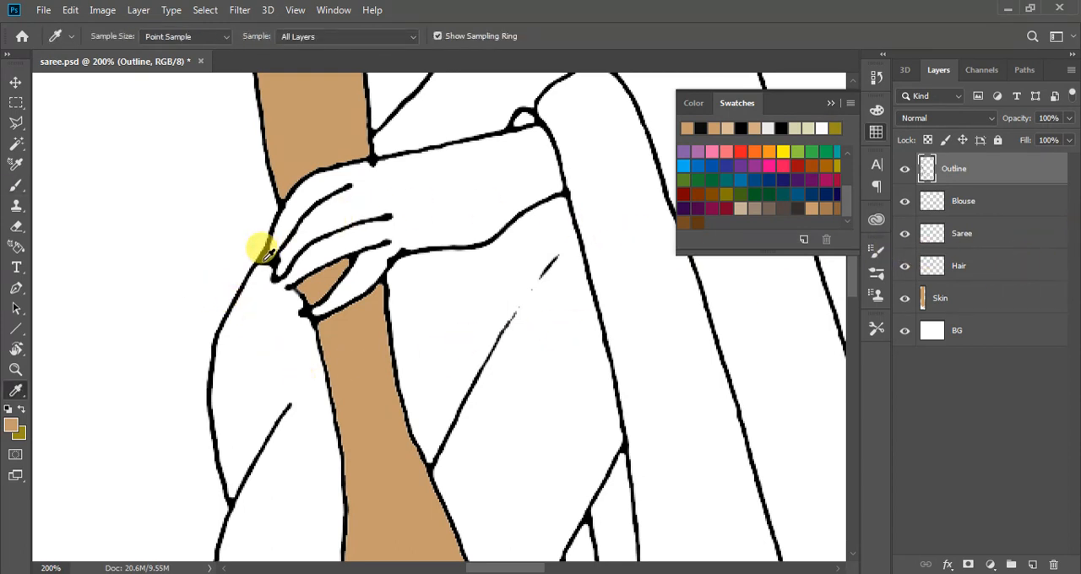
click(263, 257)
key(b)
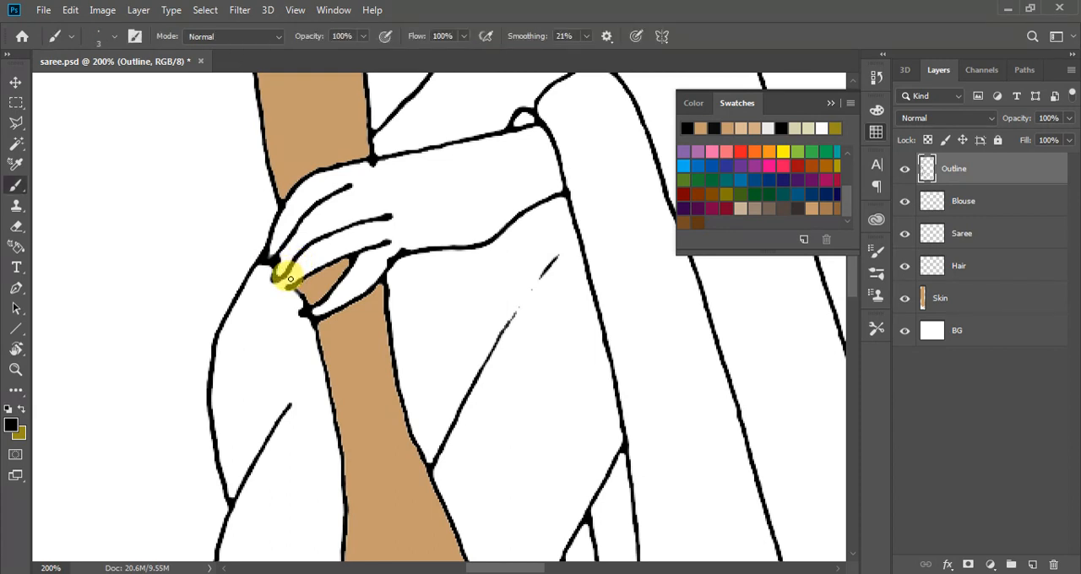
drag(281, 275, 281, 277)
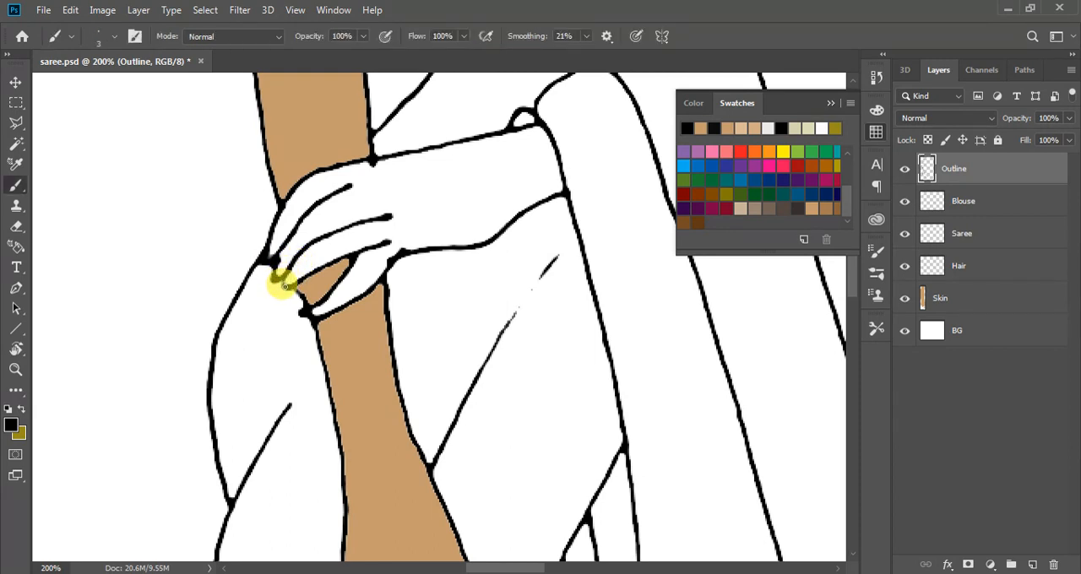
click(129, 36)
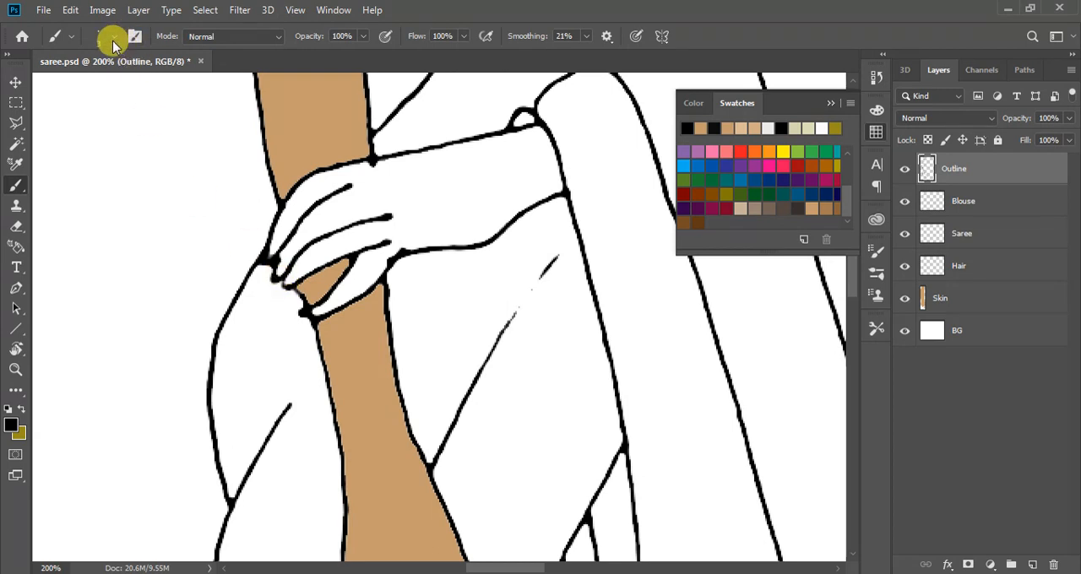
click(114, 39)
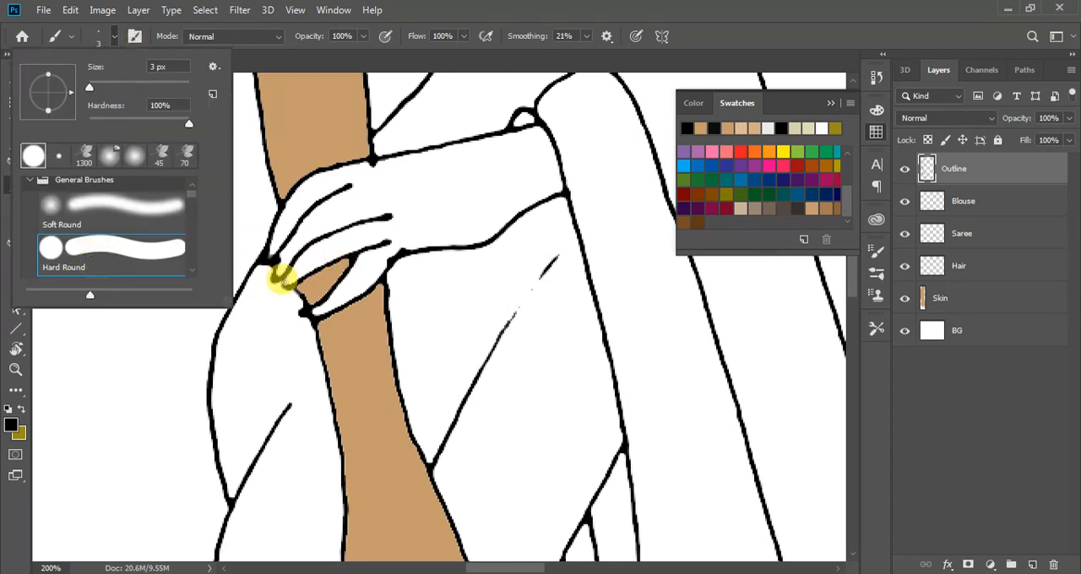
click(276, 279)
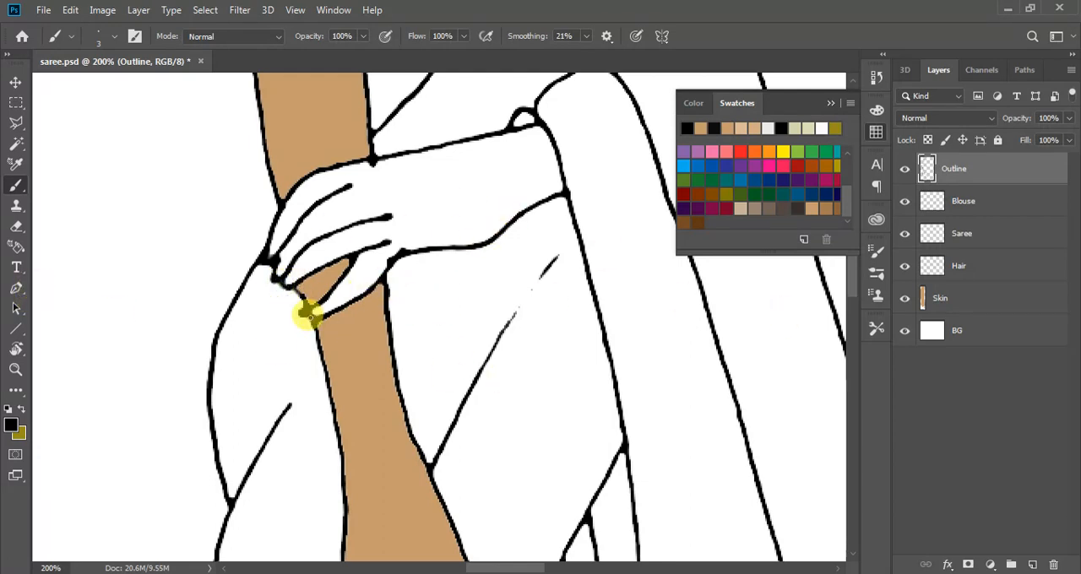
Pick the tan swatch and fill the gripping hand and its forearm with the Paint Bucket
key(g)
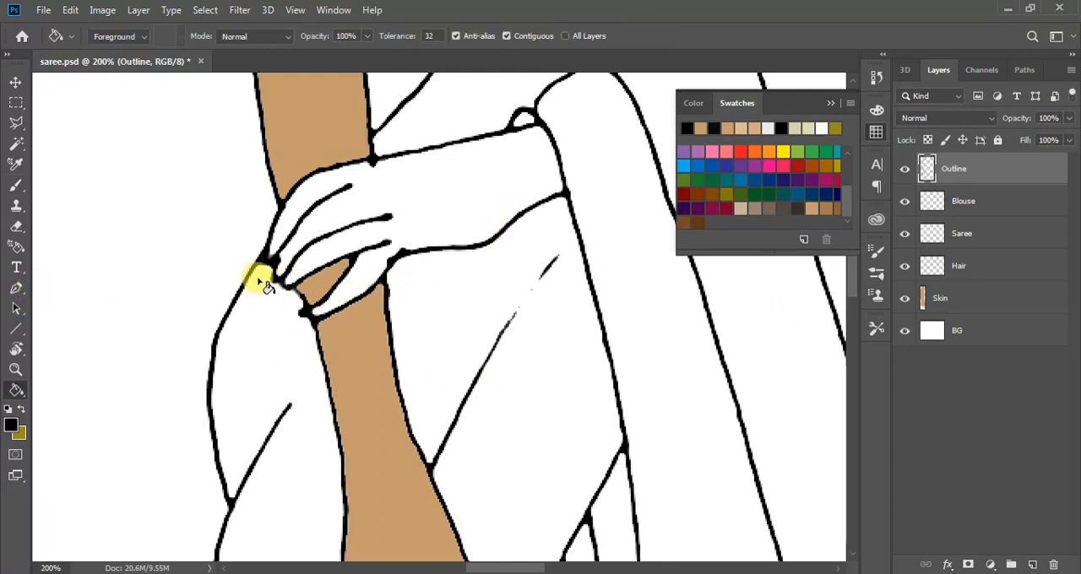
click(813, 207)
click(409, 189)
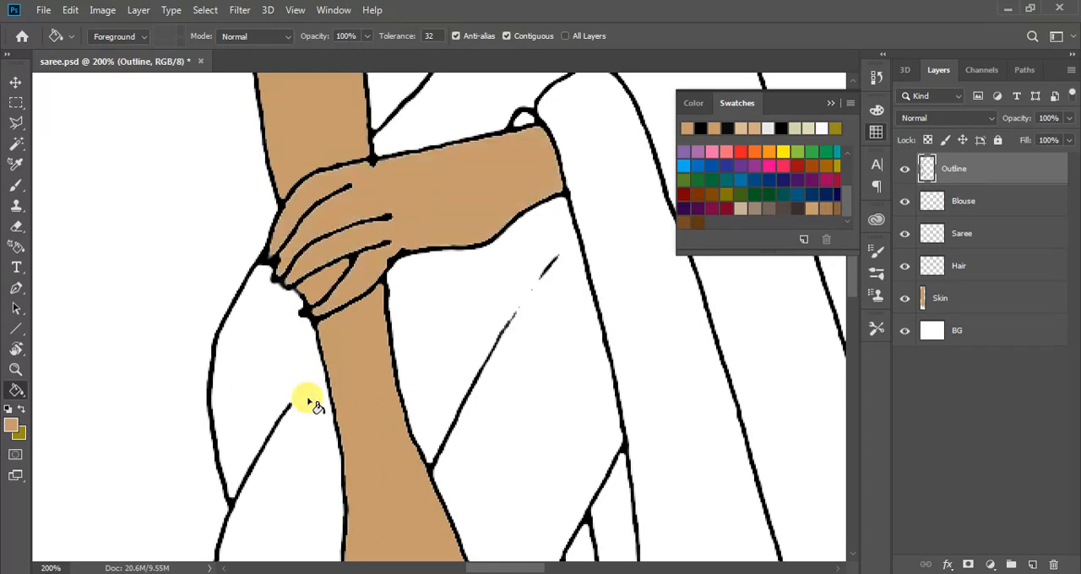
scroll(305, 405, up, 2)
scroll(301, 414, up, 4)
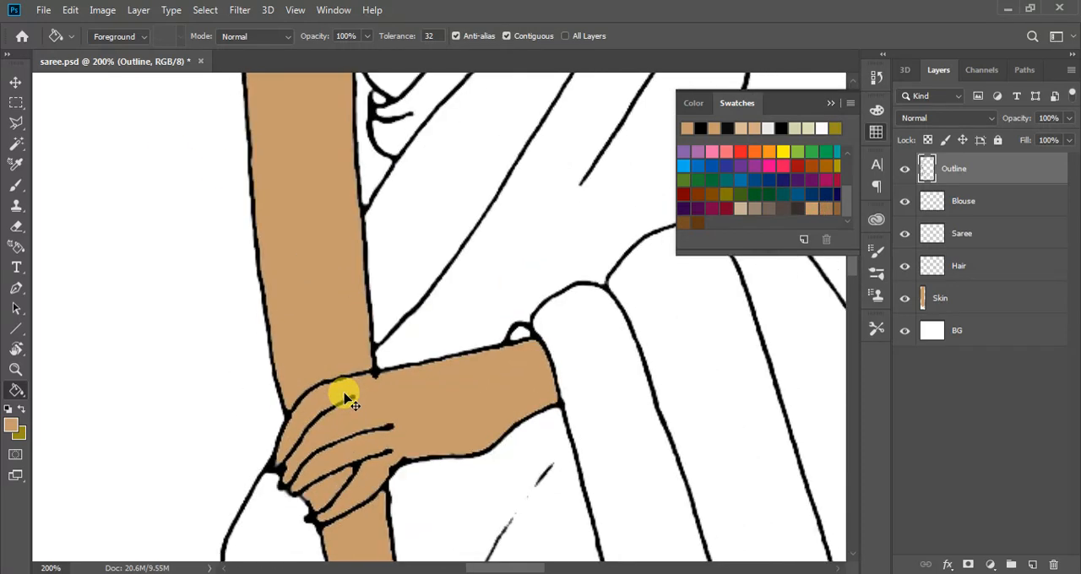
Try to fill the neck and face with the tan, and undo the fill
key(ctrl+minus)
key(ctrl+minus)
key(ctrl+minus)
scroll(441, 367, down, 2)
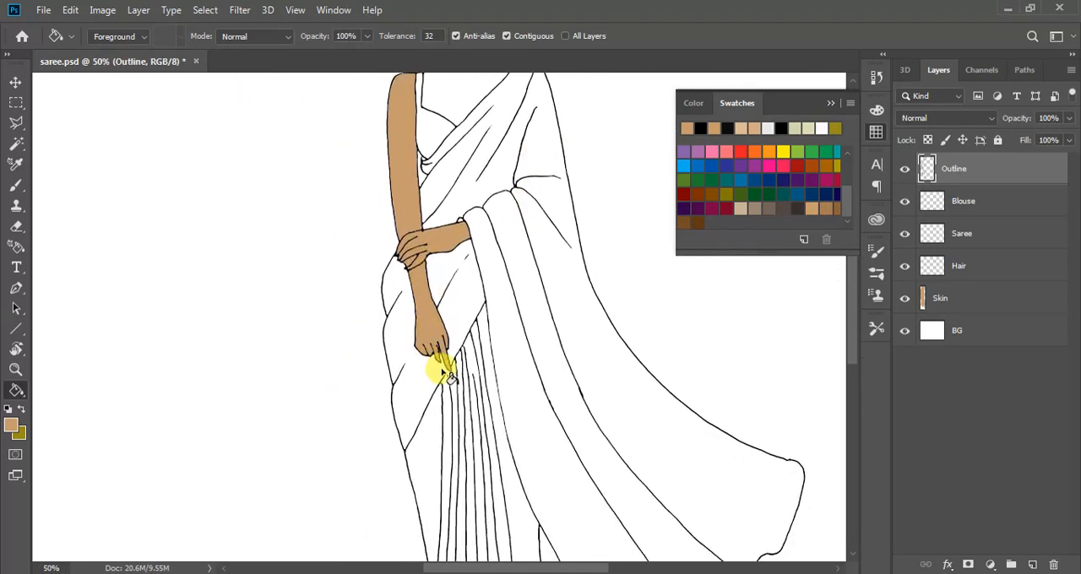
scroll(474, 375, up, 2)
scroll(471, 370, down, 1)
scroll(480, 337, up, 4)
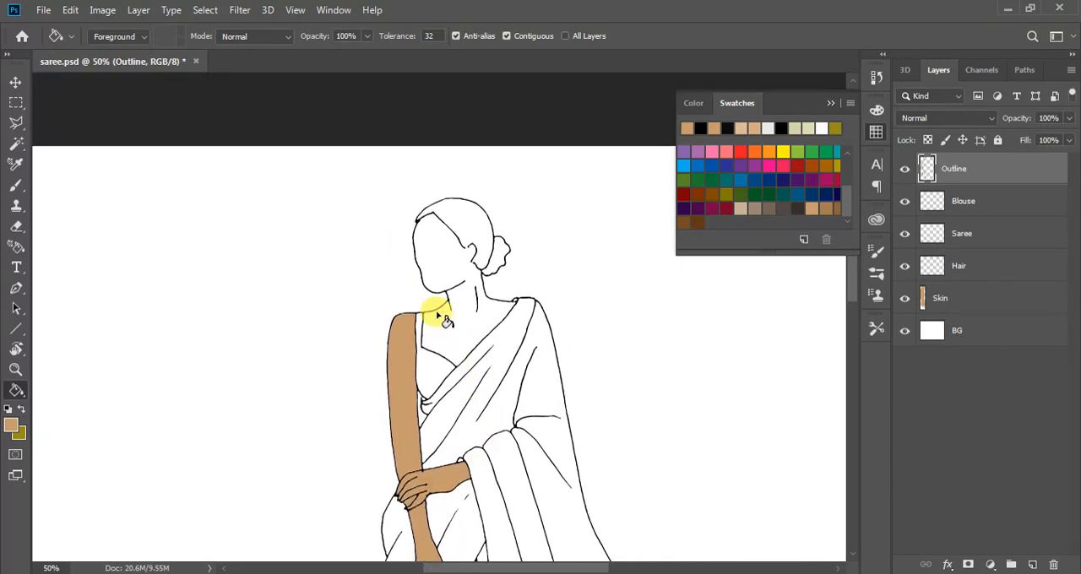
click(448, 314)
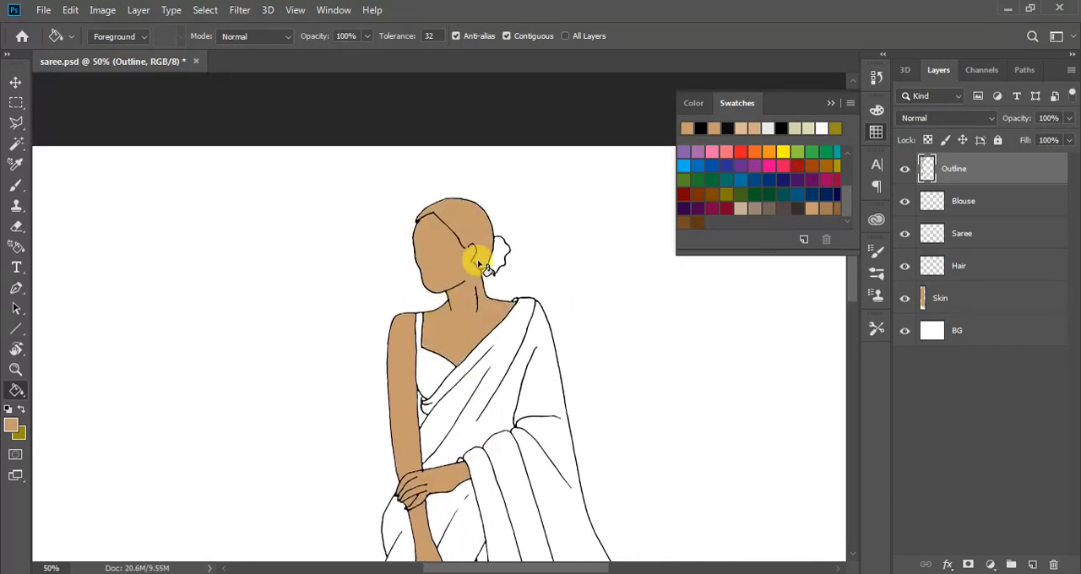
scroll(414, 287, down, 3)
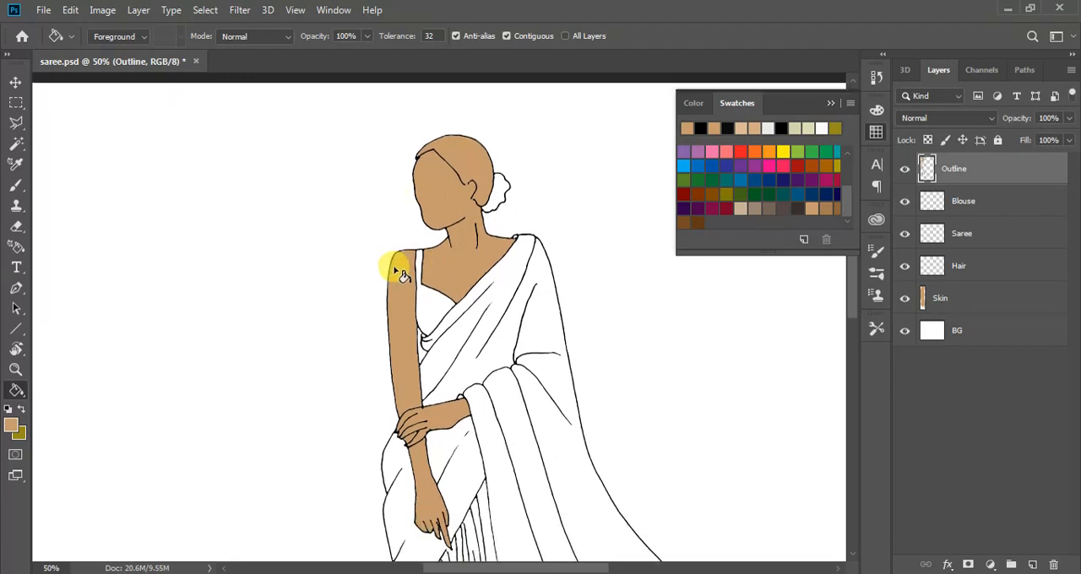
scroll(427, 289, up, 3)
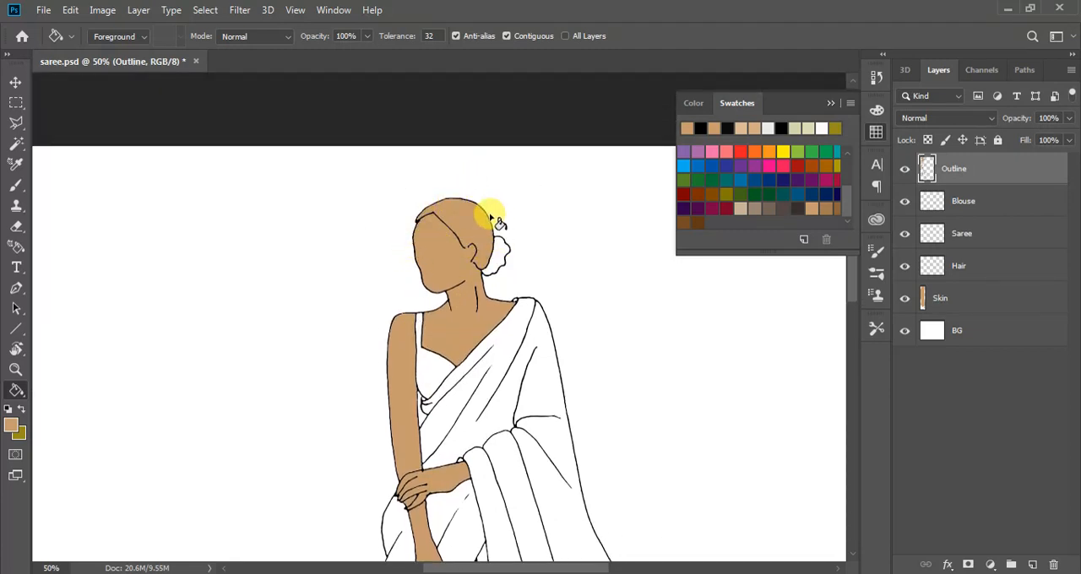
key(ctrl+z)
Sample the outline's black and close the gaps between hairline and ear and below the earlobe with the 3 px brush
key(ctrl+plus)
key(ctrl+plus)
key(ctrl+plus)
key(ctrl+plus)
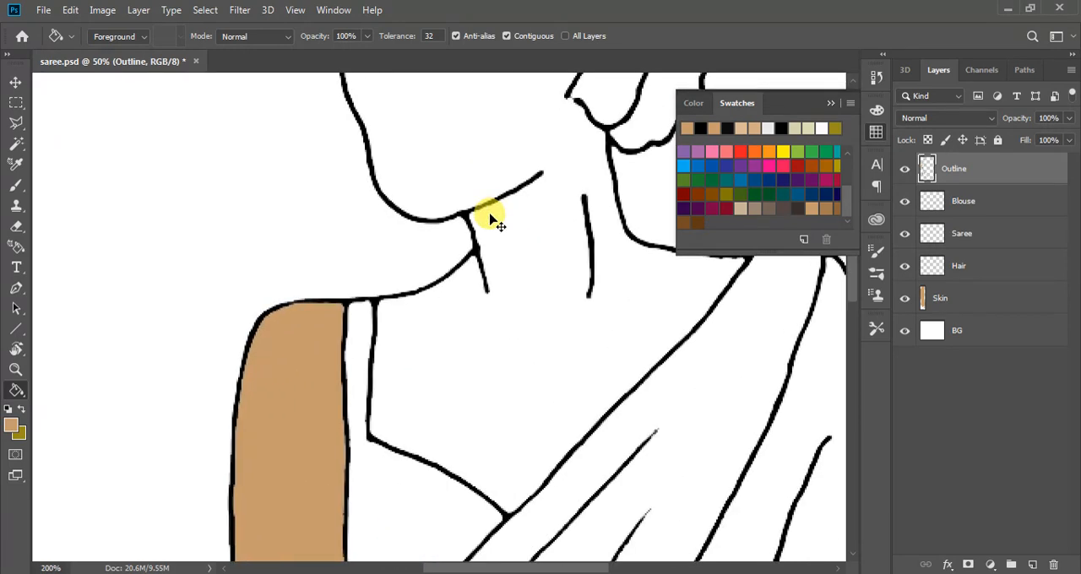
scroll(515, 274, up, 8)
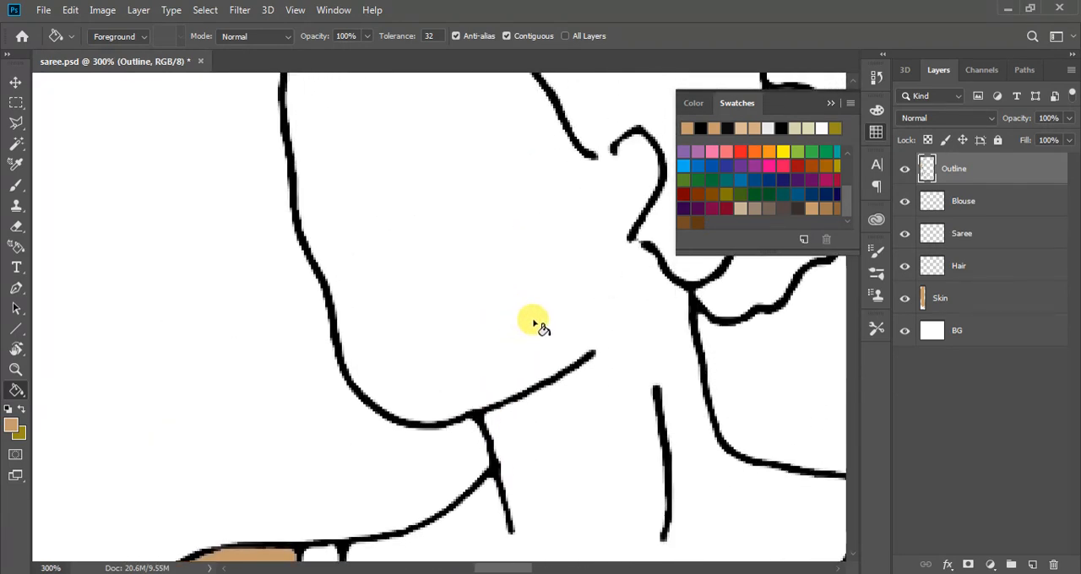
scroll(642, 370, up, 1)
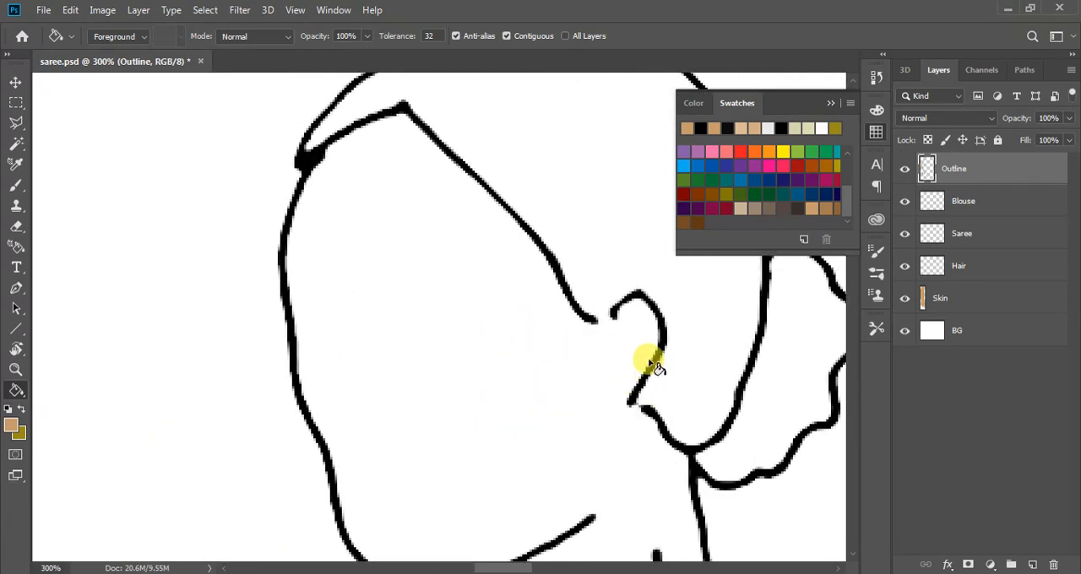
key(b)
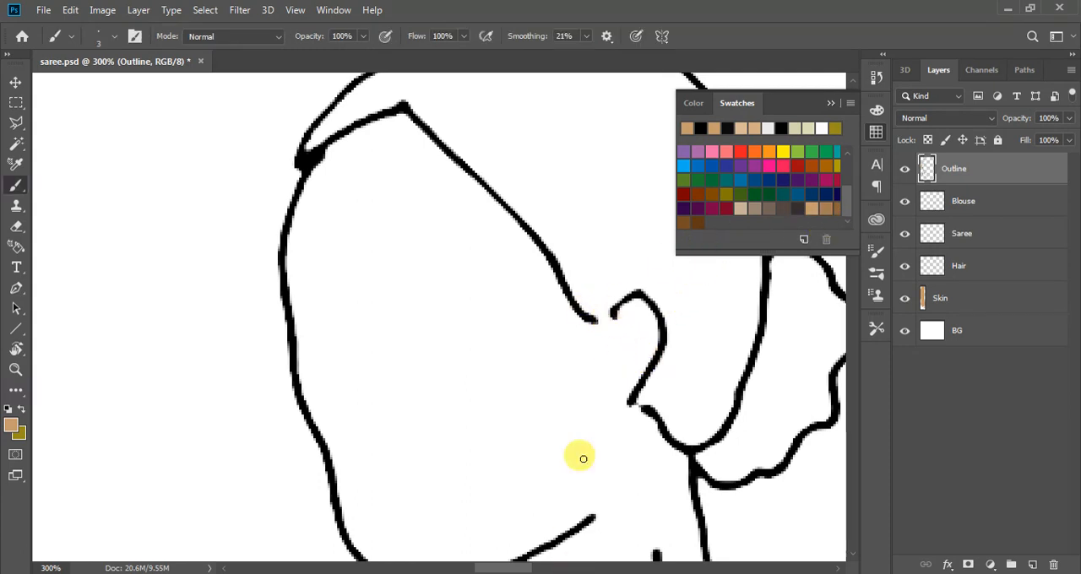
key(i)
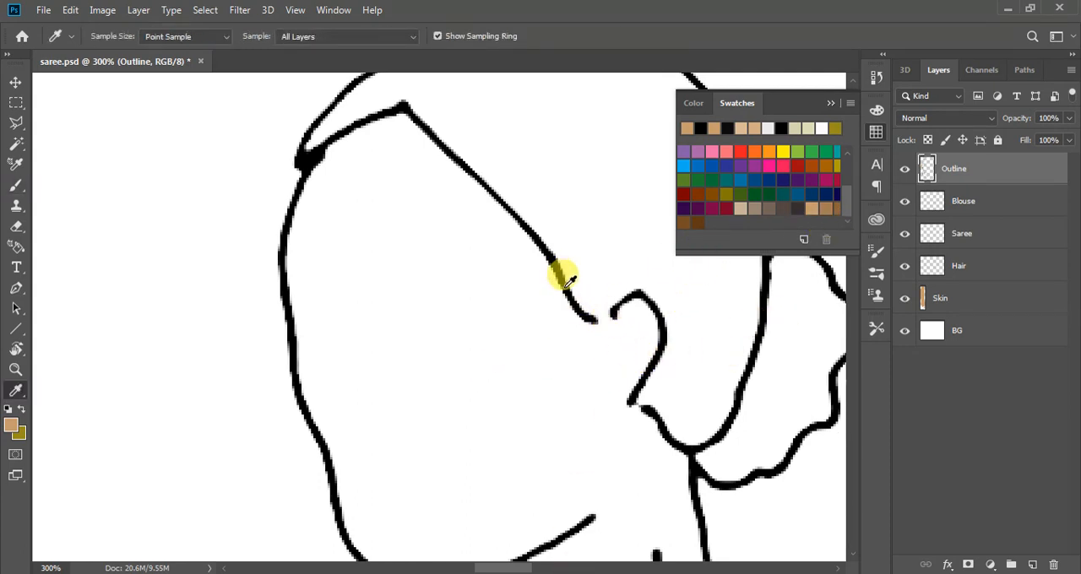
click(566, 285)
key(b)
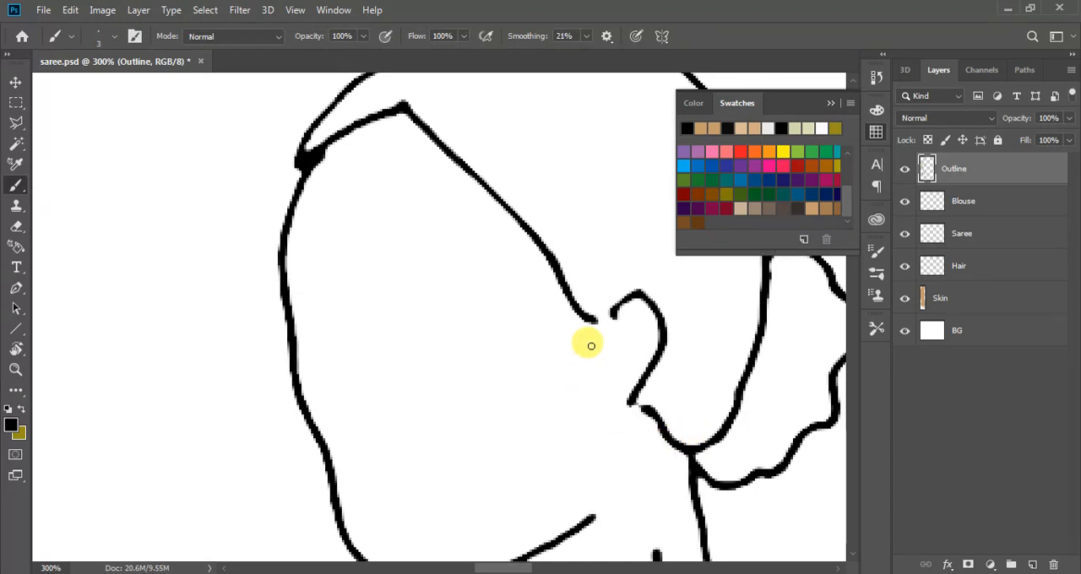
drag(592, 319, 604, 315)
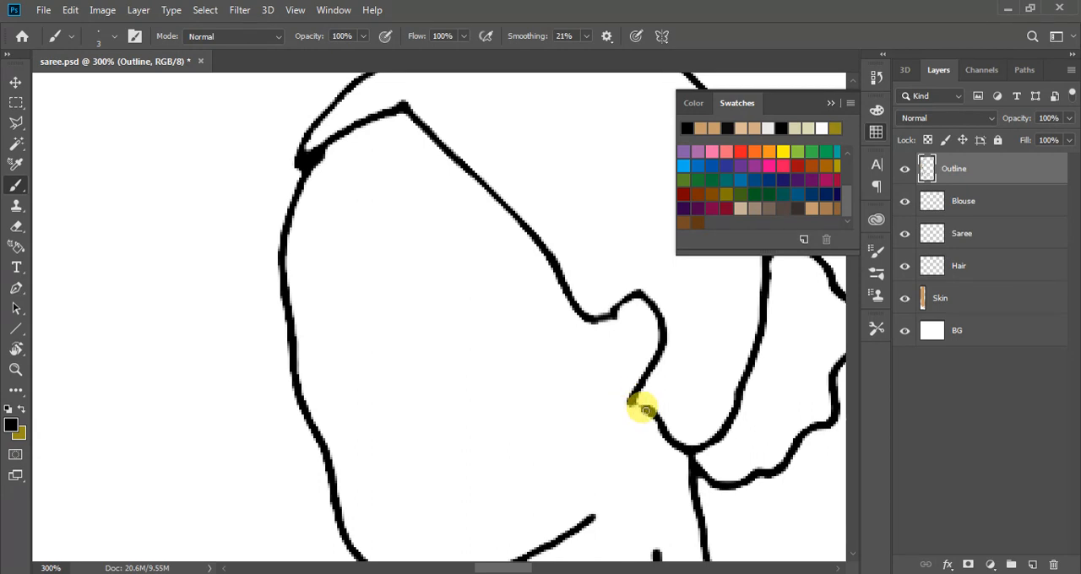
drag(645, 410, 636, 403)
scroll(341, 367, down, 3)
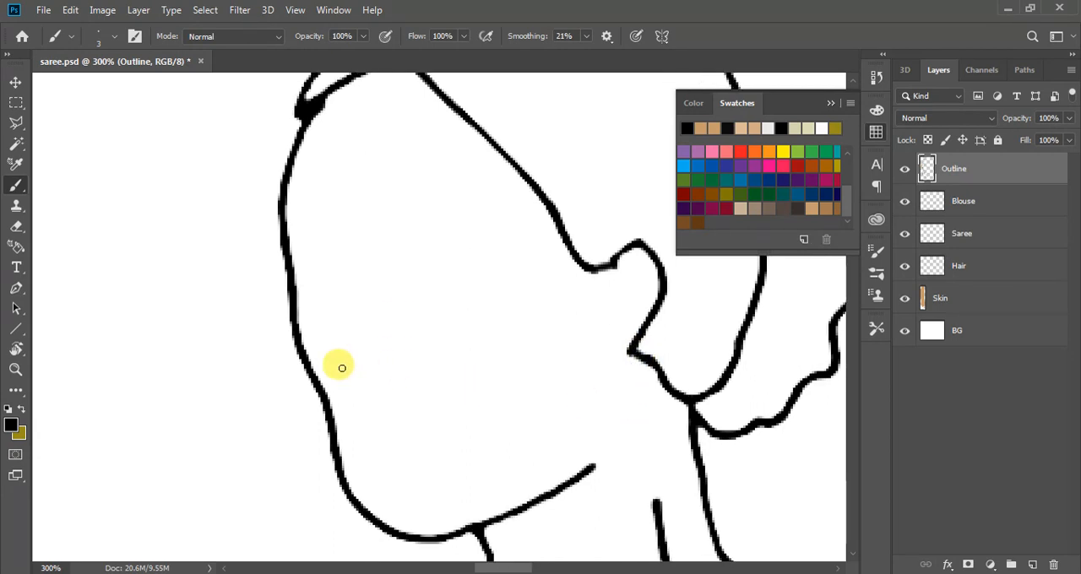
Fill the face and neck with the tan swatch using the Paint Bucket
key(g)
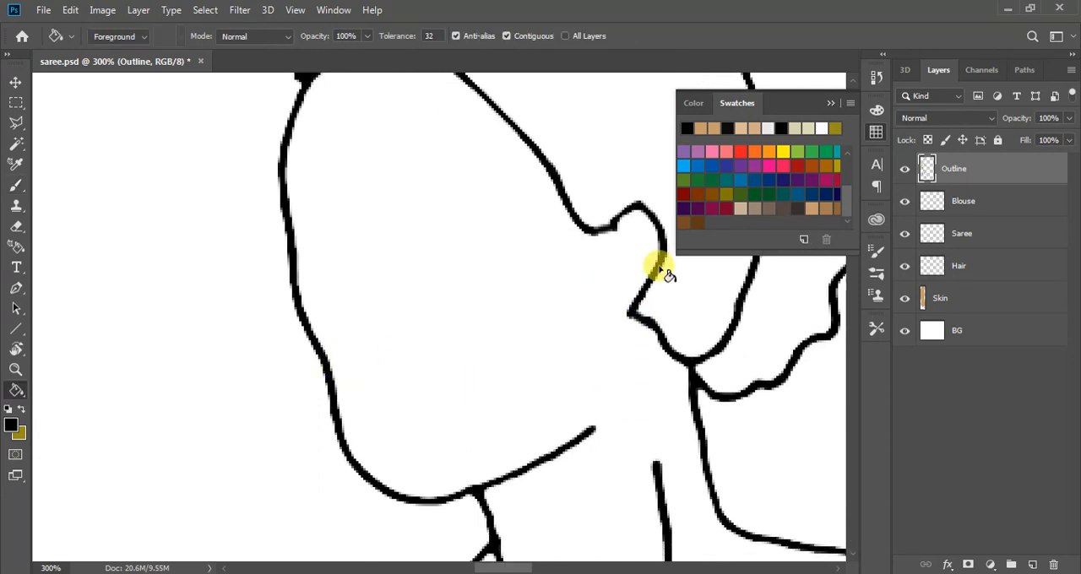
click(813, 207)
click(440, 279)
scroll(422, 330, down, 1)
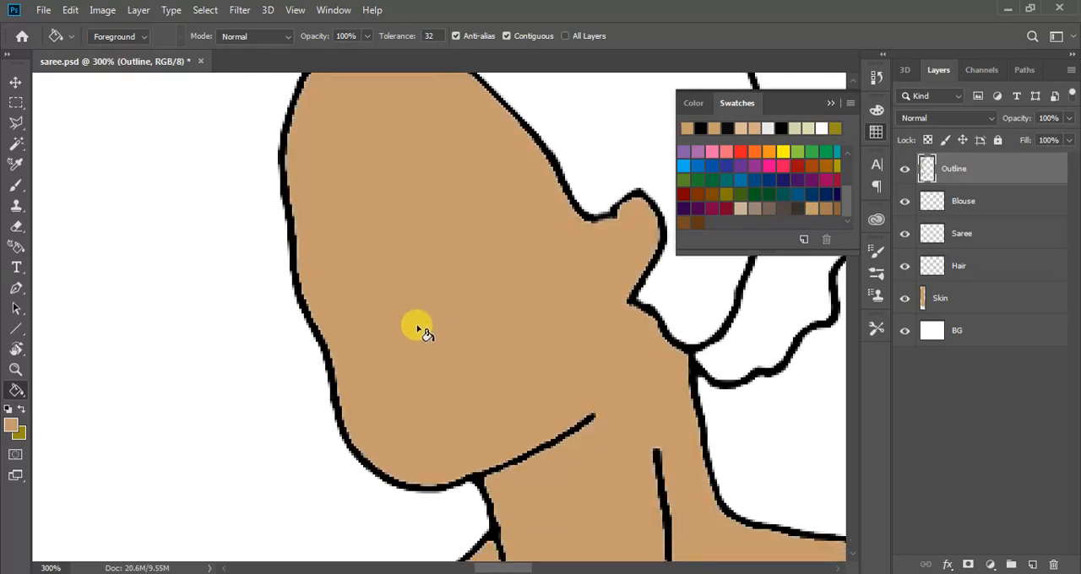
scroll(422, 331, down, 5)
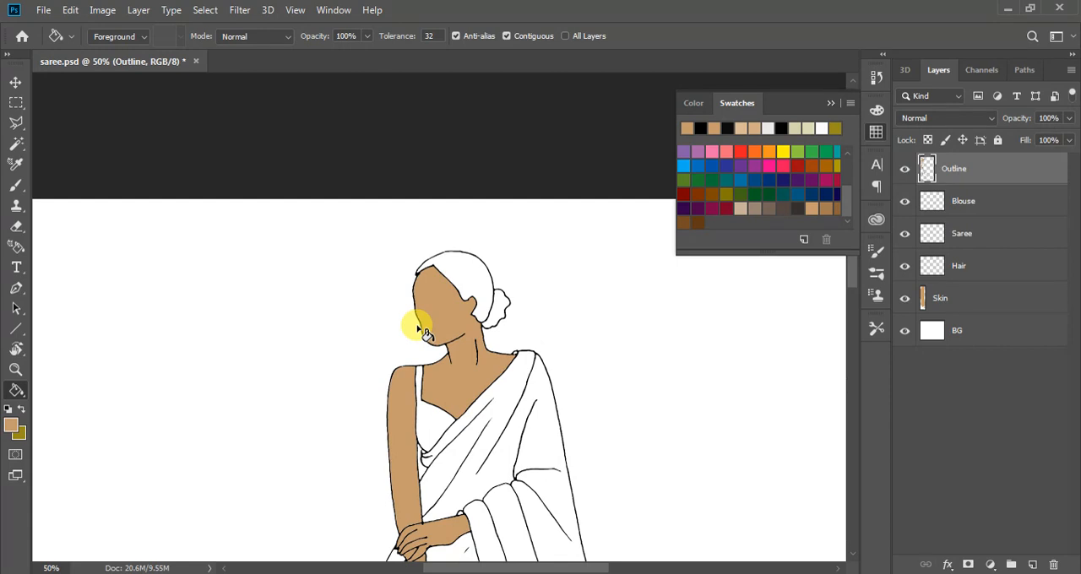
scroll(423, 331, down, 5)
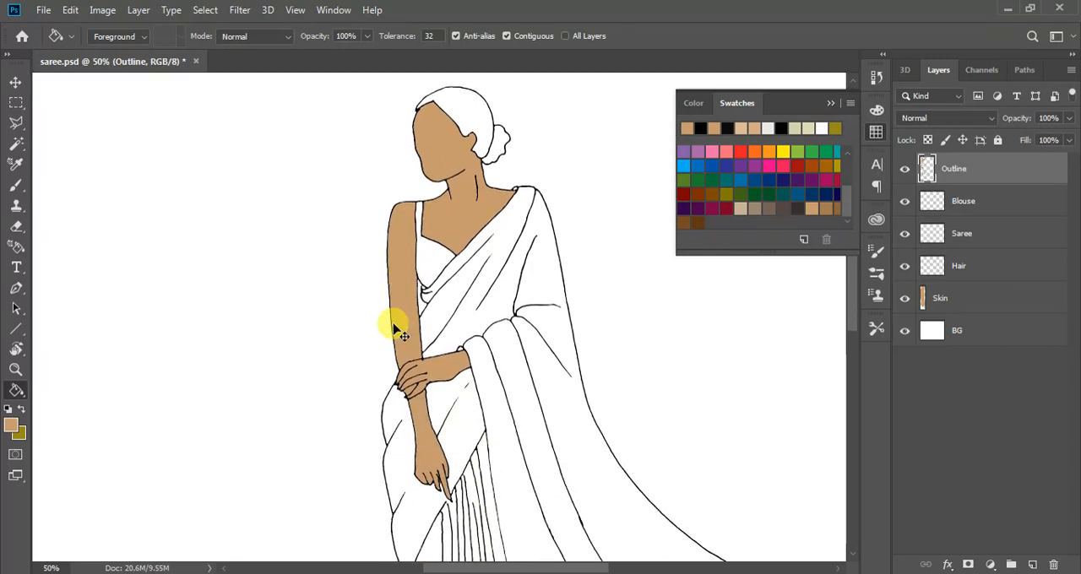
key(ctrl+minus)
scroll(397, 329, down, 7)
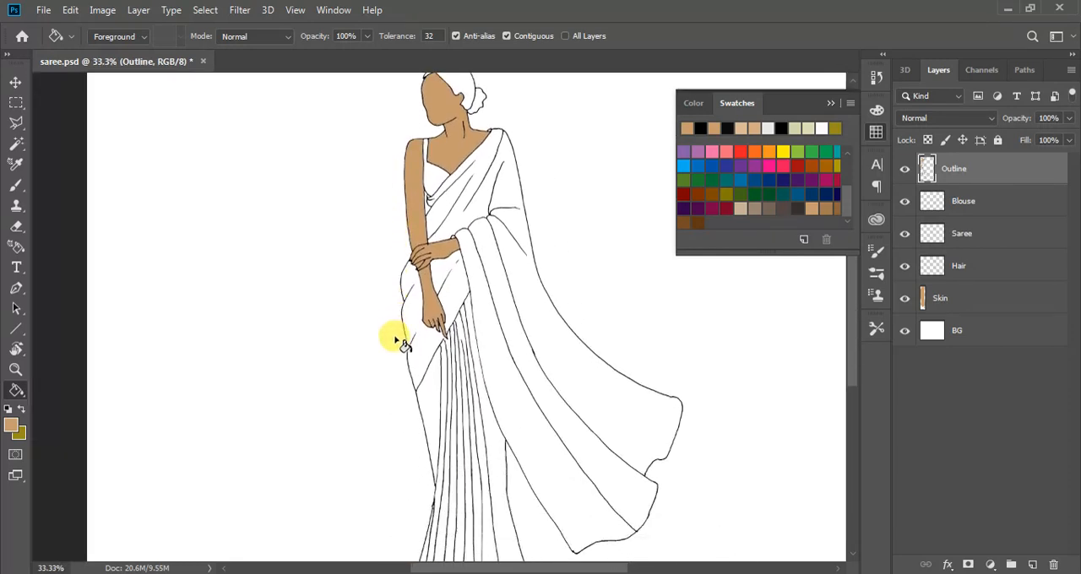
scroll(412, 363, up, 7)
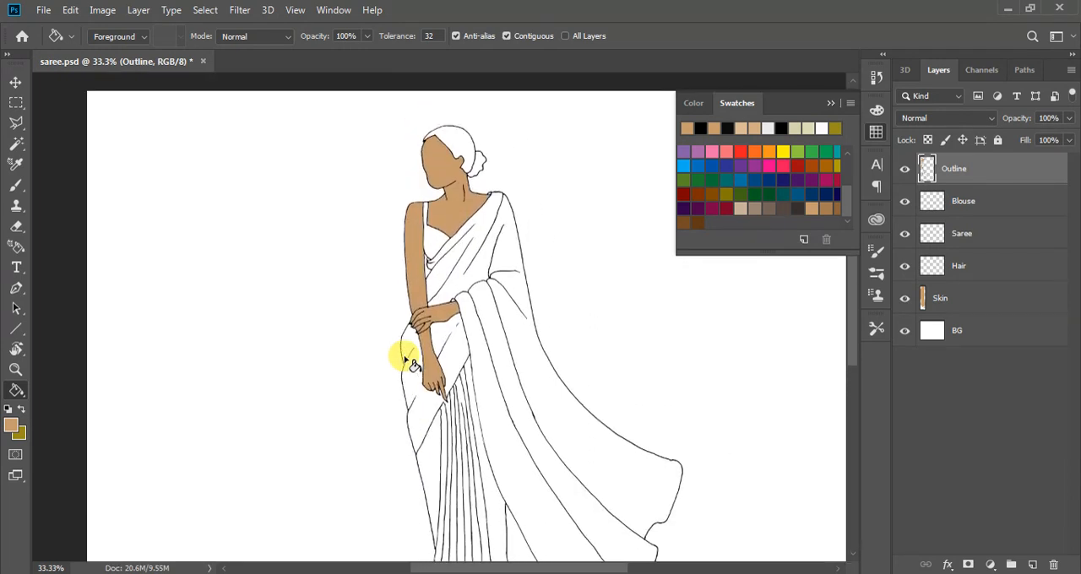
Lock the Skin layer completely, and release the lock again
click(968, 292)
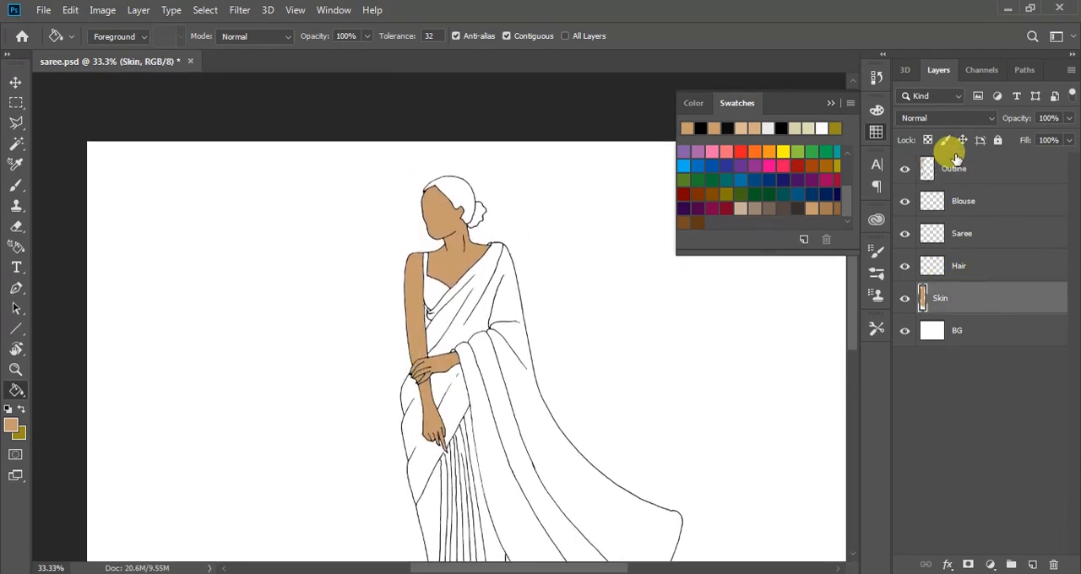
click(998, 140)
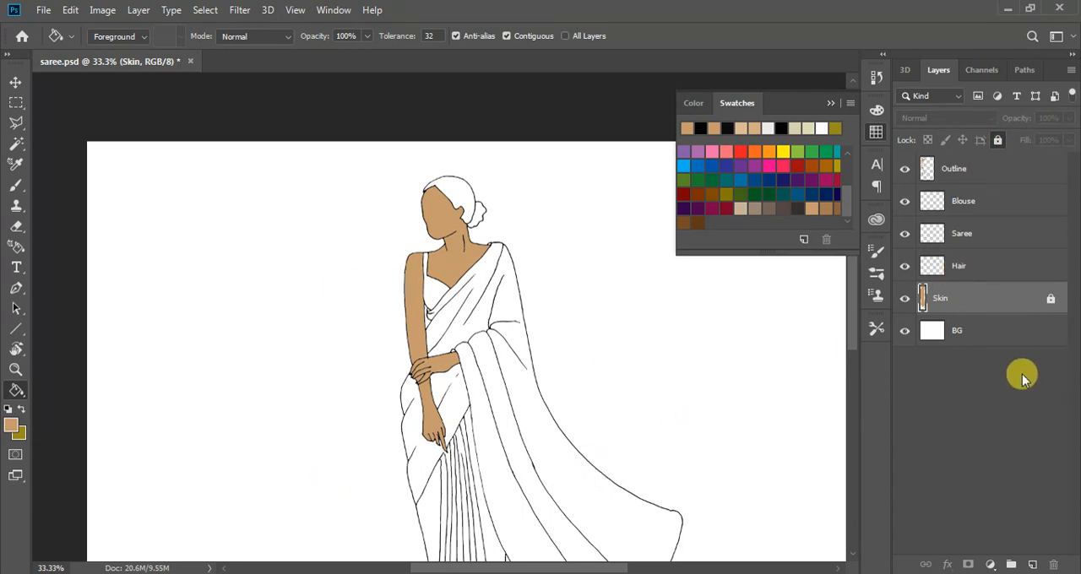
click(1050, 301)
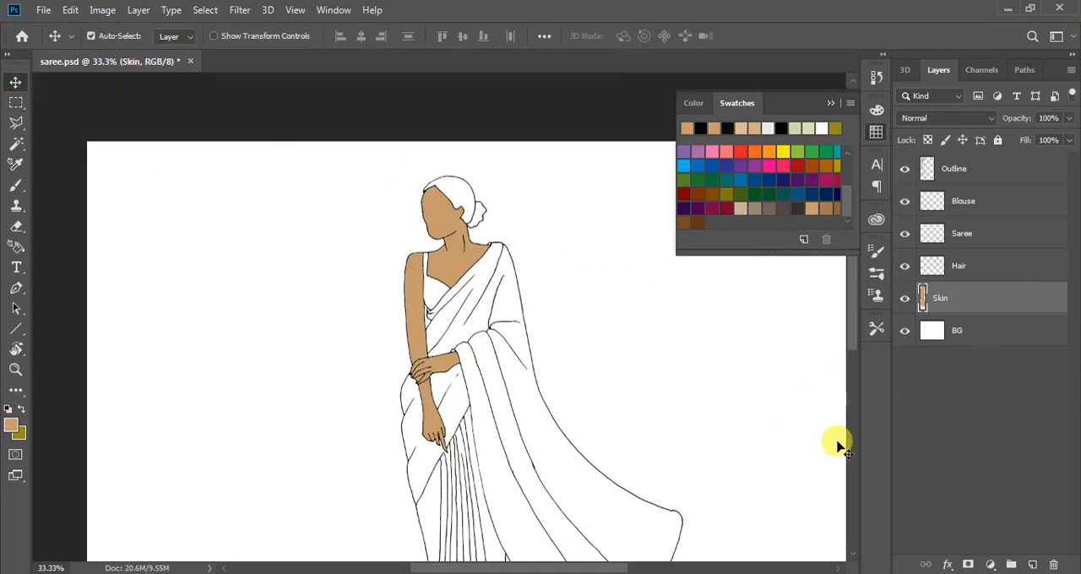
Try to fill the hair on the Hair layer with the grey-brown swatch using the Paint Bucket, and undo the fill
click(979, 267)
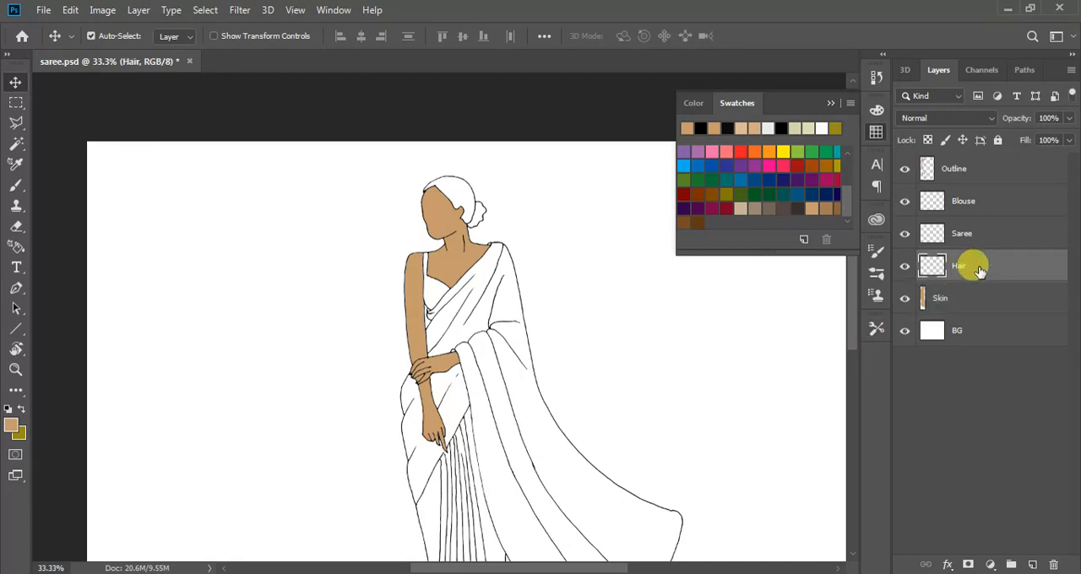
click(784, 207)
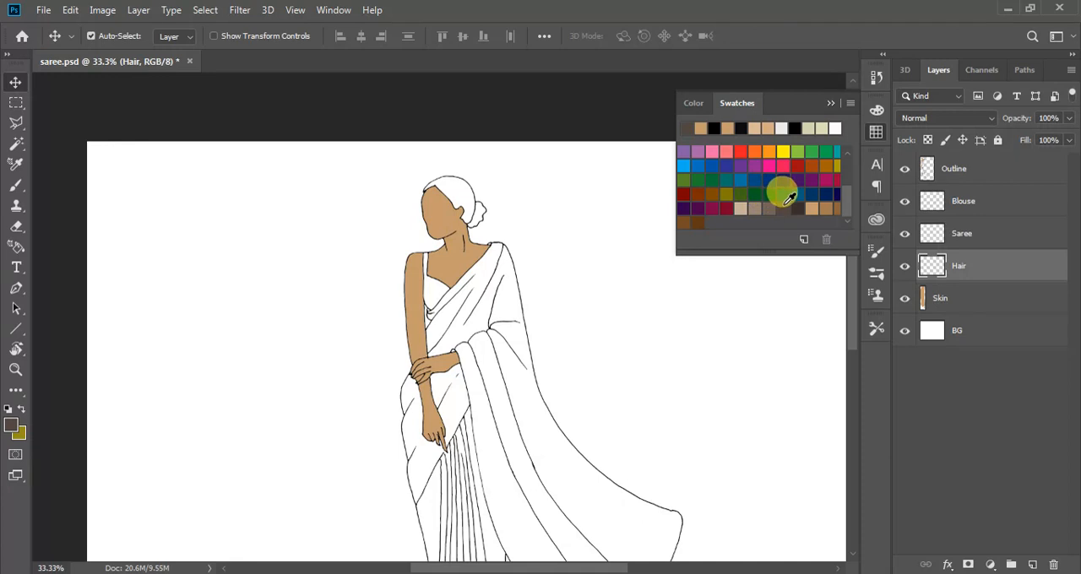
key(g)
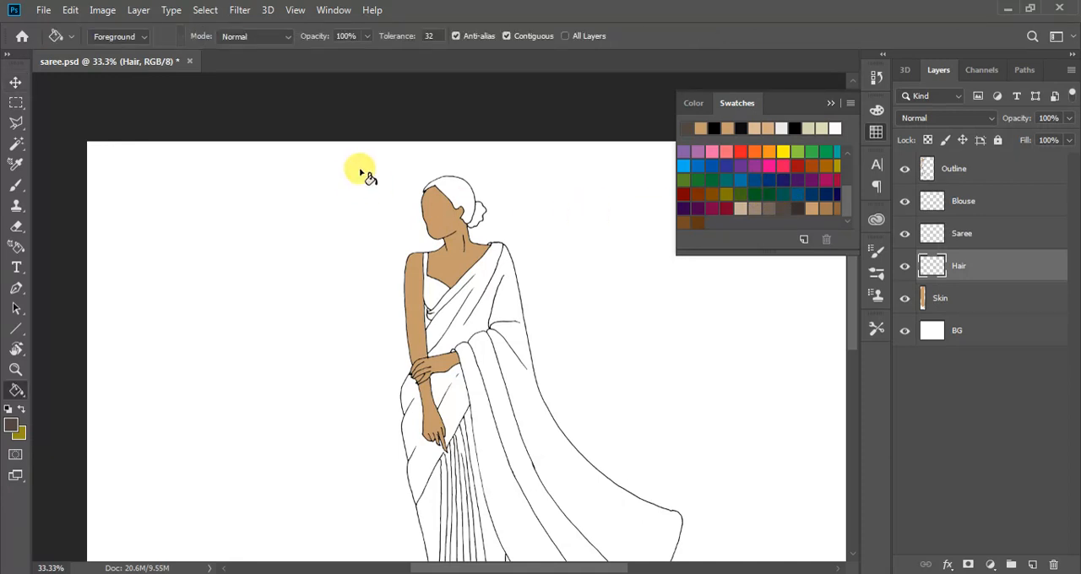
click(447, 180)
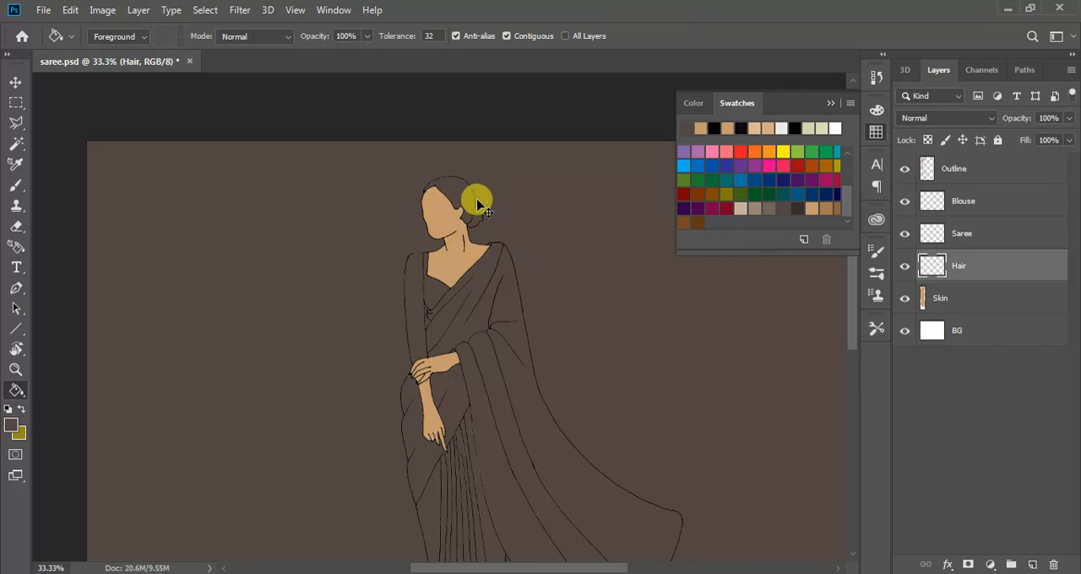
key(ctrl+z)
Select the hair area on the Outline layer with the Magic Wand and add the bun to the selection
key(ctrl+plus)
key(ctrl+plus)
key(ctrl+plus)
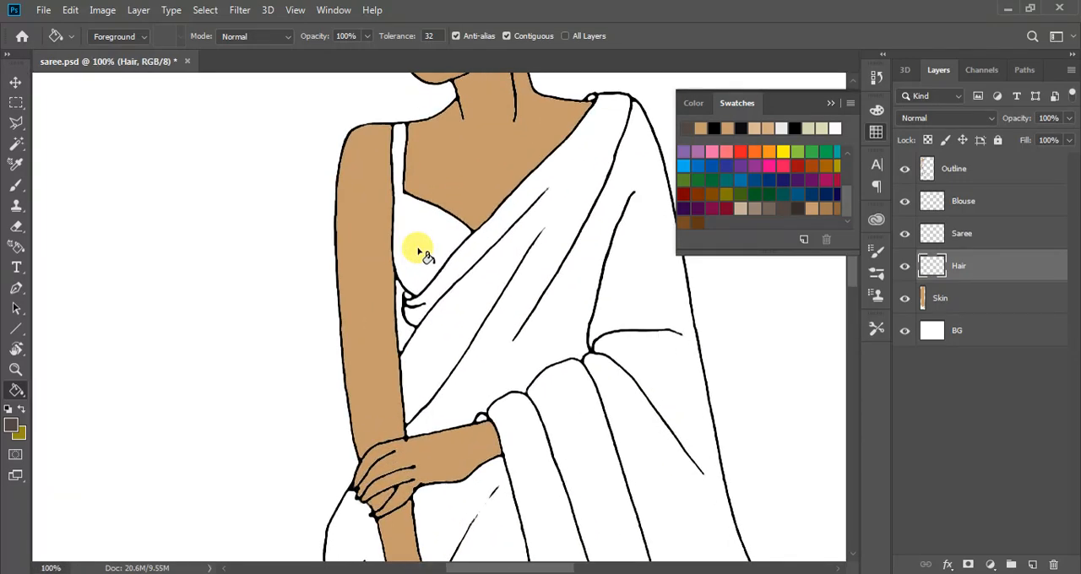
scroll(538, 406, up, 5)
scroll(542, 403, up, 4)
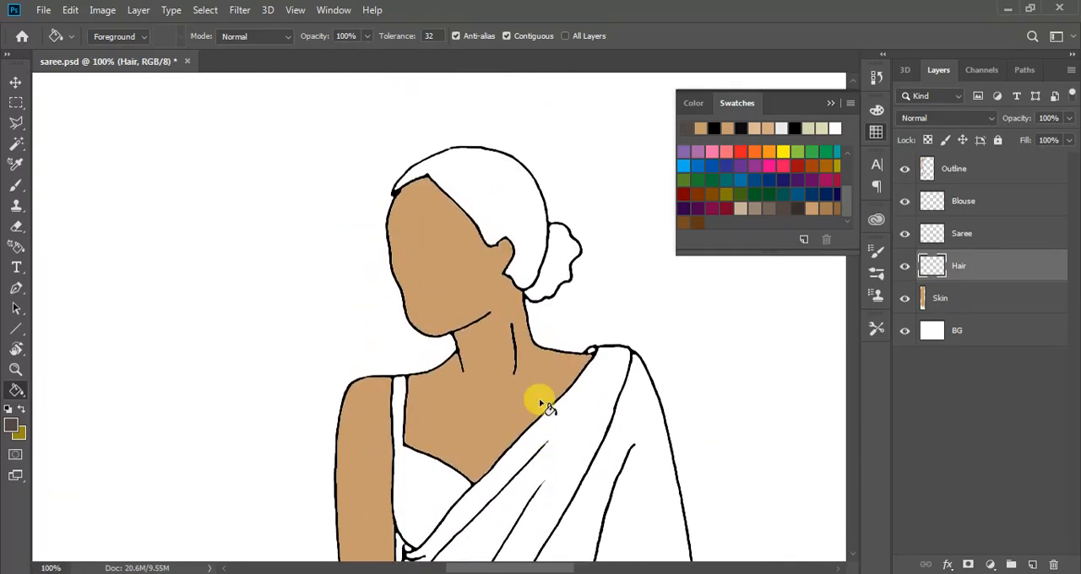
key(ctrl+plus)
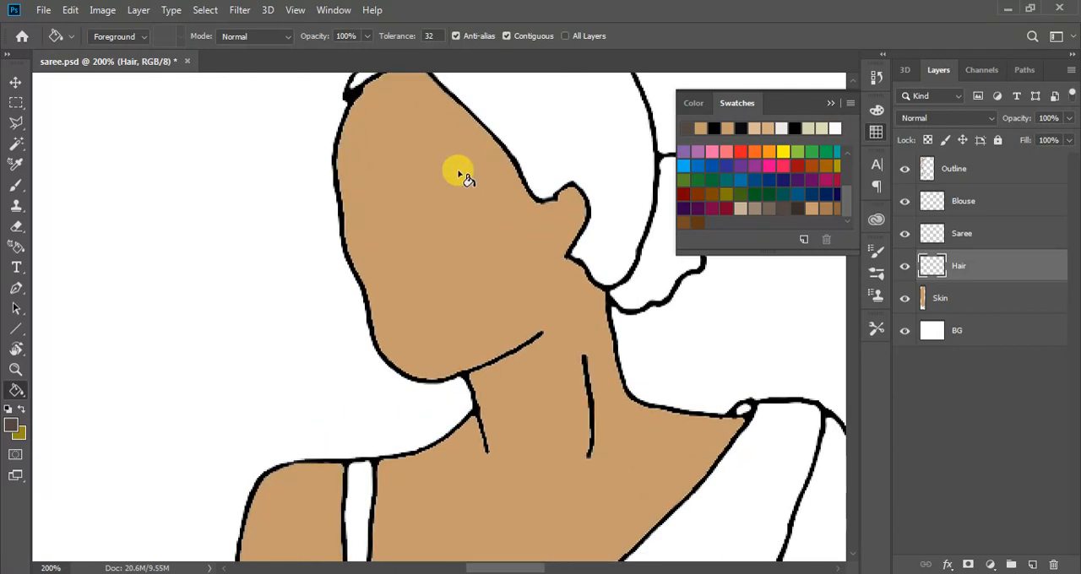
scroll(635, 531, up, 6)
scroll(775, 438, up, 3)
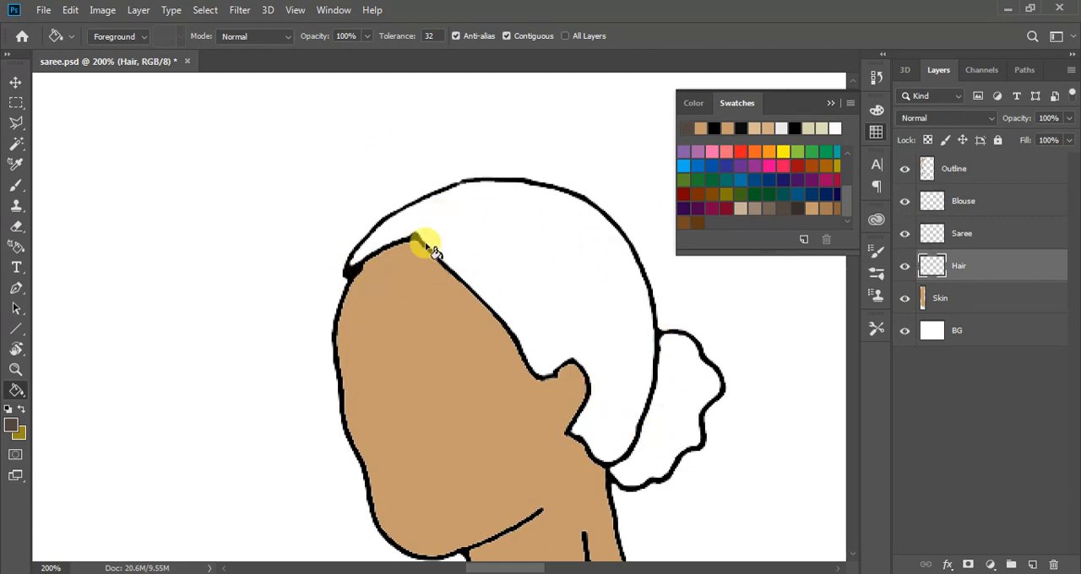
click(15, 142)
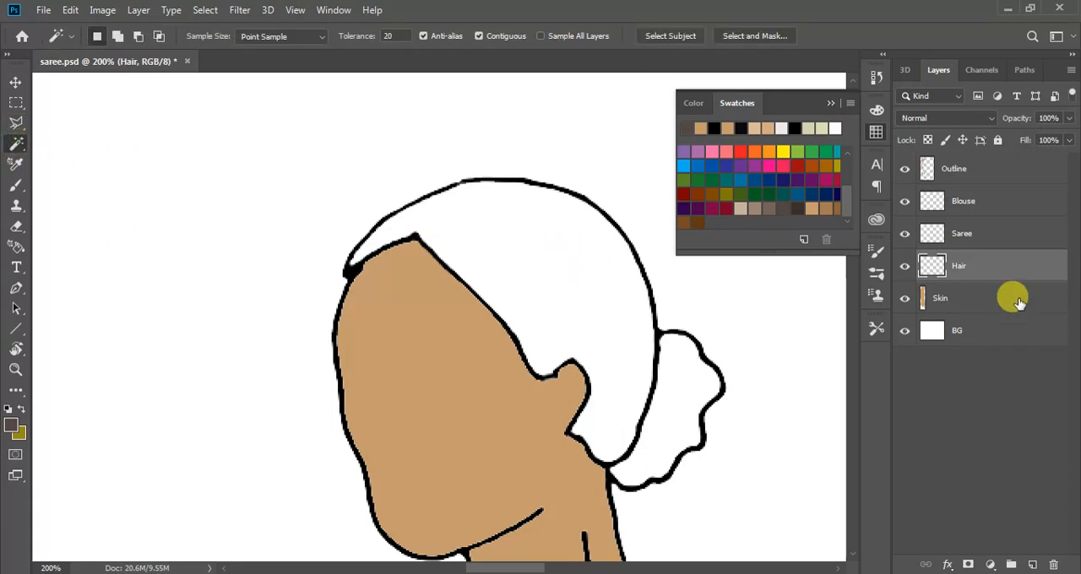
click(958, 169)
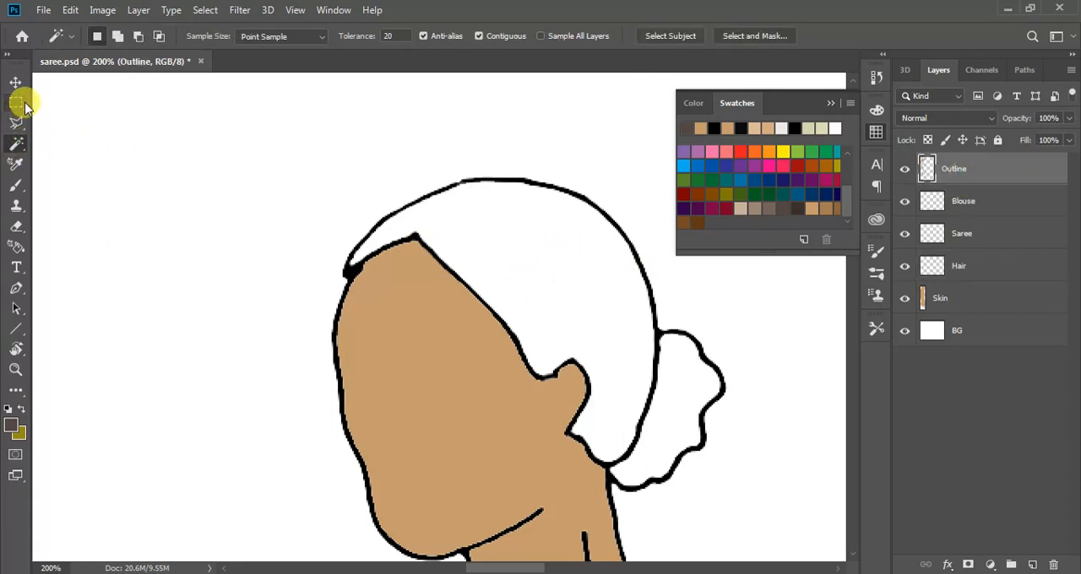
click(579, 259)
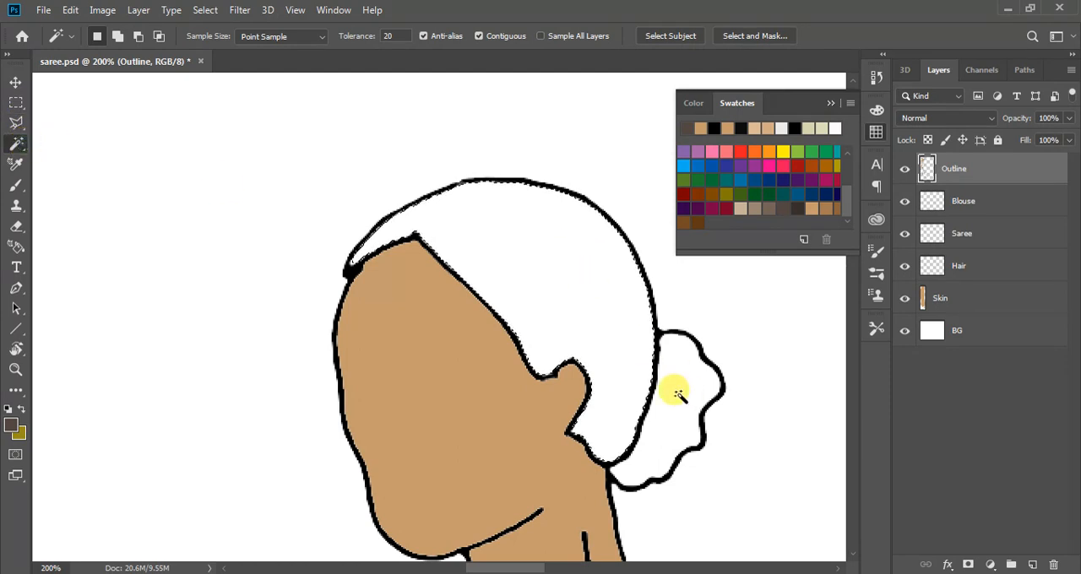
click(117, 35)
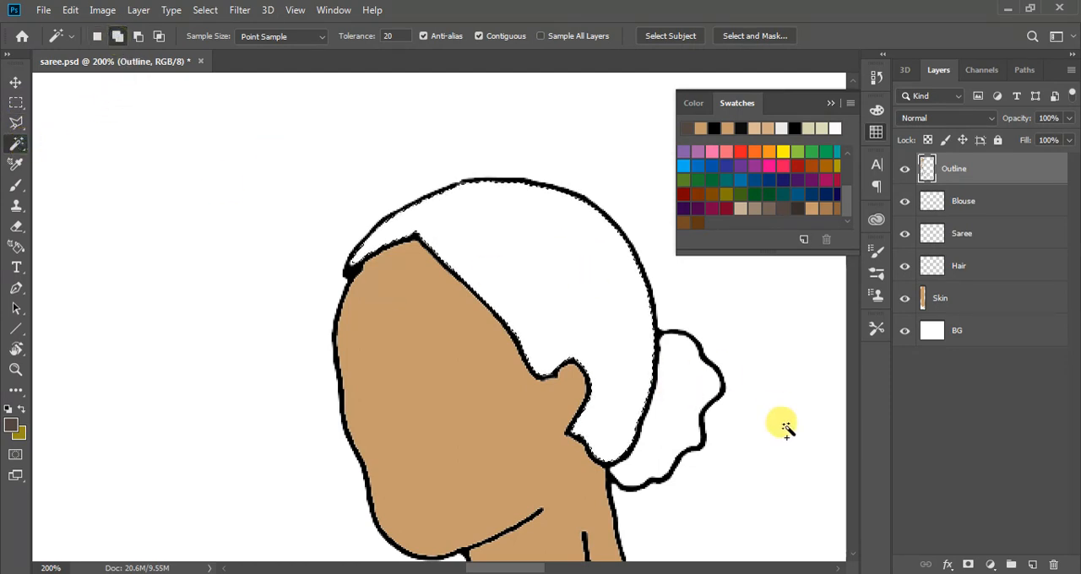
click(664, 392)
Fill the selected hair and bun with the grey-brown using the Paint Bucket
key(g)
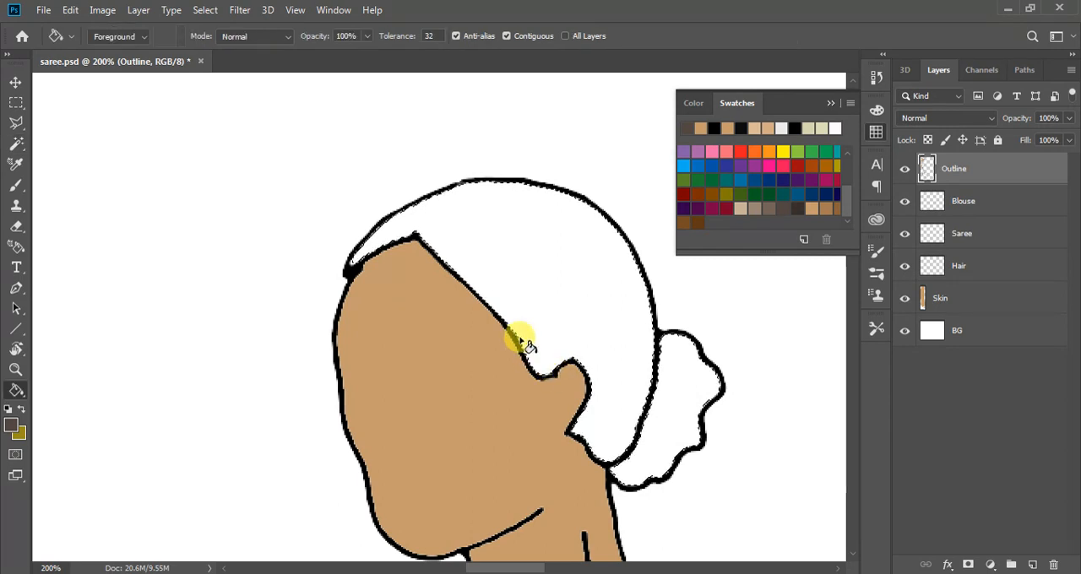
click(539, 297)
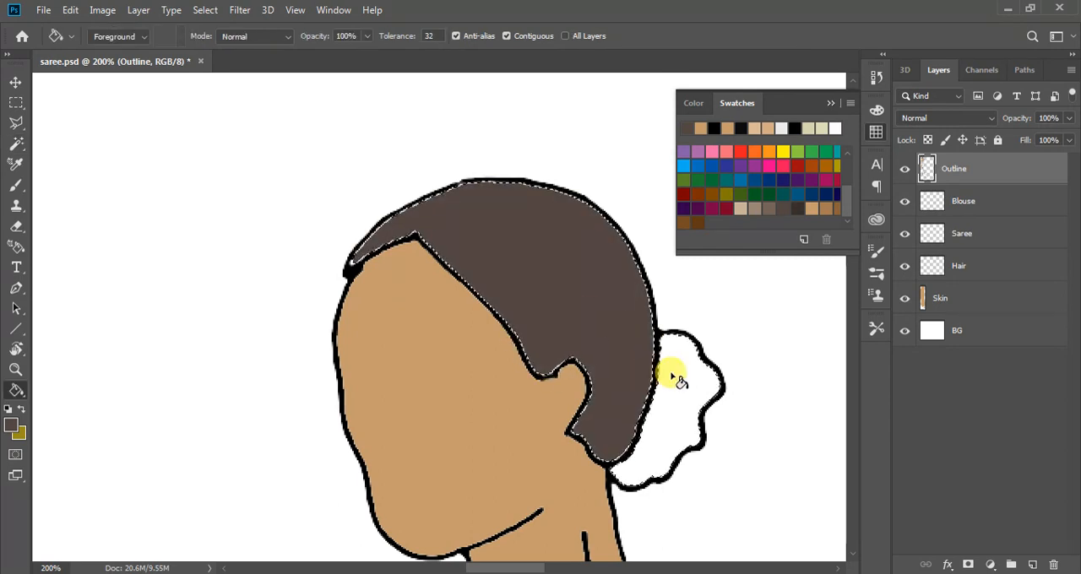
click(674, 371)
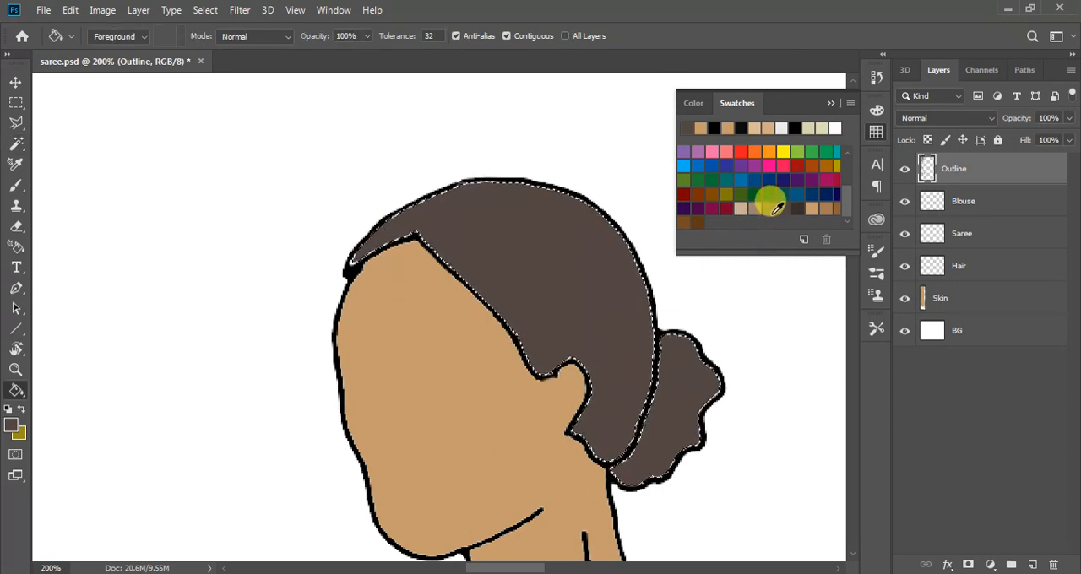
Refill the hair and bun with the darker brown swatch and clear the selection
click(551, 259)
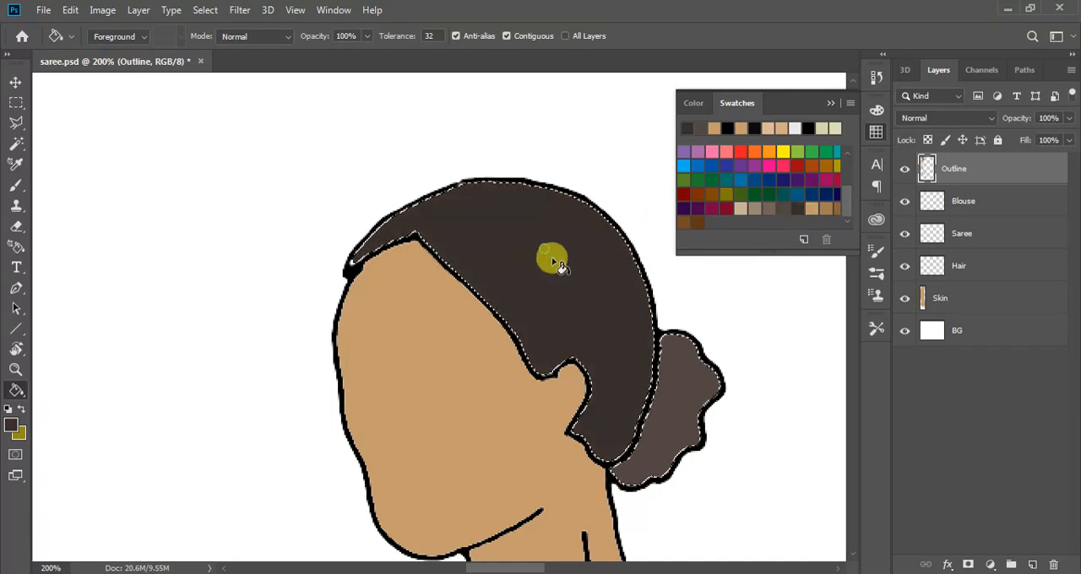
click(660, 380)
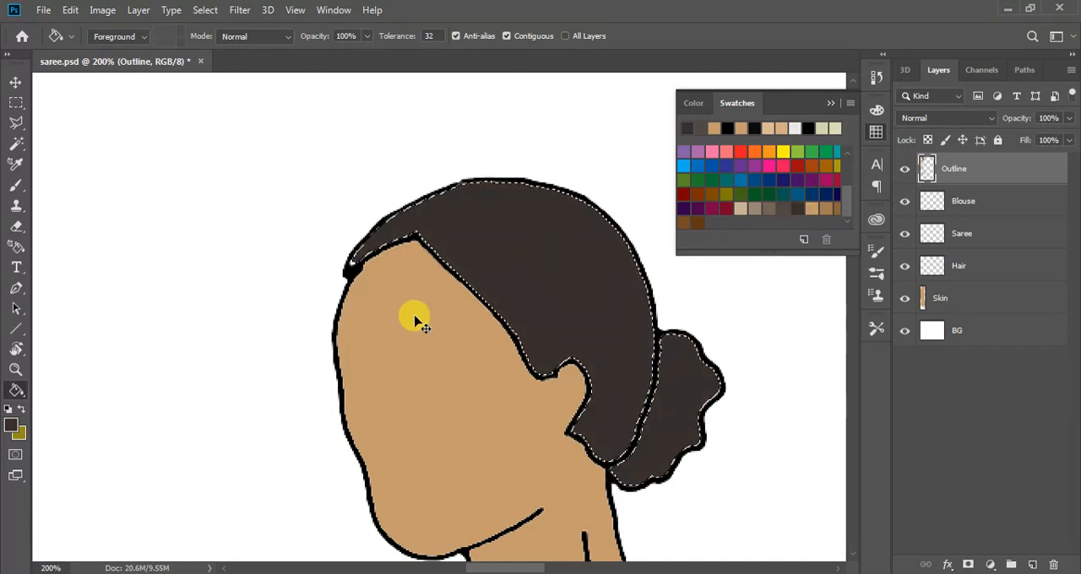
key(ctrl+d)
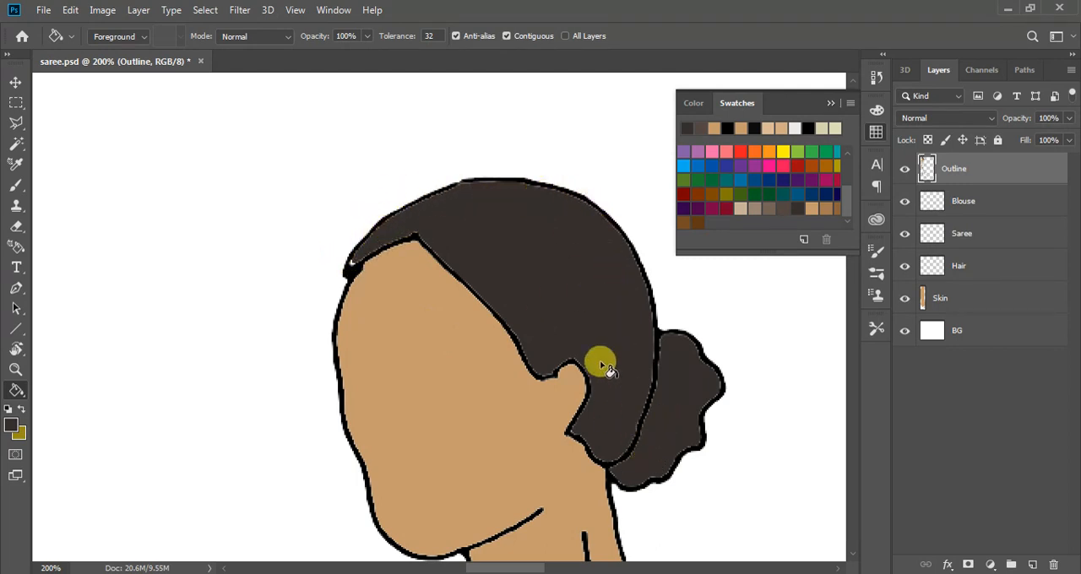
Undo the deselection, the hair and bun fills, and the Magic Wand selection
key(ctrl+z)
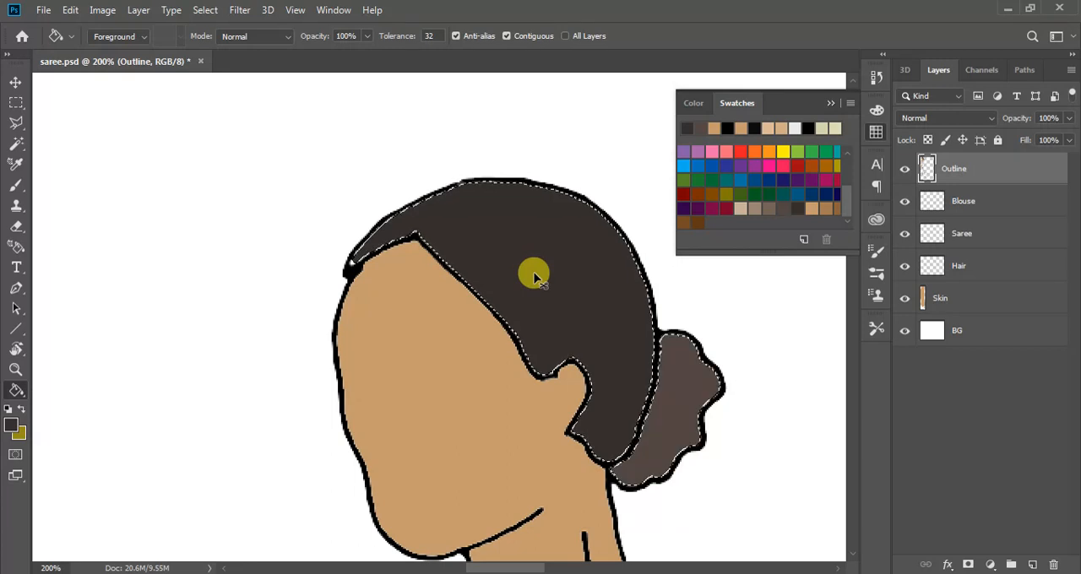
key(ctrl+z)
key(ctrl+z)
key(ctrl+z)
key(ctrl+z)
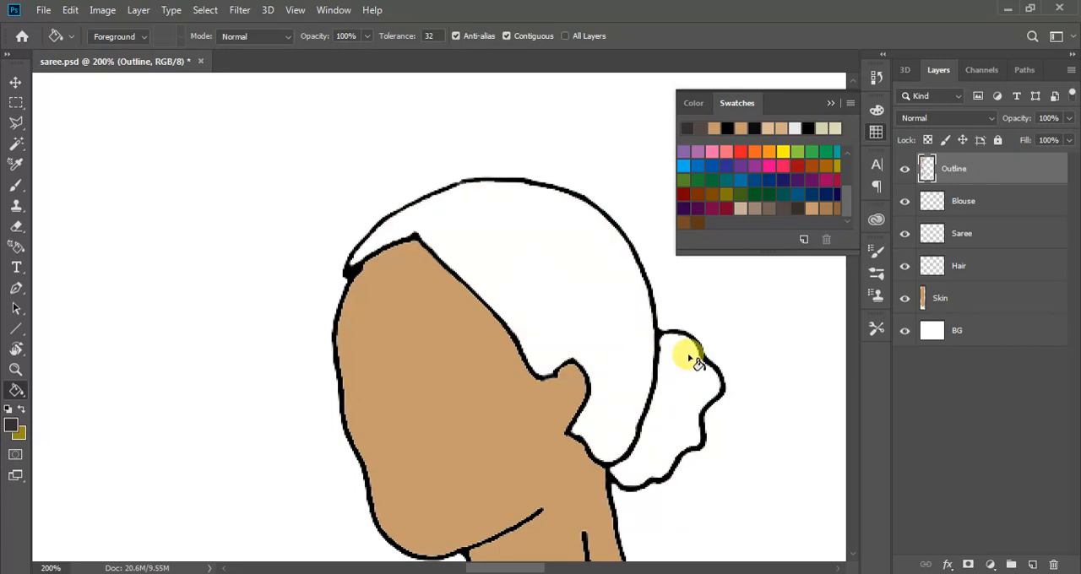
Sample the outline's black and retrace the hair outline over the crown and at the bun's upper joint with the 3 px brush
key(b)
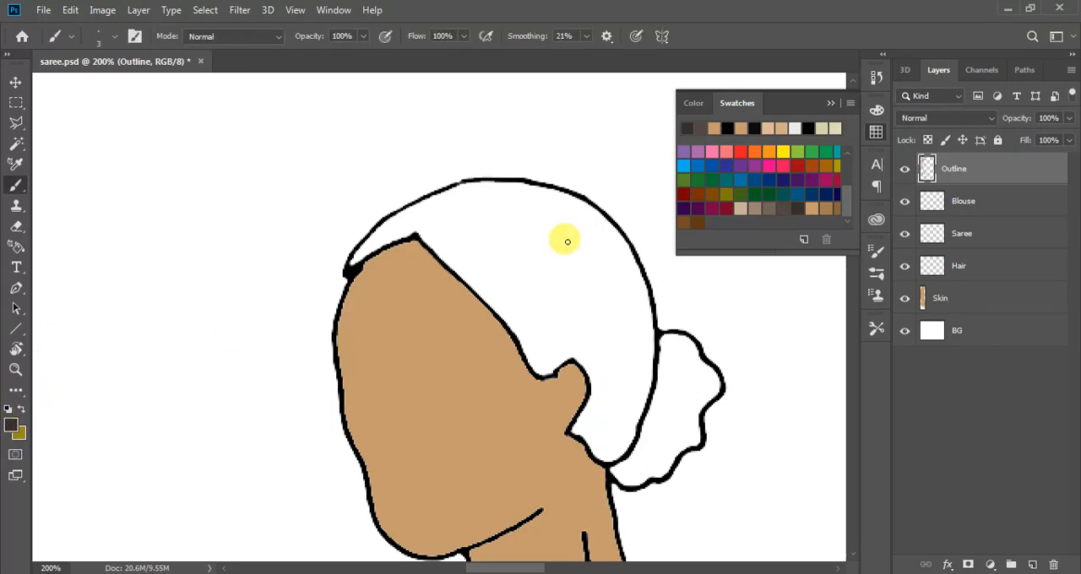
key(i)
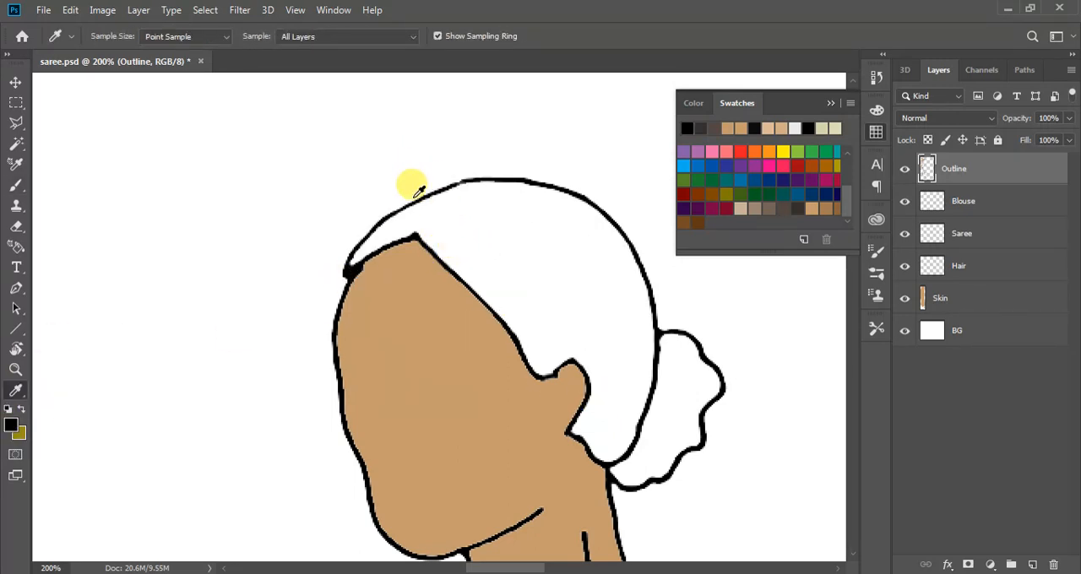
key(b)
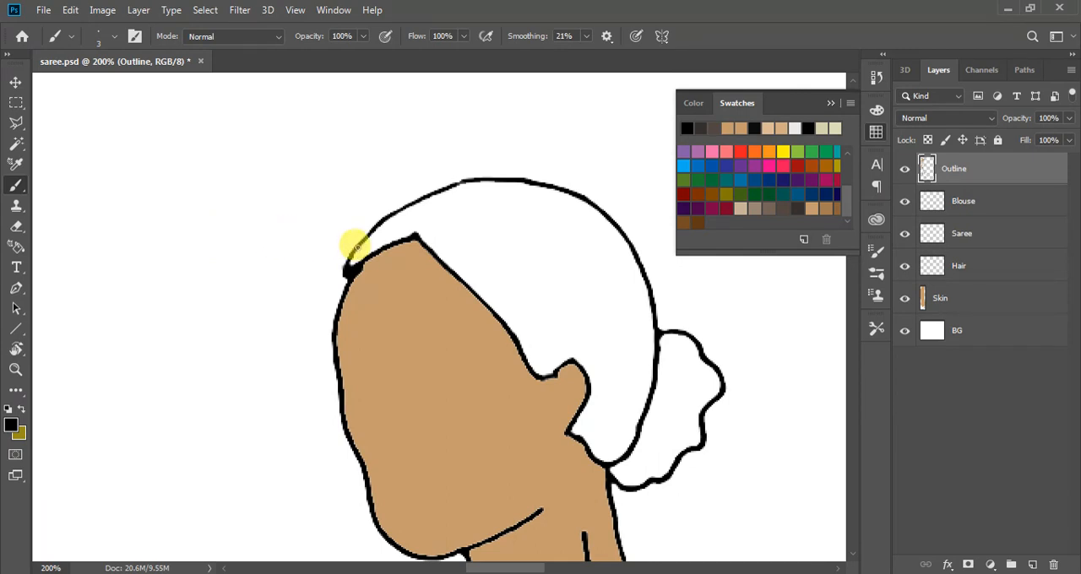
mouse_move(355, 246)
mouse_down()
mouse_move(397, 205)
mouse_move(458, 182)
mouse_move(549, 185)
mouse_up()
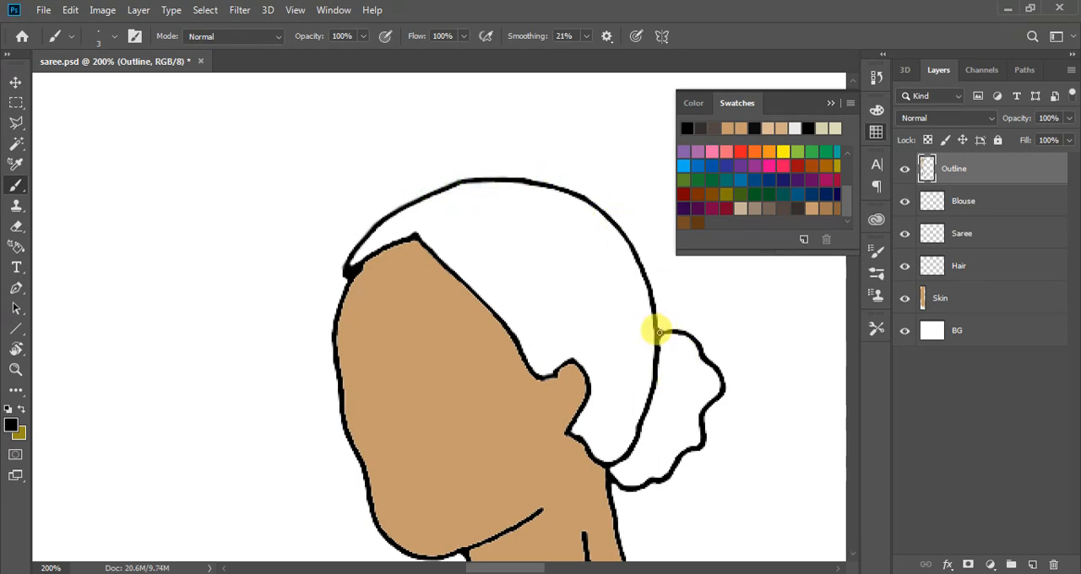
drag(659, 332, 681, 329)
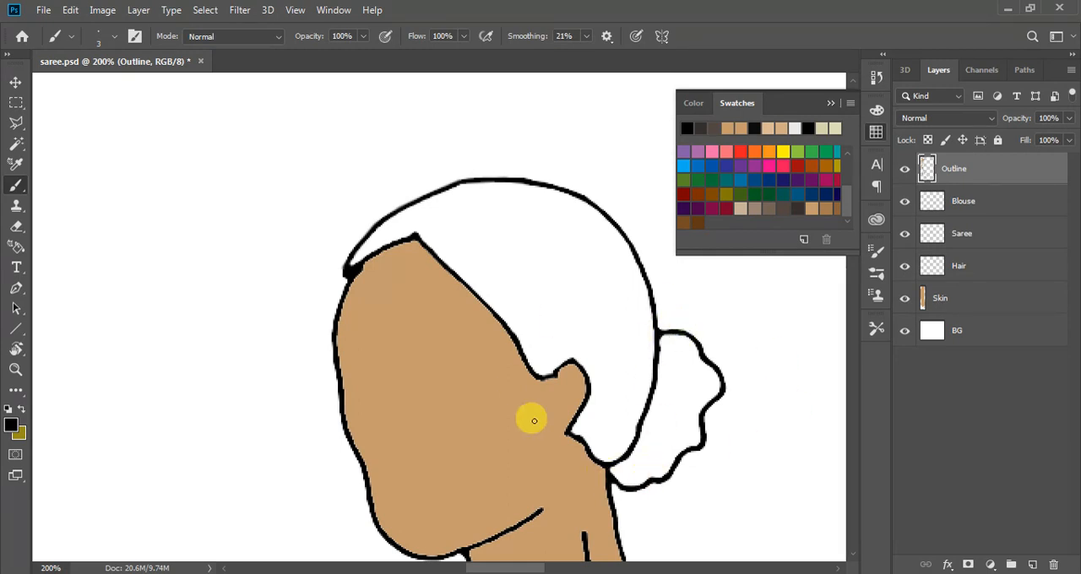
key(g)
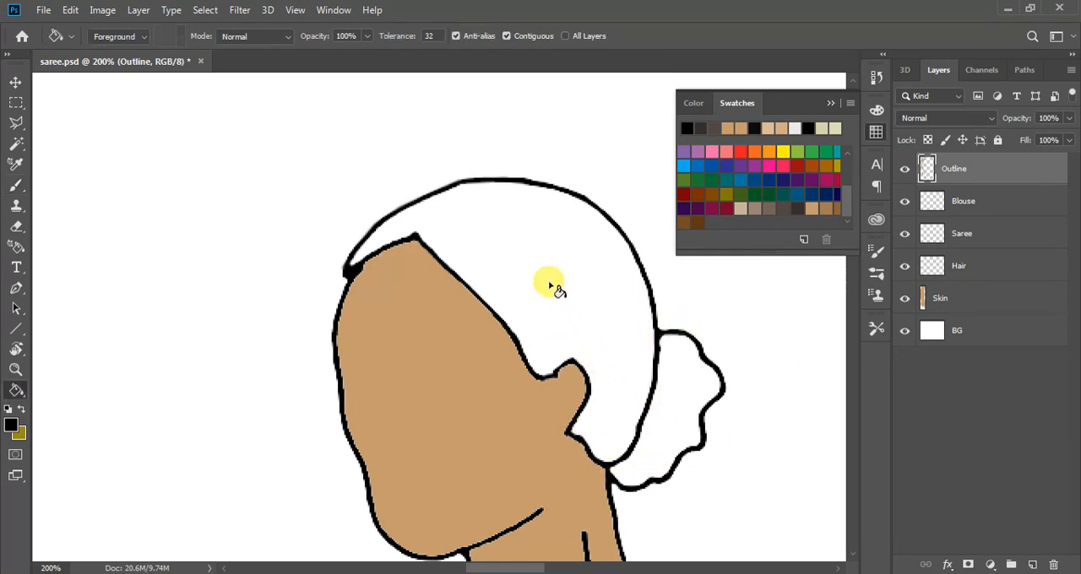
Try to fill the hair with the dark brown swatch on the Hair layer using the Paint Bucket, and undo the fill
click(955, 268)
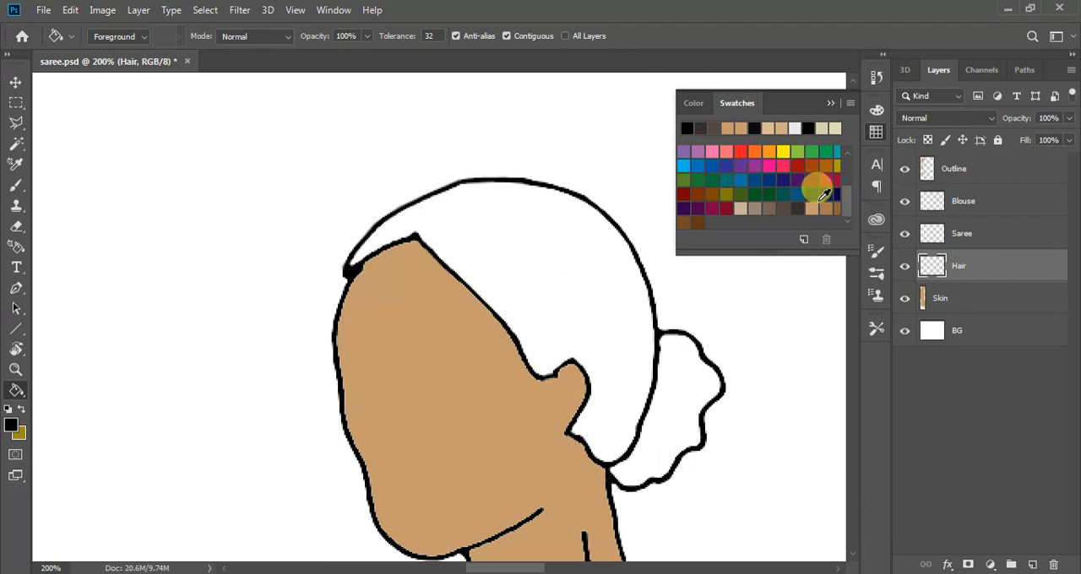
click(522, 274)
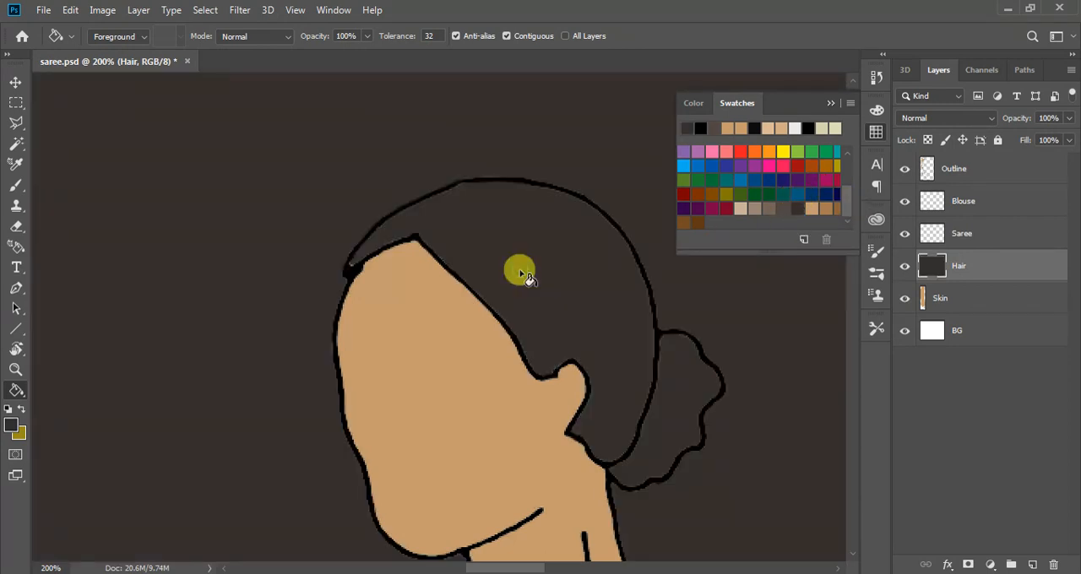
key(ctrl+z)
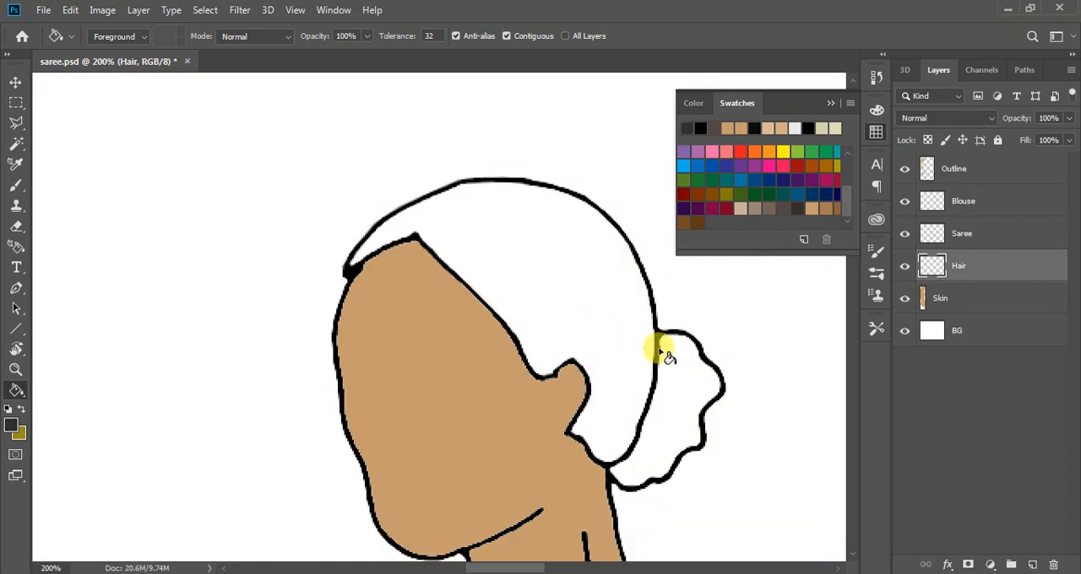
scroll(513, 344, down, 5)
scroll(513, 343, up, 6)
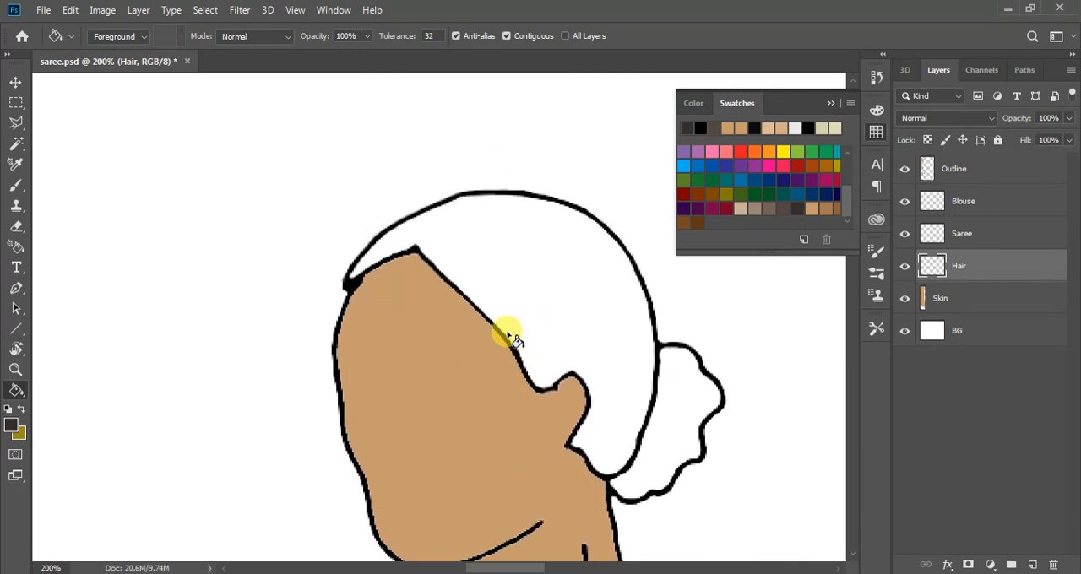
Select the blank area surrounding the figure on the Outline layer with the Magic Wand at tolerance 20
key(b)
scroll(557, 363, down, 4)
scroll(768, 473, up, 5)
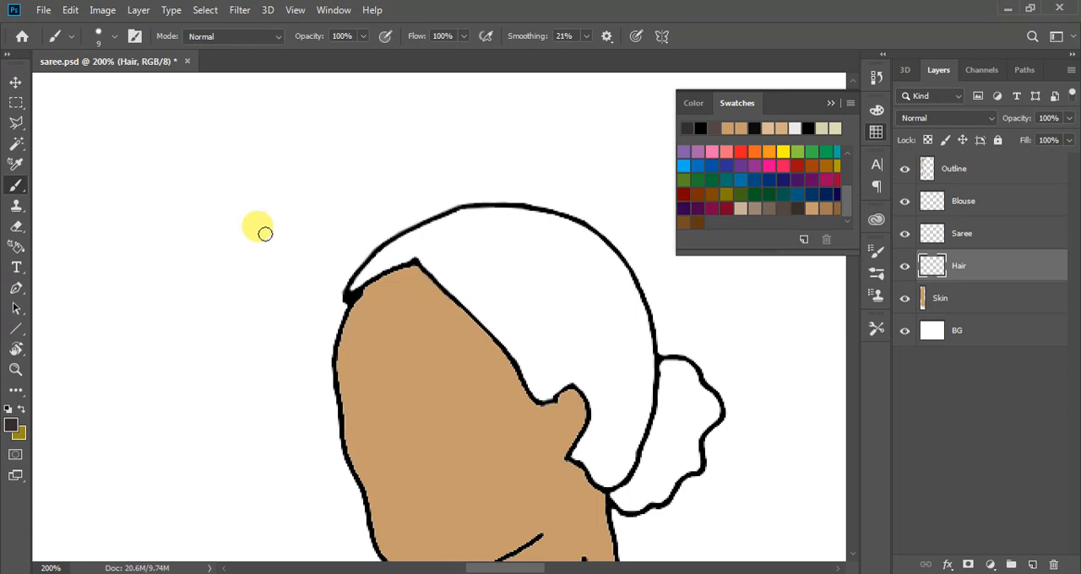
click(983, 171)
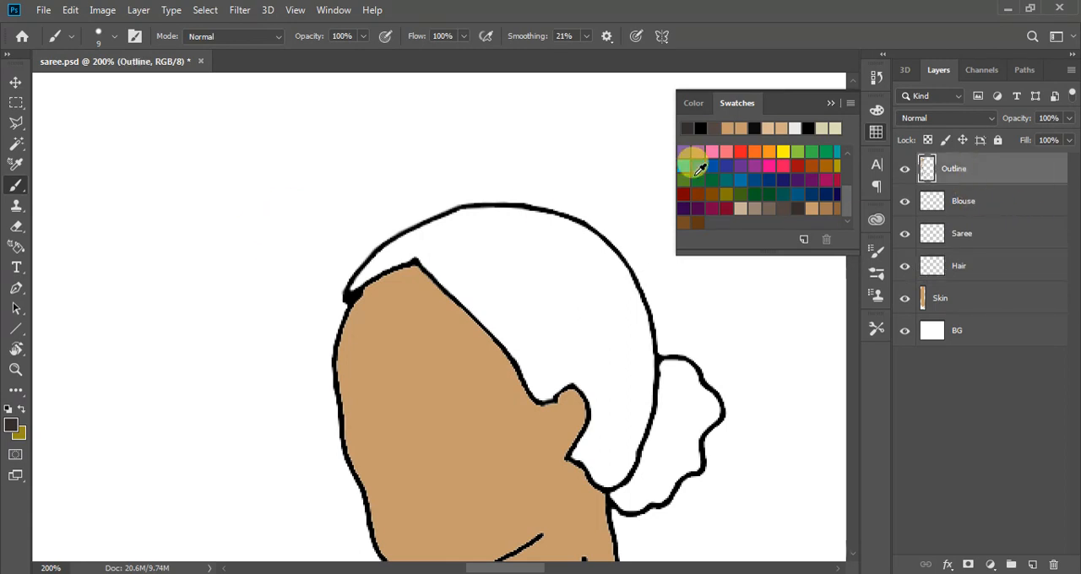
click(16, 145)
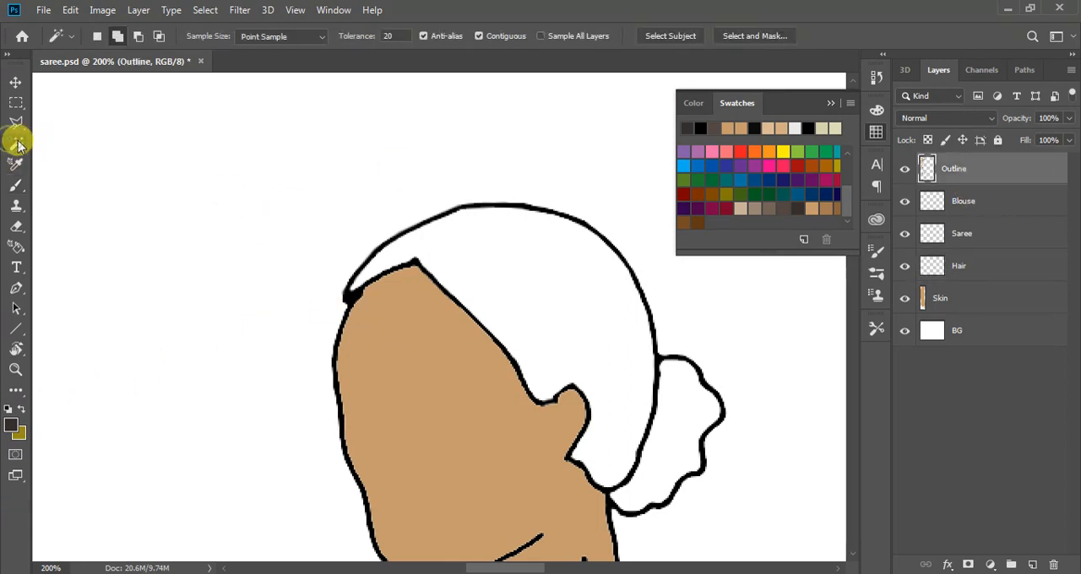
right_click(15, 144)
click(82, 158)
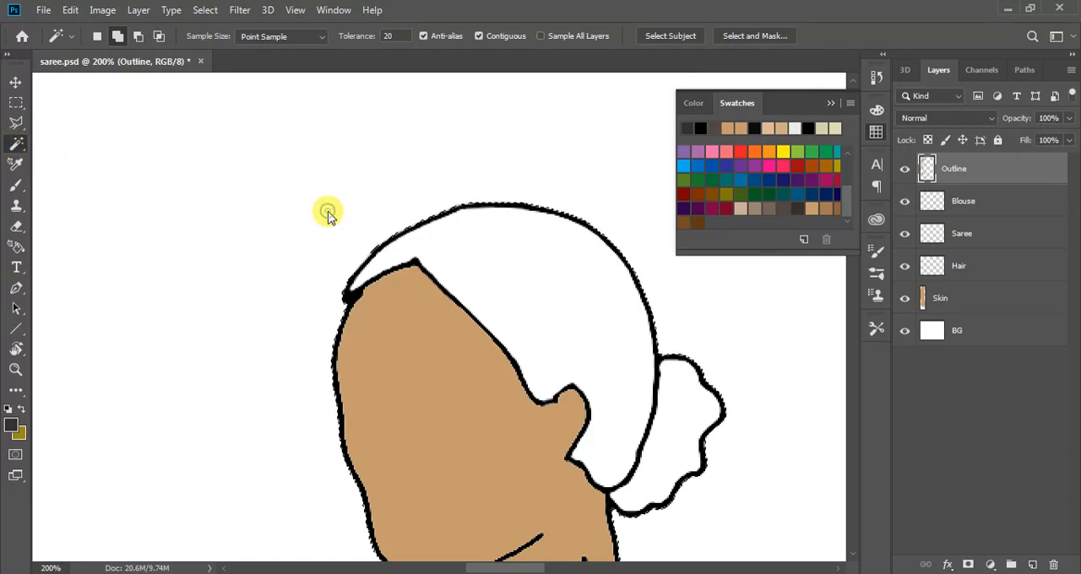
scroll(195, 384, down, 3)
scroll(196, 384, down, 4)
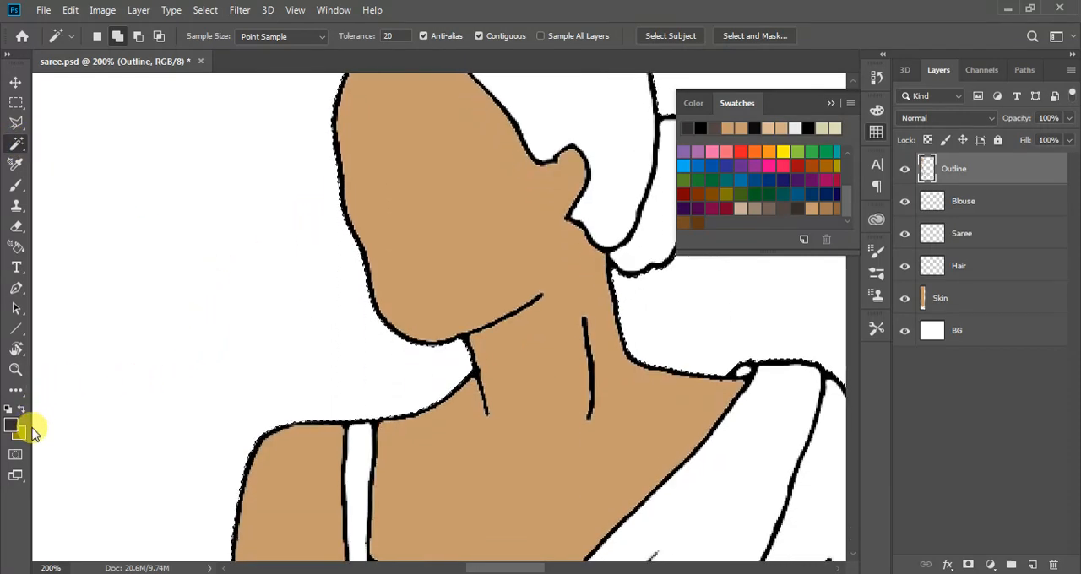
scroll(246, 370, up, 5)
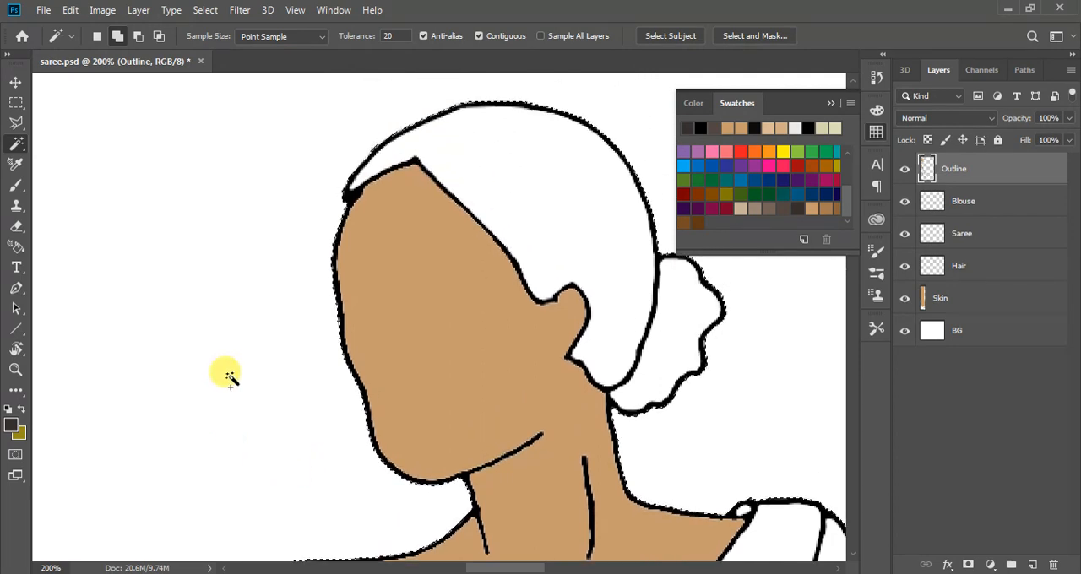
scroll(405, 260, up, 2)
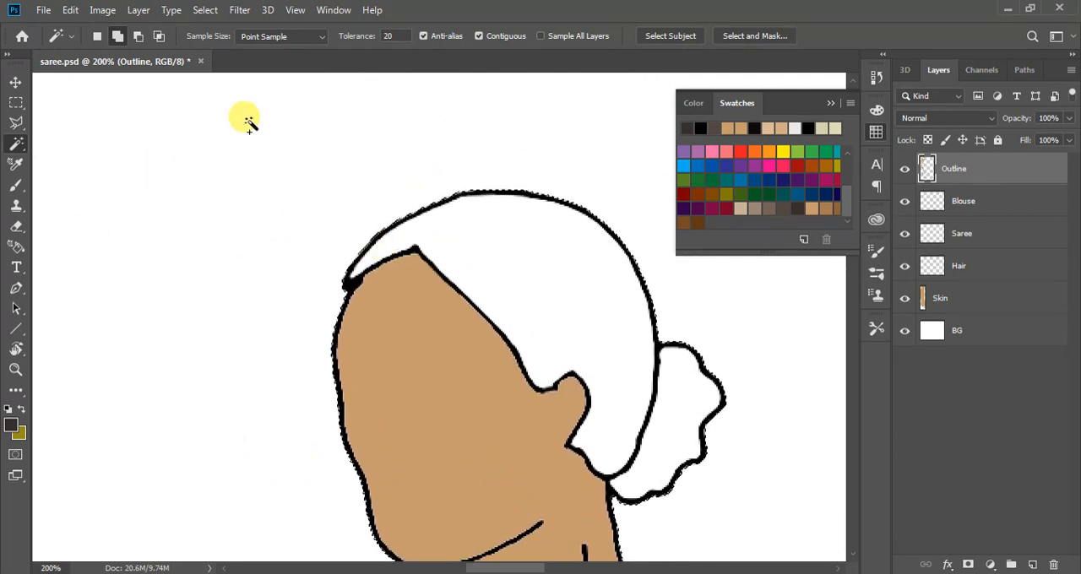
Invert the selection to cover the whole figure and inspect its edge around the head and shoulders
click(206, 10)
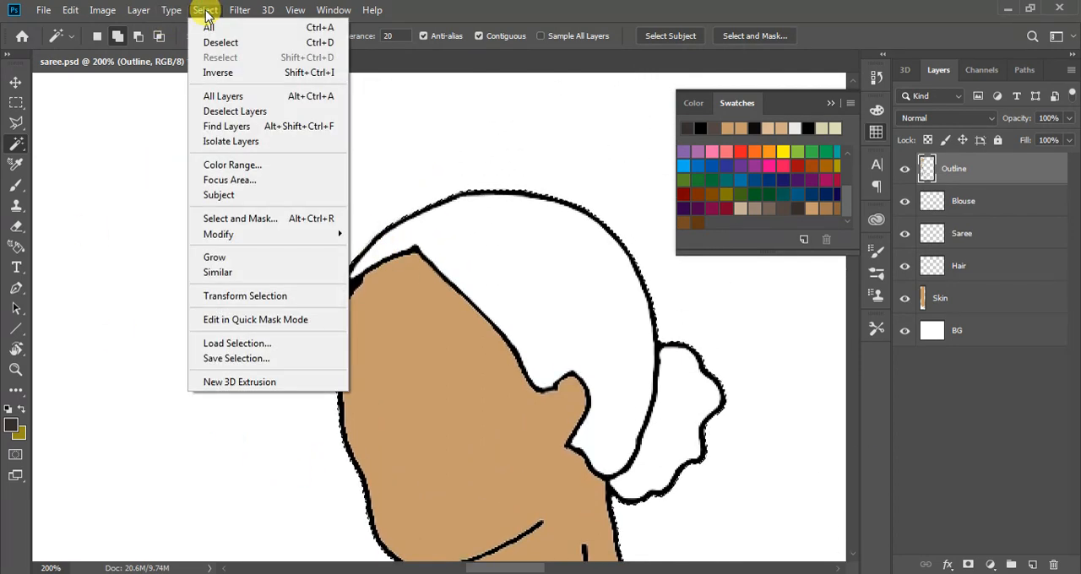
click(213, 74)
scroll(374, 228, down, 2)
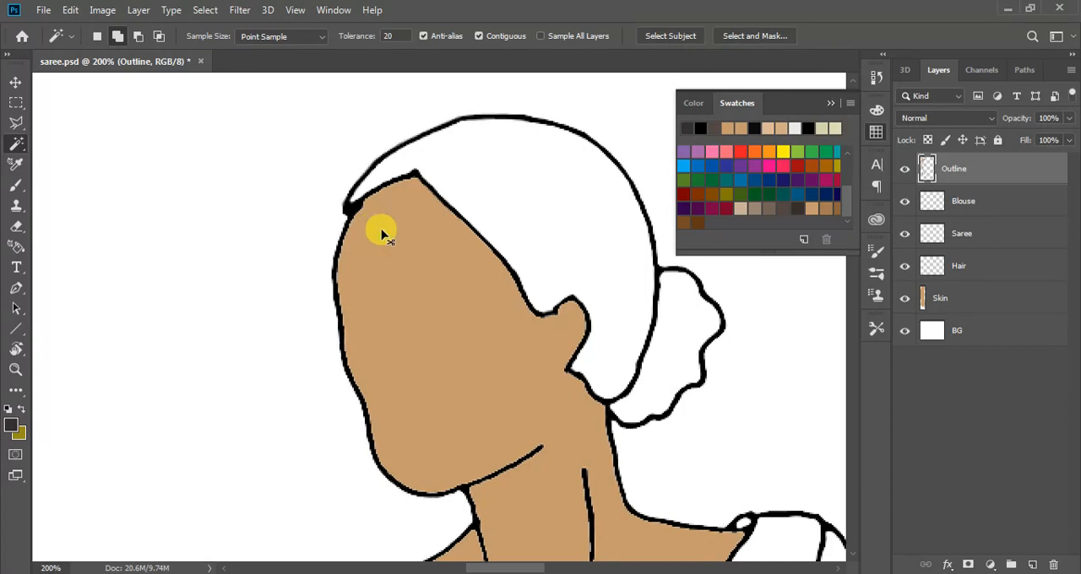
key(ctrl+minus)
key(ctrl+minus)
key(ctrl+minus)
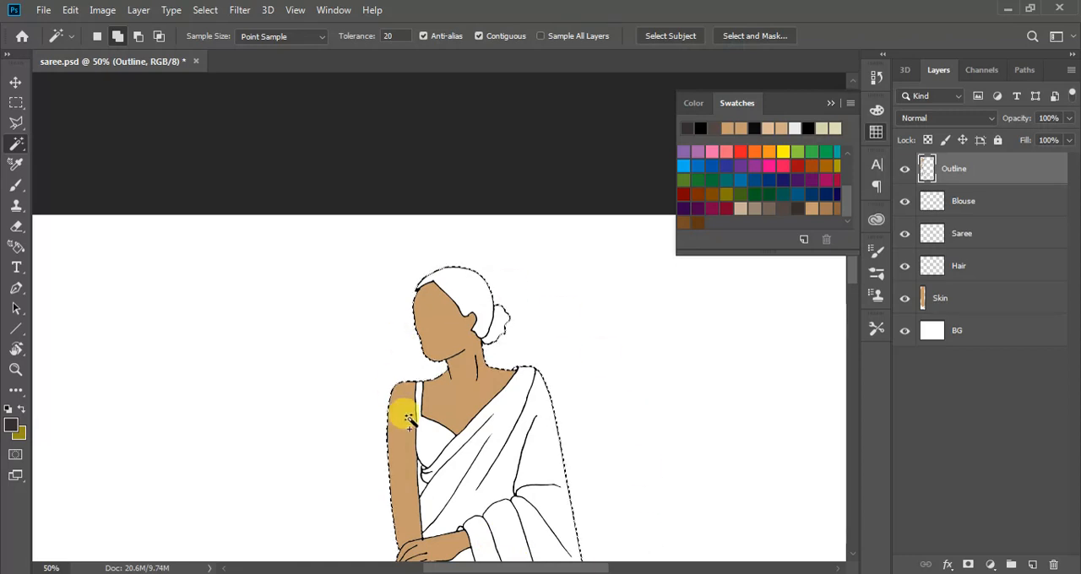
key(ctrl+plus)
key(ctrl+plus)
key(ctrl+plus)
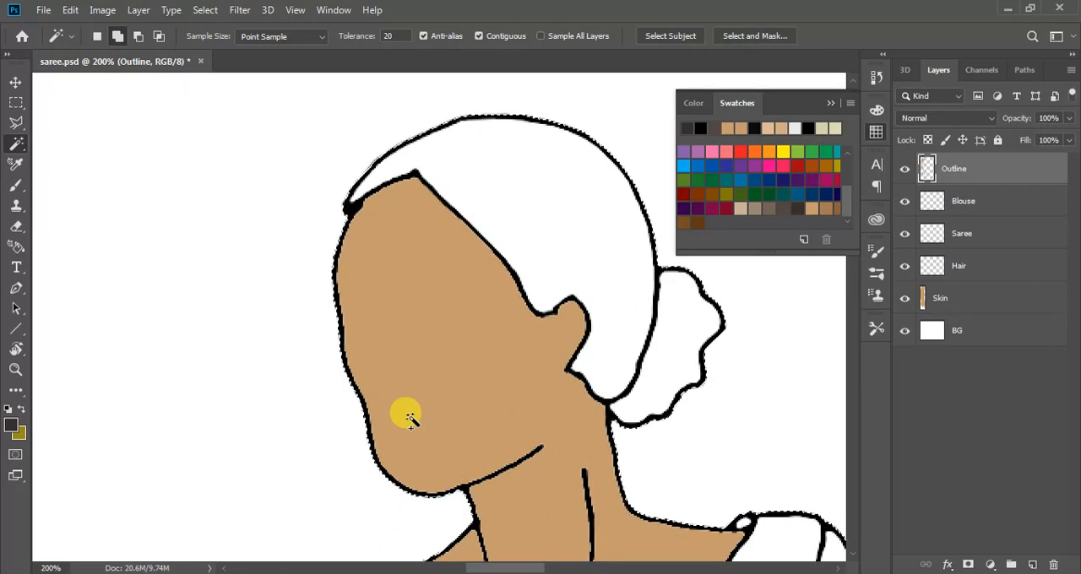
scroll(649, 369, up, 3)
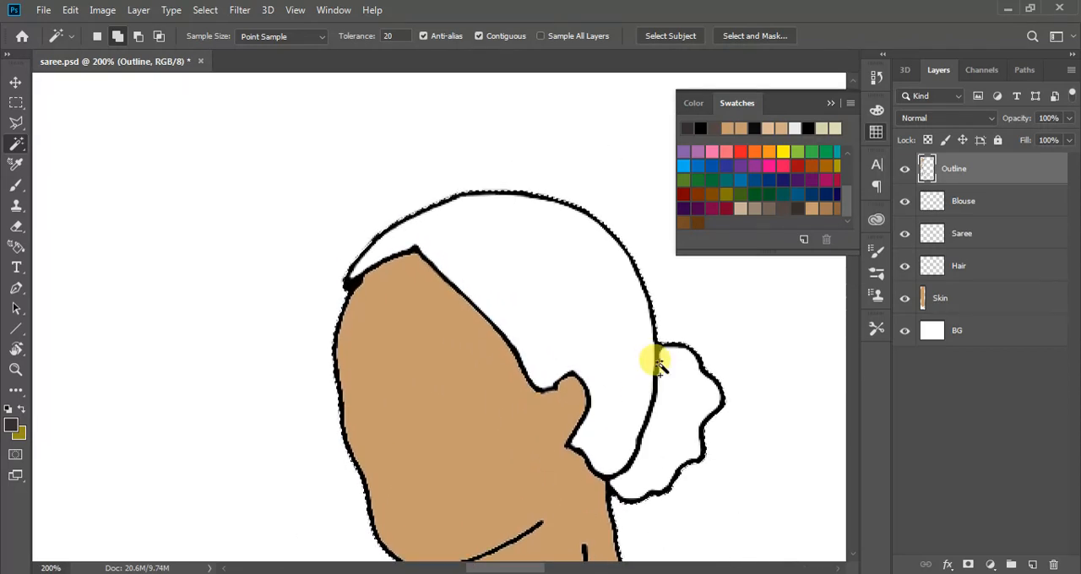
Paint the hair and bun dark brown on the Hair layer within the selection using a 25 px brush, and clear the selection
click(967, 266)
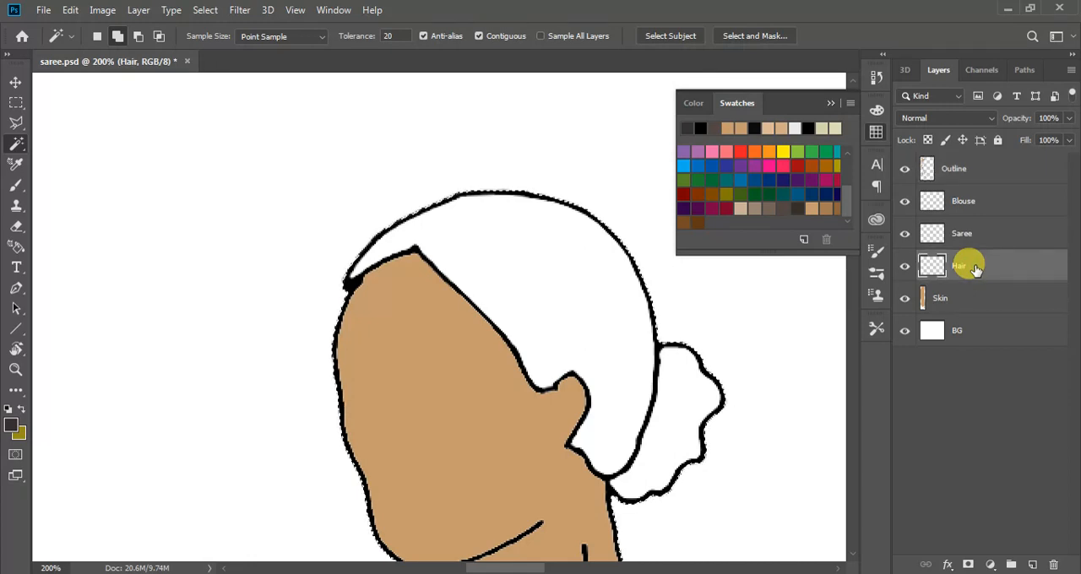
key(b)
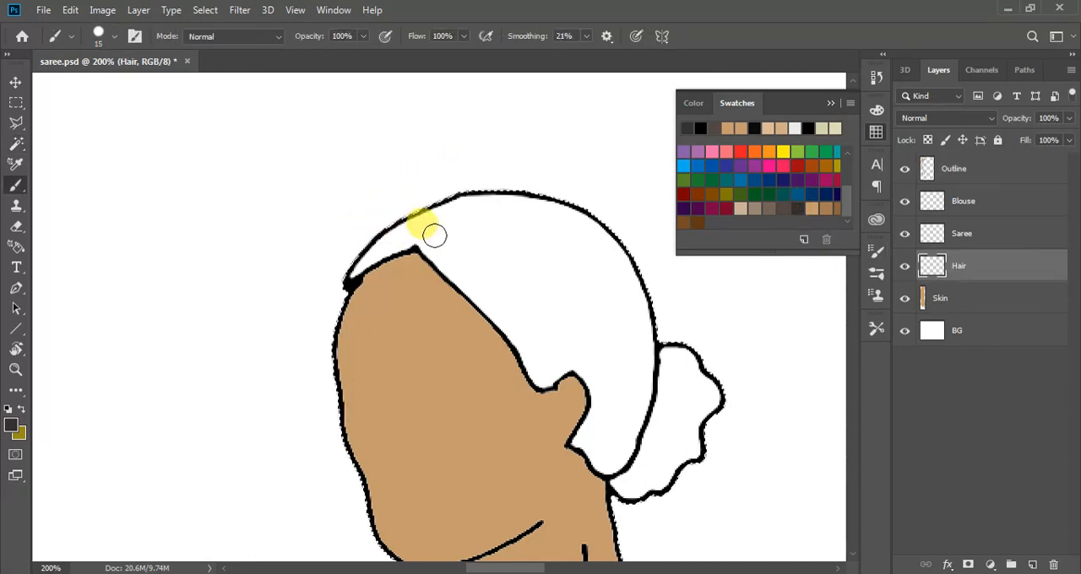
key(bracketright)
key(bracketright)
key(bracketright)
key(bracketright)
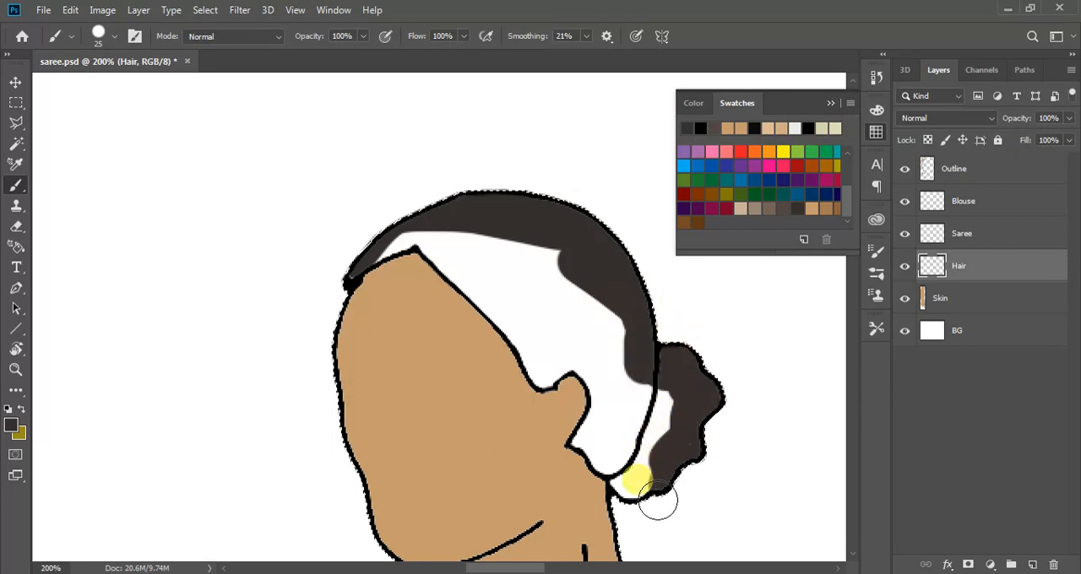
mouse_move(652, 459)
mouse_down()
mouse_move(668, 437)
mouse_move(665, 392)
mouse_move(645, 368)
mouse_move(648, 444)
mouse_up()
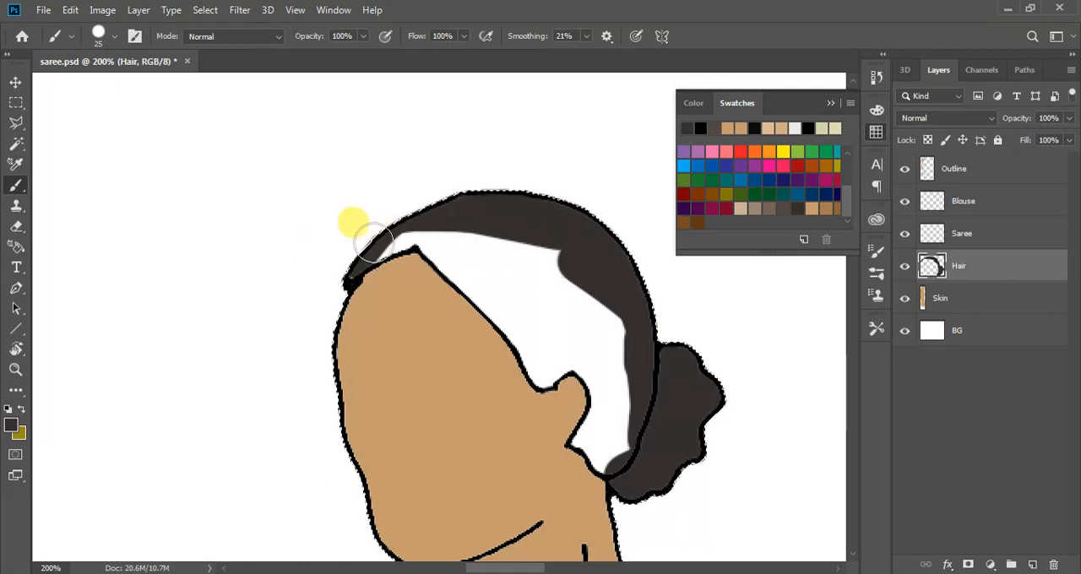
mouse_move(448, 255)
mouse_down()
mouse_move(550, 378)
mouse_move(564, 367)
mouse_move(595, 373)
mouse_move(601, 403)
mouse_move(581, 440)
mouse_move(611, 463)
mouse_move(633, 428)
mouse_move(597, 293)
mouse_move(556, 252)
mouse_move(464, 233)
mouse_move(503, 255)
mouse_move(575, 346)
mouse_move(601, 351)
mouse_move(525, 239)
mouse_move(602, 315)
mouse_up()
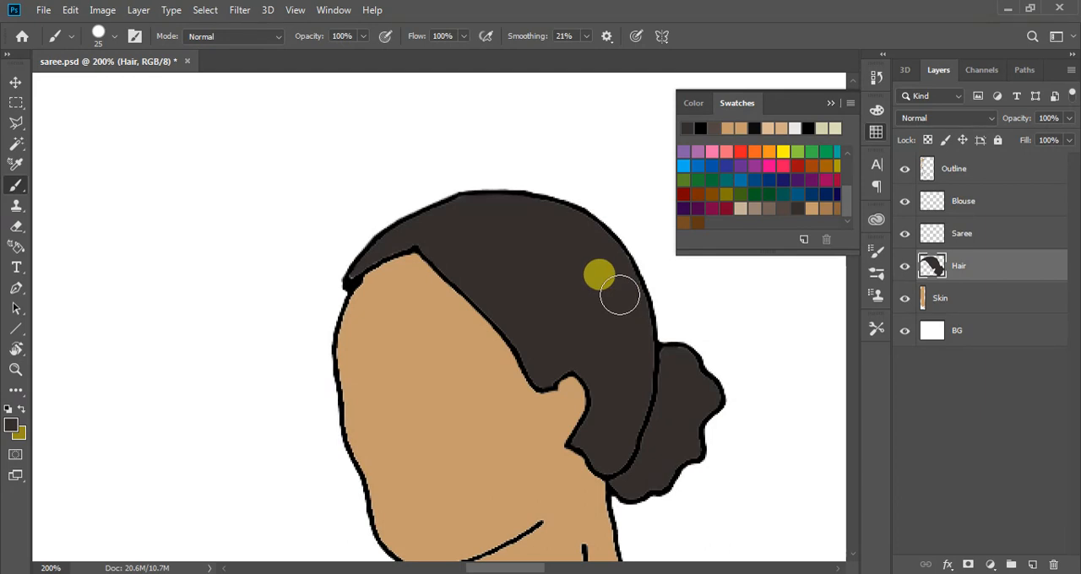
key(ctrl+minus)
key(ctrl+minus)
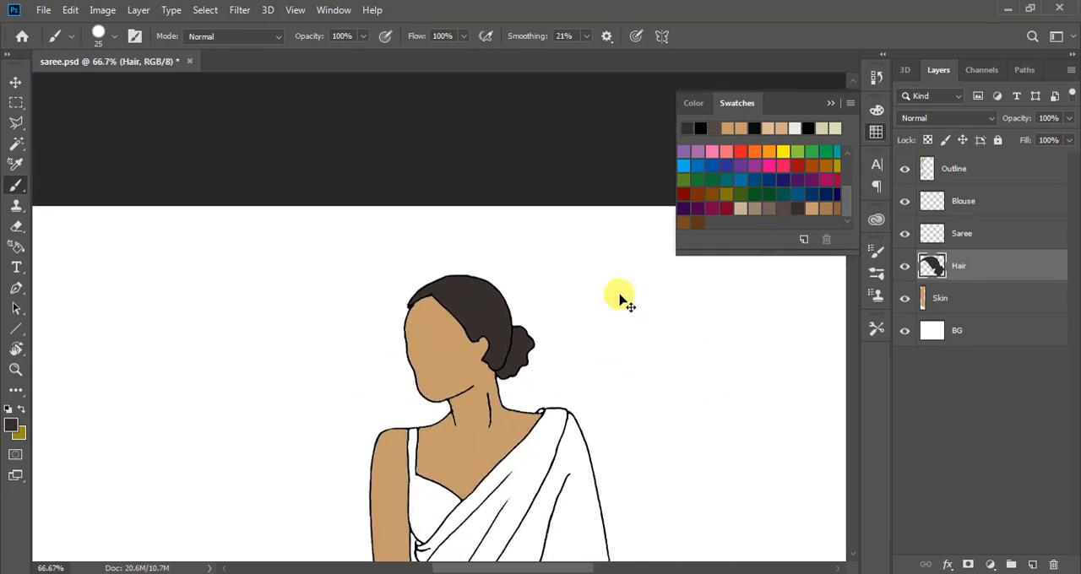
scroll(473, 309, down, 3)
click(15, 82)
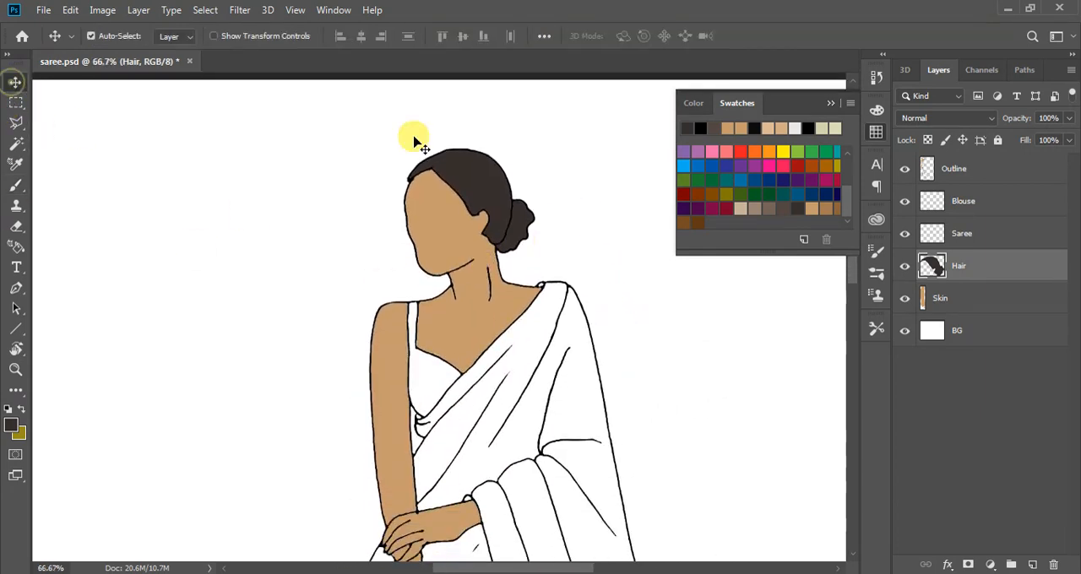
Make the Saree layer active and choose the orange swatch as the foreground colour
scroll(411, 287, down, 2)
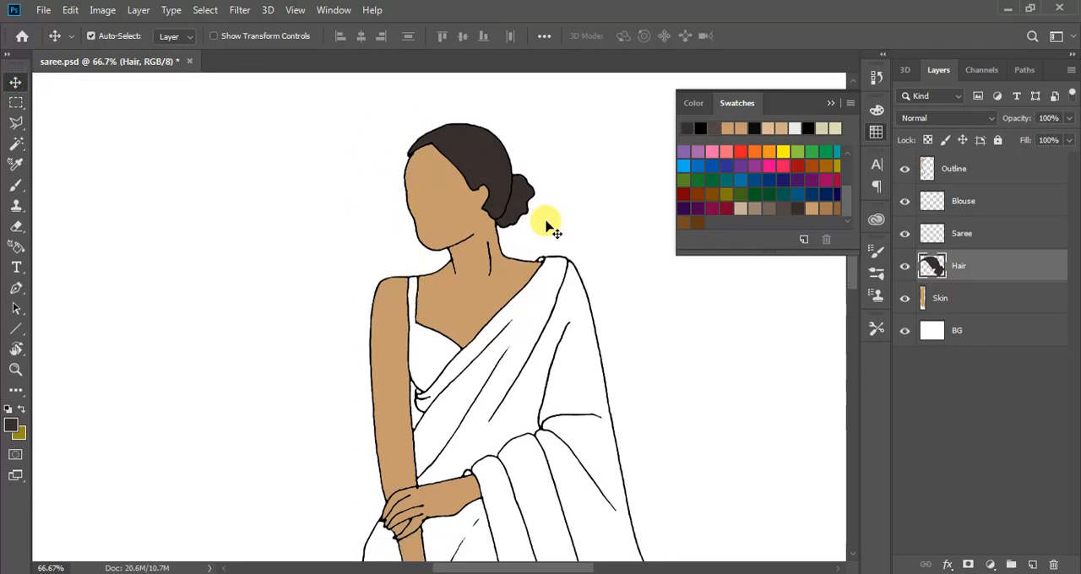
scroll(549, 228, down, 2)
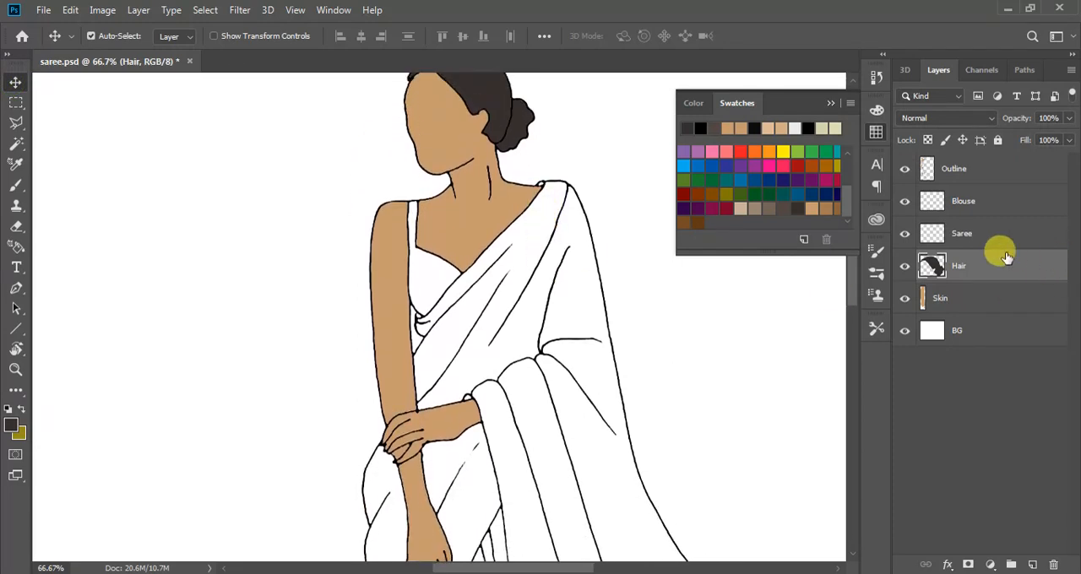
click(978, 235)
scroll(127, 286, down, 10)
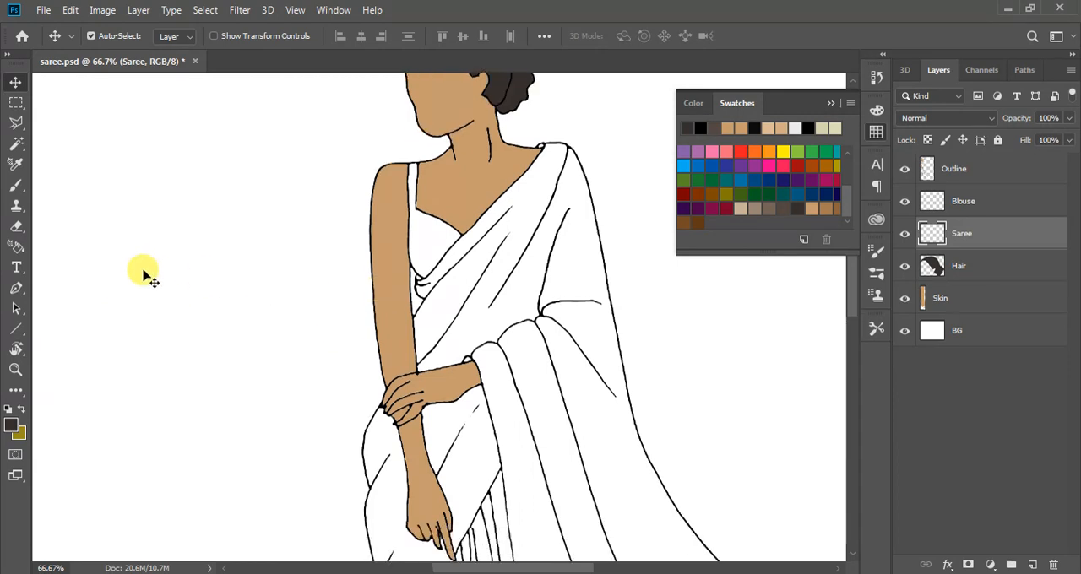
scroll(145, 287, down, 3)
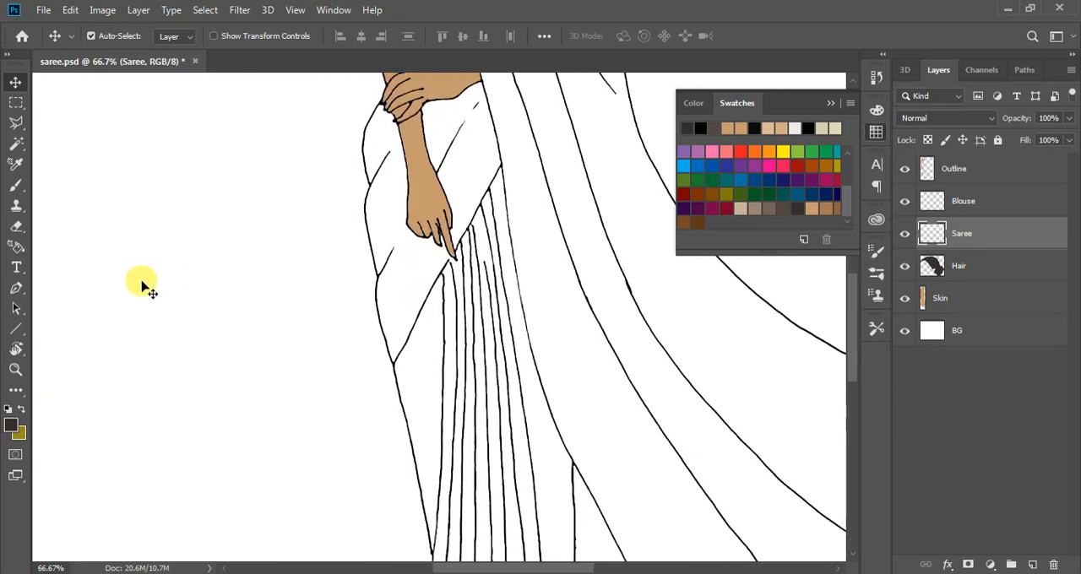
scroll(145, 287, up, 10)
scroll(145, 287, up, 1)
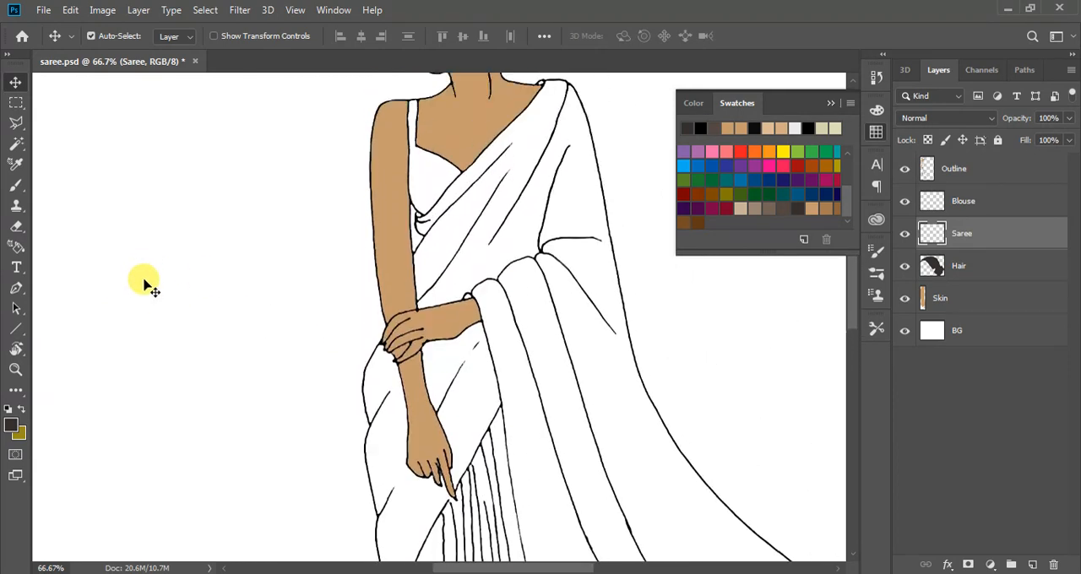
key(ctrl+minus)
key(ctrl+minus)
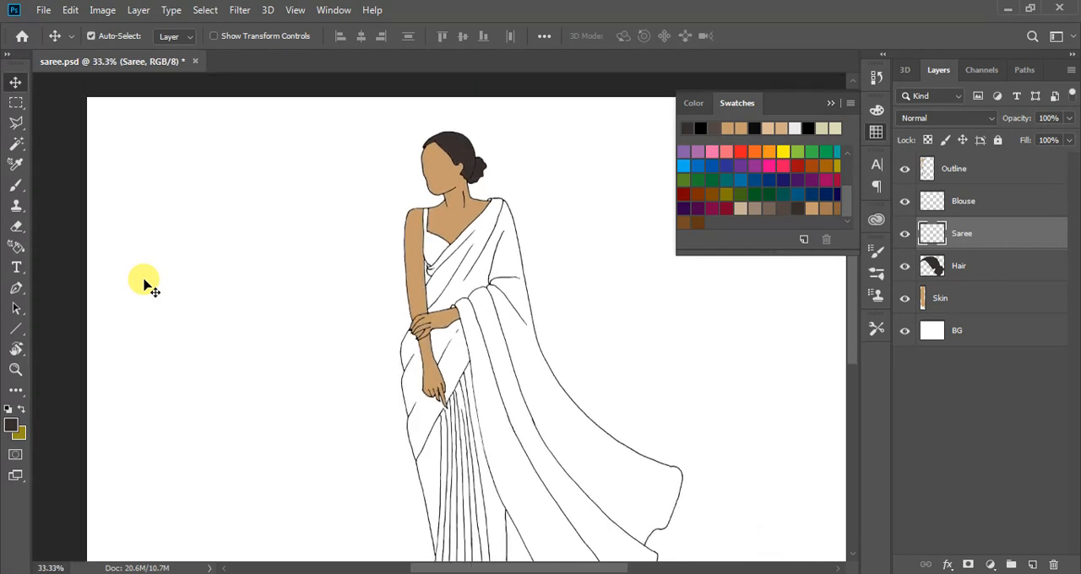
scroll(145, 287, down, 3)
key(ctrl+minus)
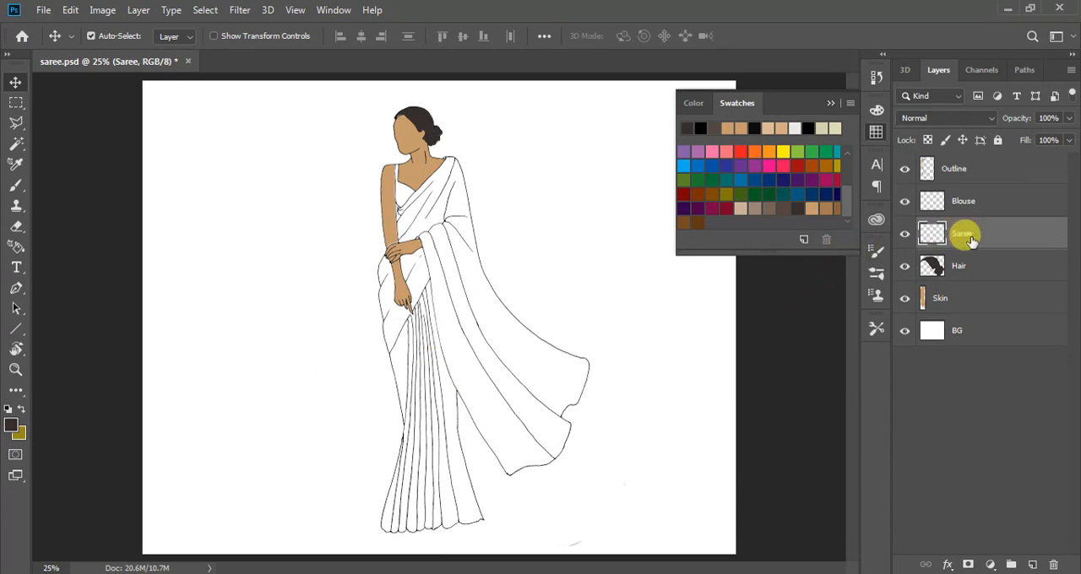
click(763, 152)
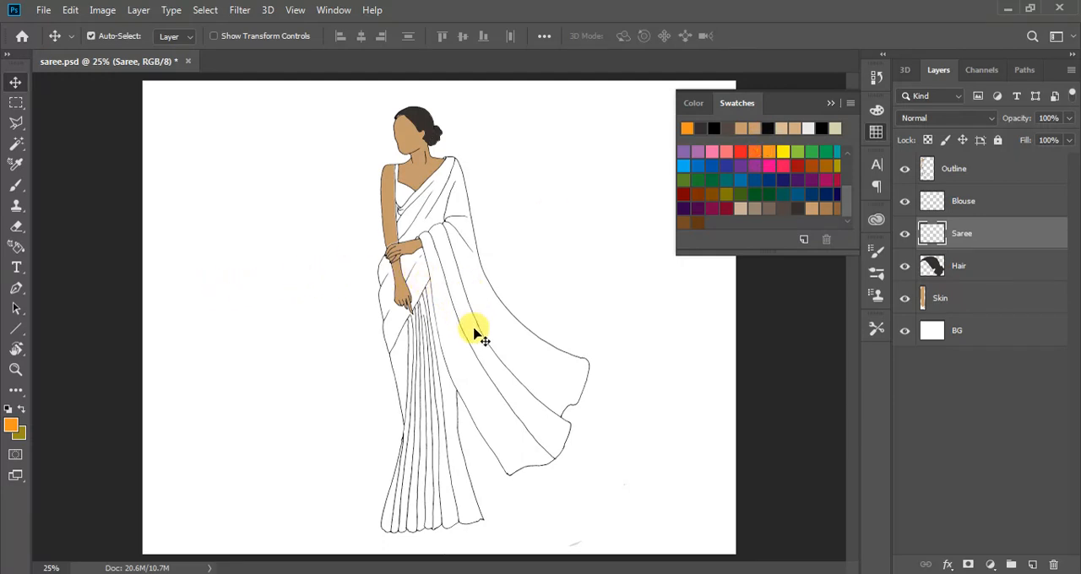
Try to fill the saree with orange on the Saree layer using the Paint Bucket, undoing each fill
key(g)
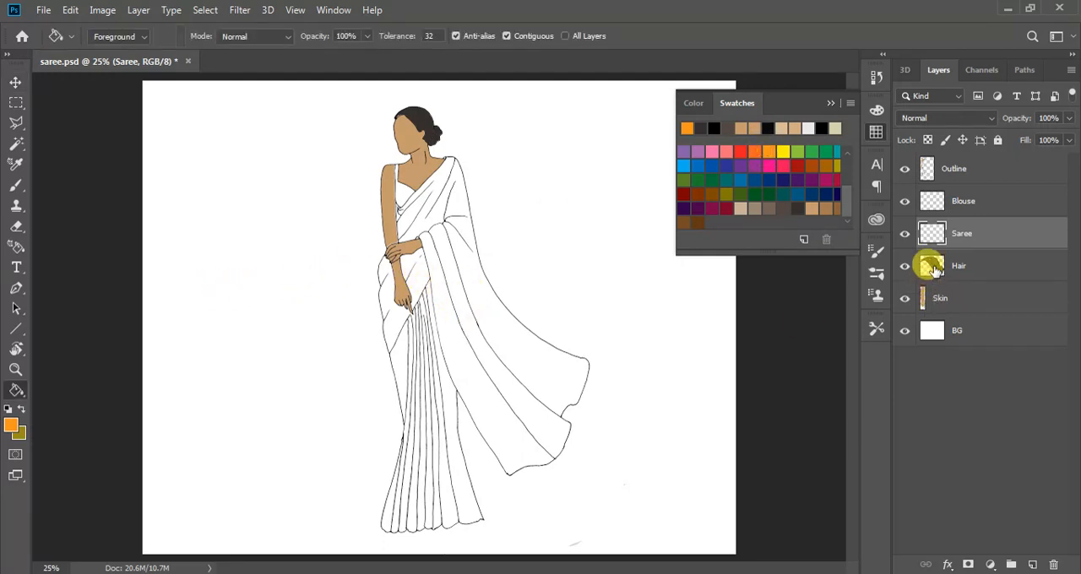
click(433, 433)
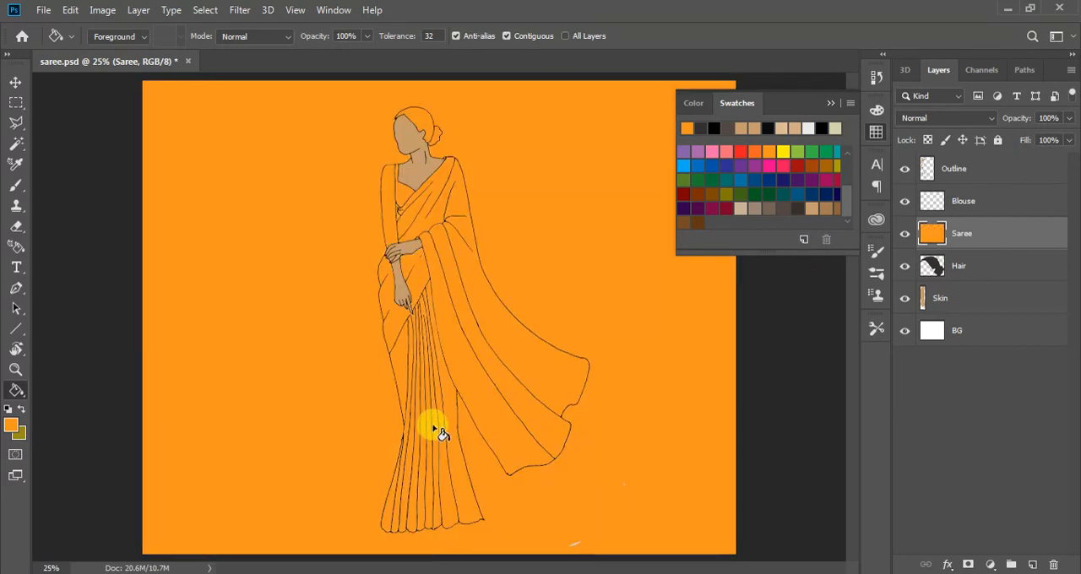
key(ctrl+z)
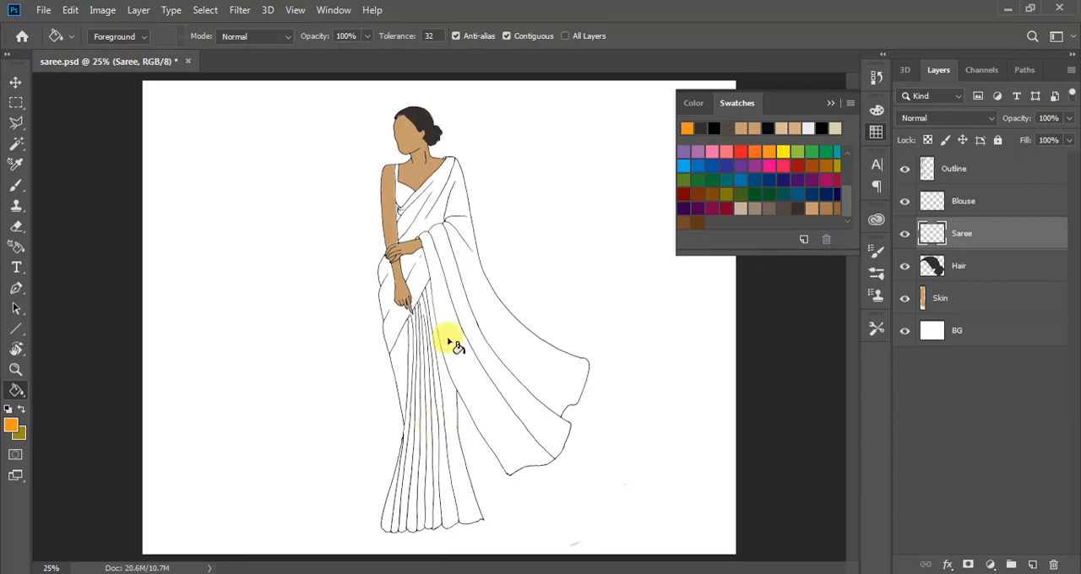
click(376, 305)
key(ctrl+z)
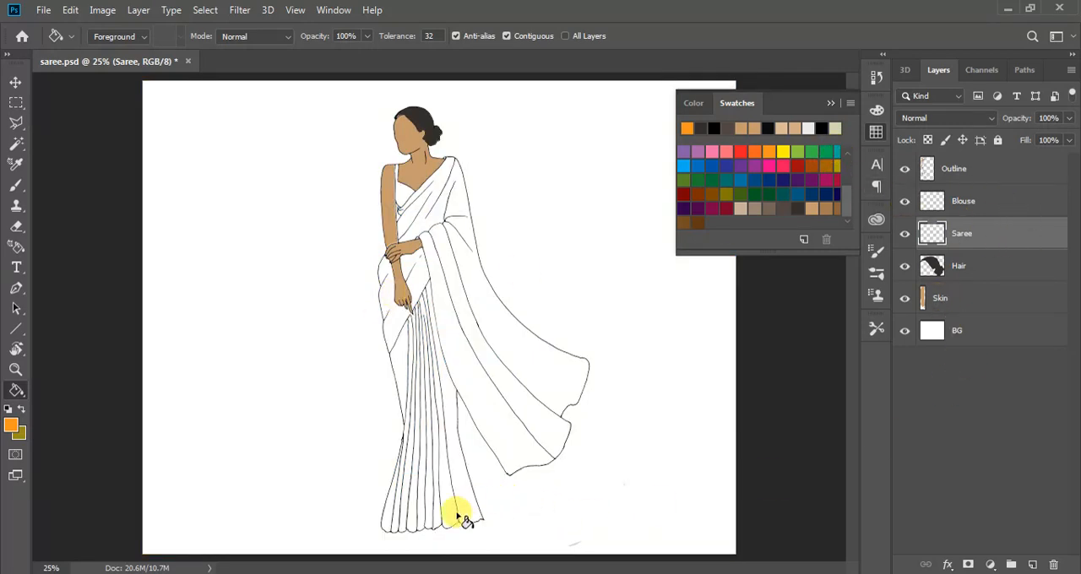
Try another orange Paint Bucket fill on the skirt pleats and undo it
click(437, 451)
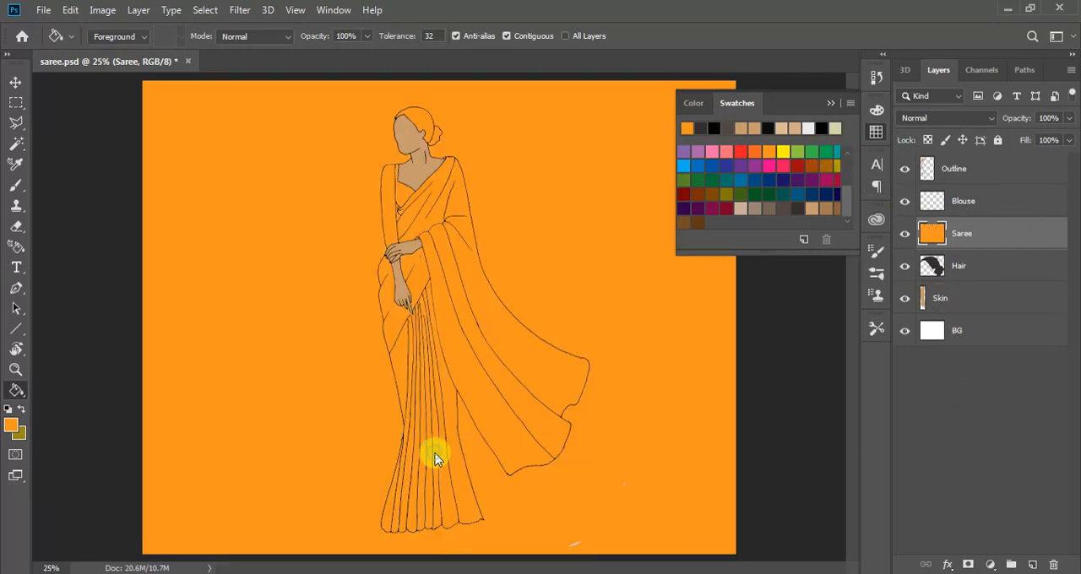
key(ctrl+z)
Examine the saree's outline for gaps along the pleats, hem, flowing end and shoulder drape
key(ctrl+minus)
key(ctrl+minus)
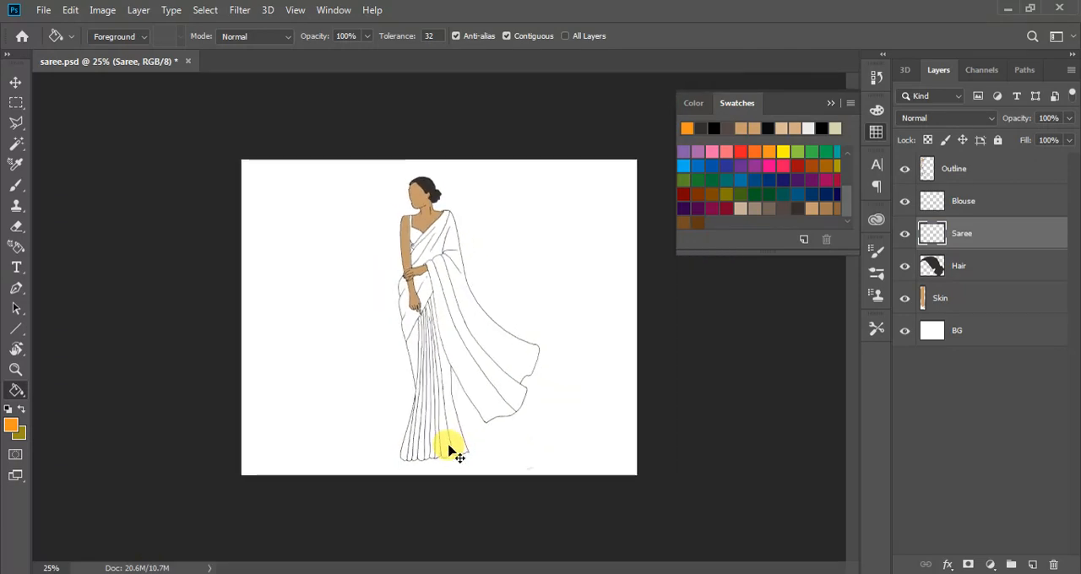
scroll(456, 456, up, 6)
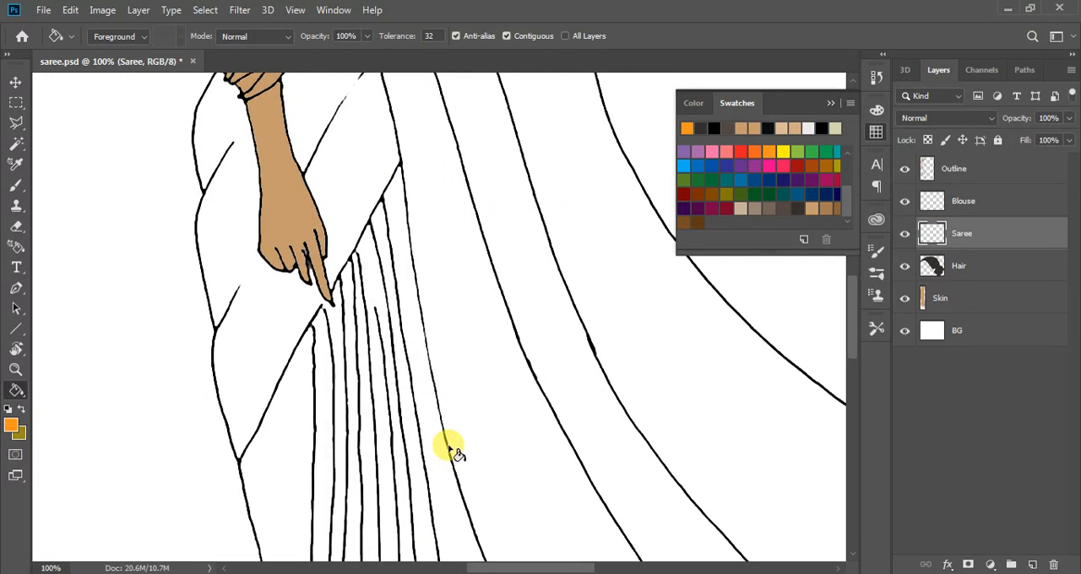
scroll(313, 392, down, 10)
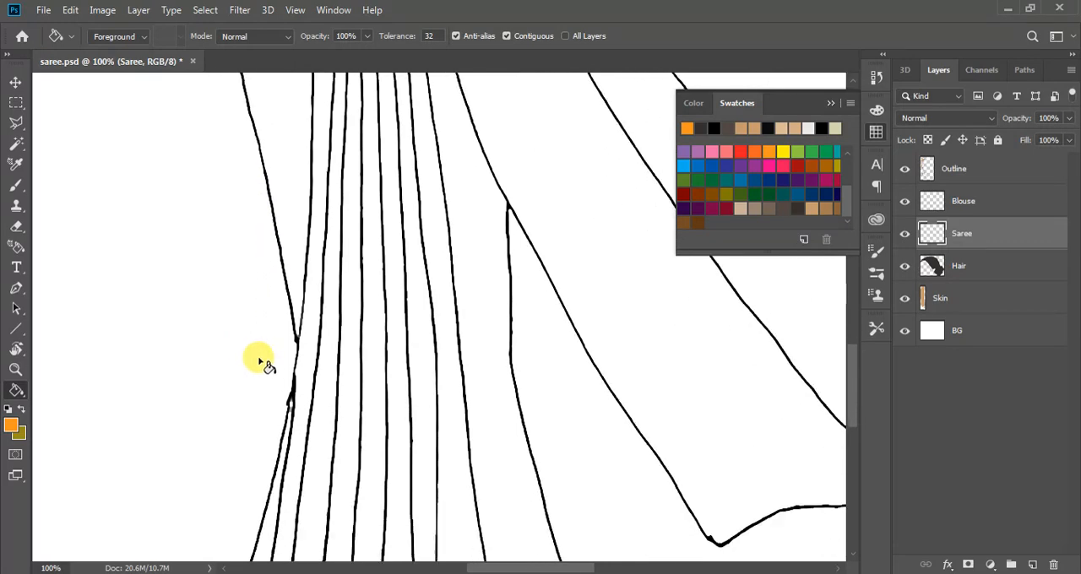
scroll(279, 382, down, 4)
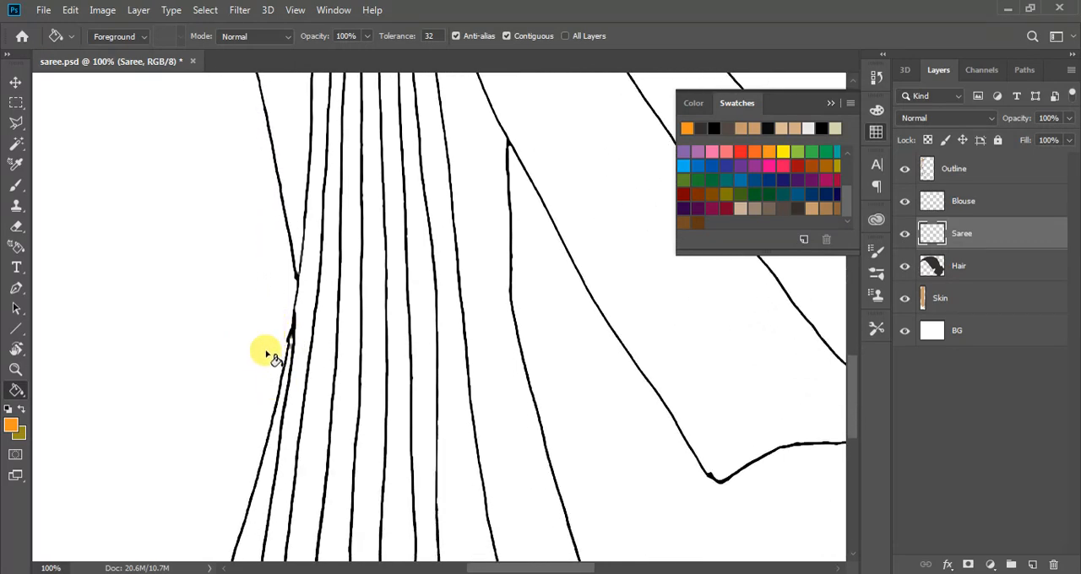
scroll(306, 324, down, 8)
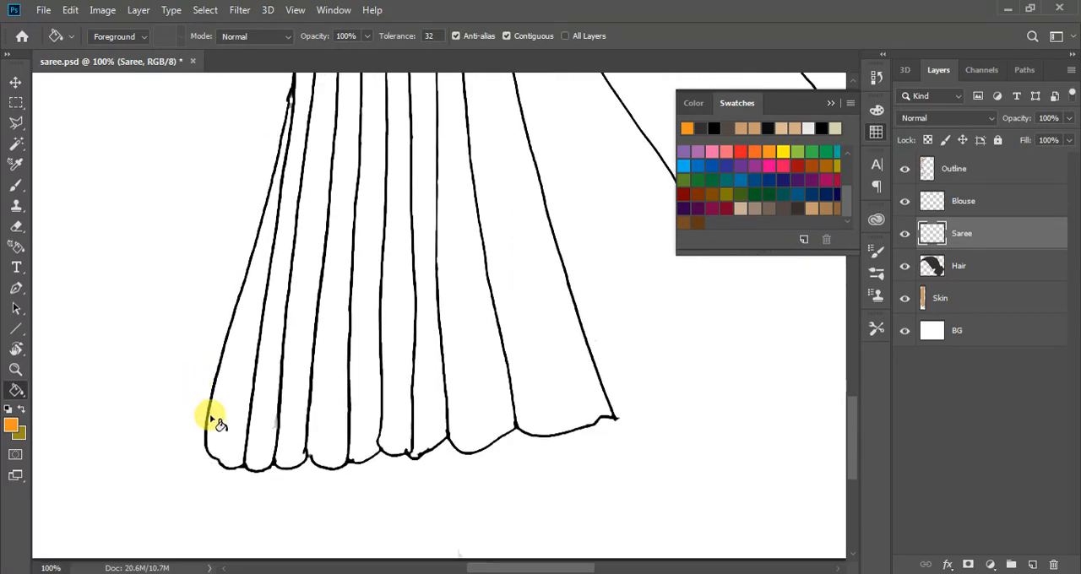
drag(467, 570, 521, 567)
scroll(473, 459, up, 8)
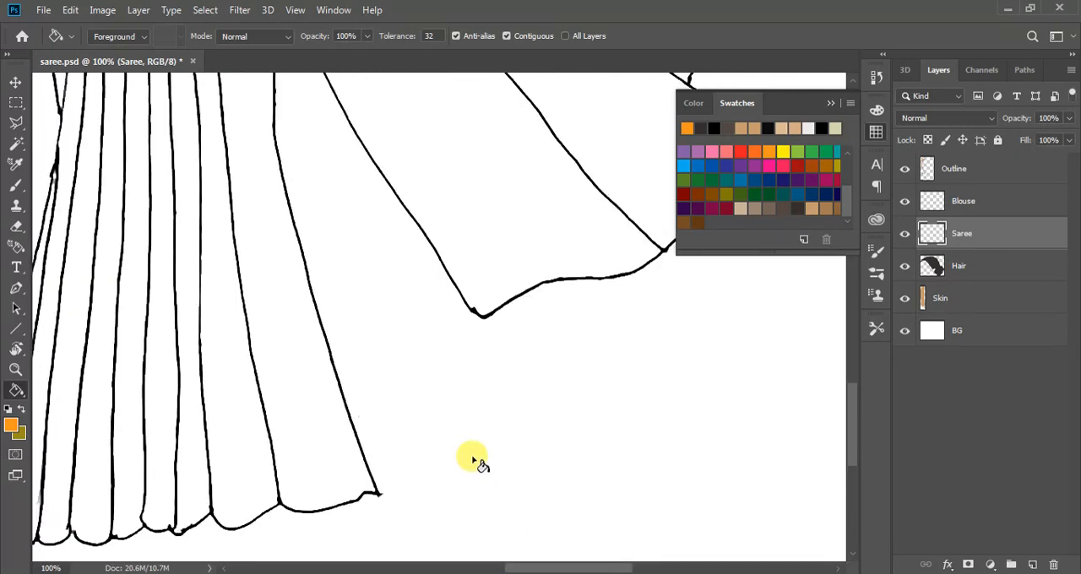
scroll(474, 460, up, 10)
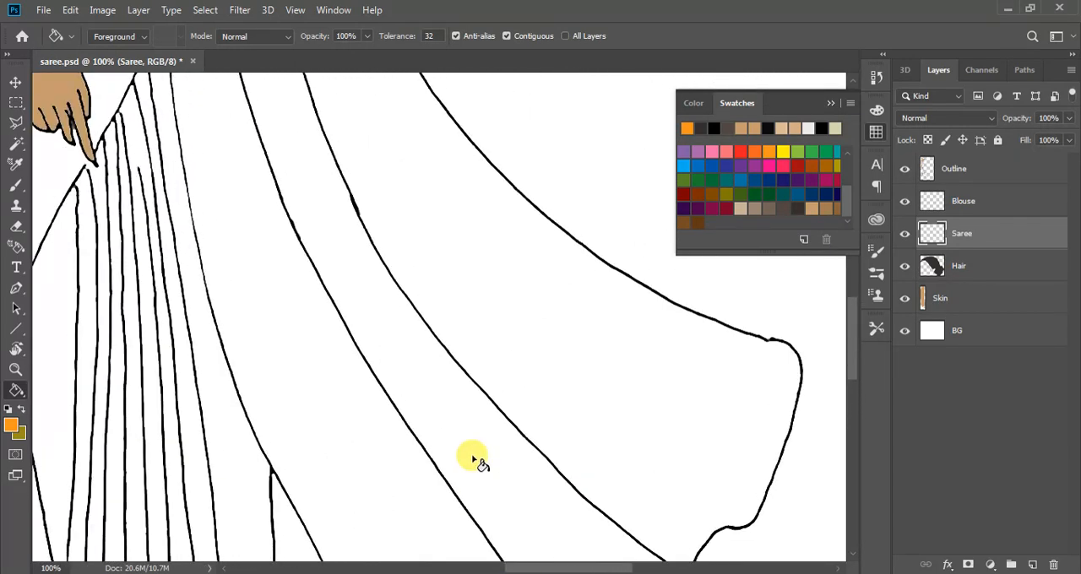
scroll(474, 461, up, 10)
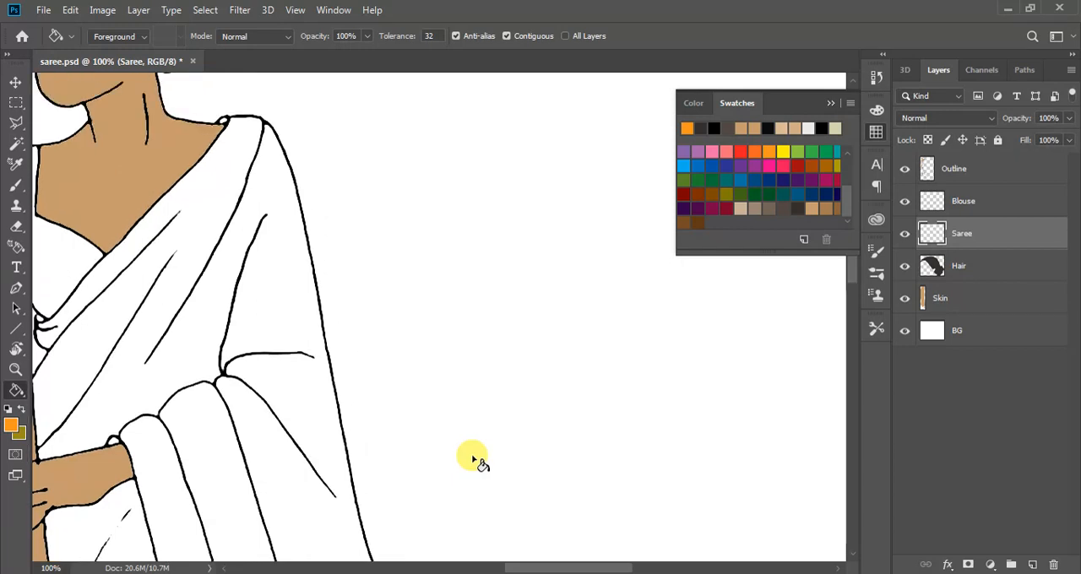
drag(516, 567, 480, 570)
Try to fill the blouse edge and the drape above the forearm with orange on the Saree layer, undoing each fill
click(233, 249)
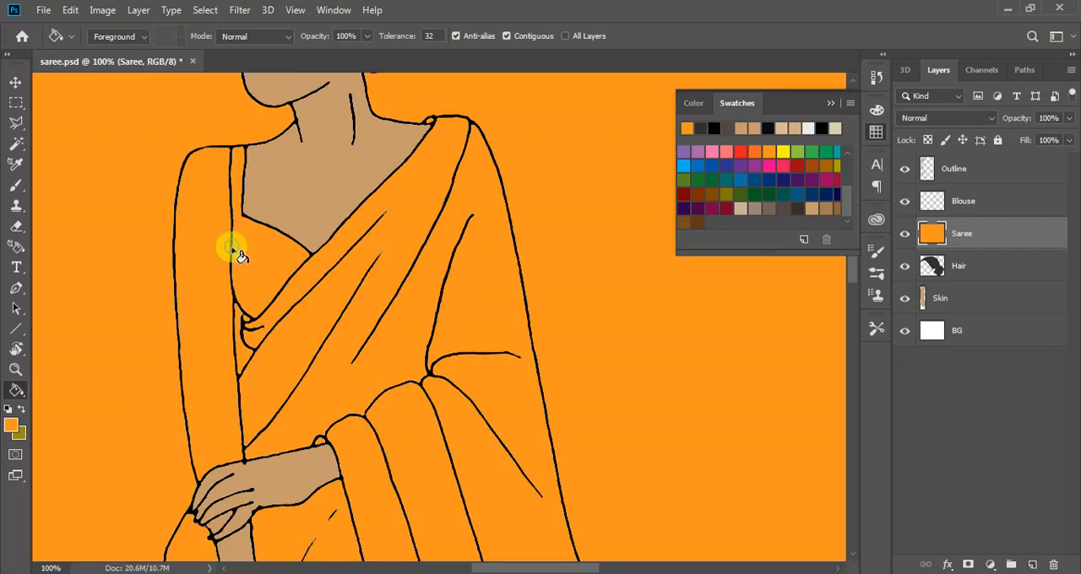
key(ctrl+z)
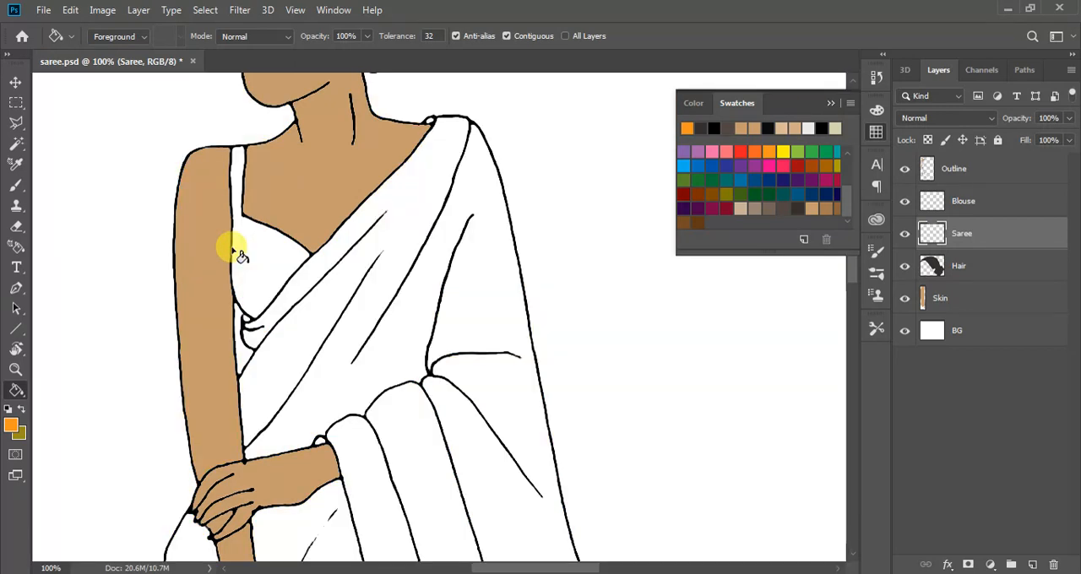
scroll(239, 256, down, 1)
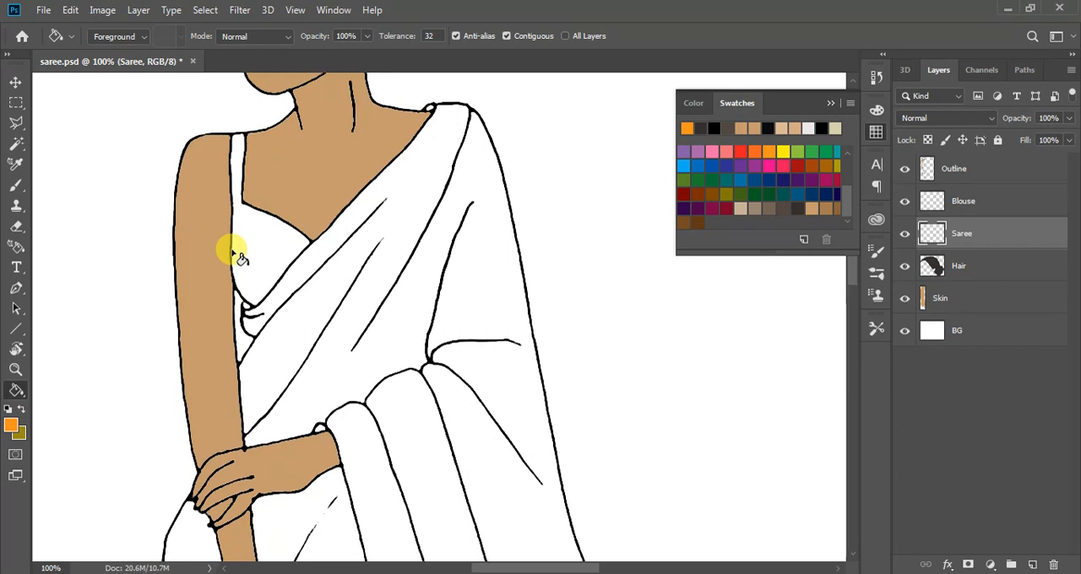
scroll(239, 256, up, 3)
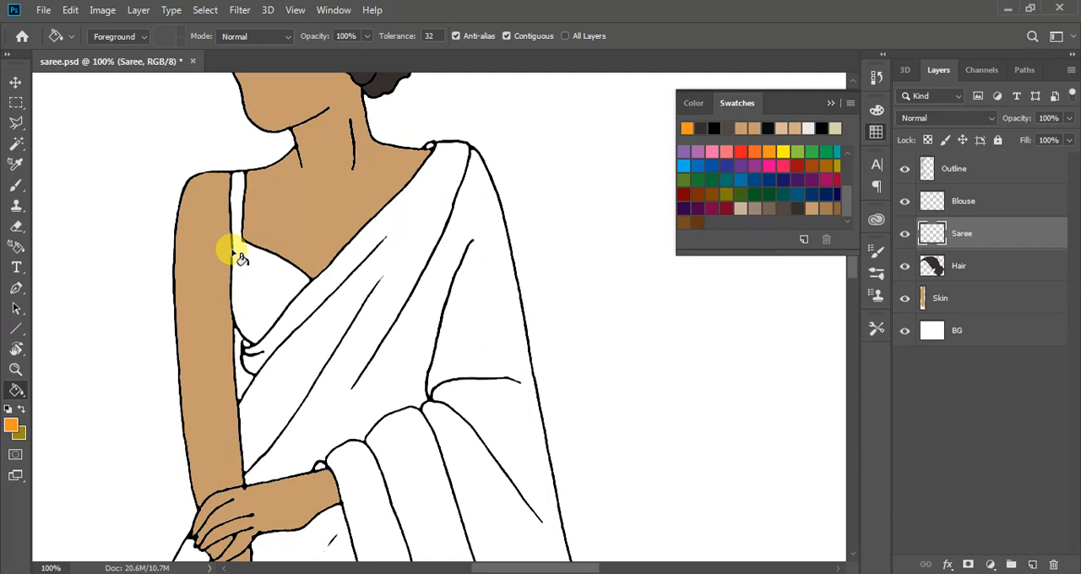
click(306, 454)
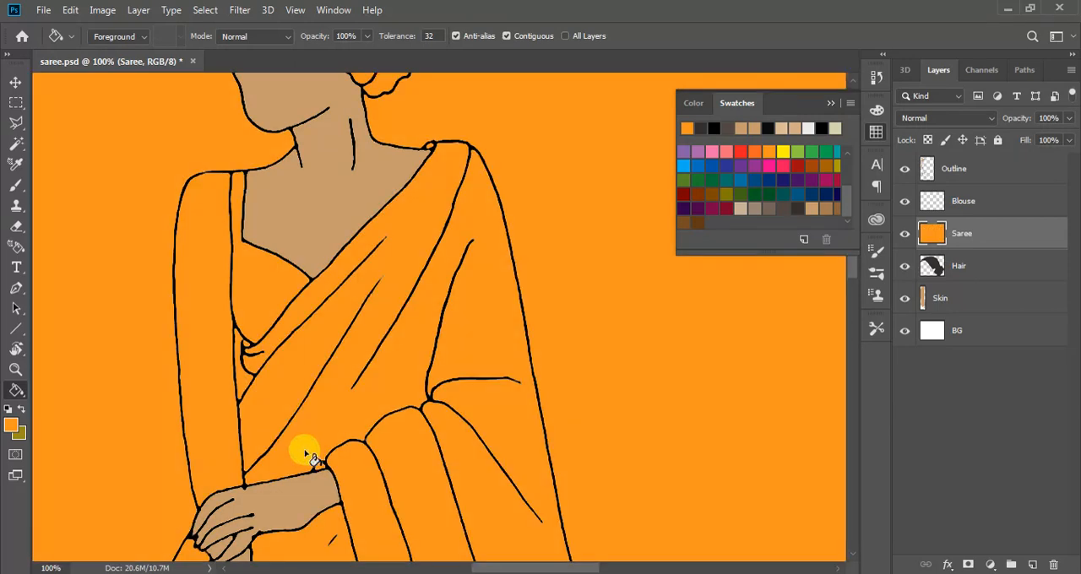
key(ctrl+z)
key(ctrl+plus)
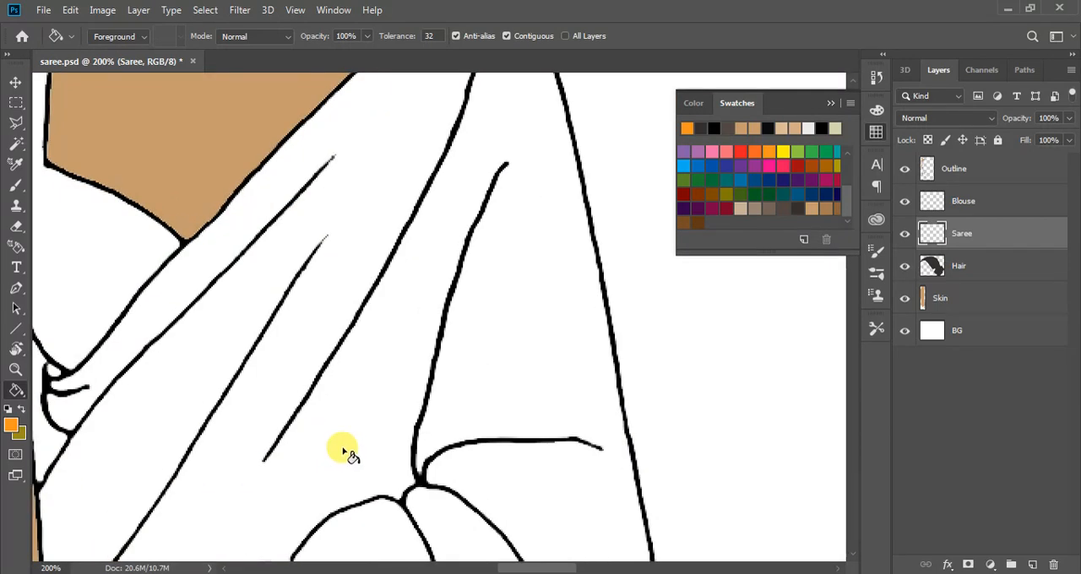
drag(514, 567, 485, 567)
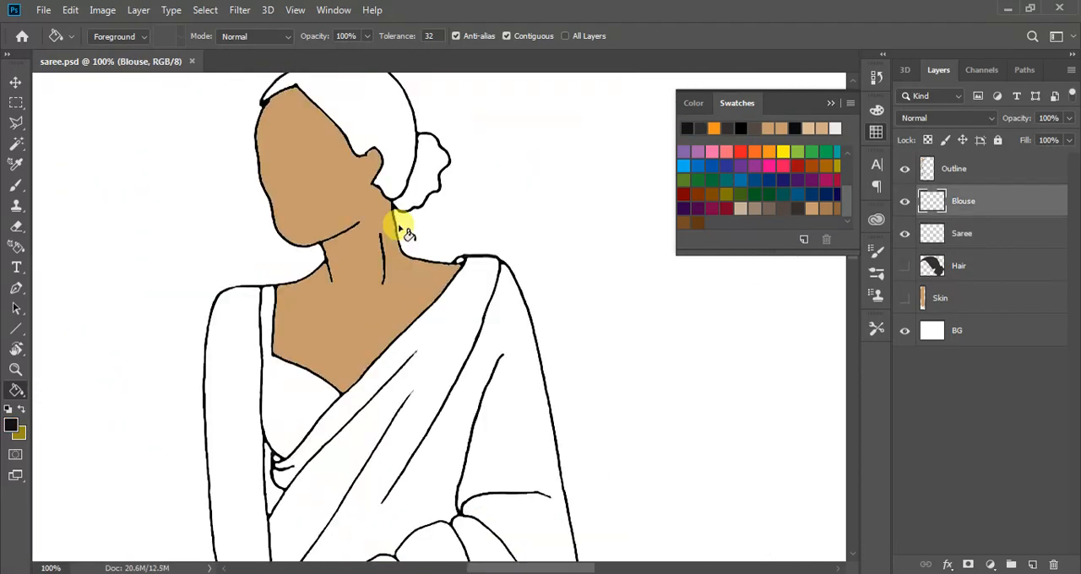
drag(398, 217, 410, 275)
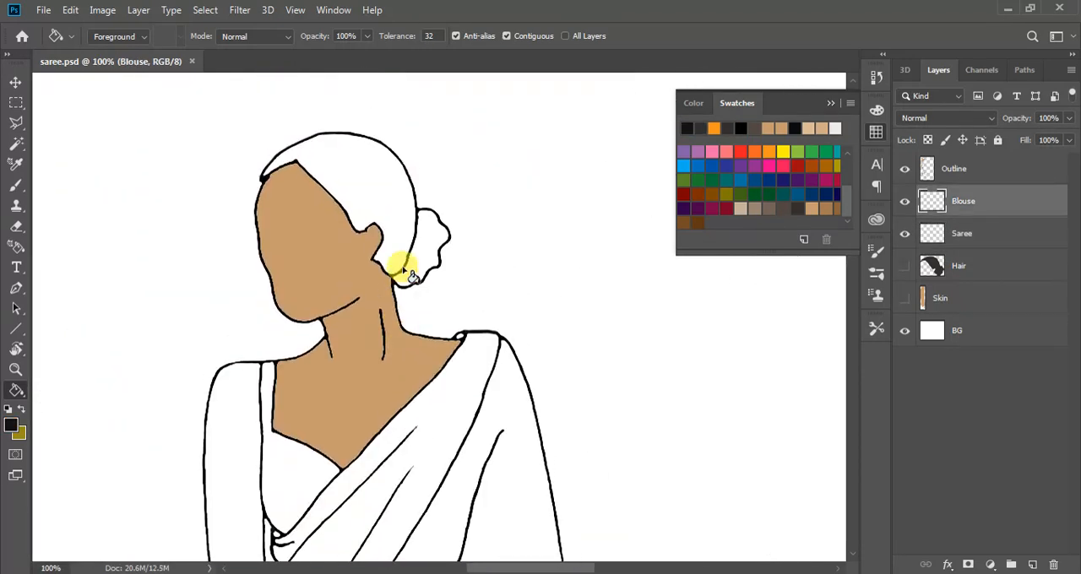
Make the Hair layer active and show both the Hair and Skin layers
scroll(408, 274, down, 2)
click(929, 264)
click(905, 265)
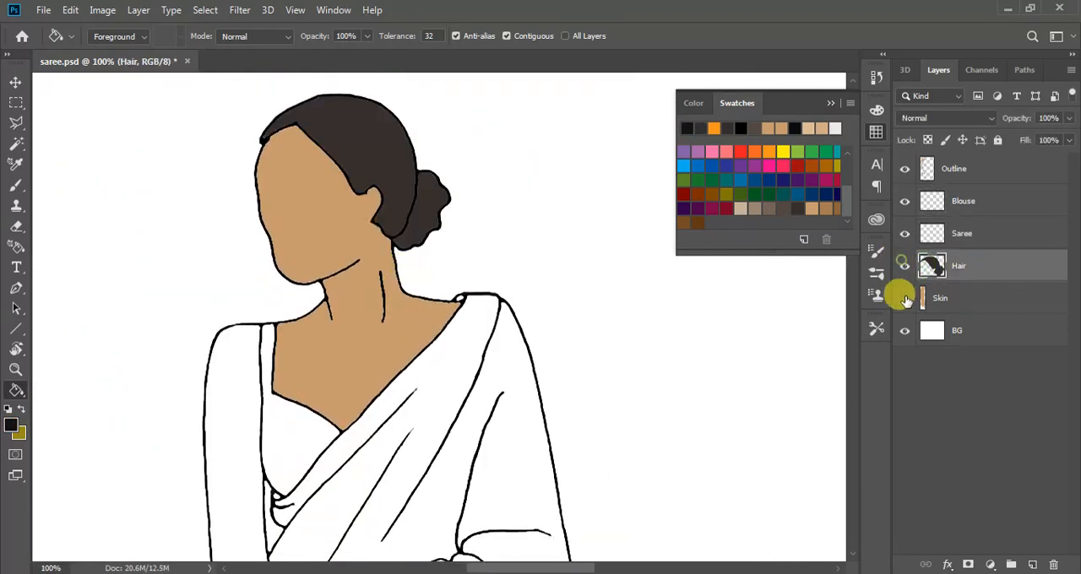
scroll(384, 295, down, 8)
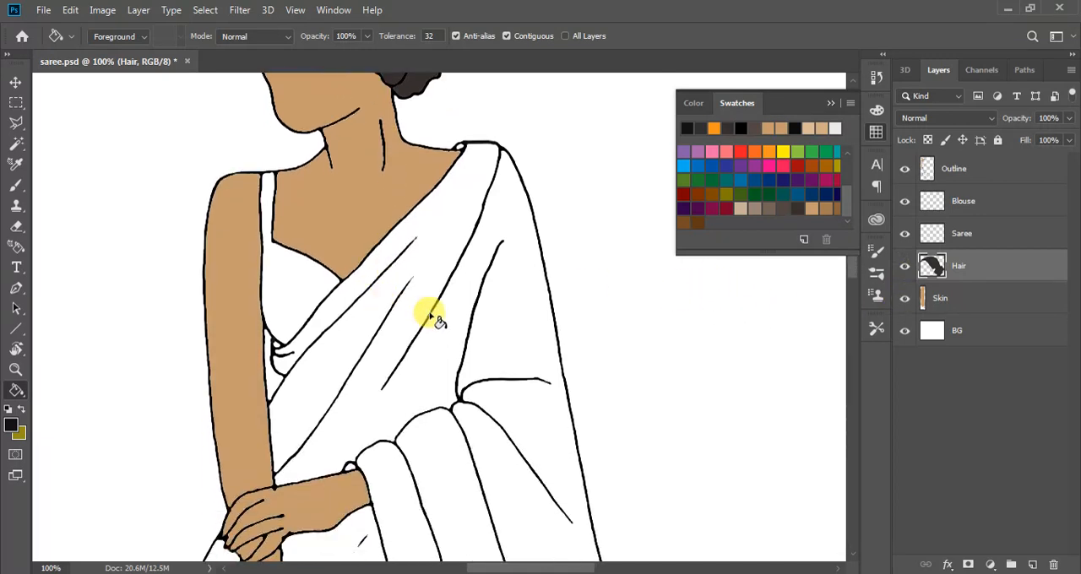
Select the whole figure on the Outline layer by using the Magic Wand on the surrounding background
click(16, 81)
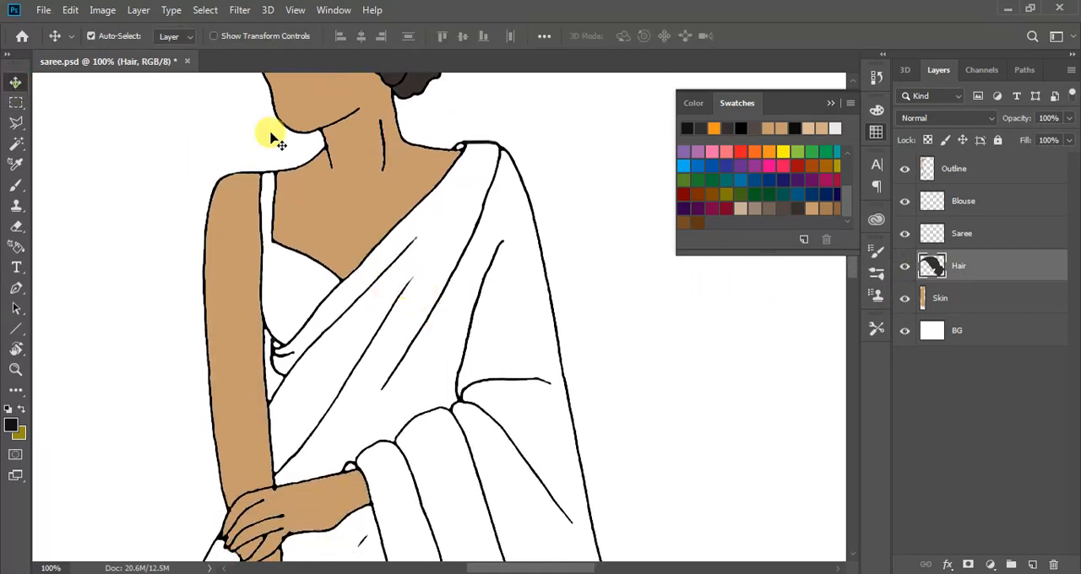
click(953, 169)
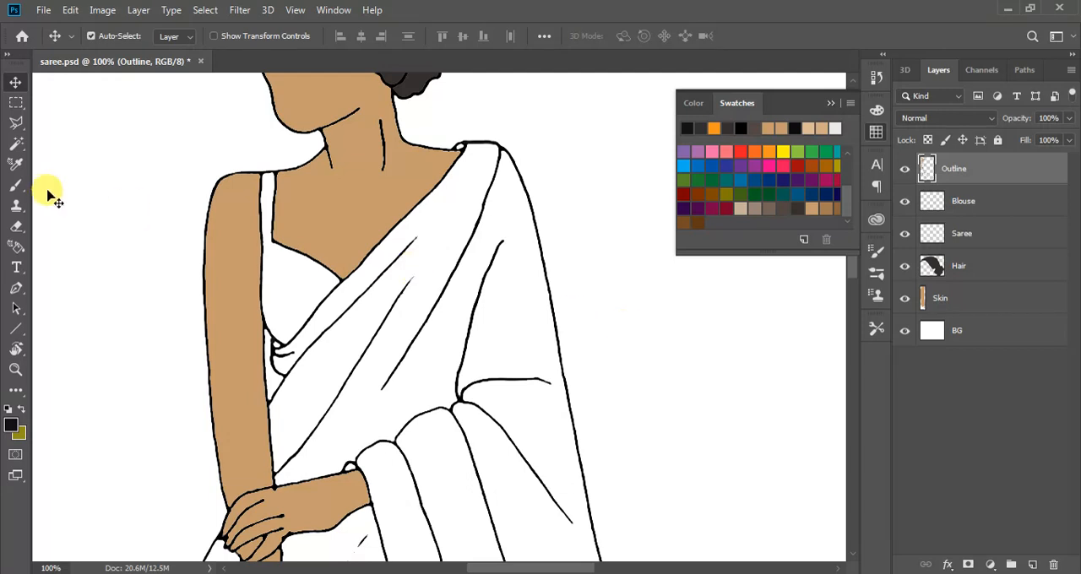
click(15, 144)
click(82, 165)
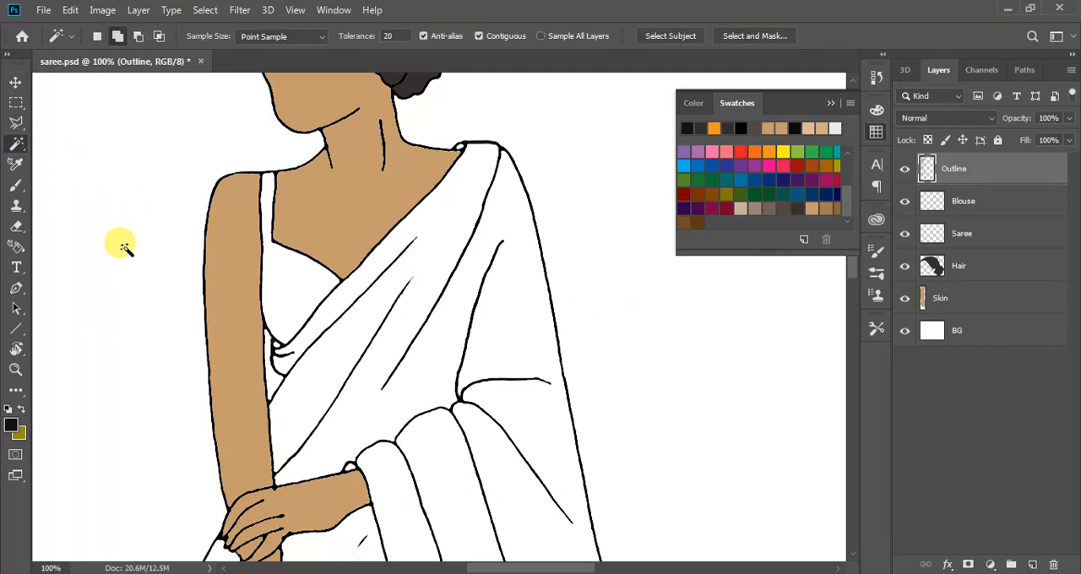
click(120, 244)
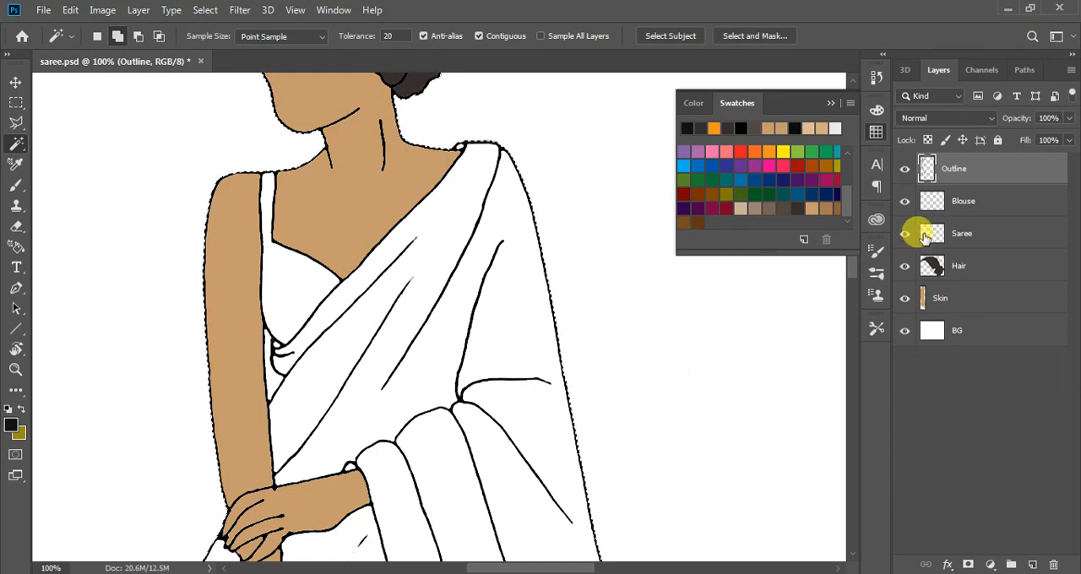
Make the Blouse layer active and set the foreground colour to pale pinkish beige, d7b7a7
click(967, 202)
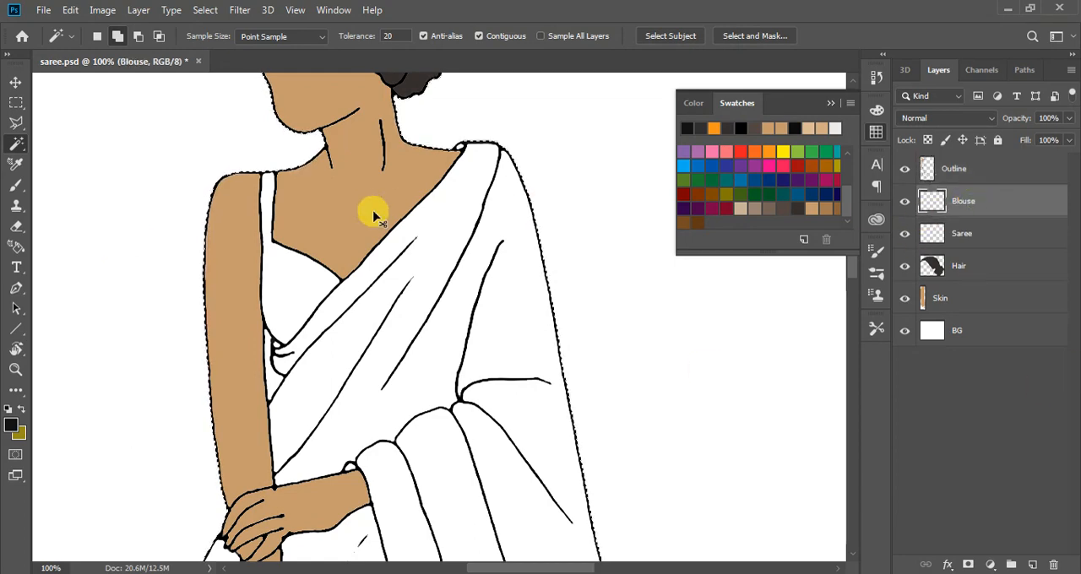
key(ctrl+plus)
drag(543, 568, 516, 567)
scroll(517, 472, up, 3)
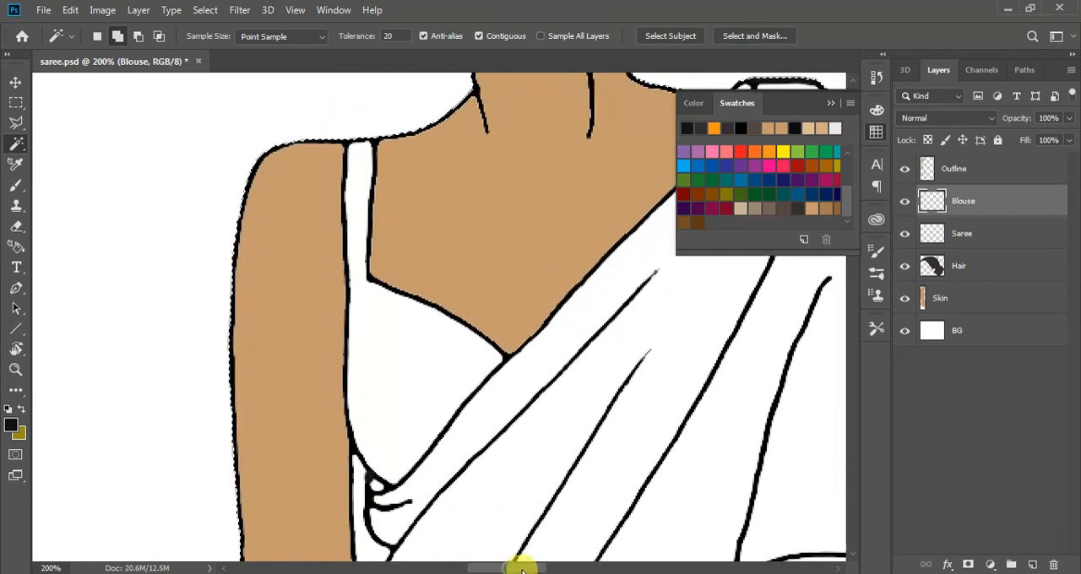
scroll(456, 454, up, 2)
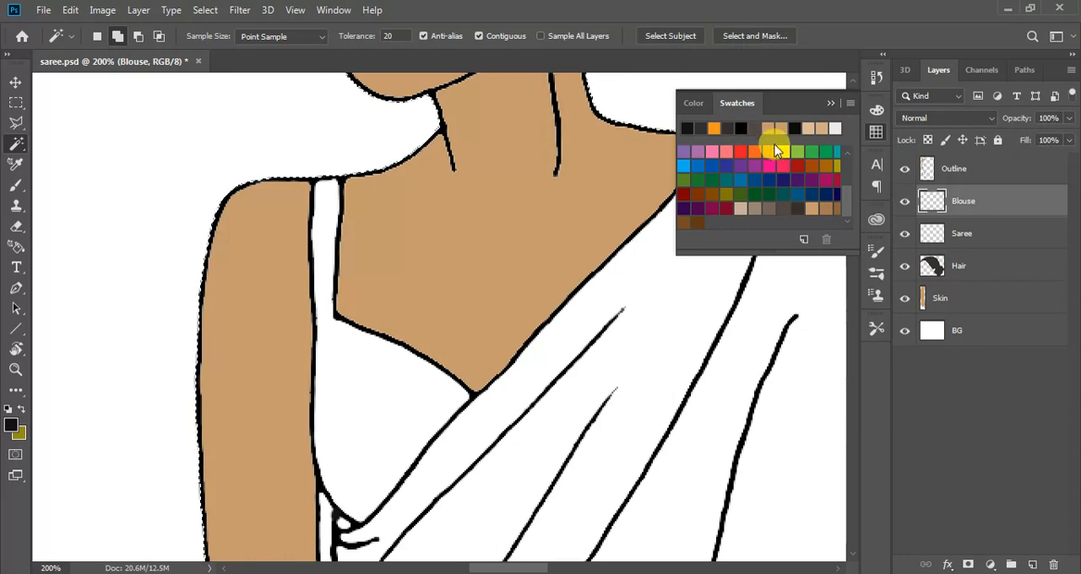
click(756, 145)
click(11, 424)
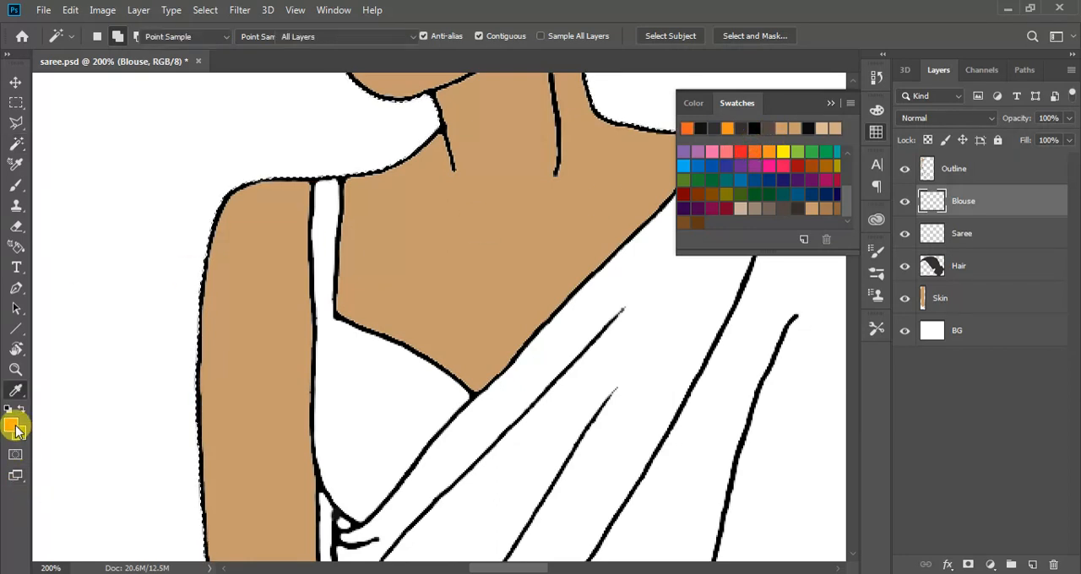
mouse_move(723, 195)
mouse_down()
mouse_move(693, 157)
mouse_move(652, 161)
mouse_move(665, 170)
mouse_move(650, 155)
mouse_up()
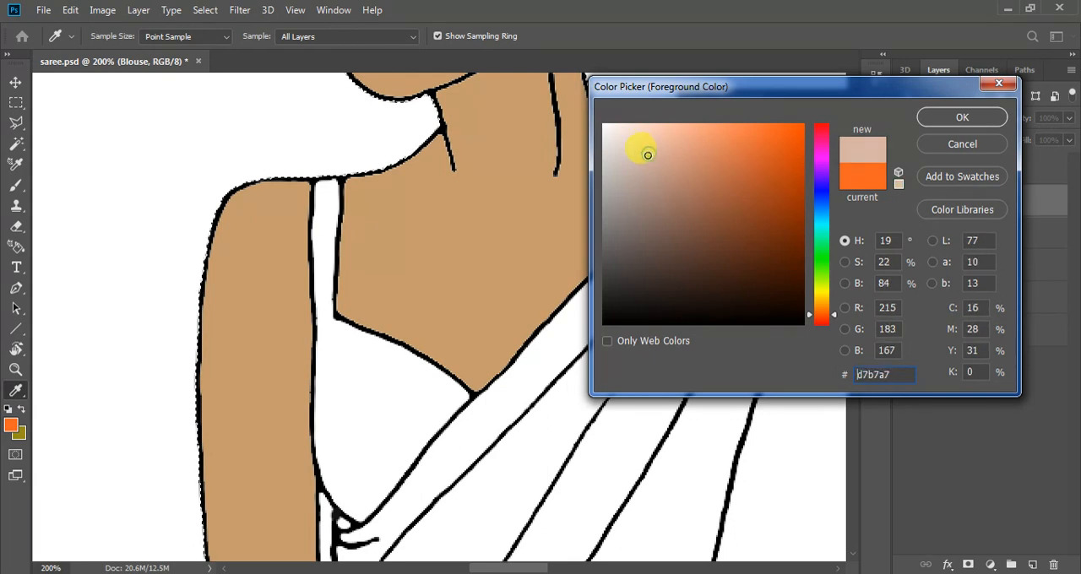
click(936, 124)
Paint the blouse strap and the band below the neckline with the Brush, enlarging it from 4 to 6 px
key(w)
key(b)
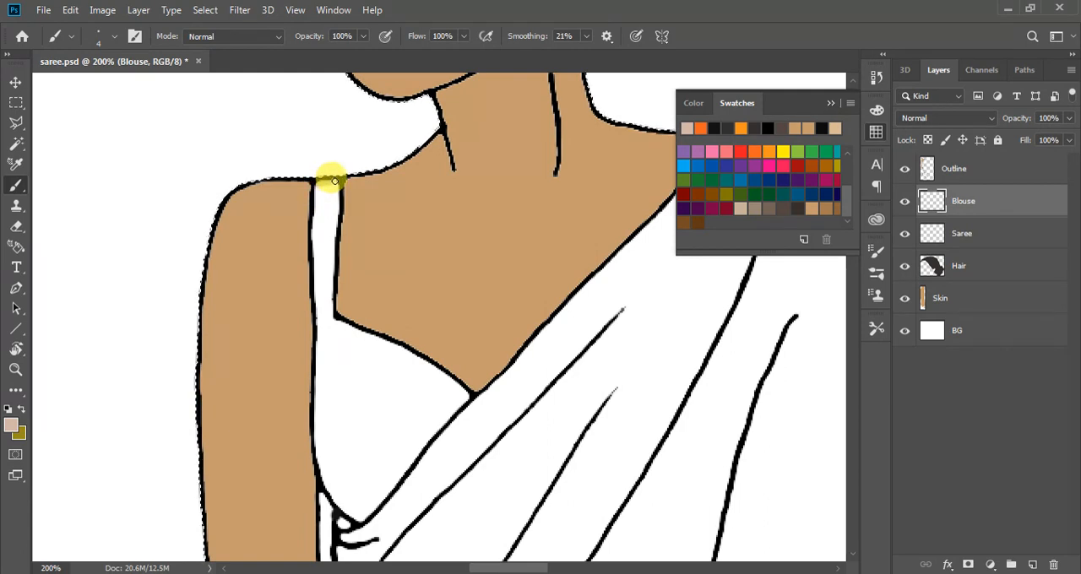
drag(316, 189, 324, 191)
key(bracketright)
key(bracketright)
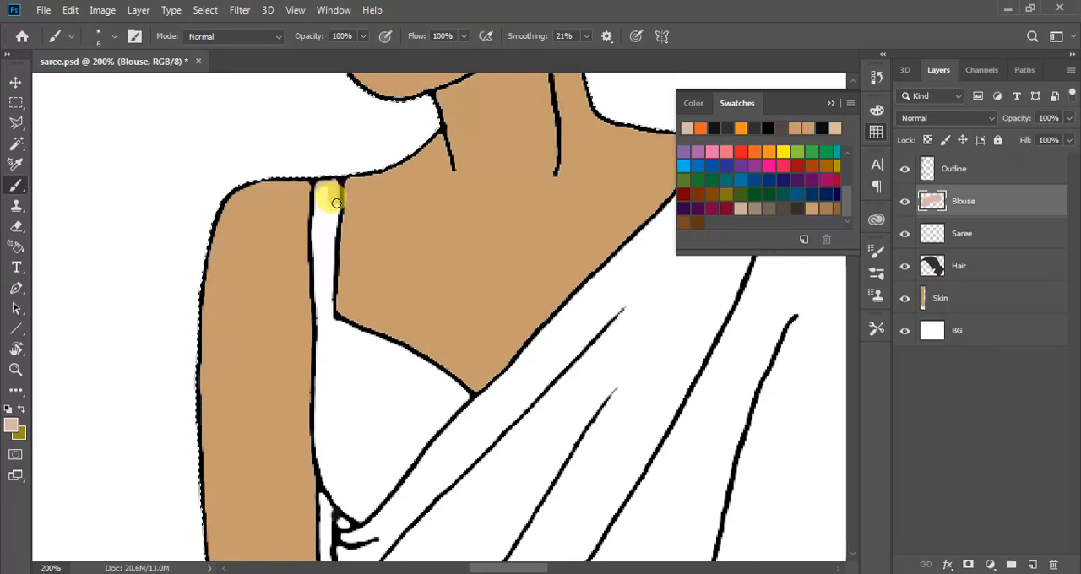
drag(332, 255, 319, 193)
mouse_move(316, 236)
mouse_down()
mouse_move(318, 299)
mouse_move(327, 203)
mouse_move(321, 291)
mouse_move(318, 260)
mouse_move(322, 286)
mouse_move(329, 255)
mouse_move(330, 305)
mouse_move(321, 189)
mouse_move(331, 323)
mouse_move(318, 296)
mouse_move(321, 316)
mouse_move(350, 325)
mouse_move(354, 398)
mouse_move(320, 367)
mouse_move(328, 326)
mouse_move(448, 396)
mouse_up()
Paint the rest of the blouse with a 15 px brush, undoing the stroke that spills over the saree's edge
key(bracketright)
key(bracketright)
key(bracketright)
key(bracketright)
key(bracketright)
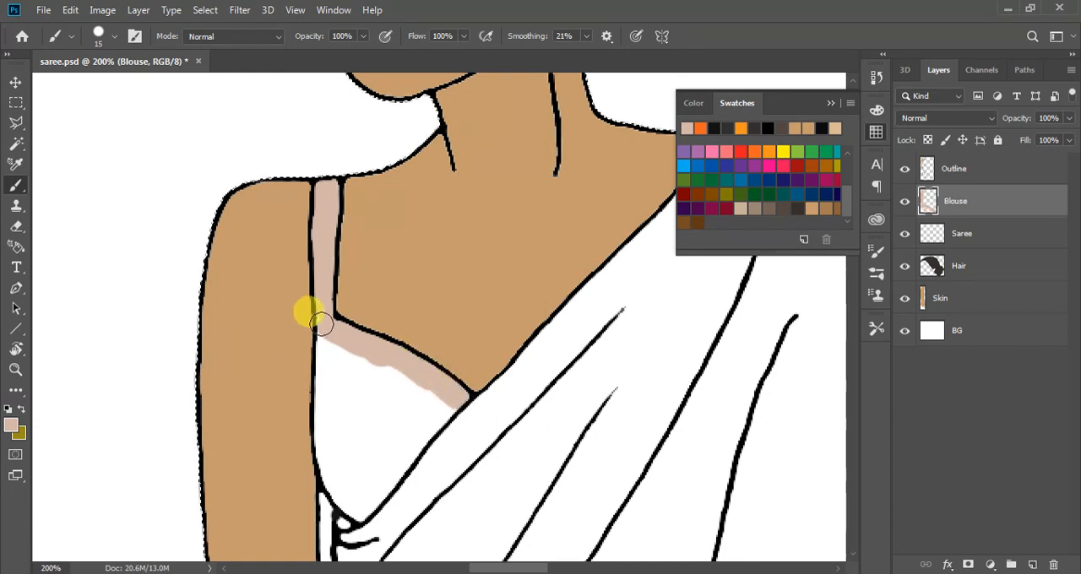
mouse_move(326, 346)
mouse_down()
mouse_move(325, 457)
mouse_move(343, 492)
mouse_move(329, 448)
mouse_move(335, 482)
mouse_move(360, 511)
mouse_move(454, 395)
mouse_up()
click(361, 435)
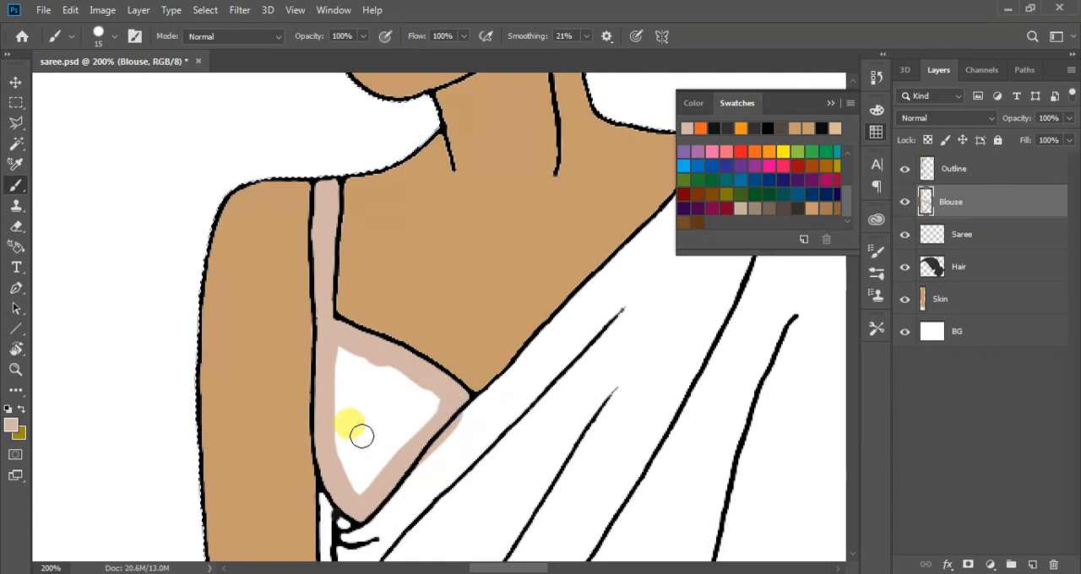
key(ctrl+z)
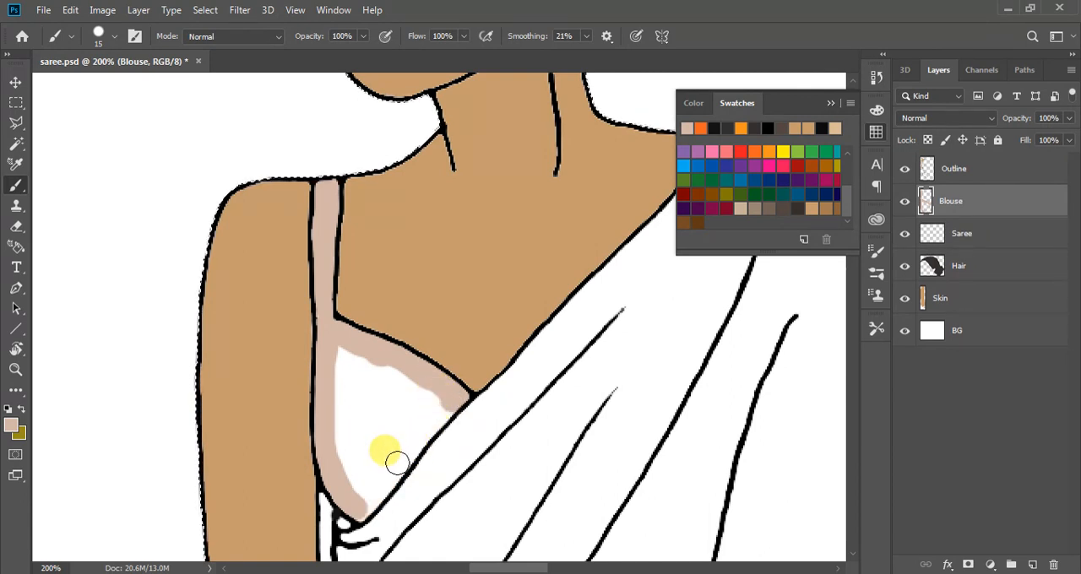
mouse_move(456, 397)
mouse_down()
mouse_move(386, 459)
mouse_move(357, 495)
mouse_move(362, 507)
mouse_move(430, 391)
mouse_move(379, 437)
mouse_move(352, 486)
mouse_move(414, 381)
mouse_move(350, 458)
mouse_move(392, 362)
mouse_move(338, 340)
mouse_move(338, 454)
mouse_move(345, 381)
mouse_move(383, 386)
mouse_move(353, 355)
mouse_move(324, 367)
mouse_move(326, 323)
mouse_move(313, 314)
mouse_move(338, 394)
mouse_move(381, 364)
mouse_move(359, 335)
mouse_up()
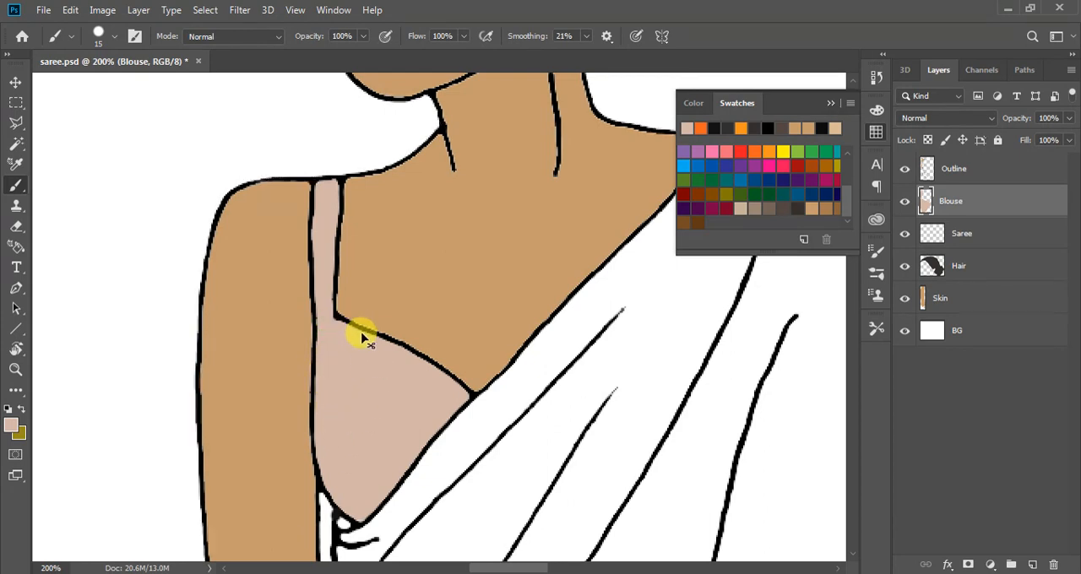
key(ctrl+minus)
key(ctrl+minus)
scroll(174, 253, down, 2)
scroll(633, 361, down, 1)
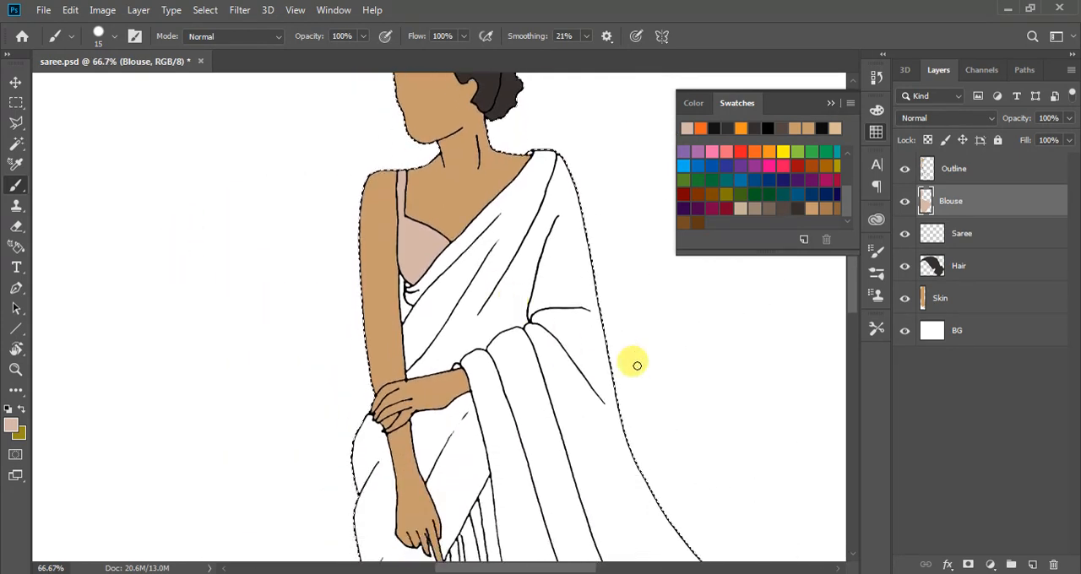
Set up the Brush at 300 px with orange as the foreground colour on the Saree layer
click(767, 129)
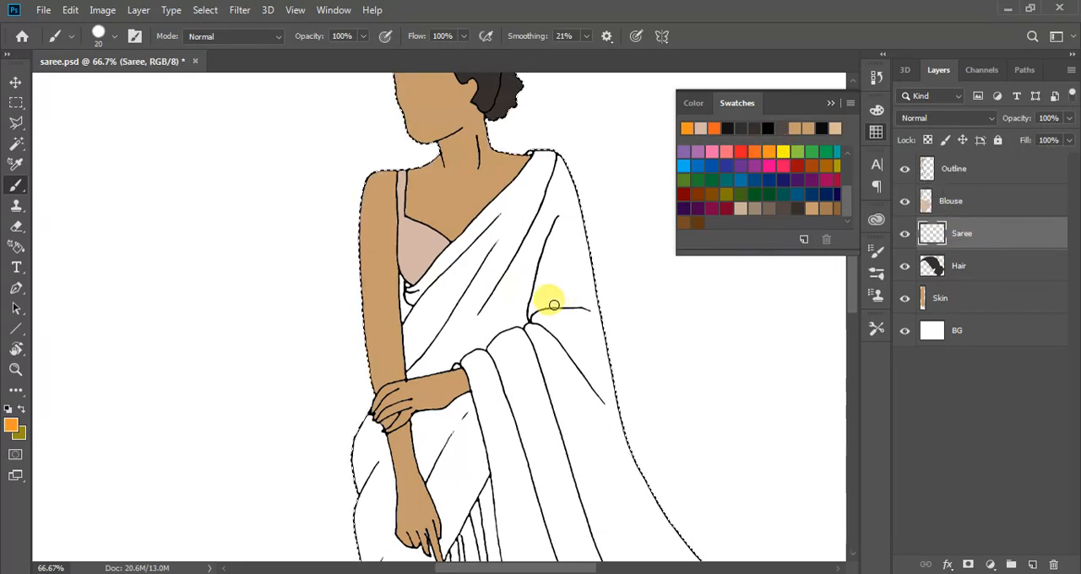
key(bracketright)
key(bracketright)
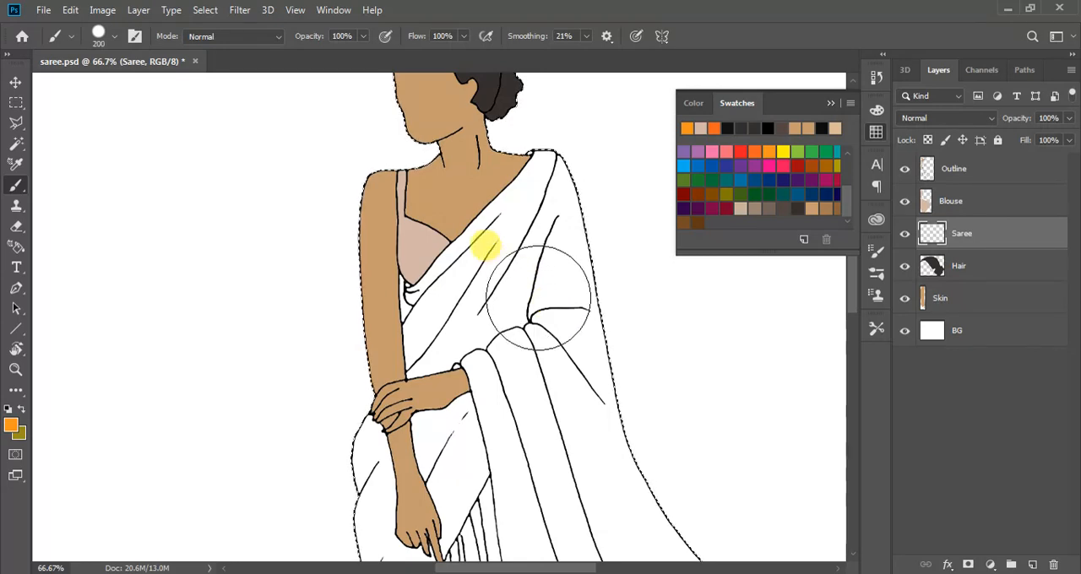
scroll(541, 321, down, 6)
scroll(475, 292, down, 6)
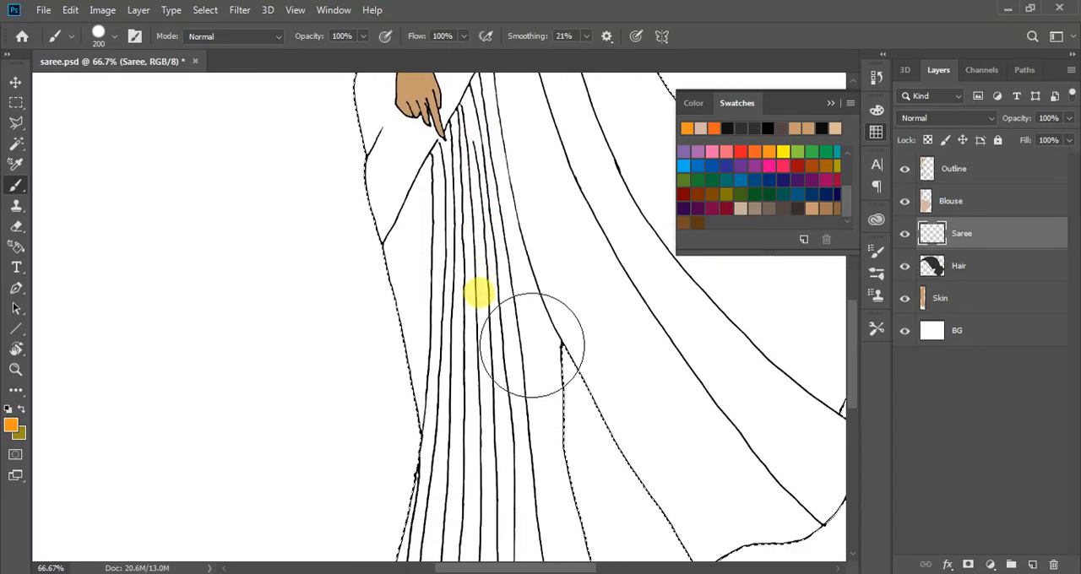
key(bracketright)
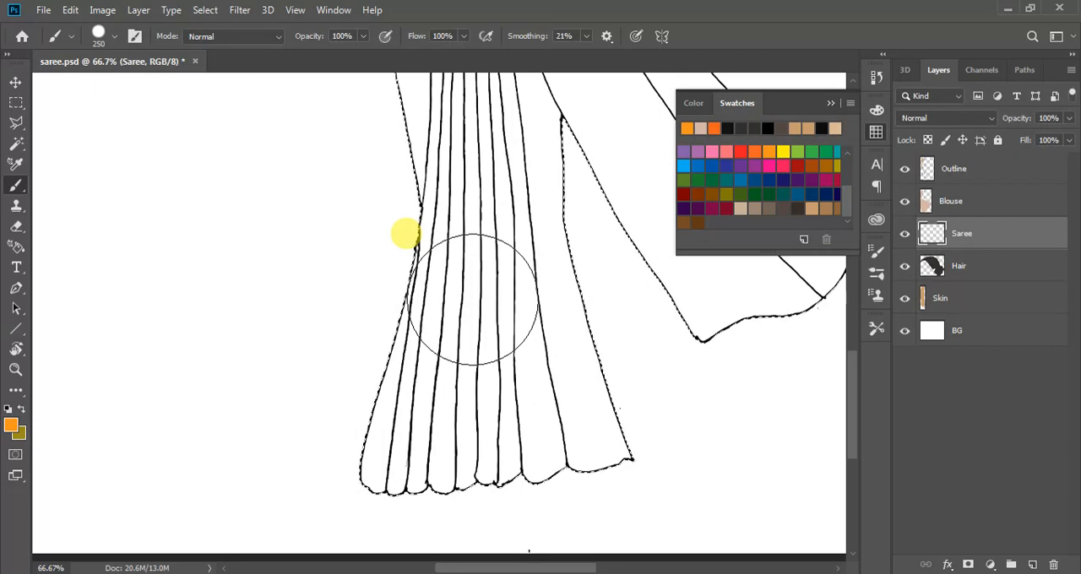
key(bracketright)
Paint the saree's bottom pleats and the inner edge of its trailing end orange with the 300 px brush
mouse_move(482, 241)
mouse_down()
mouse_move(434, 350)
mouse_move(398, 482)
mouse_move(519, 398)
mouse_move(558, 427)
mouse_up()
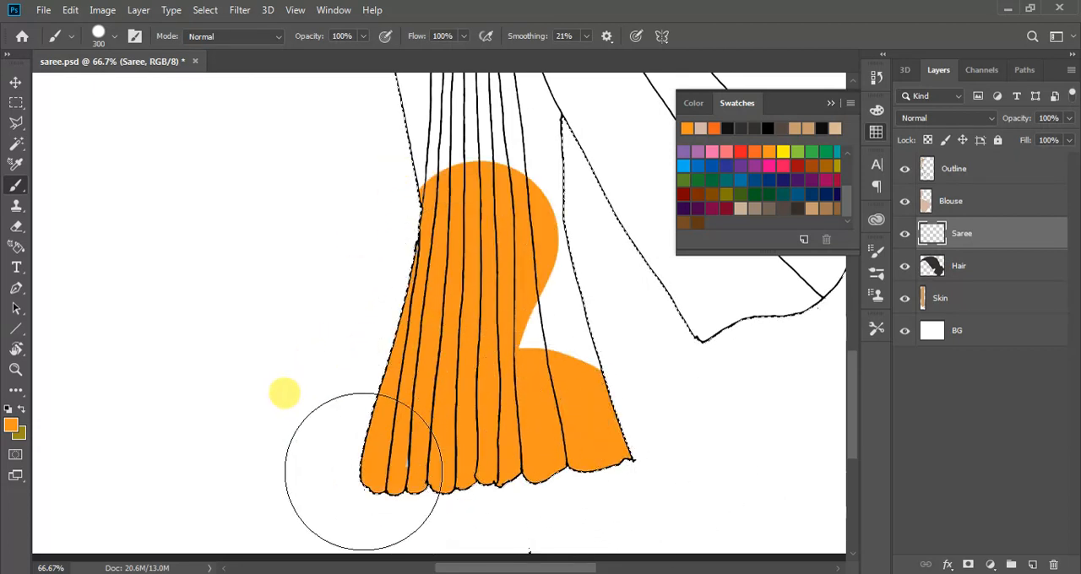
mouse_move(363, 472)
mouse_down()
mouse_move(483, 403)
mouse_move(506, 162)
mouse_move(608, 458)
mouse_move(443, 291)
mouse_move(433, 157)
mouse_move(400, 184)
mouse_move(549, 163)
mouse_move(700, 386)
mouse_up()
scroll(451, 417, up, 2)
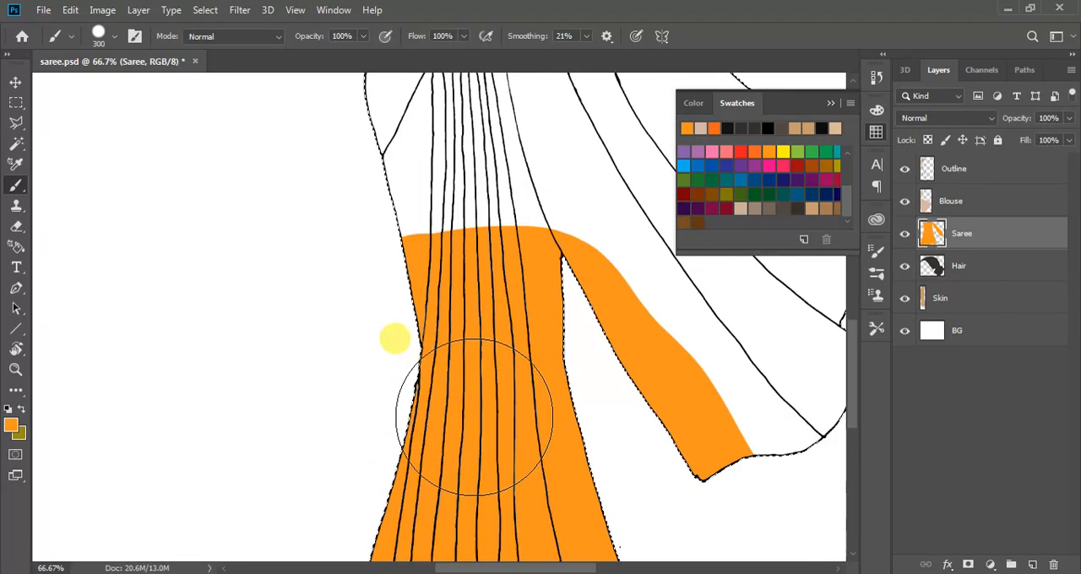
Paint the rest of the trailing end and the upper part of the pleats orange, up to below the lowered hand
scroll(475, 417, up, 1)
mouse_move(386, 313)
mouse_down()
mouse_move(552, 219)
mouse_move(557, 327)
mouse_move(647, 394)
mouse_move(708, 493)
mouse_move(793, 464)
mouse_move(765, 412)
mouse_move(577, 349)
mouse_move(684, 322)
mouse_move(700, 458)
mouse_up()
drag(497, 566, 544, 570)
scroll(606, 459, up, 1)
mouse_move(605, 459)
mouse_down()
mouse_move(701, 451)
mouse_move(710, 347)
mouse_move(730, 308)
mouse_move(600, 365)
mouse_move(524, 421)
mouse_move(594, 255)
mouse_move(498, 275)
mouse_move(423, 253)
mouse_move(514, 137)
mouse_move(417, 190)
mouse_move(351, 271)
mouse_move(308, 292)
mouse_move(227, 299)
mouse_up()
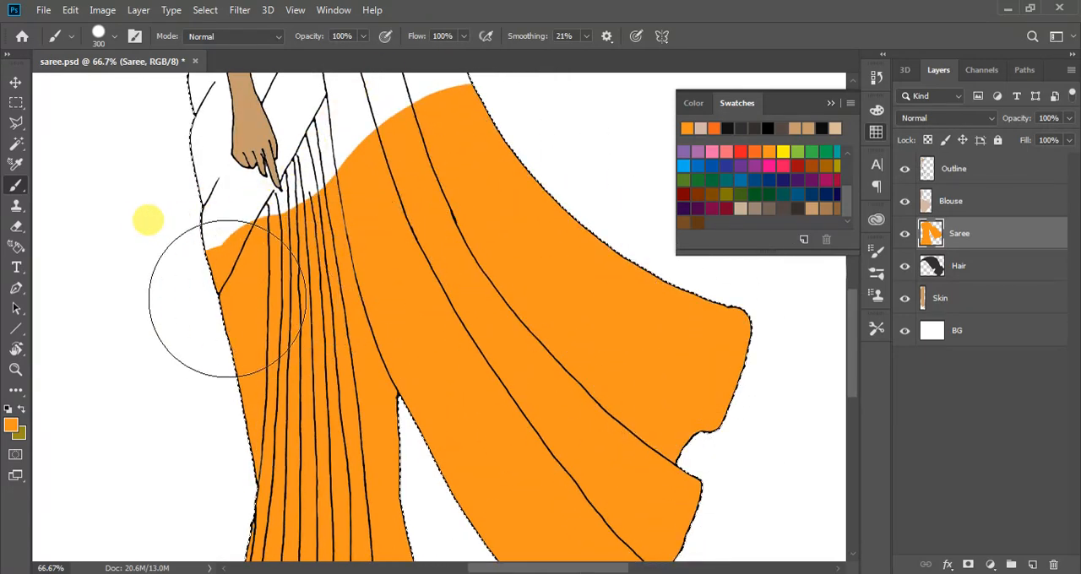
Paint the hanging drape orange from the hip up to the shoulder, keeping clear of the blouse and arms
scroll(441, 344, up, 5)
mouse_move(500, 380)
mouse_down()
mouse_move(434, 160)
mouse_move(414, 320)
mouse_move(447, 411)
mouse_up()
scroll(482, 349, up, 4)
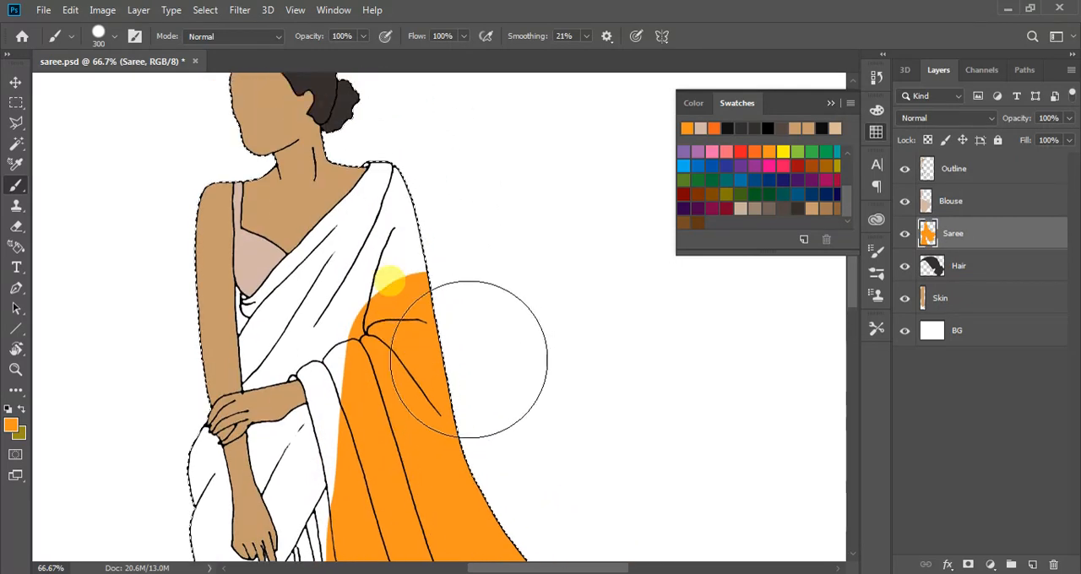
mouse_move(469, 359)
mouse_down()
mouse_move(442, 189)
mouse_move(479, 266)
mouse_move(436, 245)
mouse_move(418, 277)
mouse_move(389, 364)
mouse_move(410, 437)
mouse_up()
Paint the saree around the lowered forearm orange, leaving a margin beside the skin
scroll(608, 321, down, 4)
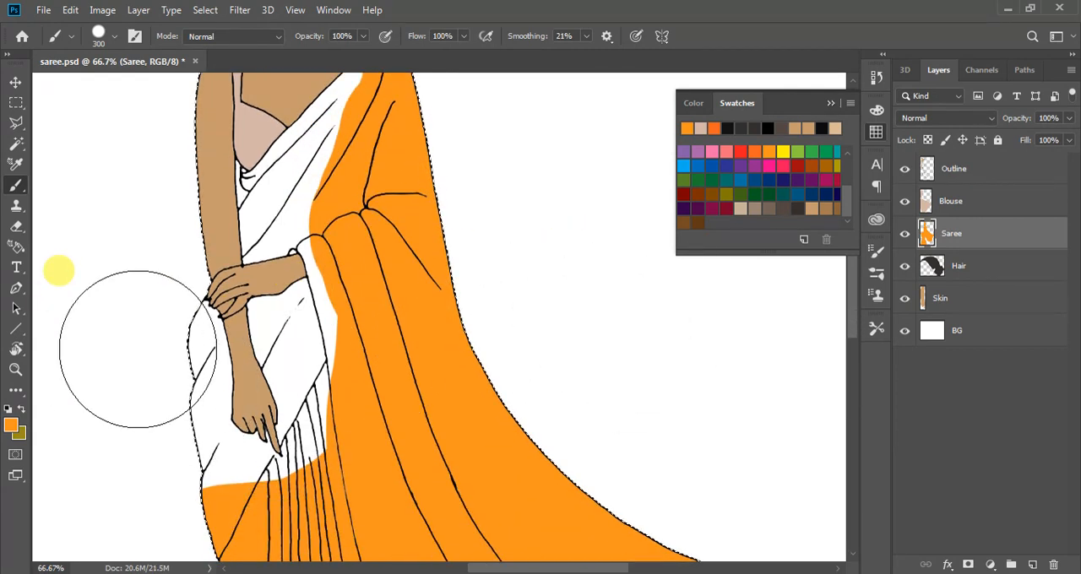
mouse_move(136, 384)
mouse_down()
mouse_move(150, 481)
mouse_move(196, 520)
mouse_move(189, 528)
mouse_move(246, 559)
mouse_move(295, 564)
mouse_move(369, 508)
mouse_move(384, 429)
mouse_move(378, 351)
mouse_move(397, 330)
mouse_move(402, 297)
mouse_move(395, 272)
mouse_up()
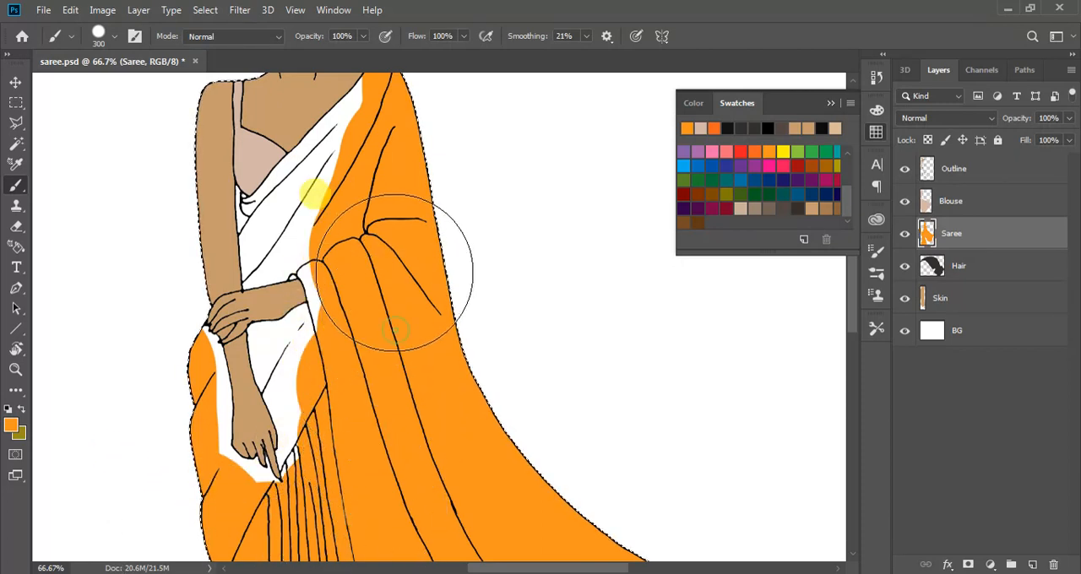
scroll(566, 285, down, 2)
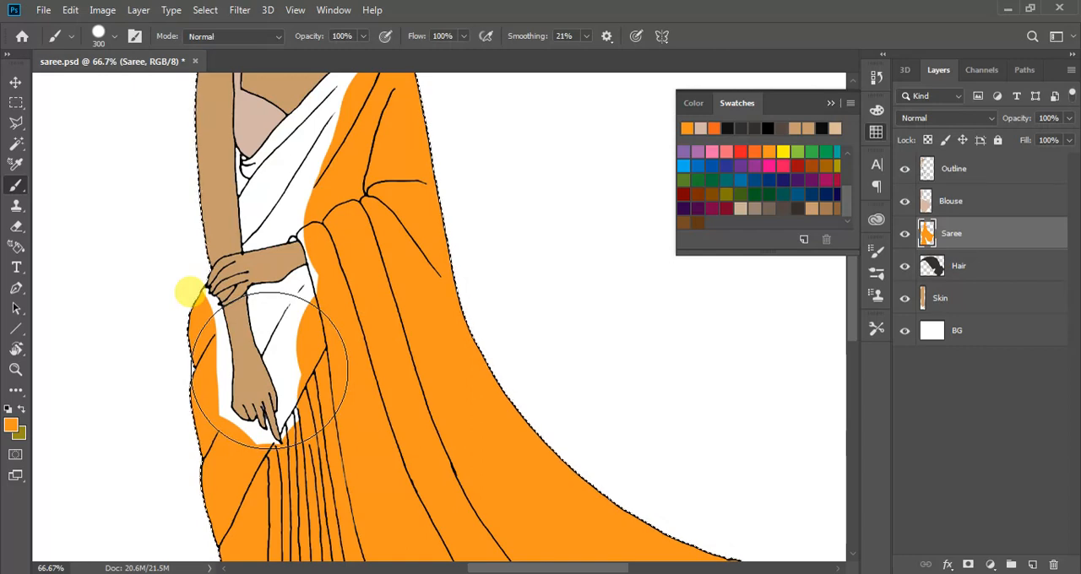
Reduce the brush to 40 px and fill the gap between the saree's outer fold and the lowered forearm with orange
key(bracketright)
key(bracketleft)
key(bracketleft)
key(bracketleft)
key(bracketleft)
key(bracketleft)
key(bracketleft)
key(bracketleft)
key(bracketleft)
key(bracketleft)
key(bracketleft)
key(bracketleft)
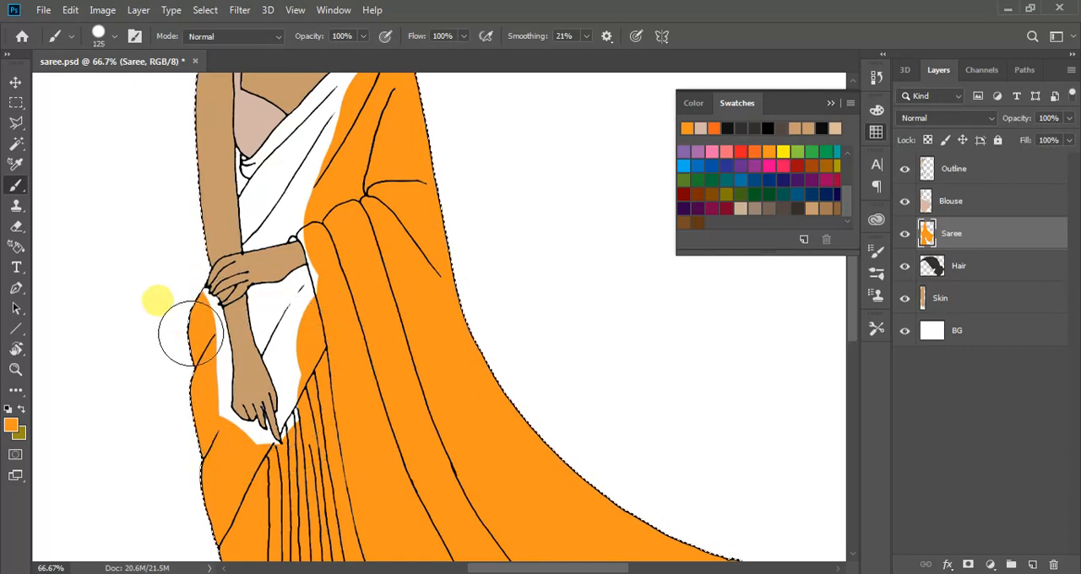
key(bracketleft)
key(bracketleft)
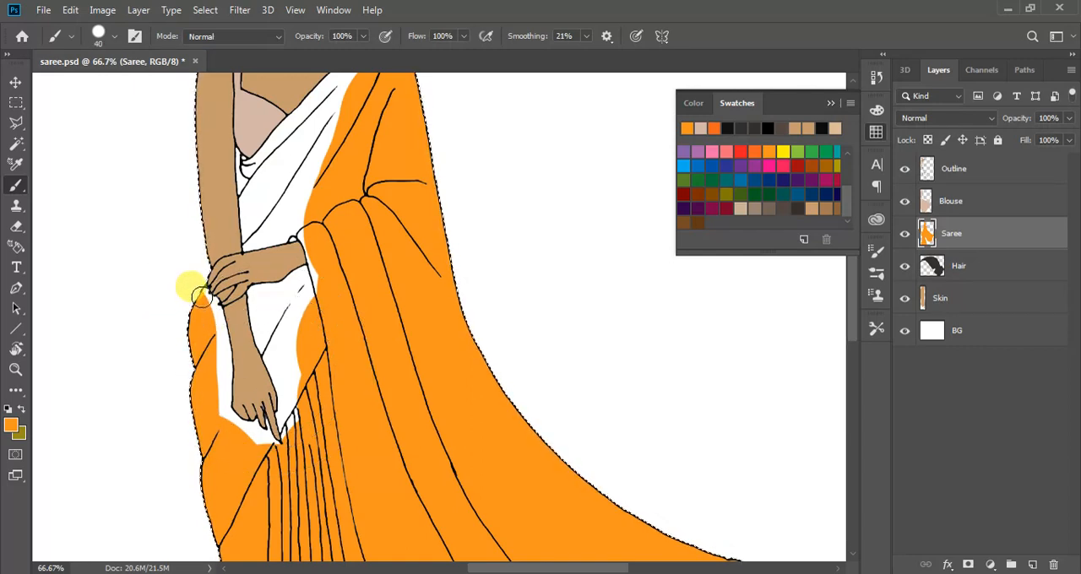
key(ctrl+plus)
key(ctrl+plus)
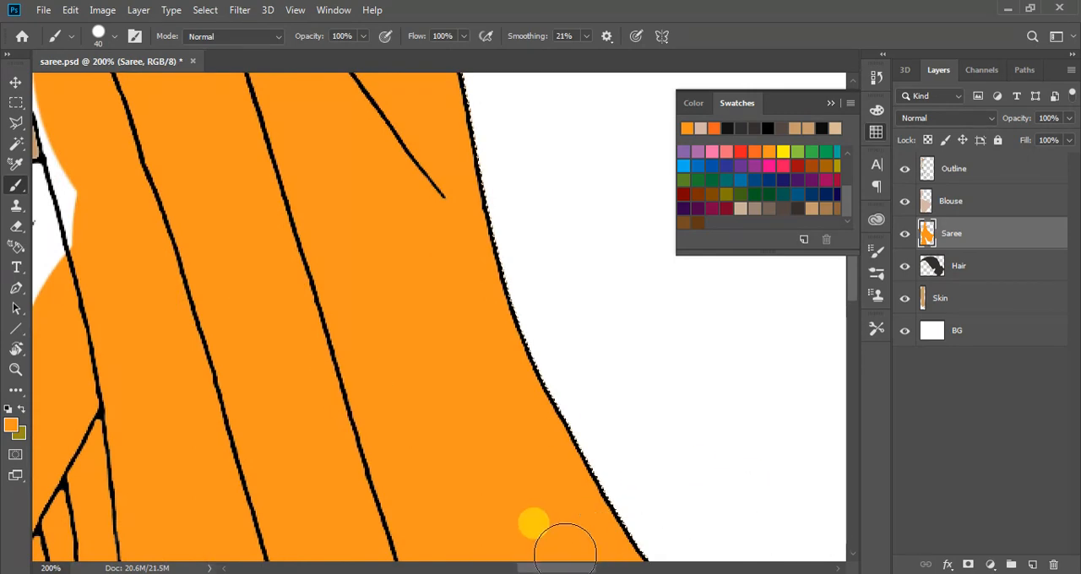
drag(562, 565, 497, 565)
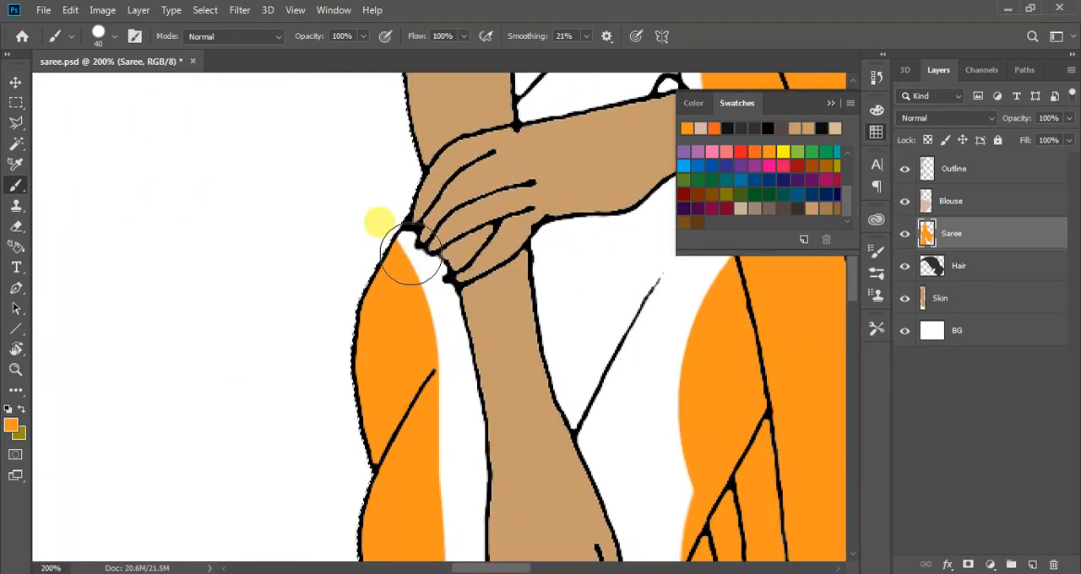
drag(418, 279, 451, 444)
click(454, 448)
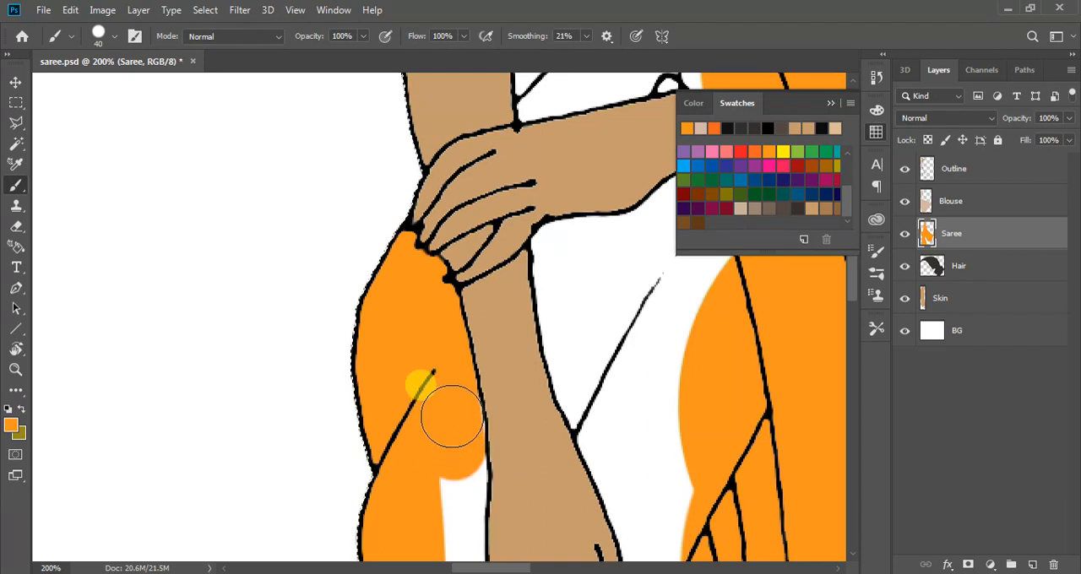
scroll(434, 435, down, 3)
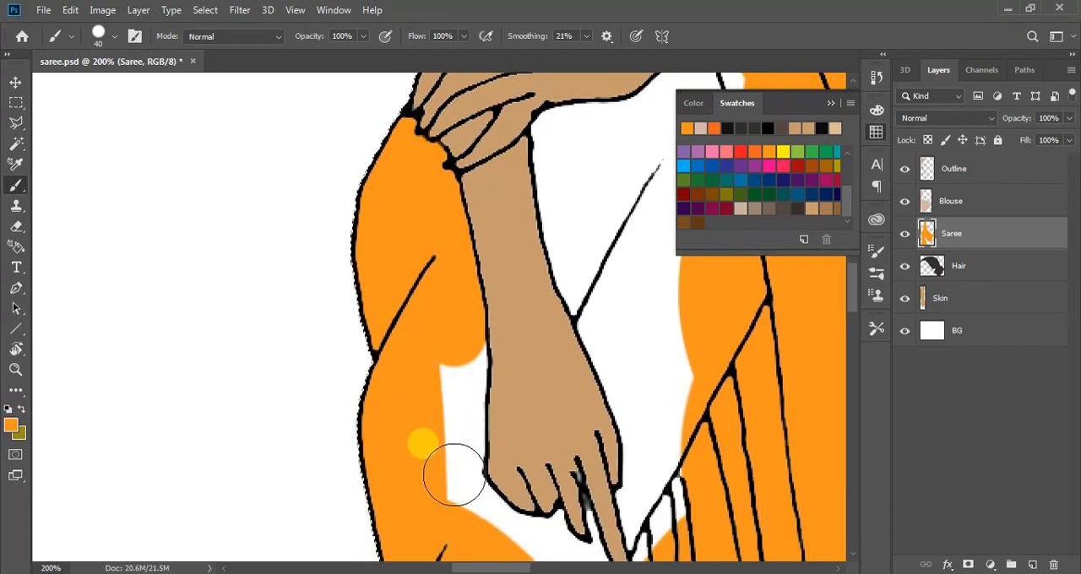
drag(453, 475, 456, 359)
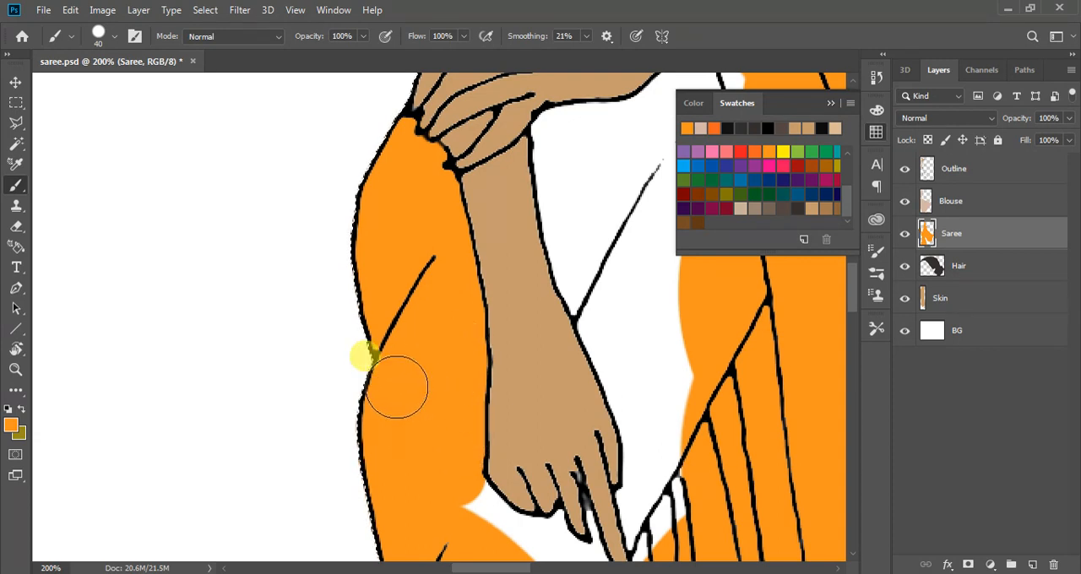
Fill the gap beneath the fingers of the lowered hand with orange, up to the first pleats
scroll(397, 387, down, 5)
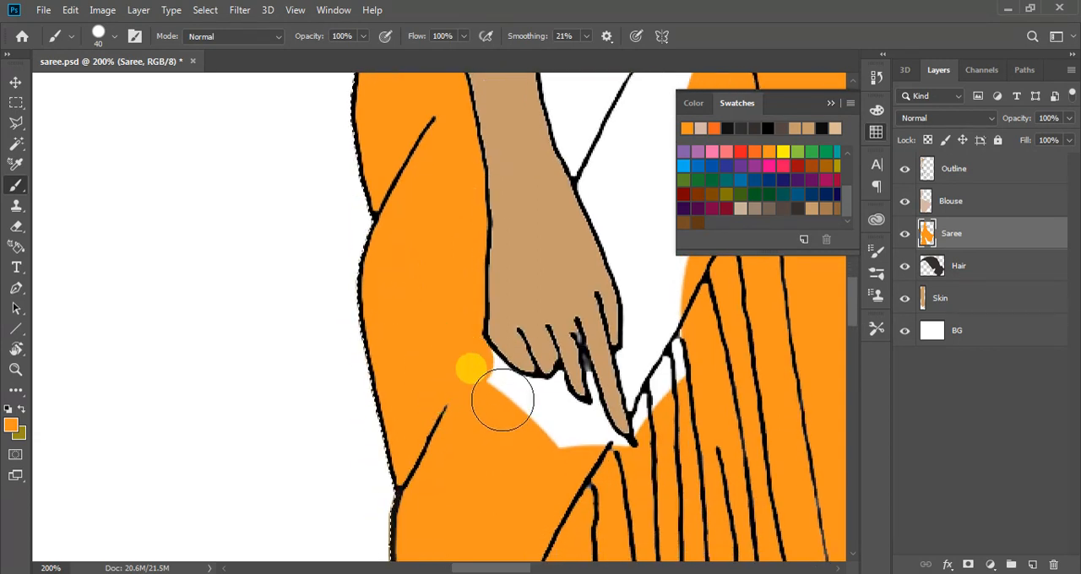
mouse_move(503, 400)
mouse_down()
mouse_move(556, 420)
mouse_move(535, 408)
mouse_move(564, 412)
mouse_move(585, 399)
mouse_move(597, 407)
mouse_move(553, 453)
mouse_move(614, 447)
mouse_move(607, 390)
mouse_move(645, 378)
mouse_move(641, 363)
mouse_move(661, 408)
mouse_move(691, 393)
mouse_move(677, 335)
mouse_up()
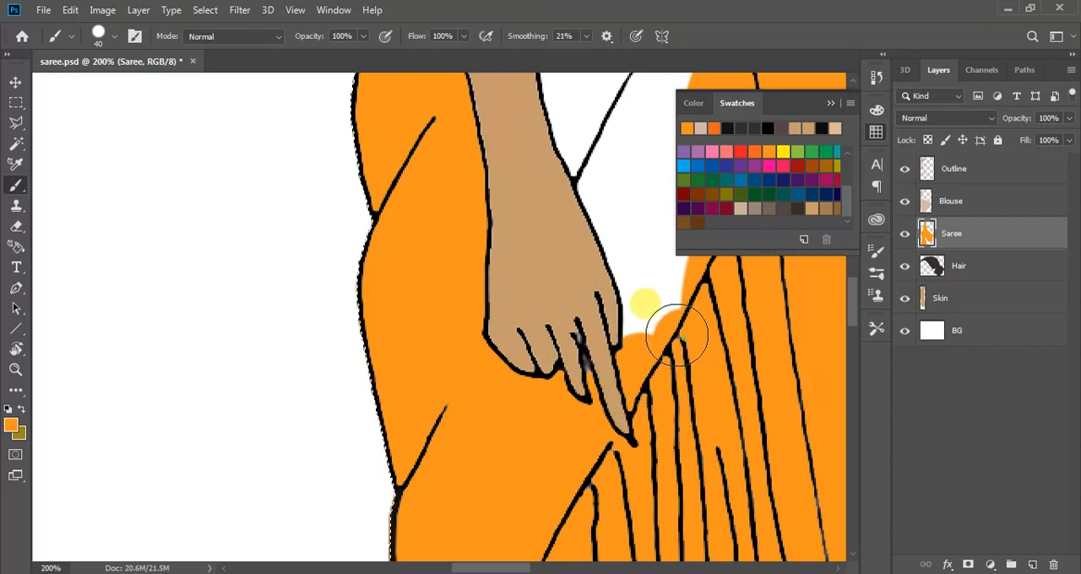
scroll(579, 423, up, 5)
scroll(515, 567, right, 5)
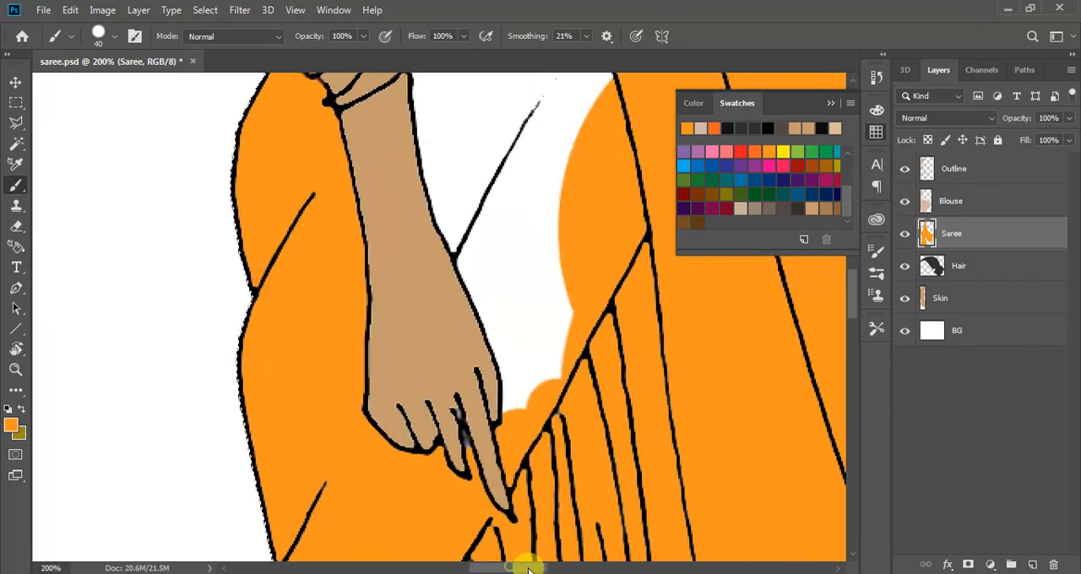
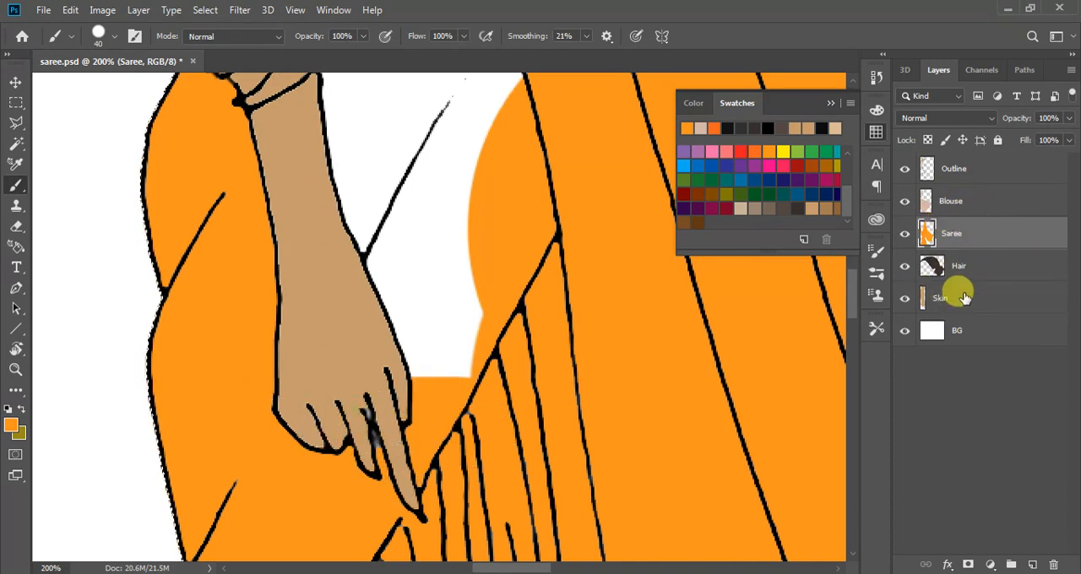
Fill the white area between the lowered forearm and the pleats with orange, up to the underside of the folded arm
click(392, 245)
mouse_move(413, 302)
mouse_down()
mouse_move(435, 360)
mouse_move(460, 379)
mouse_move(467, 198)
mouse_move(435, 253)
mouse_move(406, 203)
mouse_move(490, 270)
mouse_up()
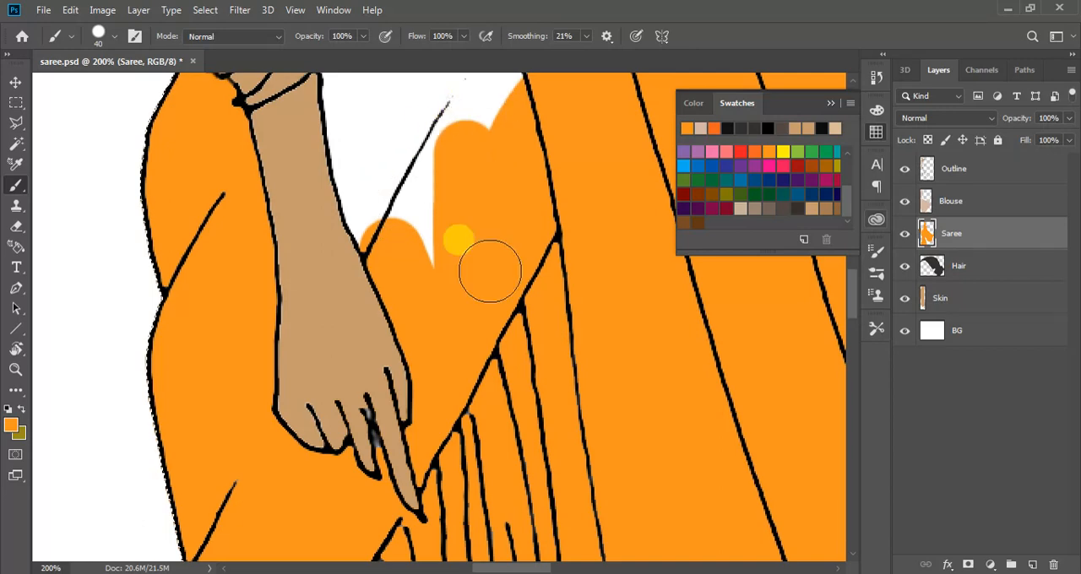
scroll(490, 270, up, 3)
click(349, 222)
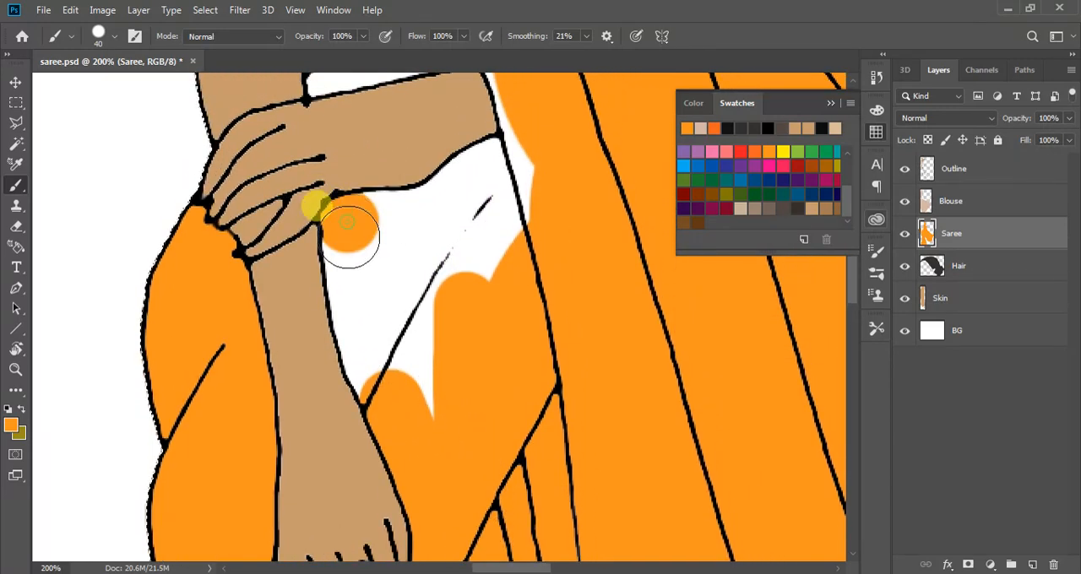
mouse_move(360, 303)
mouse_down()
mouse_move(386, 389)
mouse_move(440, 391)
mouse_move(445, 415)
mouse_move(392, 203)
mouse_move(368, 220)
mouse_move(438, 215)
mouse_move(501, 166)
mouse_move(473, 177)
mouse_move(428, 236)
mouse_move(391, 391)
mouse_move(407, 348)
mouse_move(541, 195)
mouse_move(472, 315)
mouse_move(550, 170)
mouse_move(533, 172)
mouse_move(529, 139)
mouse_up()
scroll(527, 381, up, 6)
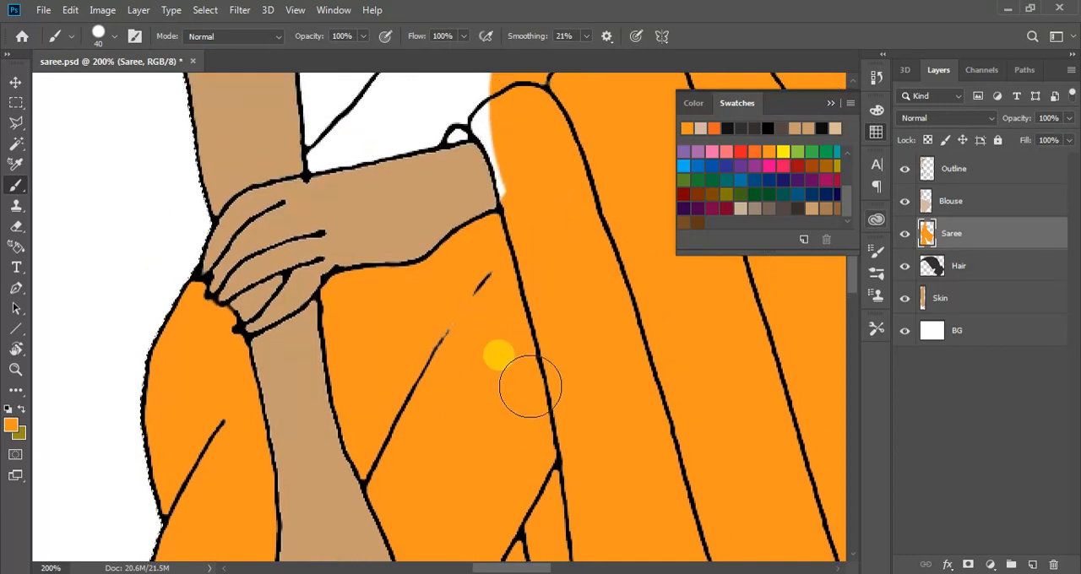
Paint the saree just above the folded forearm orange and erase the spill over the upper arm
scroll(531, 387, up, 1)
mouse_move(530, 416)
mouse_down()
mouse_move(497, 324)
mouse_move(460, 308)
mouse_move(443, 324)
mouse_move(462, 329)
mouse_move(470, 326)
mouse_move(439, 322)
mouse_move(399, 333)
mouse_move(428, 334)
mouse_move(321, 358)
mouse_move(384, 358)
mouse_move(392, 352)
mouse_move(377, 351)
mouse_move(564, 304)
mouse_move(335, 358)
mouse_move(292, 355)
mouse_up()
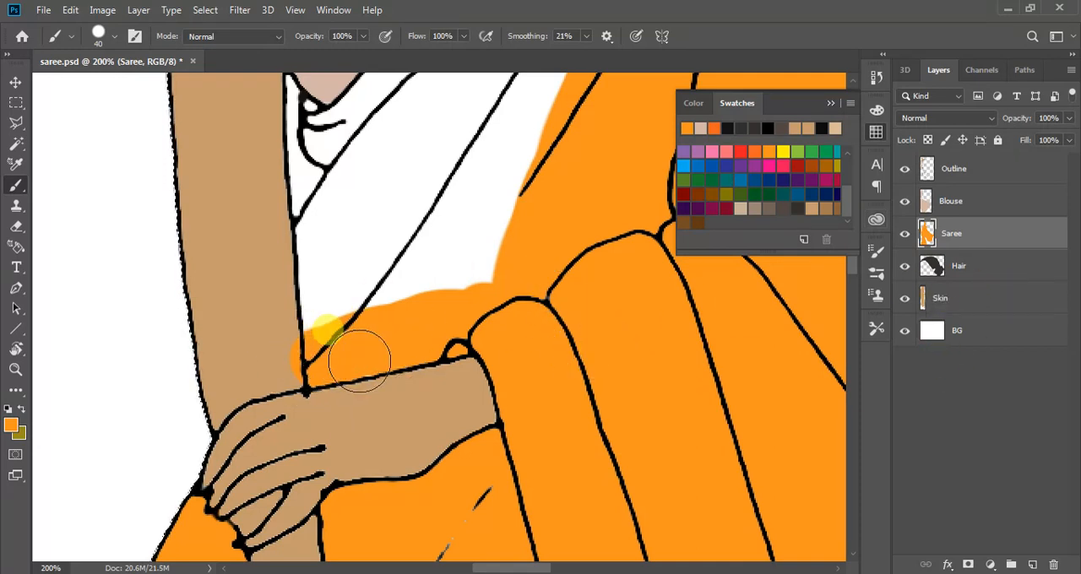
key(e)
drag(297, 365, 284, 351)
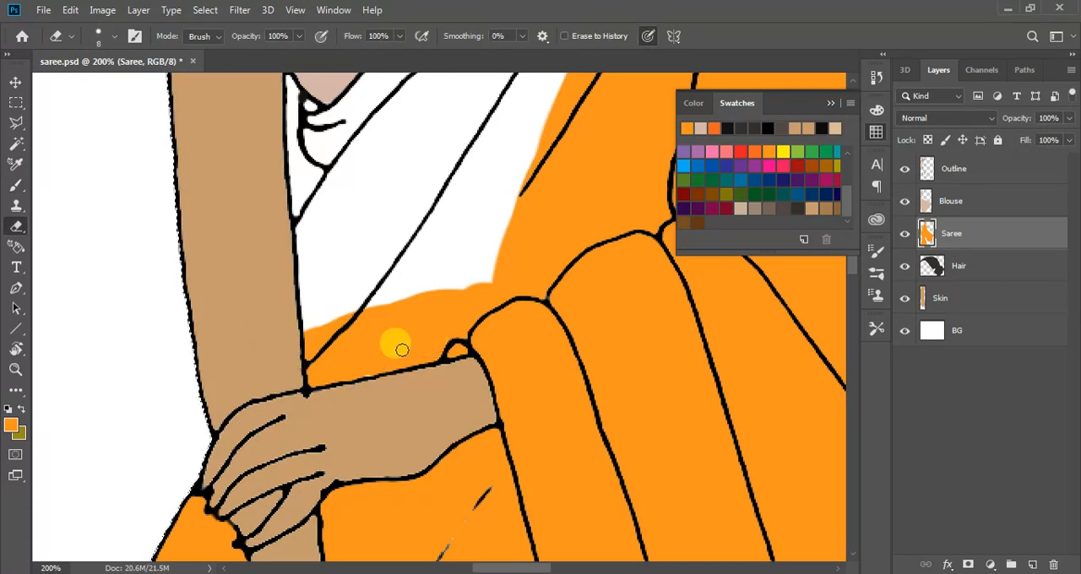
Paint the waist drape orange between the upper arm and the painted folds, cleaning the arm's edge with the Eraser
key(b)
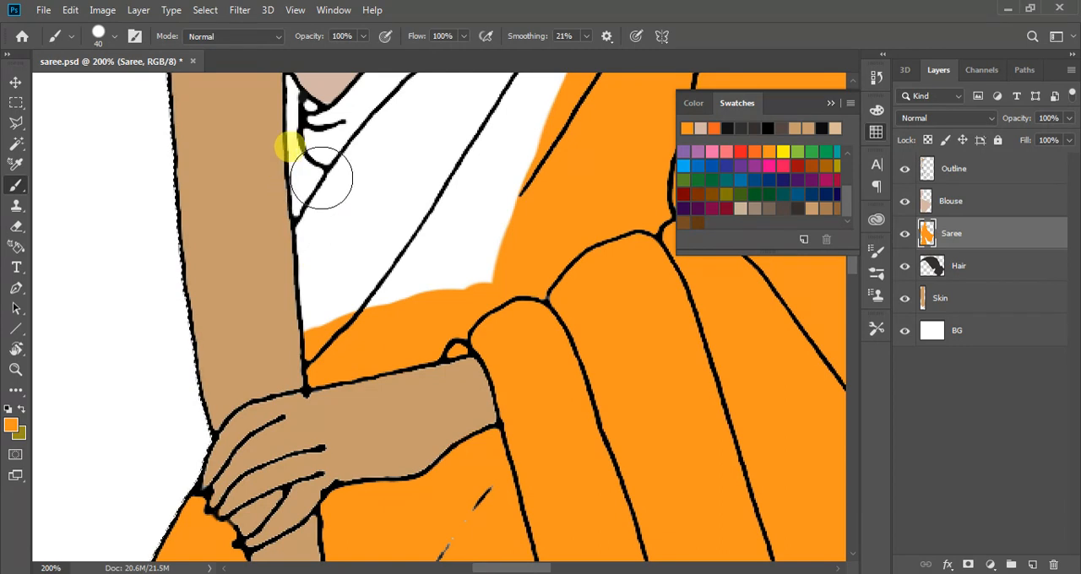
scroll(364, 271, up, 5)
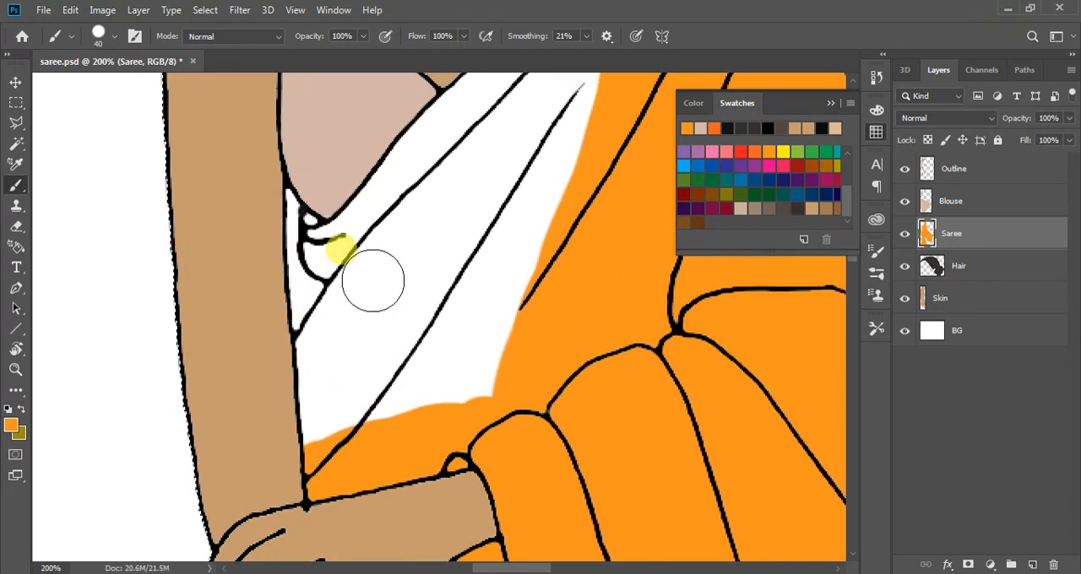
mouse_move(352, 314)
mouse_down()
mouse_move(326, 365)
mouse_move(329, 446)
mouse_move(502, 392)
mouse_move(455, 377)
mouse_move(375, 377)
mouse_move(585, 292)
mouse_move(433, 352)
mouse_move(481, 286)
mouse_move(599, 237)
mouse_move(369, 300)
mouse_move(371, 291)
mouse_move(333, 390)
mouse_move(294, 408)
mouse_up()
key(e)
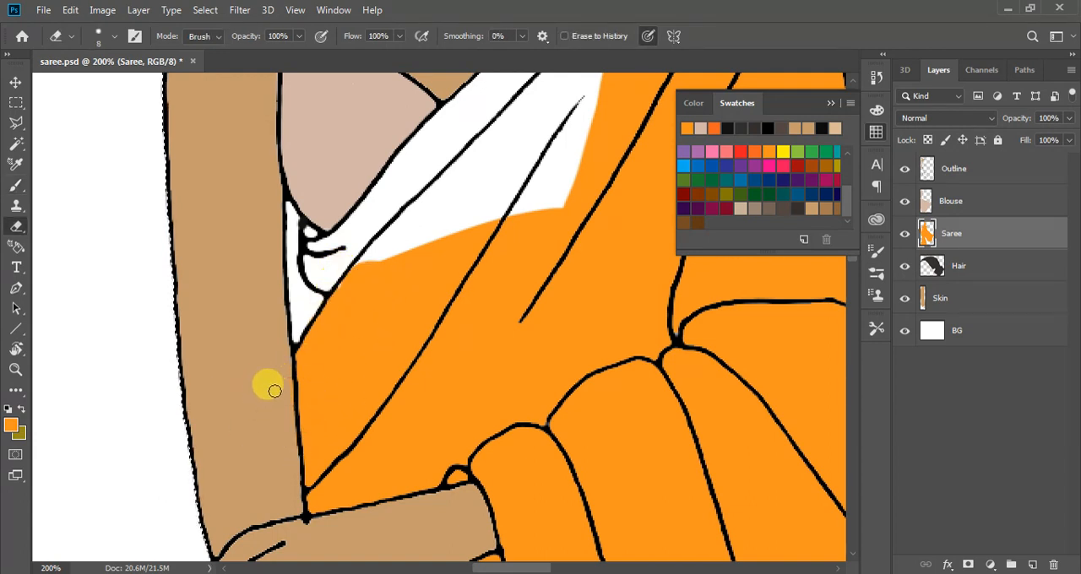
scroll(411, 333, up, 3)
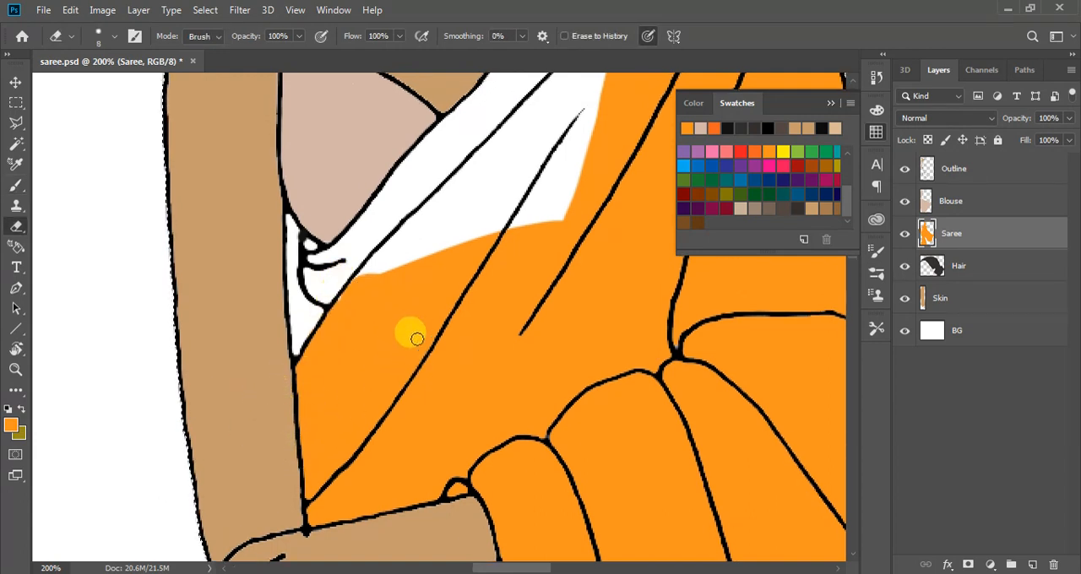
Paint the drape orange along the blouse's lower edge and fill the white area across the chest folds
key(b)
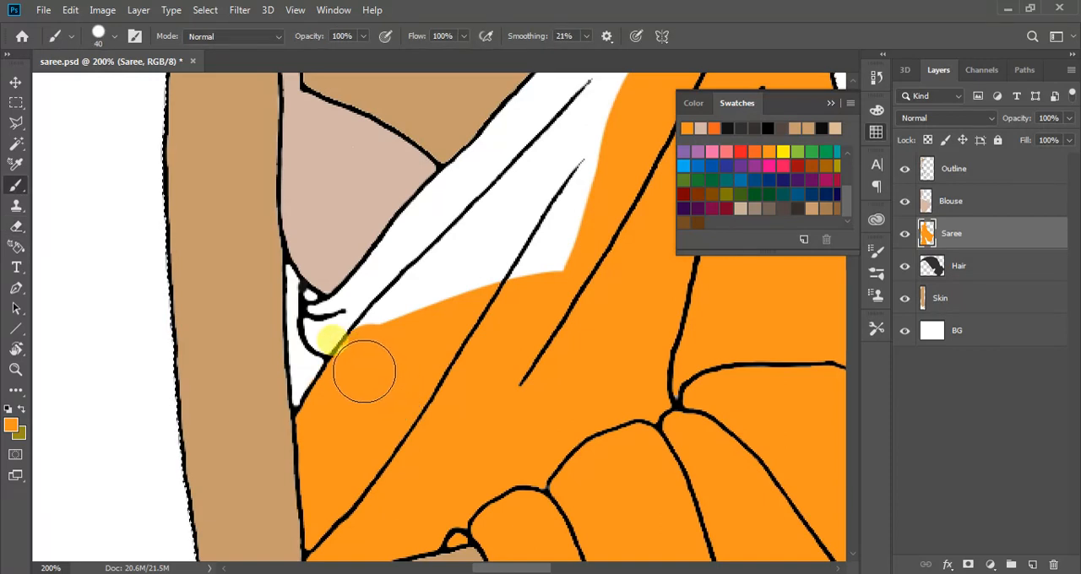
scroll(380, 352, up, 2)
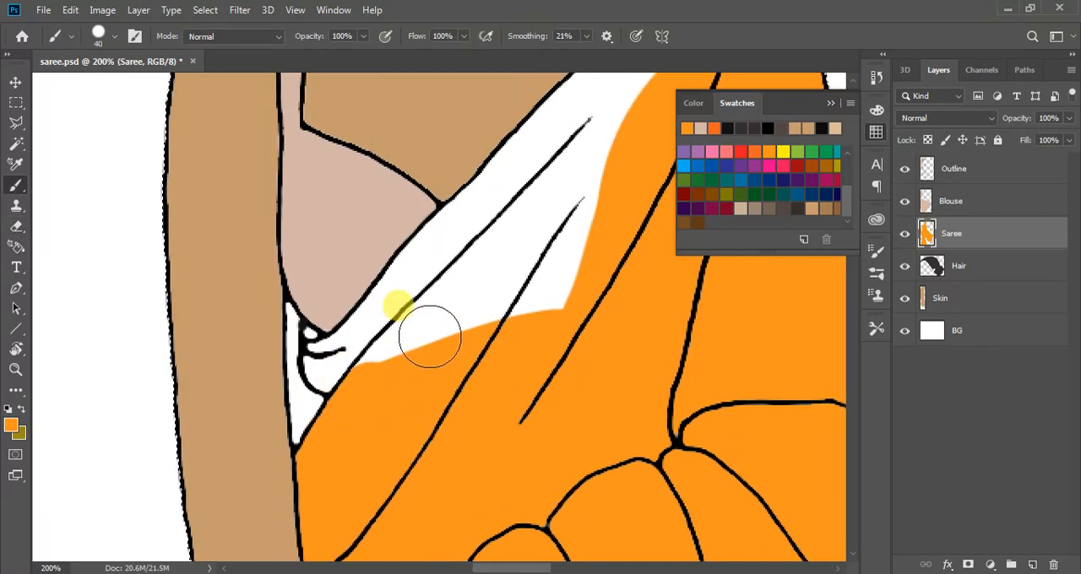
click(468, 227)
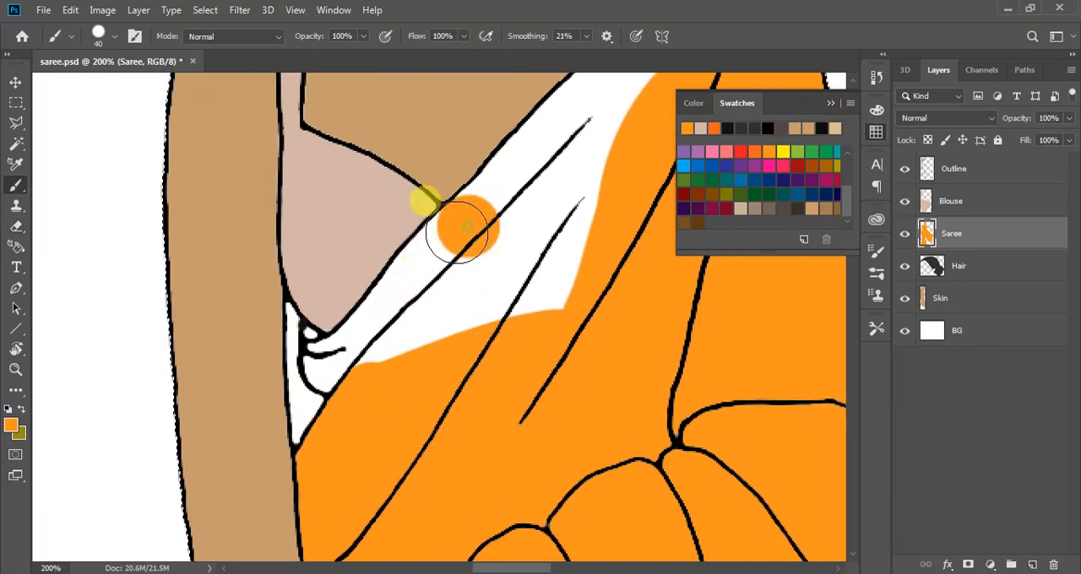
shift+click(420, 274)
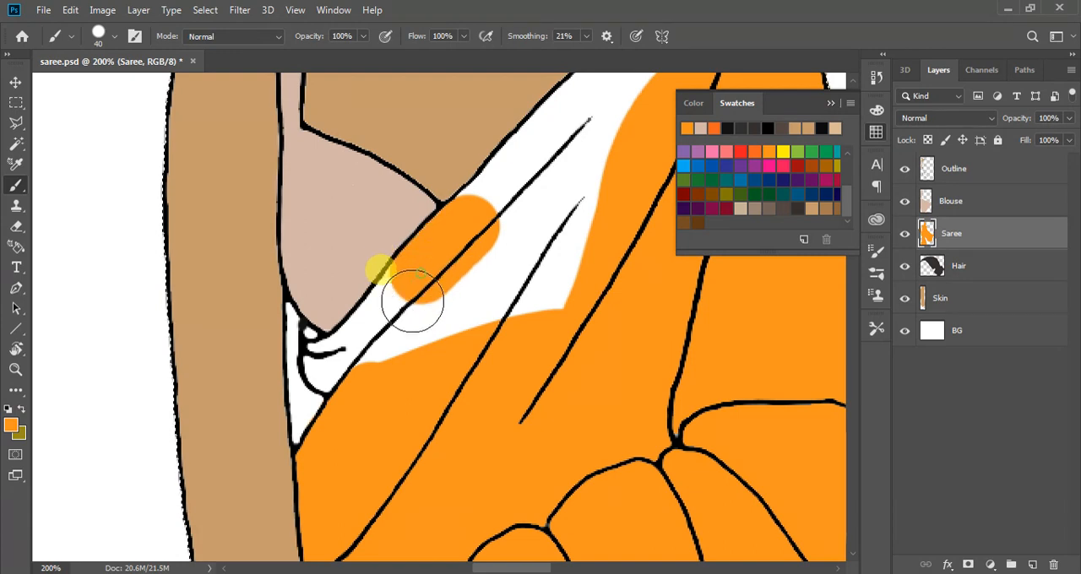
shift+click(379, 329)
mouse_move(358, 353)
mouse_down()
mouse_move(530, 320)
mouse_move(588, 299)
mouse_move(459, 319)
mouse_move(630, 277)
mouse_move(511, 299)
mouse_move(607, 235)
mouse_move(590, 220)
mouse_move(474, 278)
mouse_move(637, 173)
mouse_move(592, 184)
mouse_move(471, 289)
mouse_move(470, 367)
mouse_move(374, 385)
mouse_up()
Reduce the brush to 10 px and fill the small folds below the blouse's lower tip with orange
key(ctrl+plus)
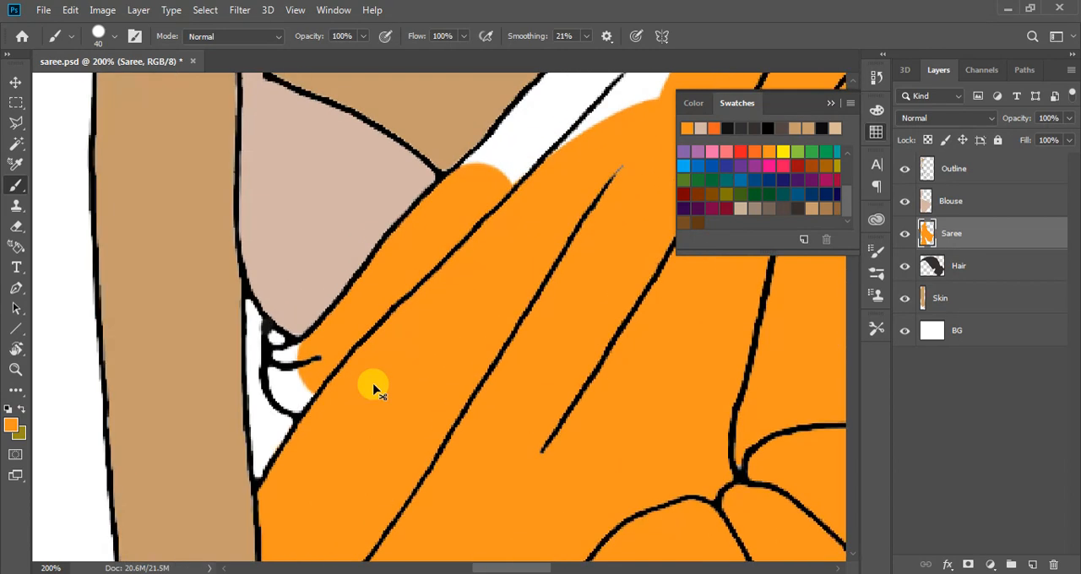
scroll(311, 383, up, 1)
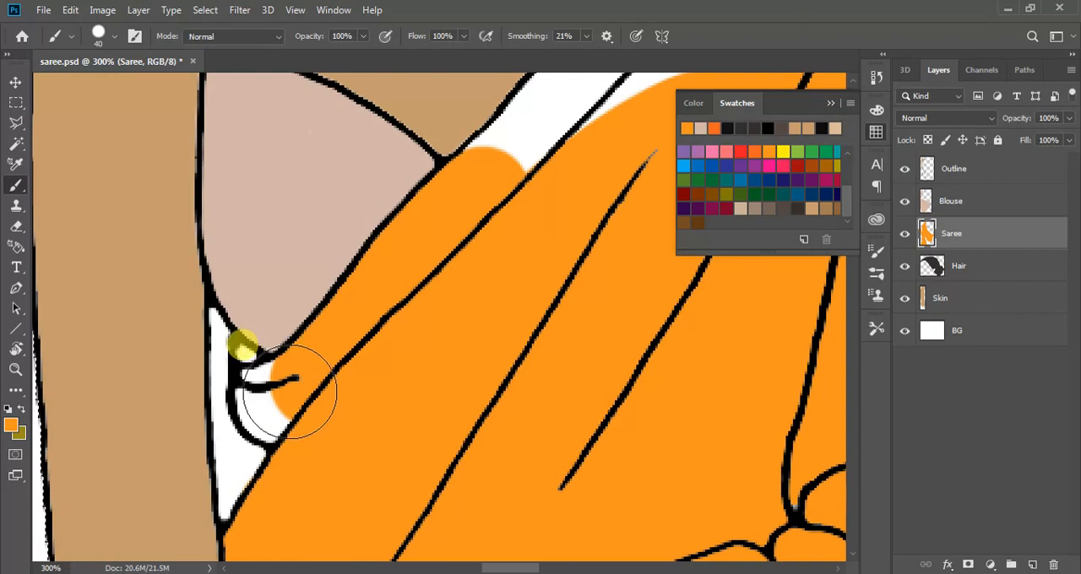
key(bracketleft)
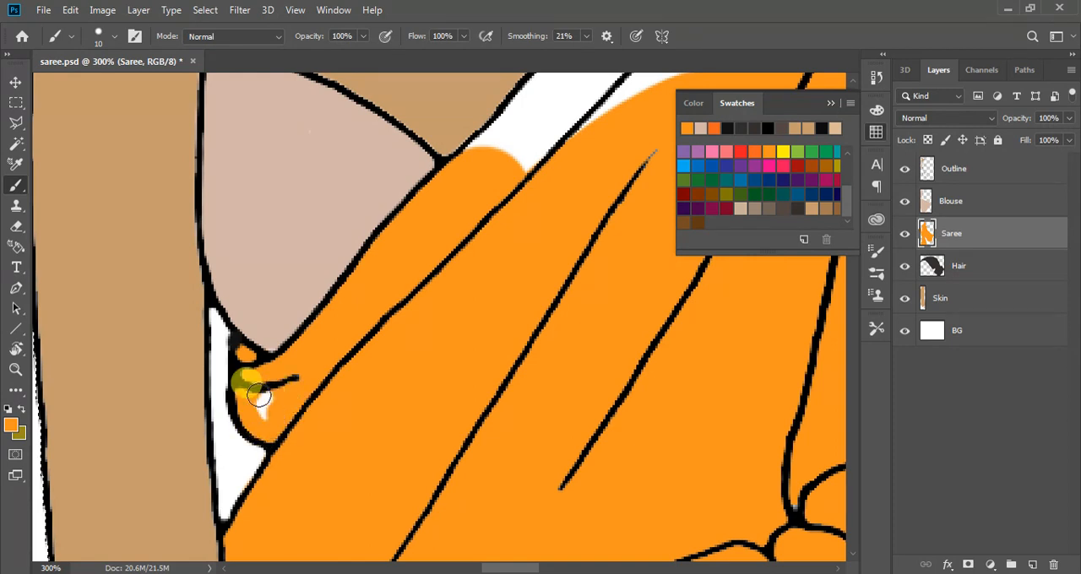
Paint an orange edge along the drape's neckline from the blouse towards the shoulder with the 10 px brush
scroll(296, 382, up, 5)
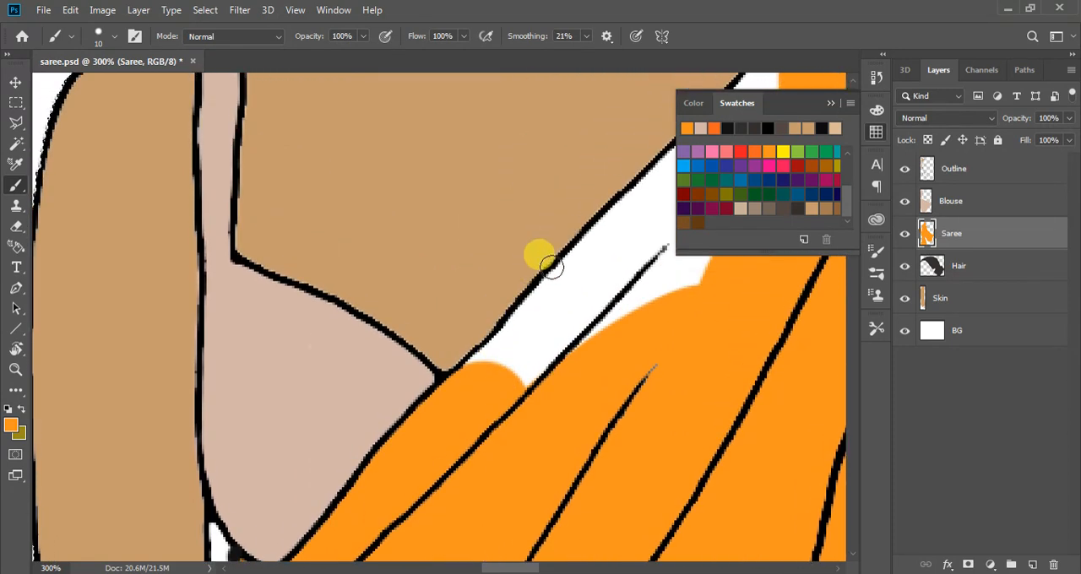
mouse_move(549, 280)
mouse_down()
mouse_move(468, 374)
mouse_move(568, 290)
mouse_move(547, 305)
mouse_move(460, 441)
mouse_move(616, 277)
mouse_move(471, 420)
mouse_move(652, 300)
mouse_move(583, 349)
mouse_move(717, 275)
mouse_move(548, 307)
mouse_up()
scroll(595, 290, up, 5)
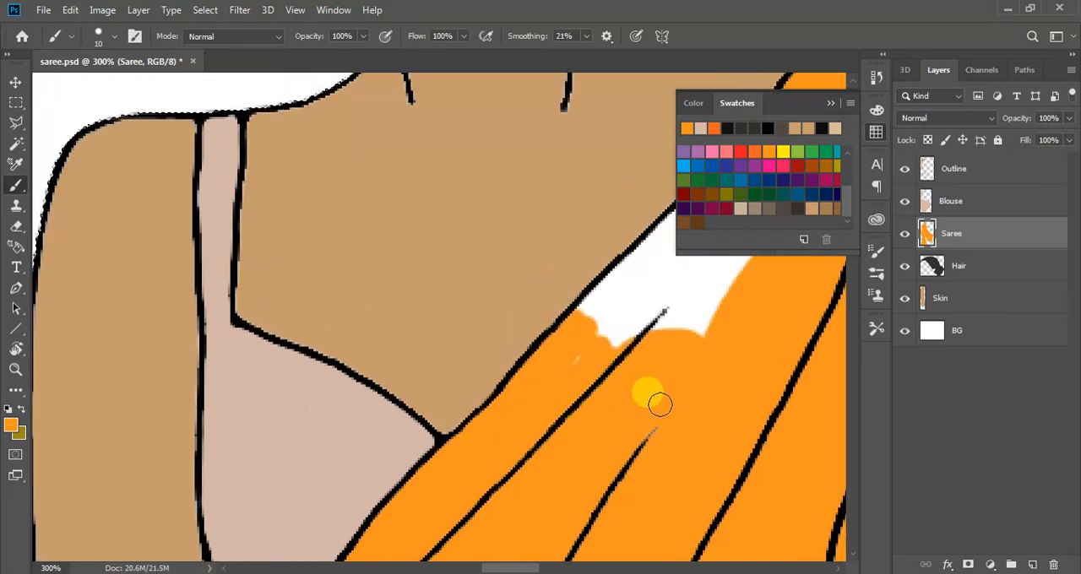
mouse_move(758, 313)
mouse_down()
mouse_move(696, 372)
mouse_move(726, 327)
mouse_move(712, 354)
mouse_up()
drag(673, 390, 633, 429)
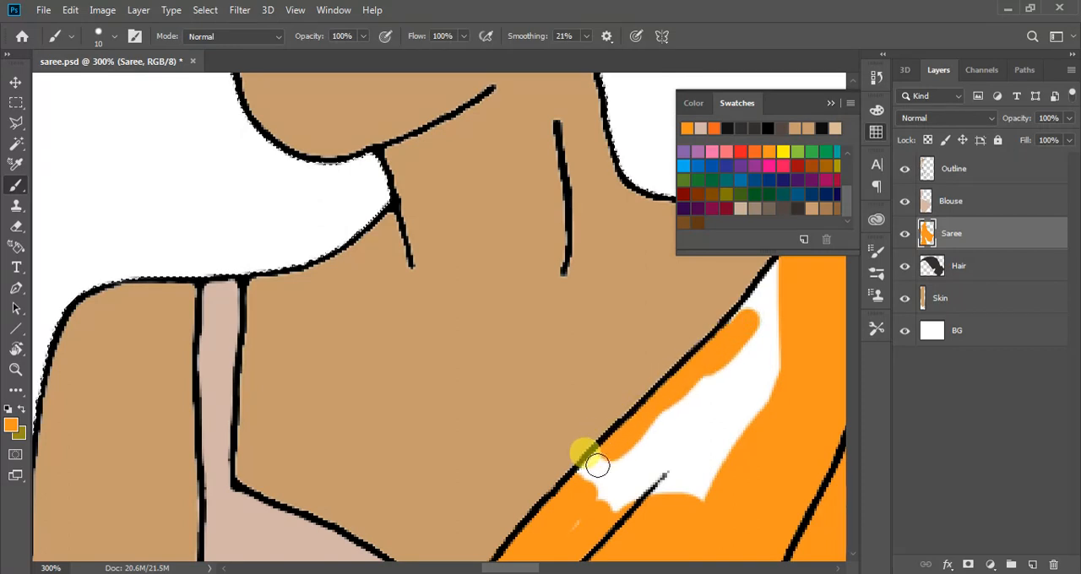
Enlarge the brush to 40 px and fill the white gap inside the chest drape with orange
scroll(591, 470, down, 2)
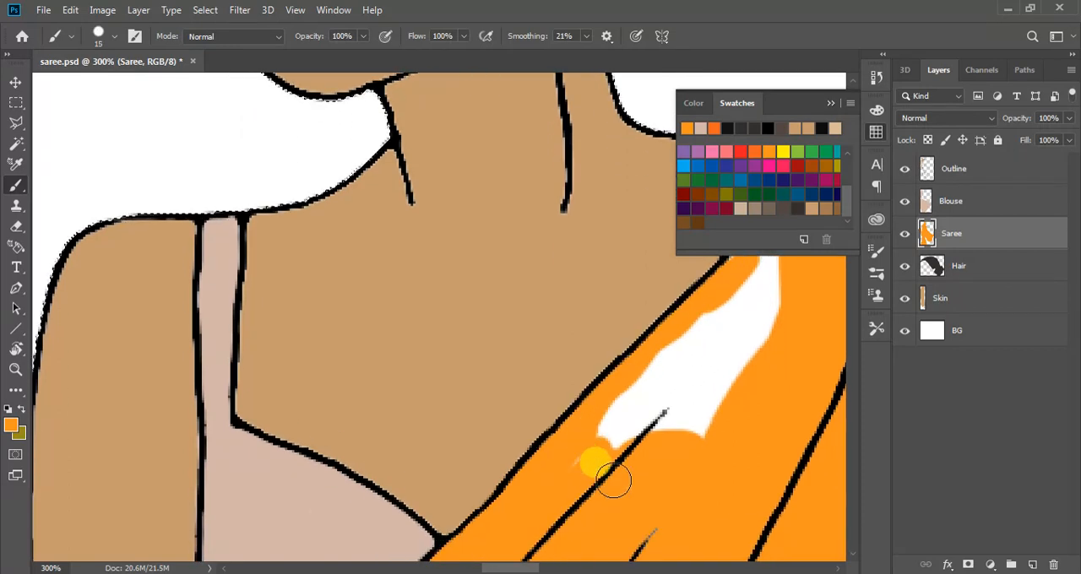
key(bracketright)
key(bracketright)
key(bracketright)
drag(616, 442, 705, 401)
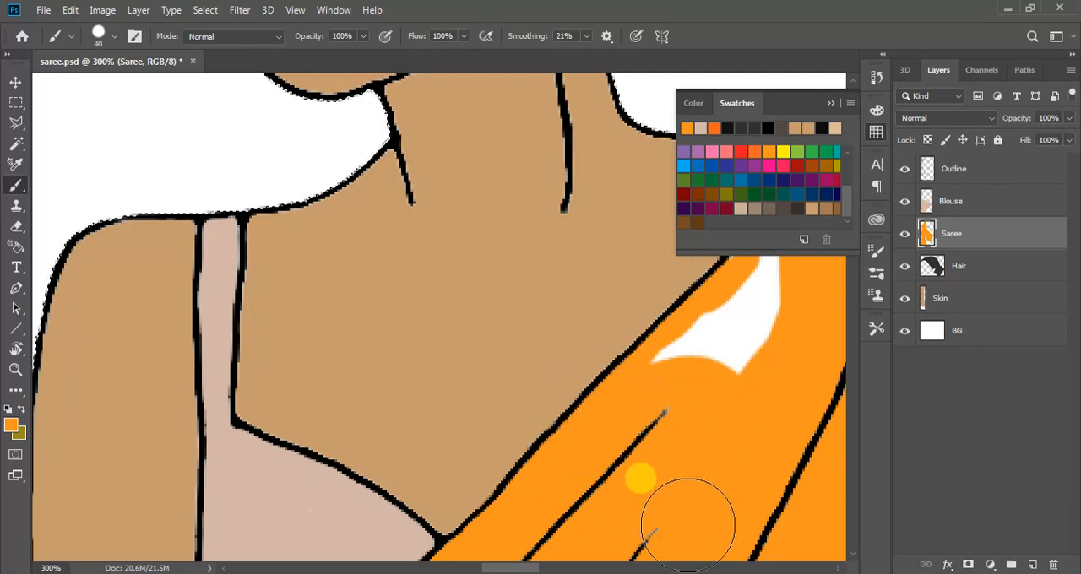
mouse_move(689, 519)
mouse_down()
mouse_move(743, 374)
mouse_move(671, 379)
mouse_move(756, 307)
mouse_move(764, 262)
mouse_up()
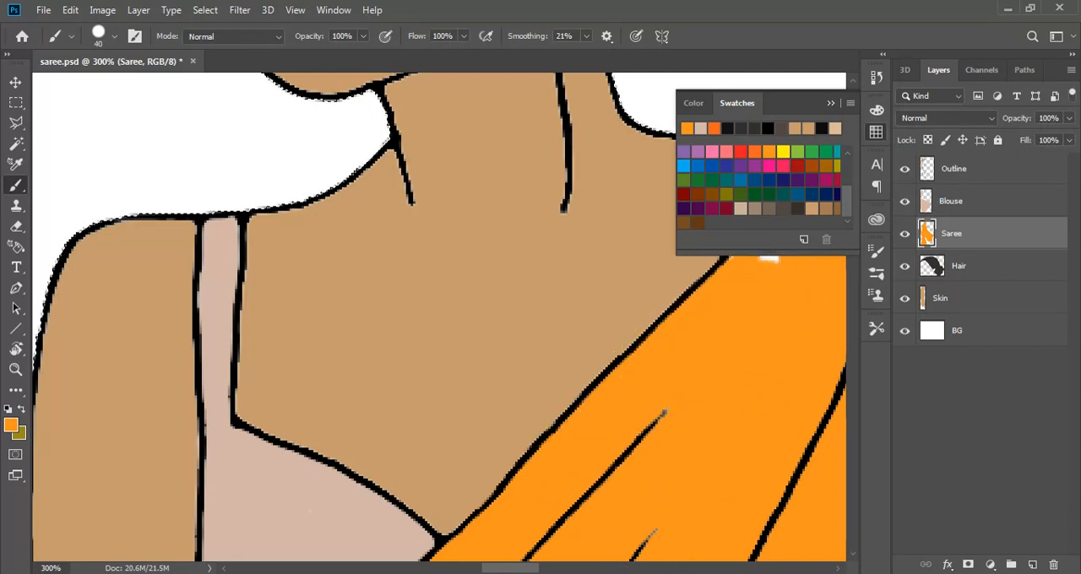
Fill the last white gap beside the neckline at the shoulder with orange and clear the selection around the figure
drag(507, 568, 544, 567)
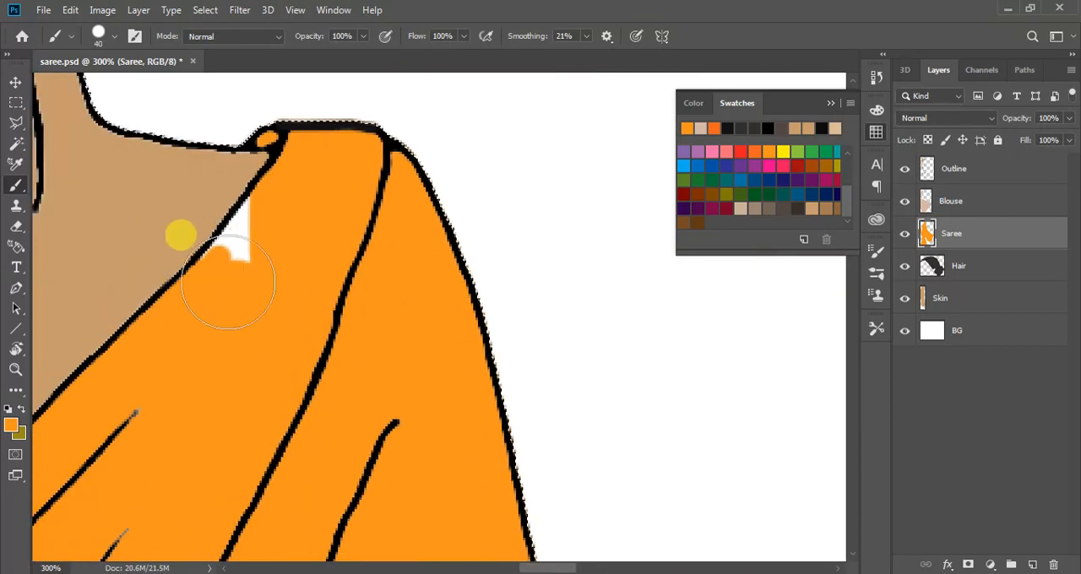
drag(236, 293, 279, 231)
scroll(583, 296, down, 1)
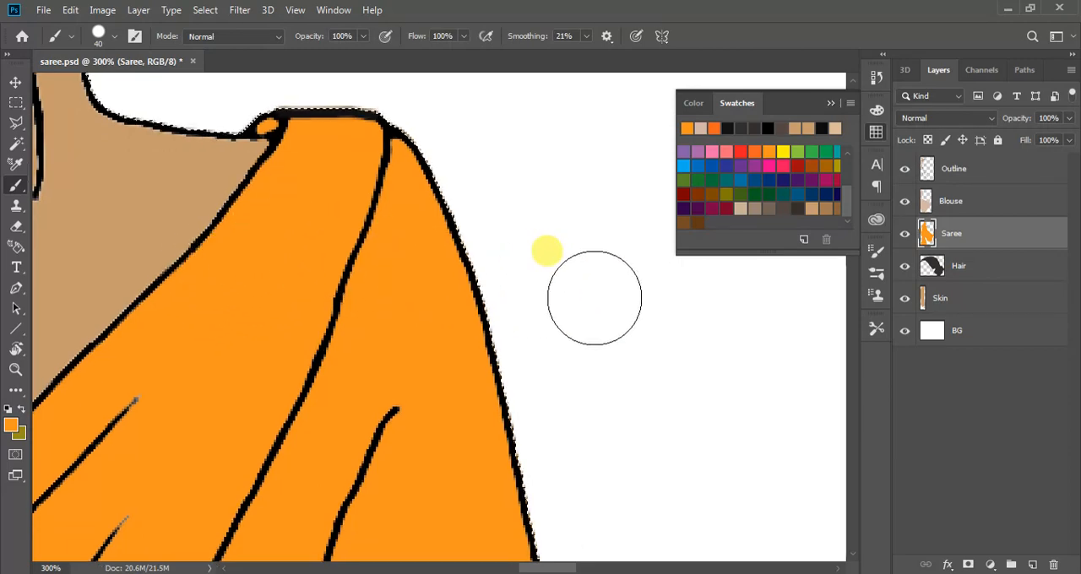
key(ctrl+0)
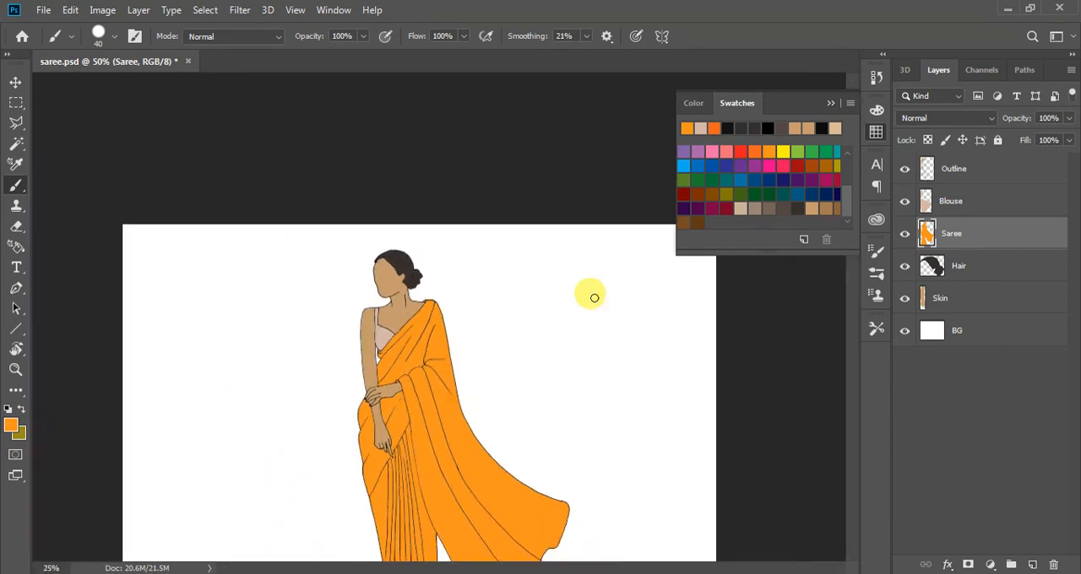
key(ctrl+d)
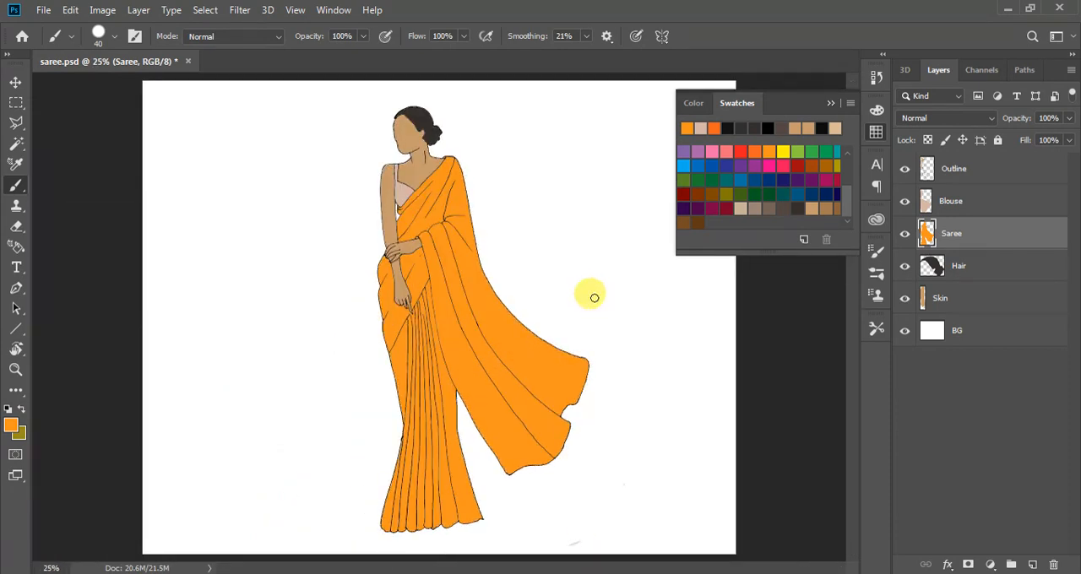
Select the Skin, Hair, Saree, Blouse and Outline layers together, first one by one and again as a range
click(16, 82)
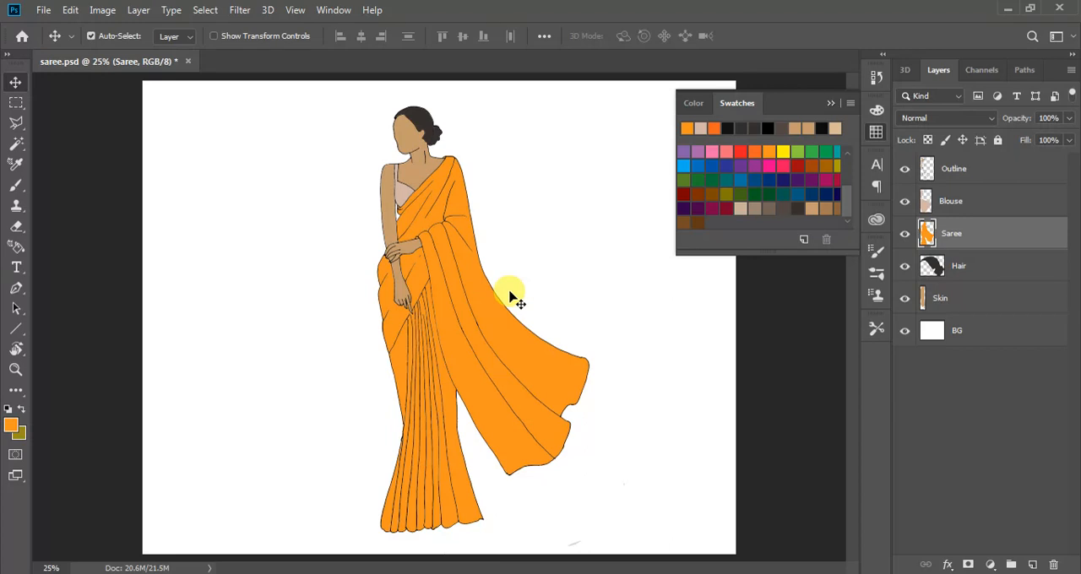
click(946, 304)
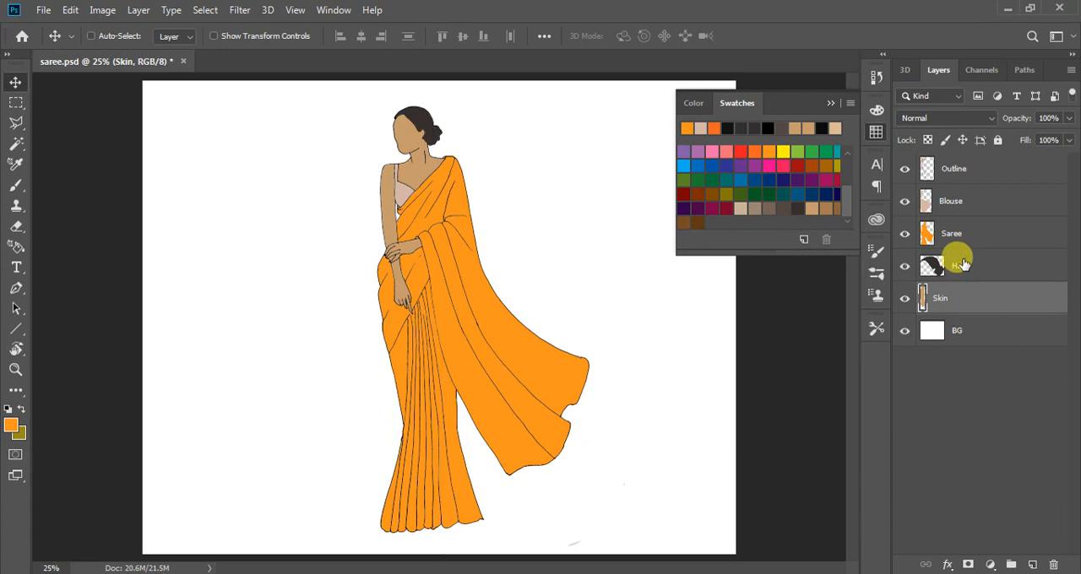
ctrl+click(965, 267)
ctrl+click(965, 238)
ctrl+click(967, 205)
ctrl+click(969, 171)
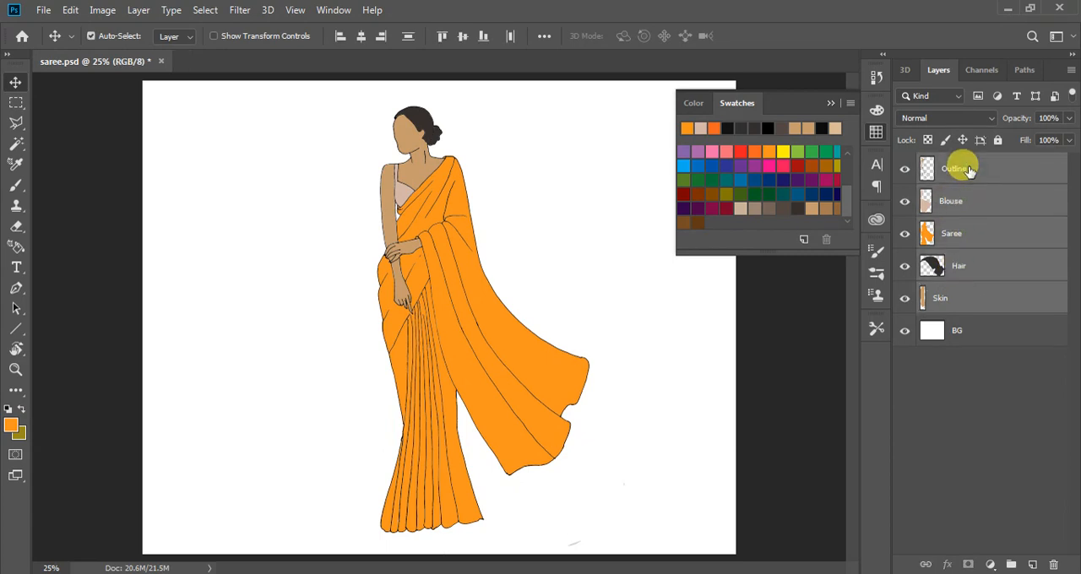
click(970, 170)
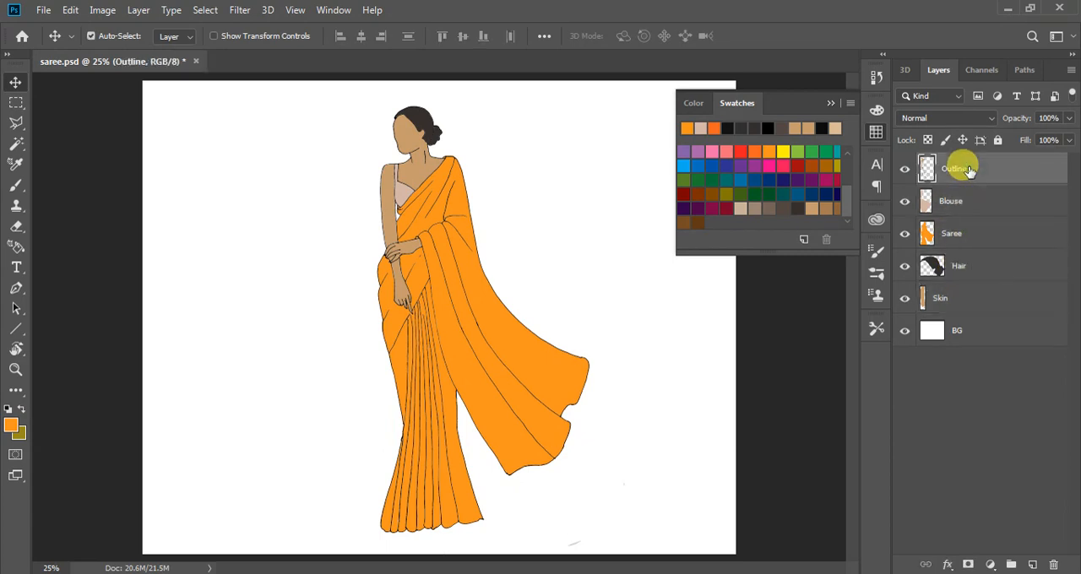
shift+click(955, 299)
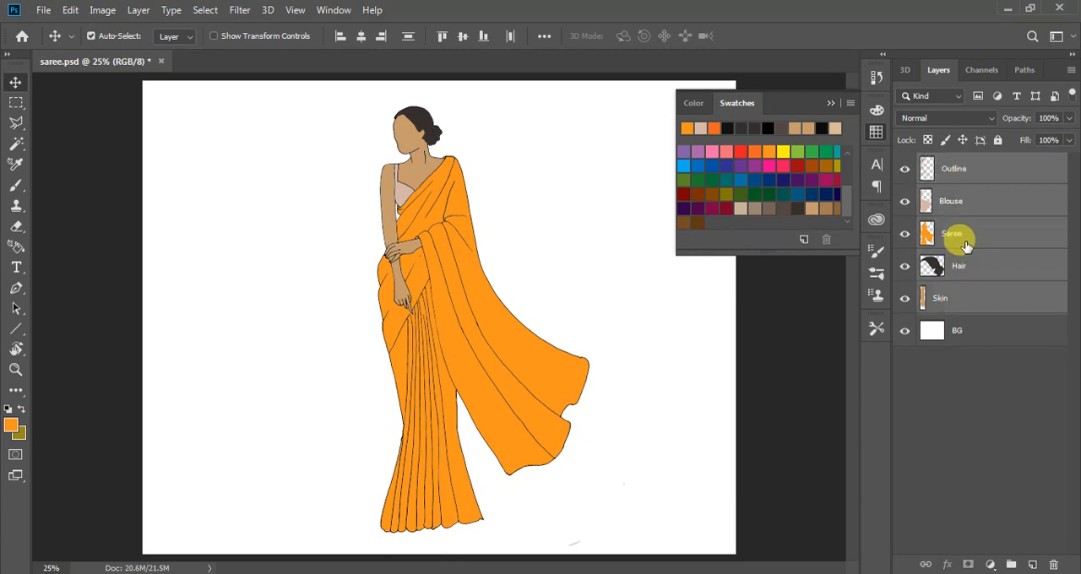
click(955, 370)
Add a new empty layer above the Outline layer
click(961, 172)
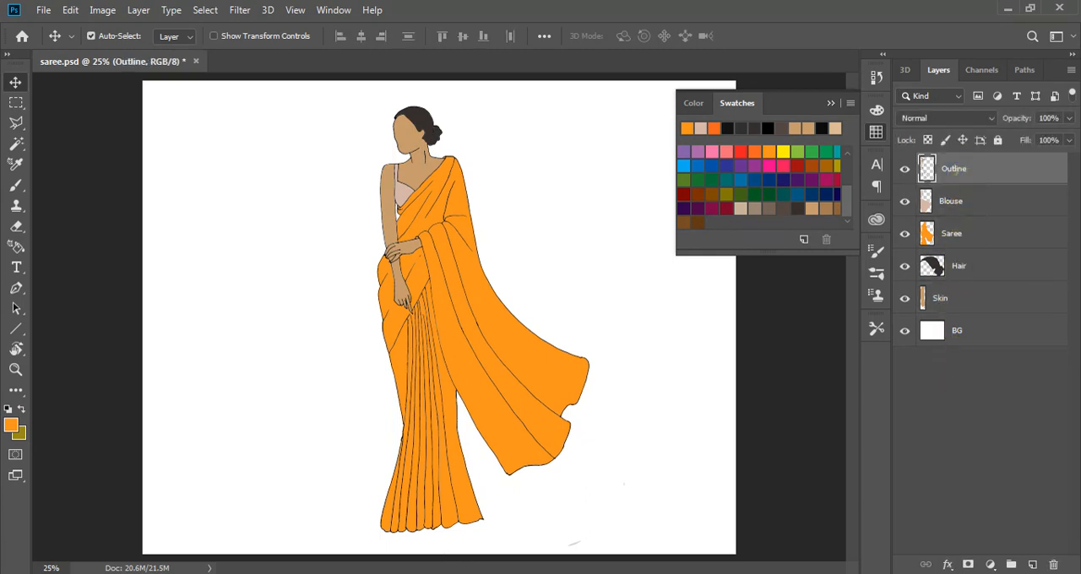
click(1032, 565)
click(1035, 477)
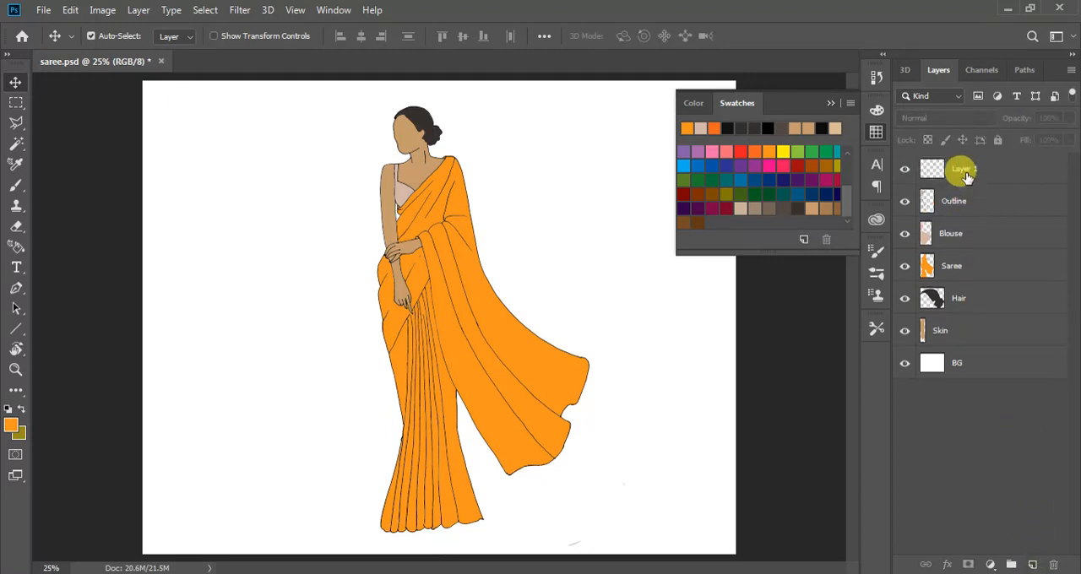
Stamp a merged copy of the coloured artwork onto the new top layer
click(967, 175)
shift+click(972, 331)
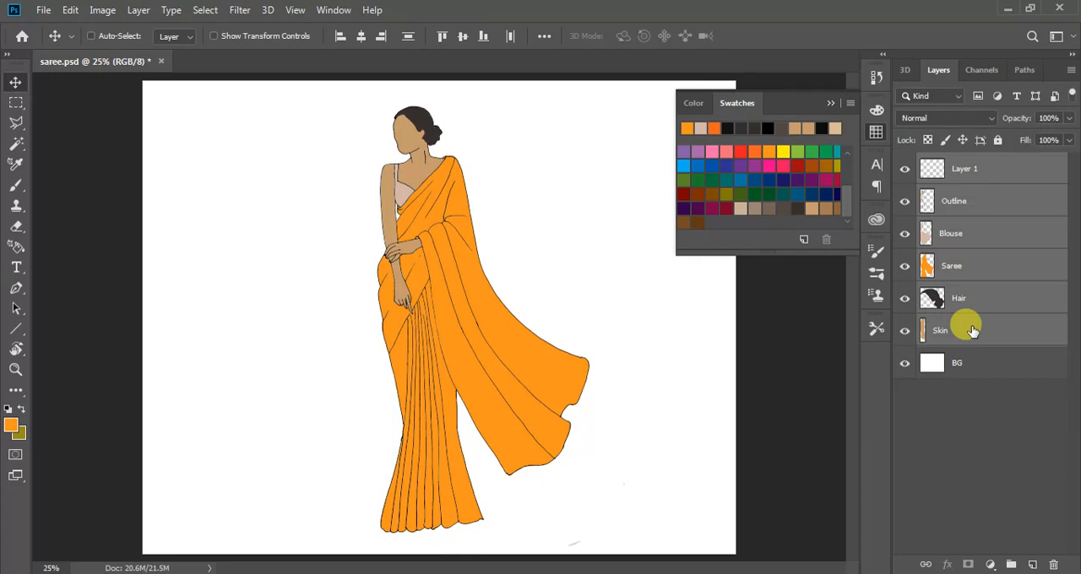
key(ctrl+alt+e)
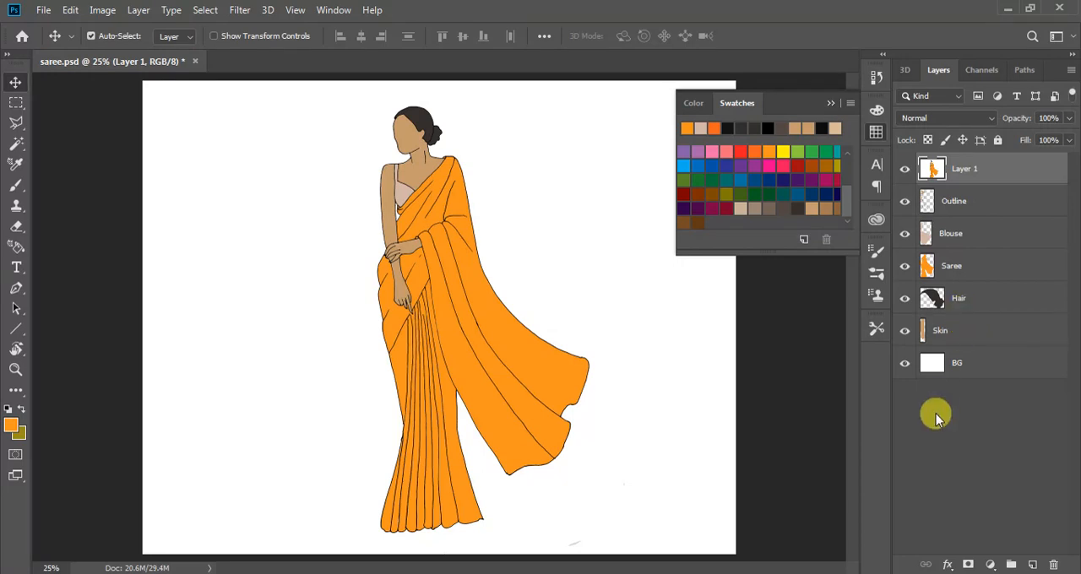
Undo the merged stamp that included the white background and hide the BG layer
key(ctrl+z)
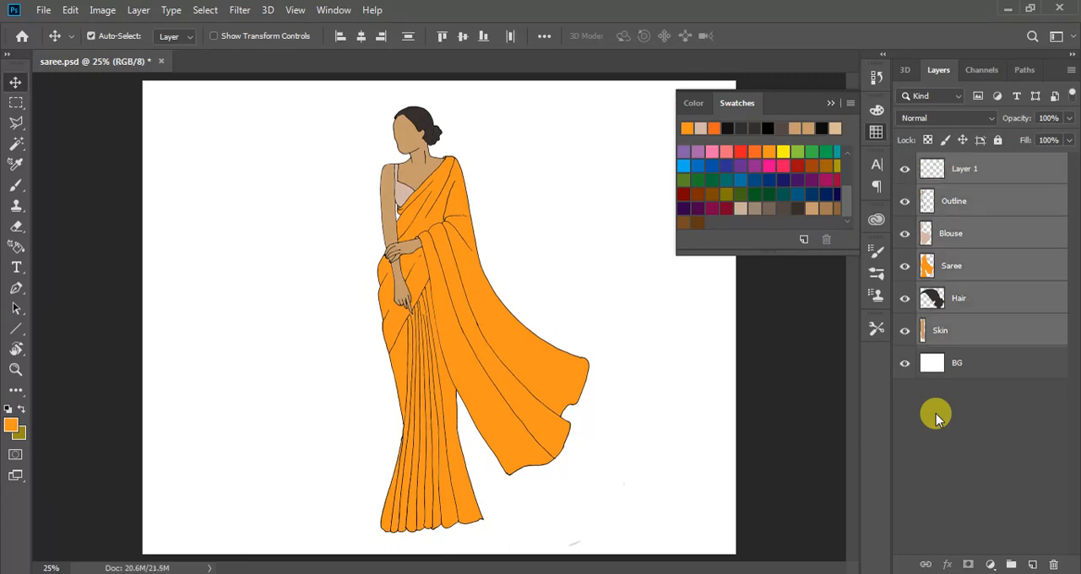
click(936, 414)
click(905, 363)
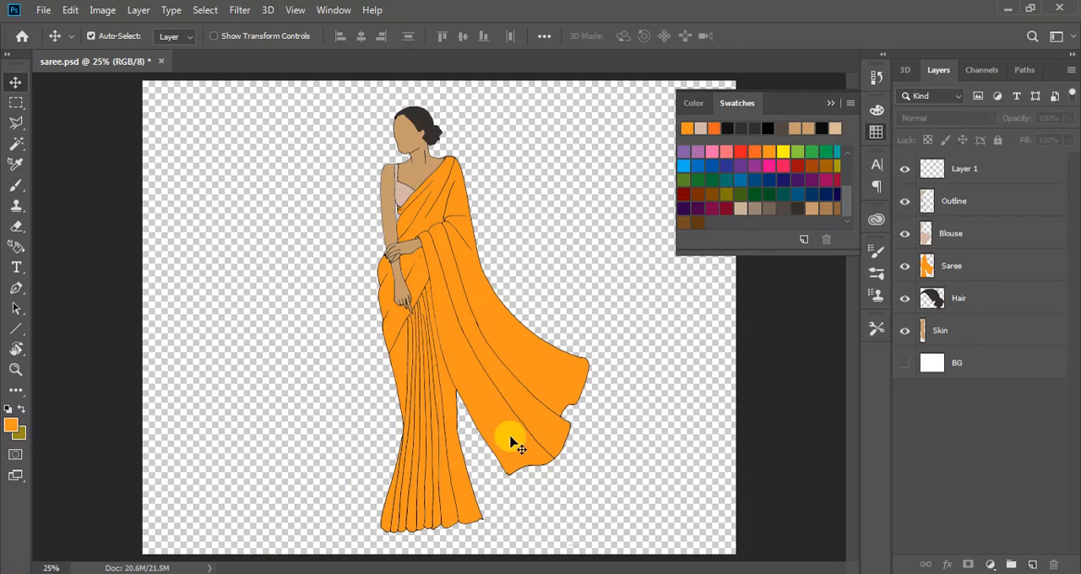
Select all layers from Layer 1 down to Skin and merge a copy of them into the top layer
click(983, 172)
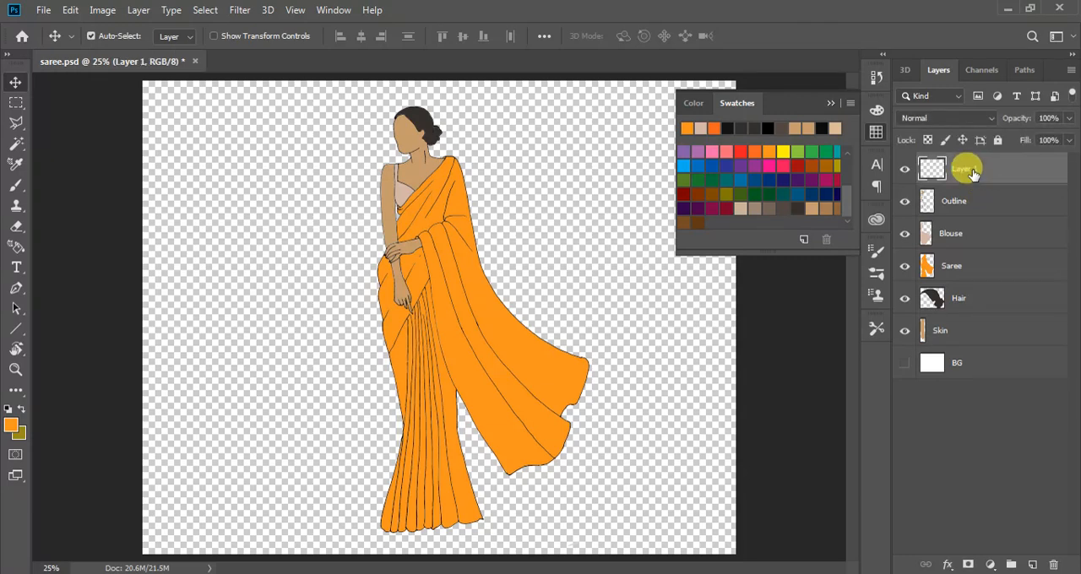
shift+click(960, 331)
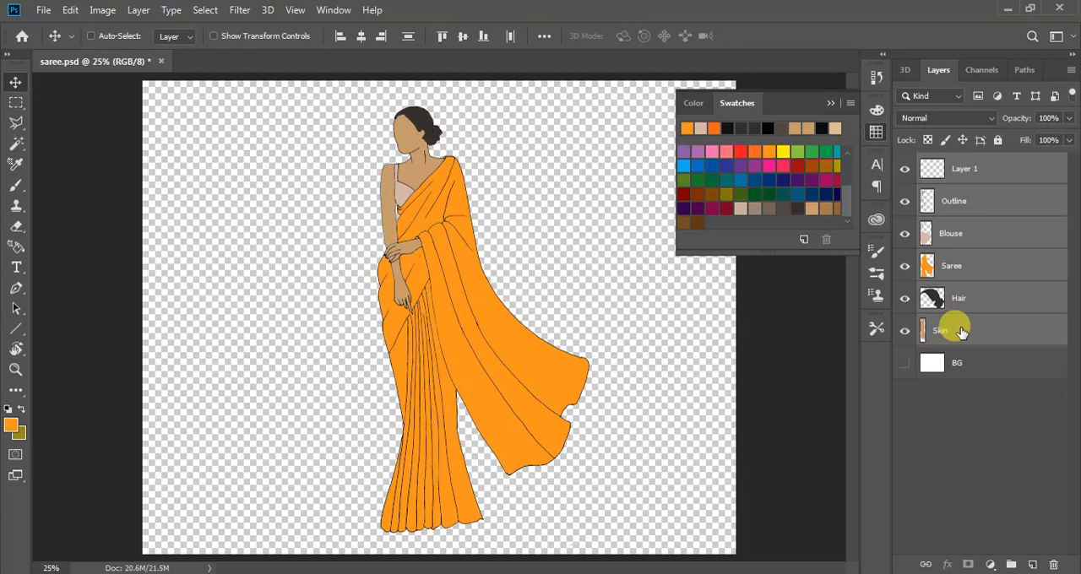
key(ctrl+alt+e)
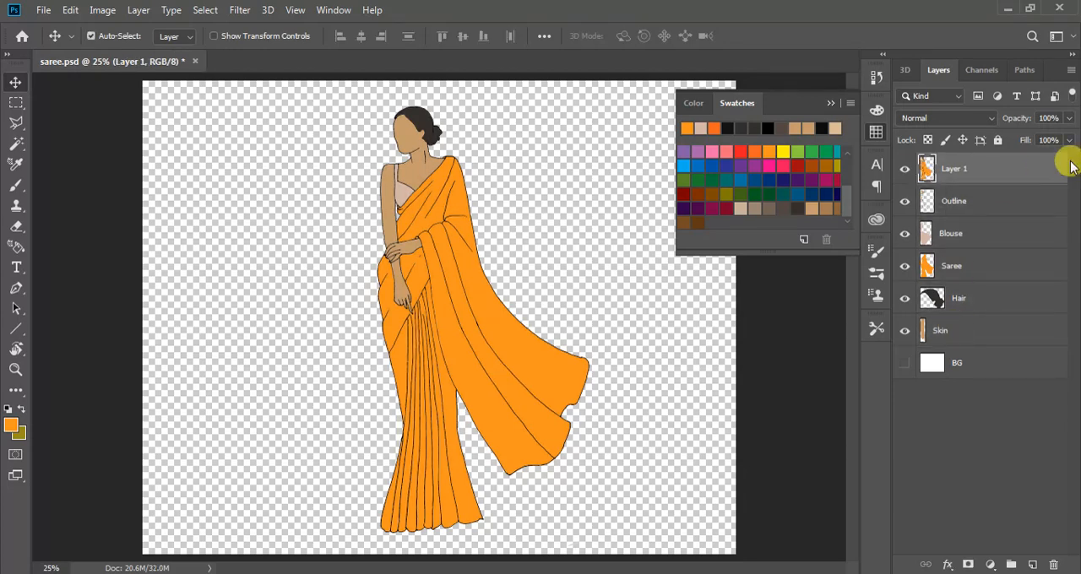
Rename the merged top layer to "1 option"
double_click(952, 168)
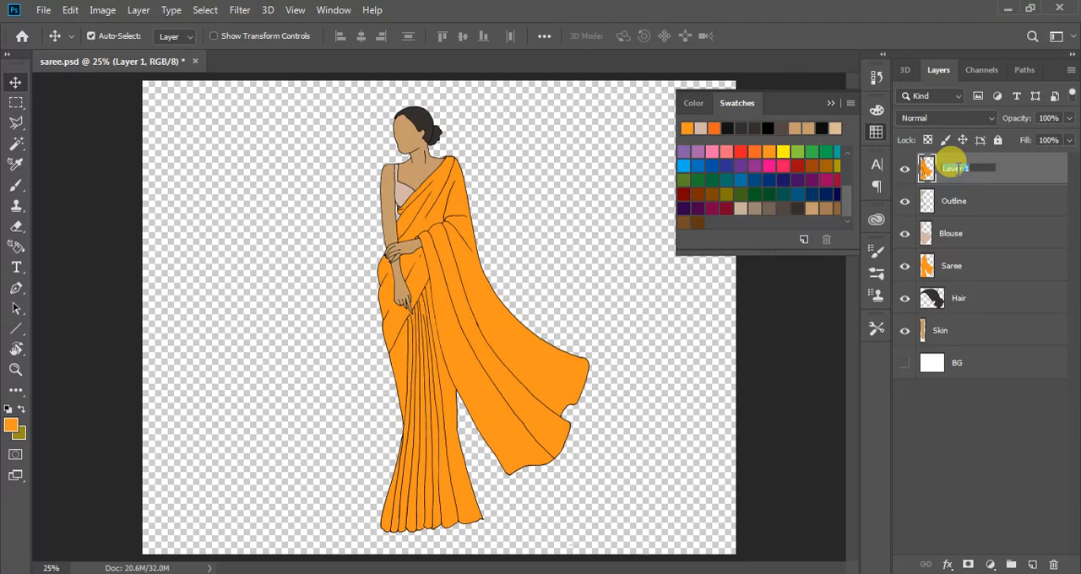
text(1 option)
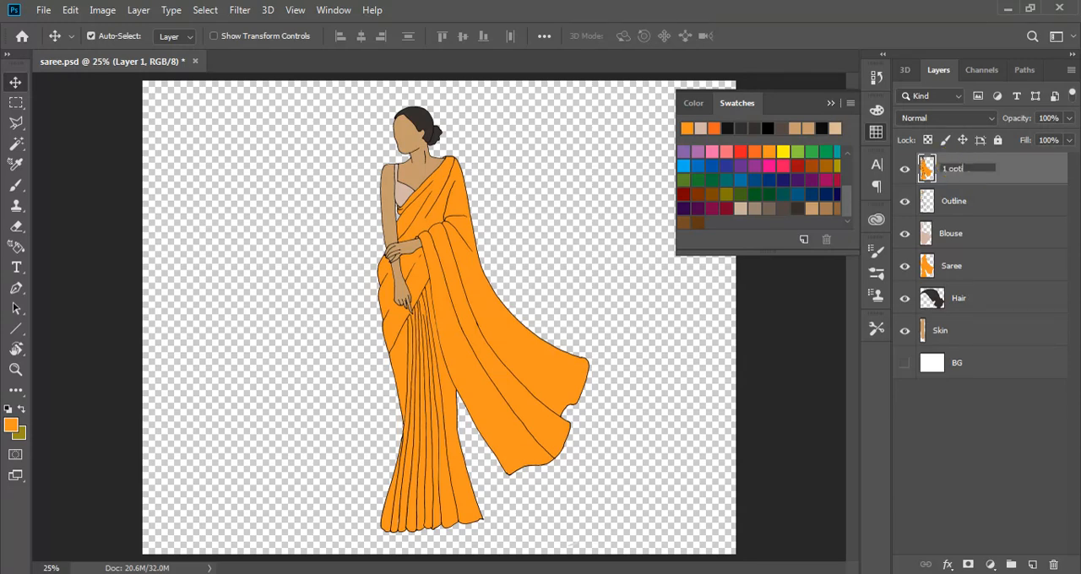
click(764, 376)
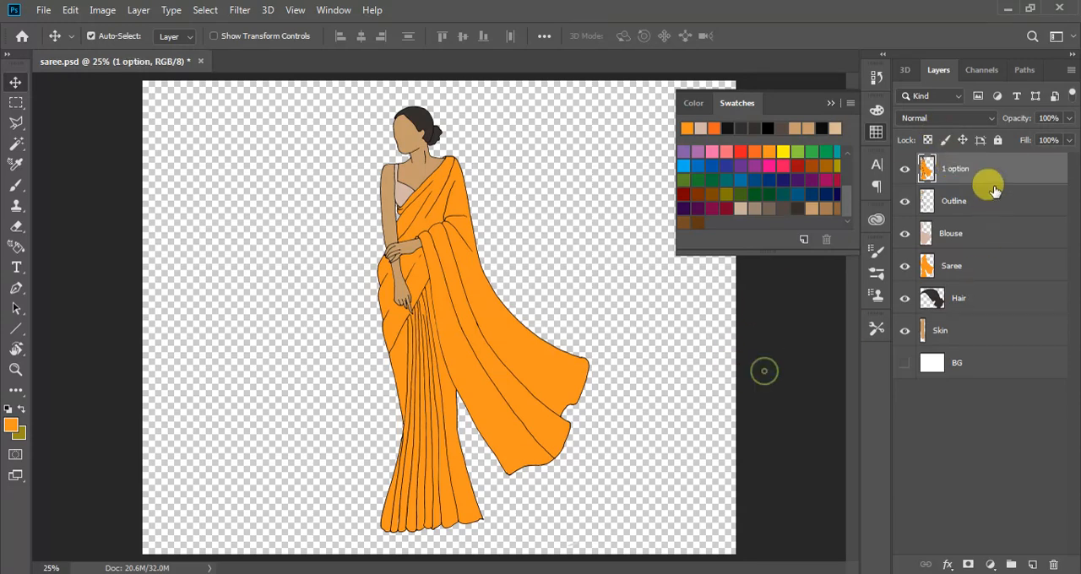
Hide the Outline, Blouse, Saree, Hair and Skin layers and toggle the 1 option layer off and on to check it
drag(902, 202, 906, 329)
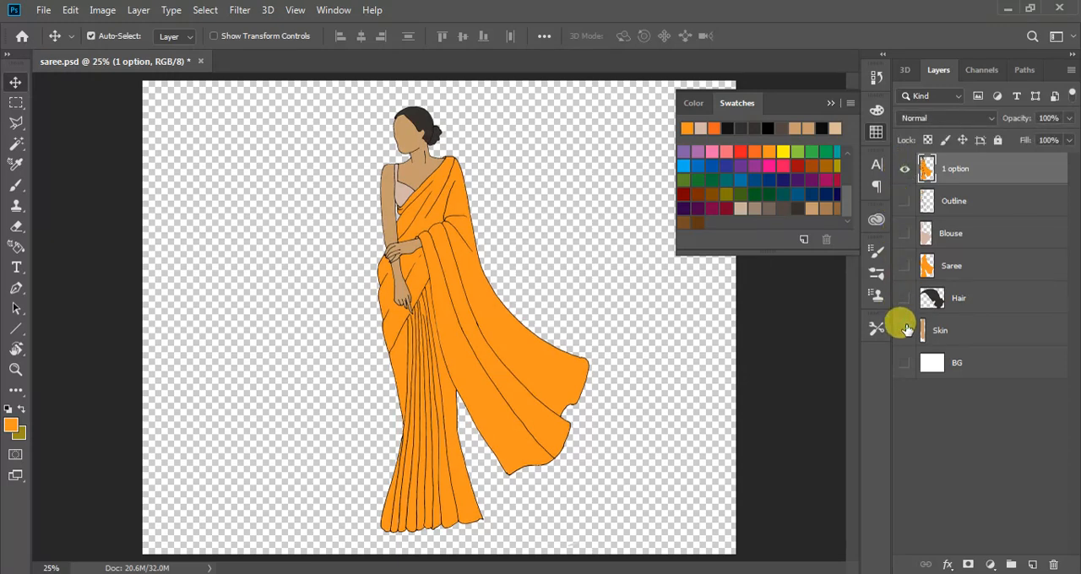
click(903, 169)
click(904, 168)
click(904, 169)
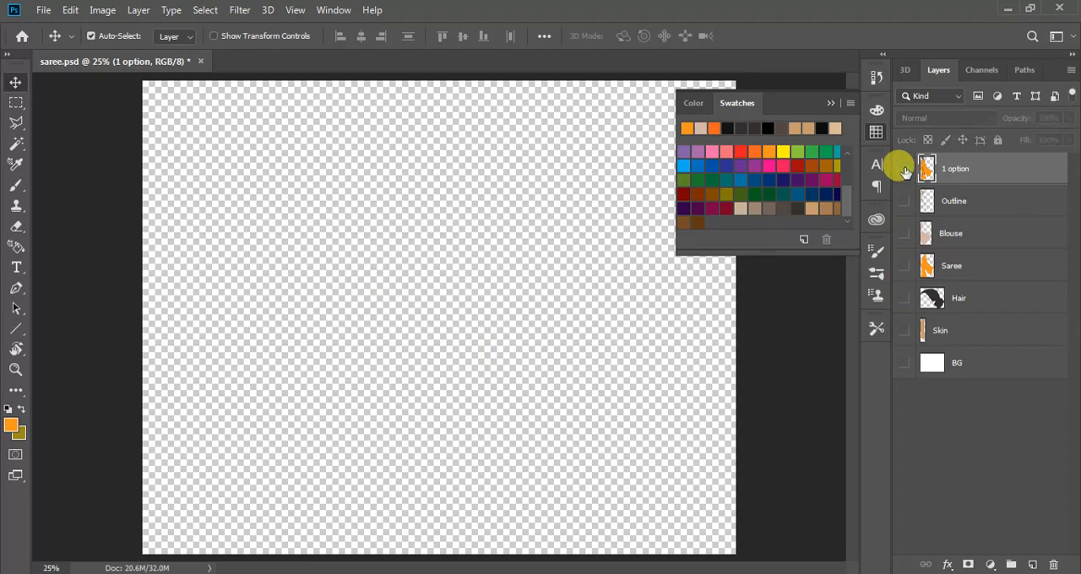
click(904, 169)
Move the merged figure to the left part of the canvas and show the Outline through Skin layers again
drag(432, 281, 220, 279)
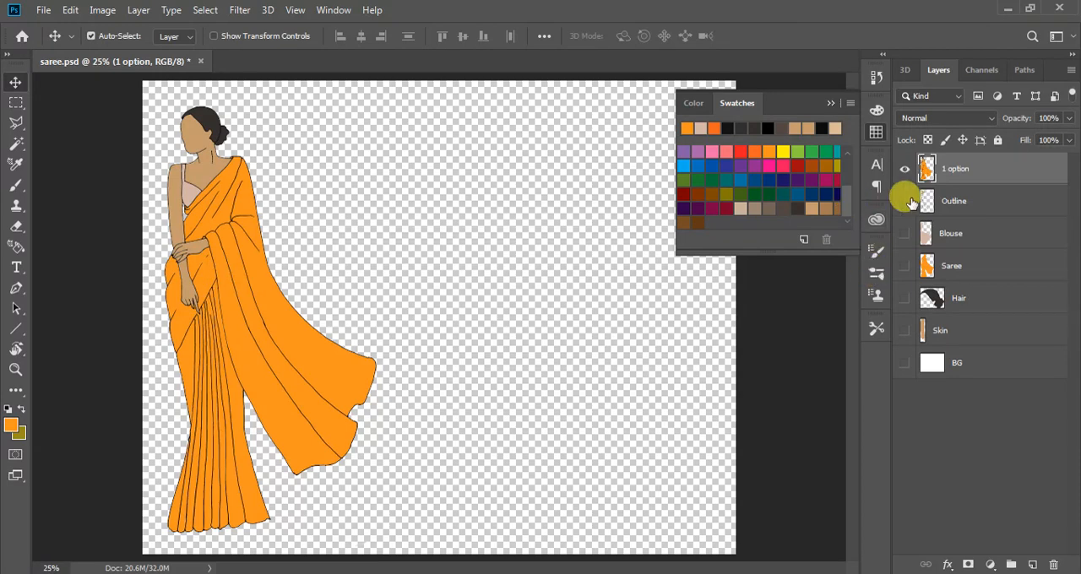
drag(905, 201, 901, 338)
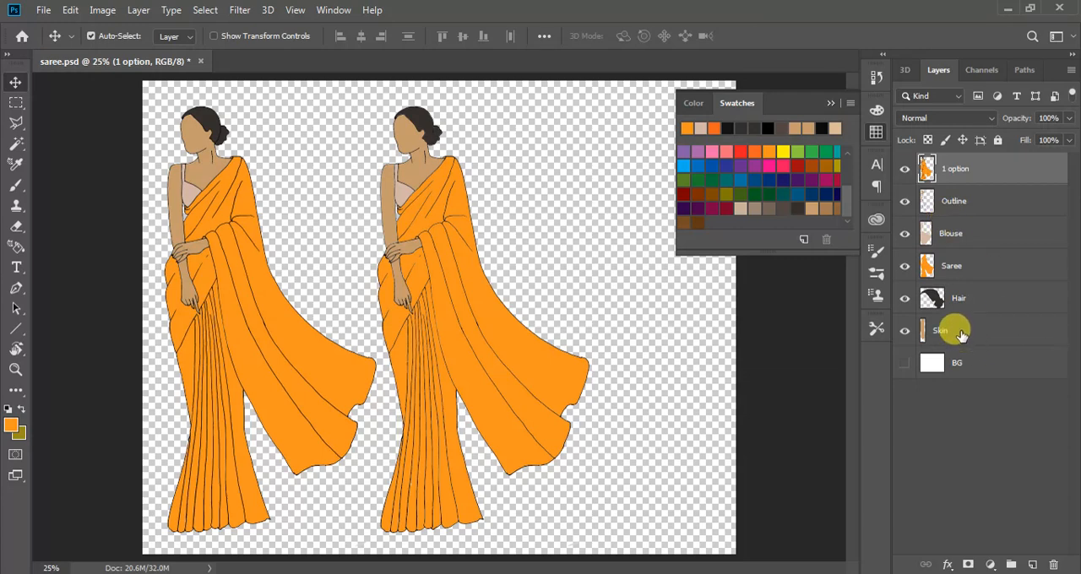
click(962, 333)
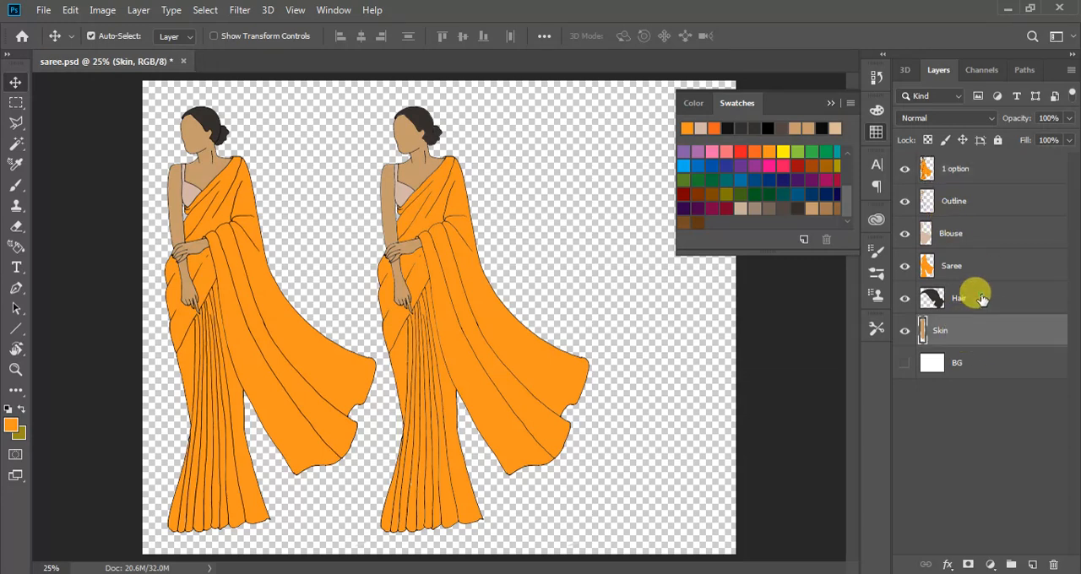
click(980, 298)
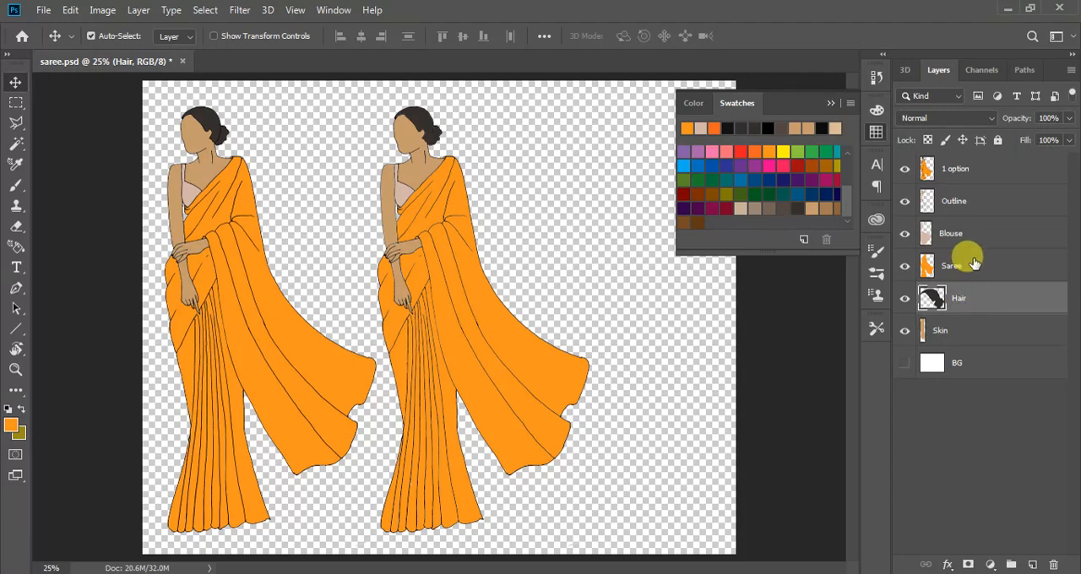
click(960, 263)
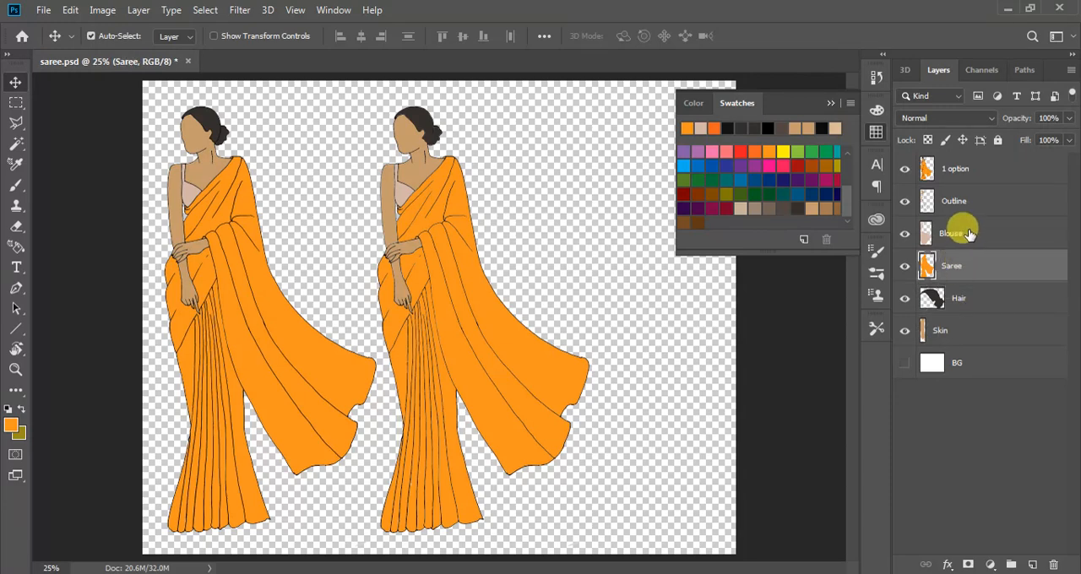
click(960, 230)
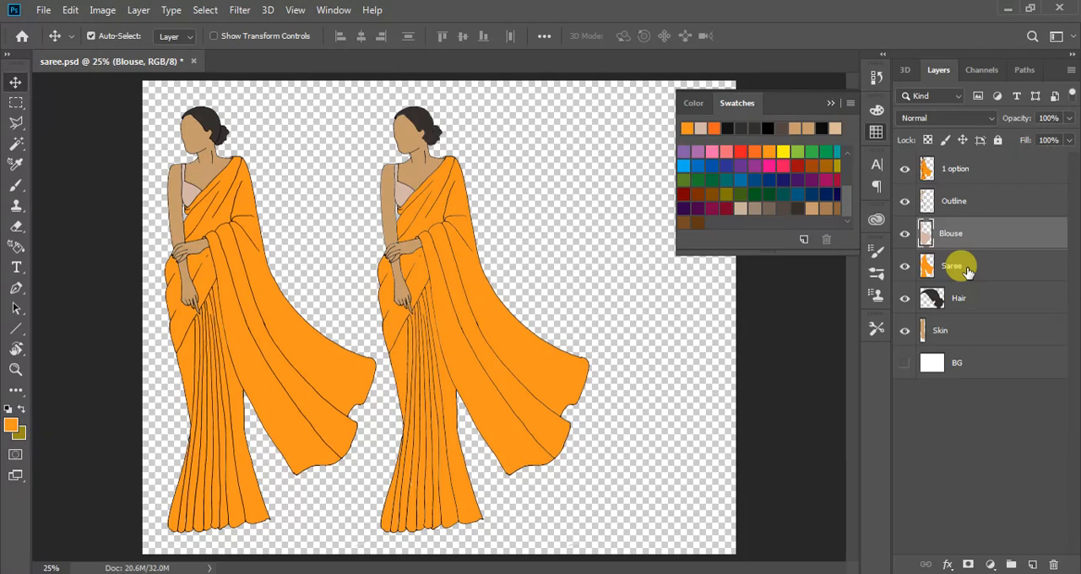
Duplicate the Saree layer within the same document under the name "Saree 2"
click(968, 268)
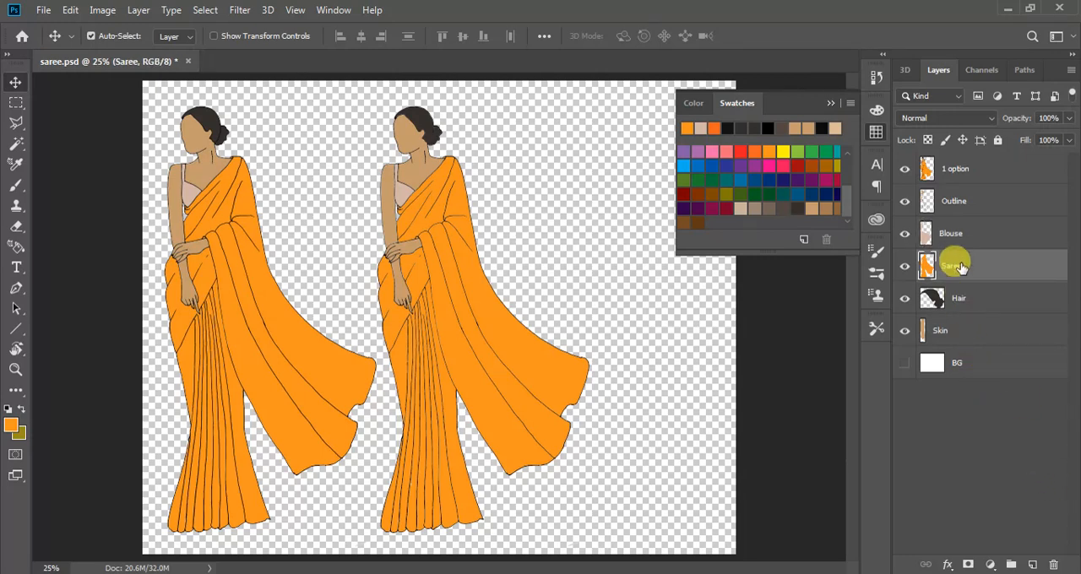
right_click(961, 266)
click(777, 86)
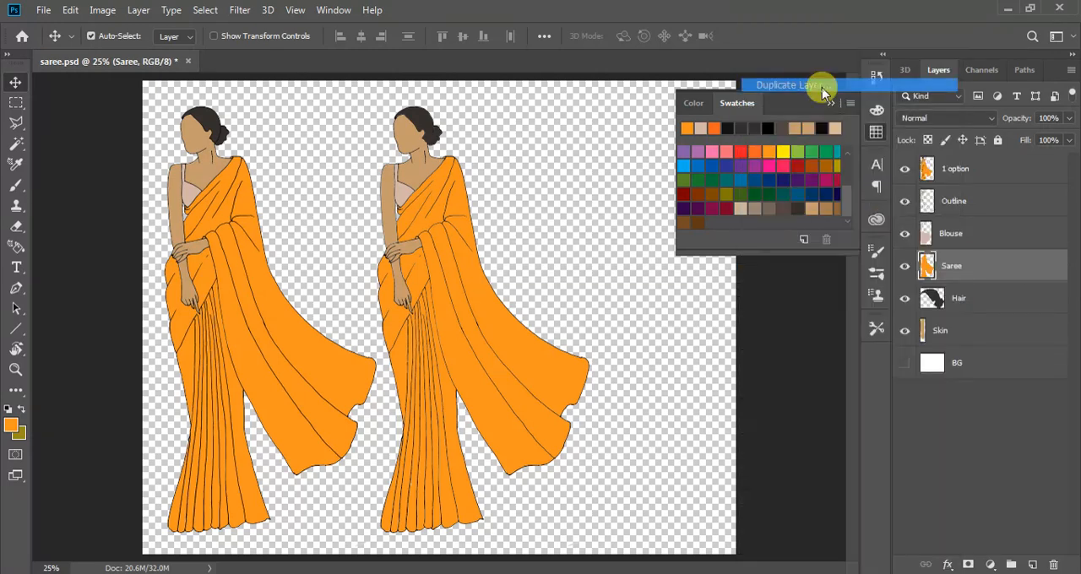
click(463, 163)
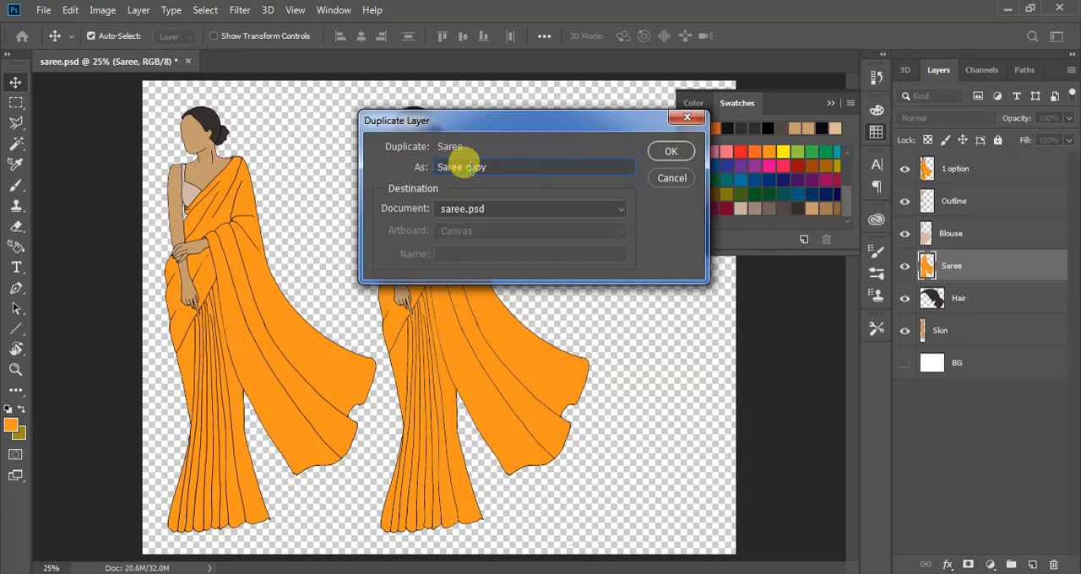
drag(464, 166, 555, 167)
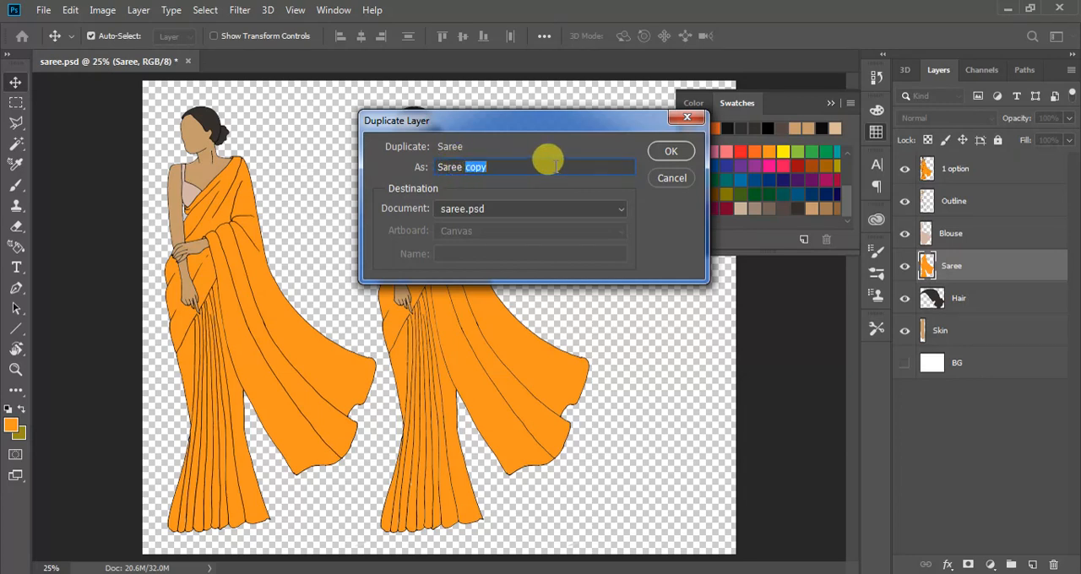
text(2)
click(667, 150)
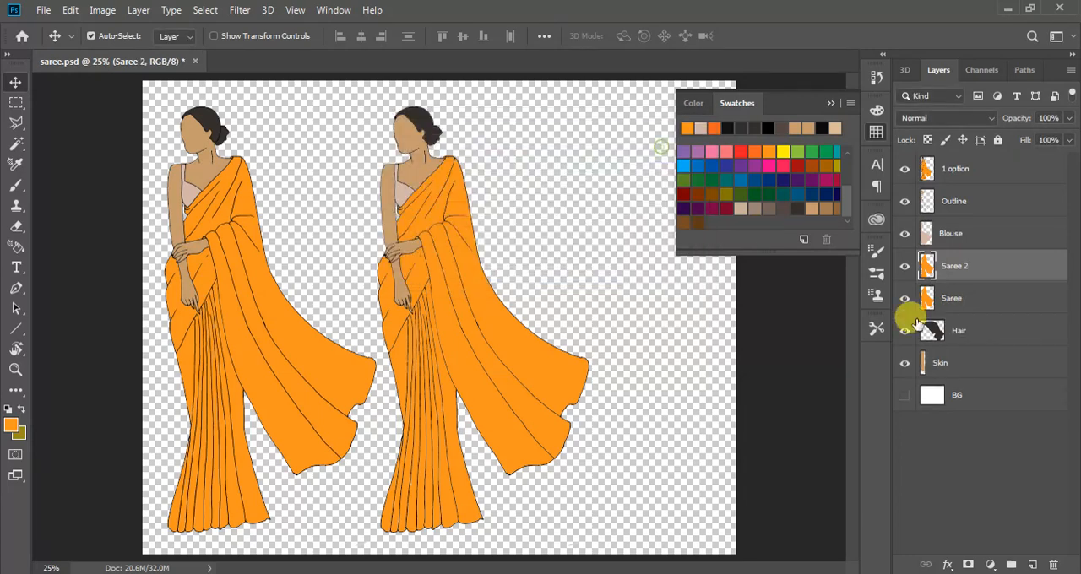
Duplicate the Blouse layer within the same document under the name "Blouse 2"
click(972, 241)
right_click(971, 241)
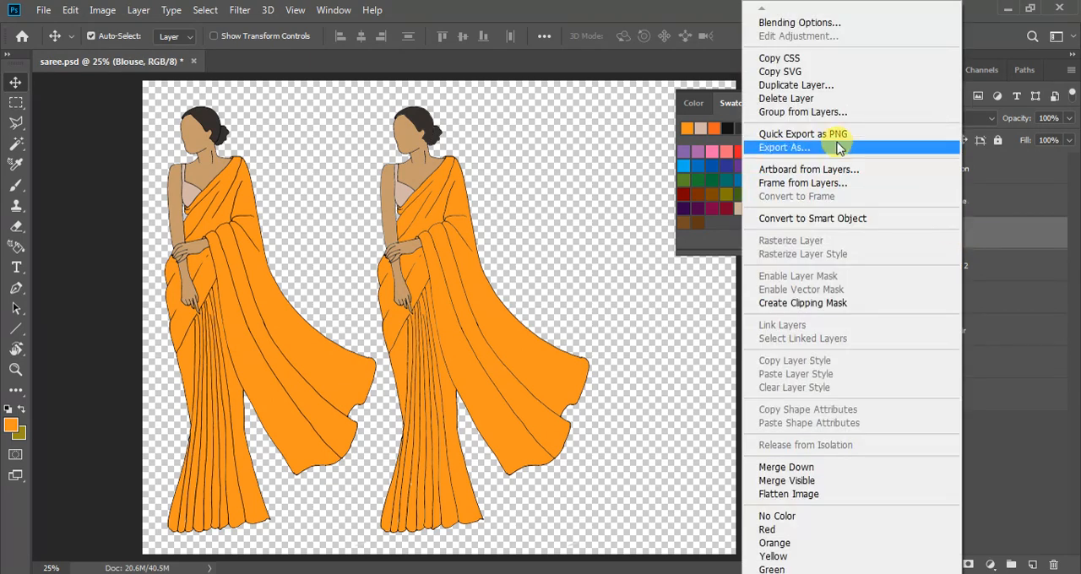
click(802, 88)
drag(466, 166, 554, 167)
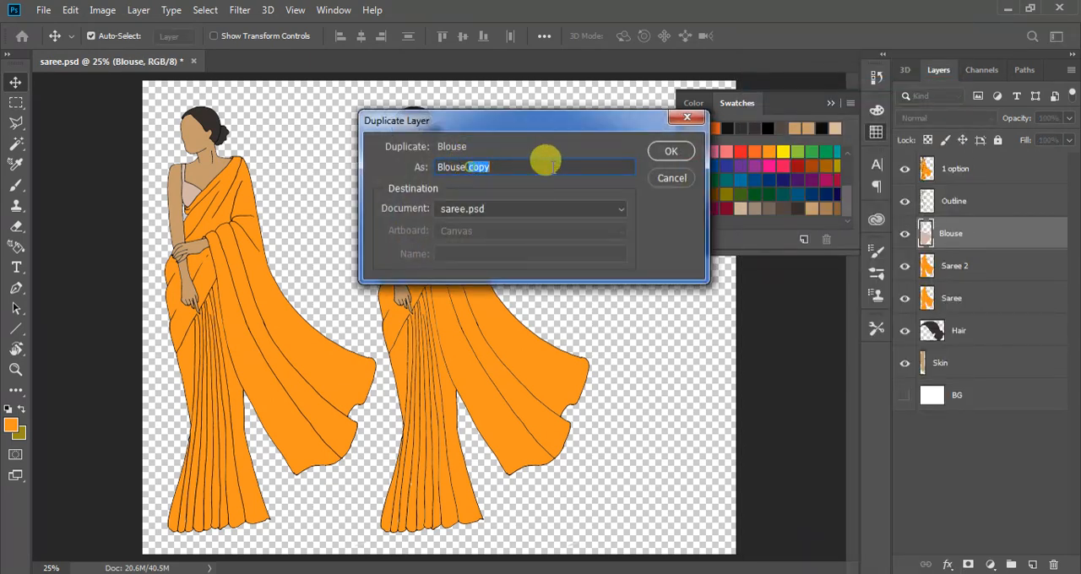
text(2)
click(669, 150)
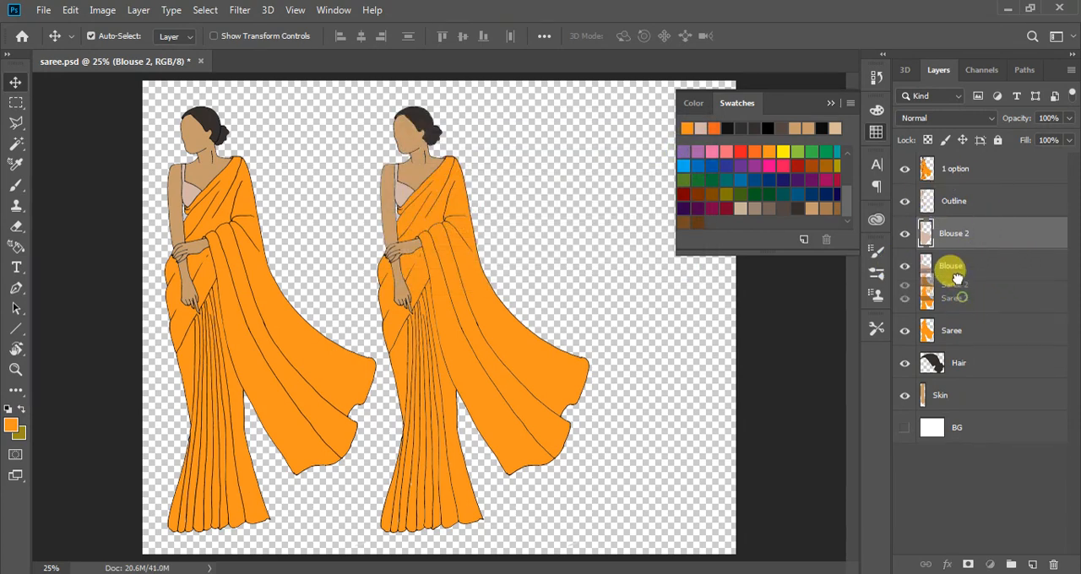
Place Saree 2 directly above the Blouse layer and hide the original Blouse and Saree layers
drag(953, 273, 962, 263)
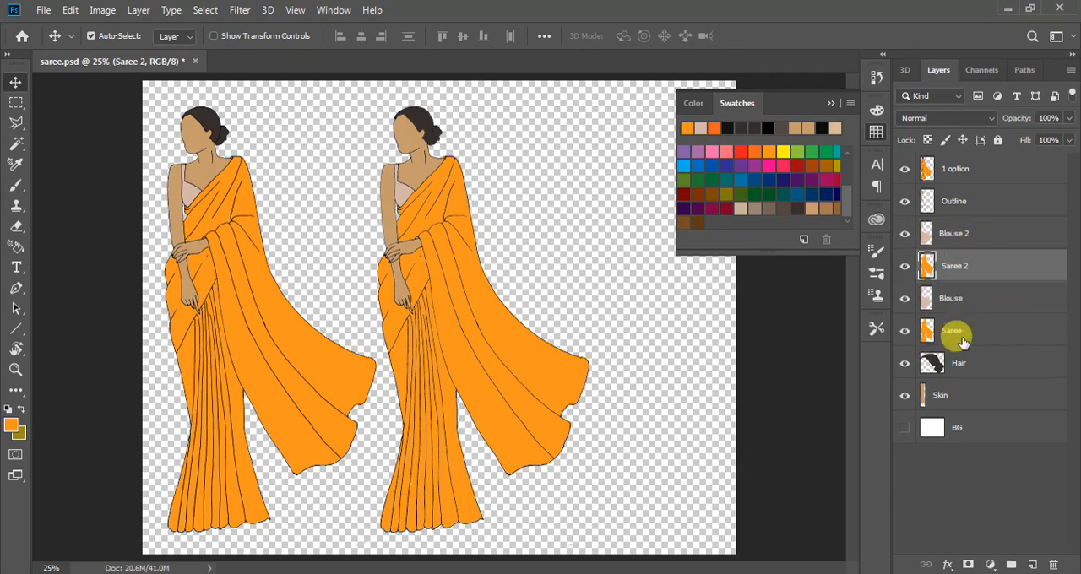
click(904, 298)
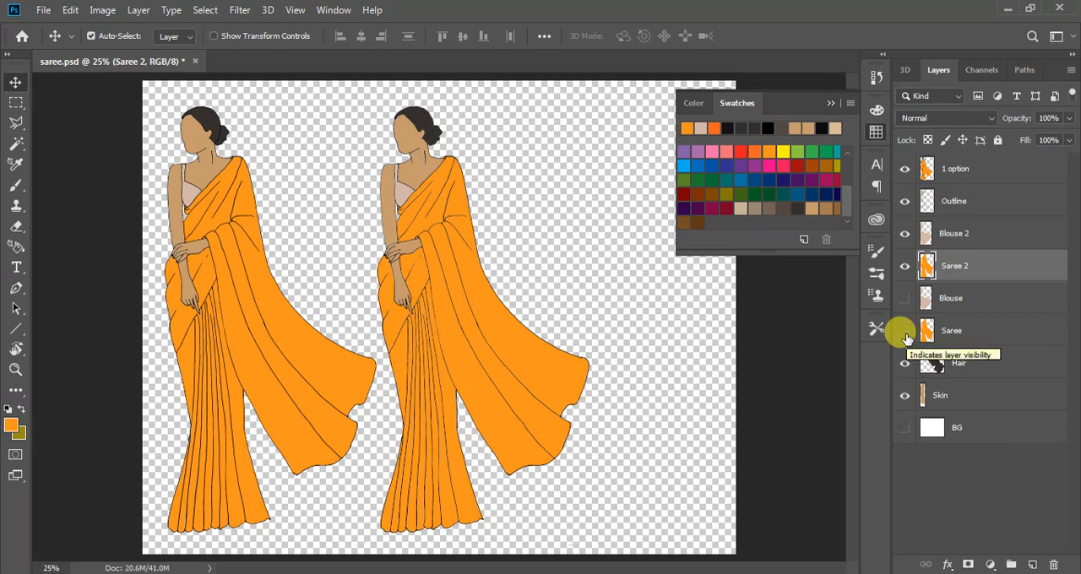
click(904, 331)
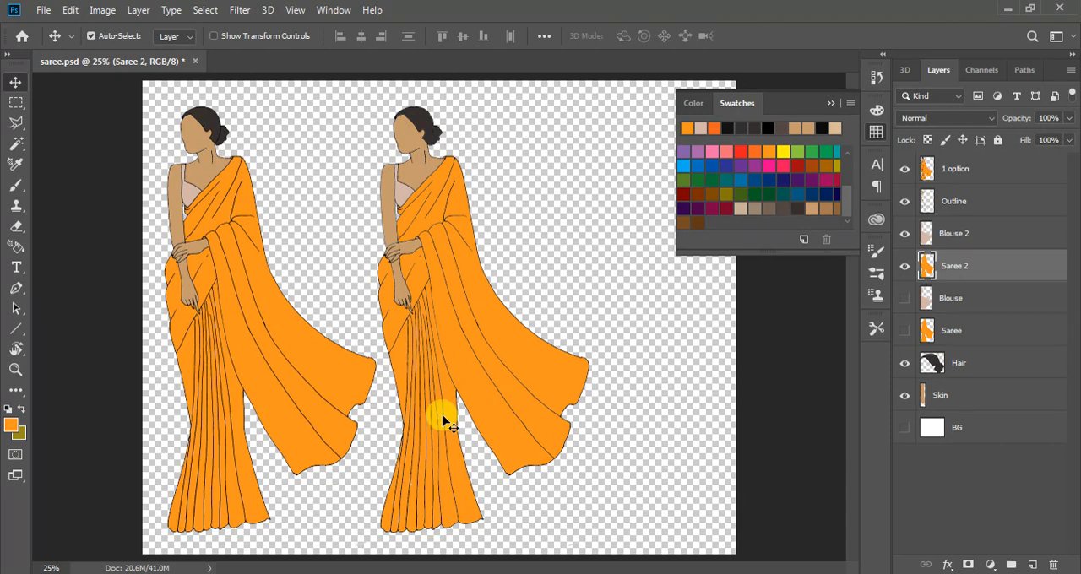
Load the Saree 2 layer's shape as a selection and fill the second figure's saree with dark red
key(b)
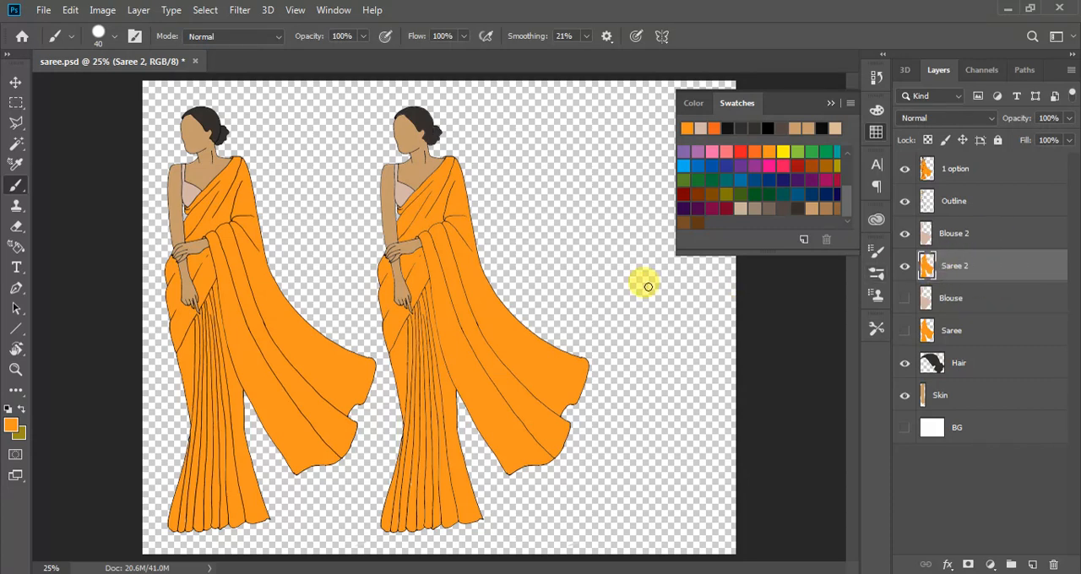
ctrl+click(927, 268)
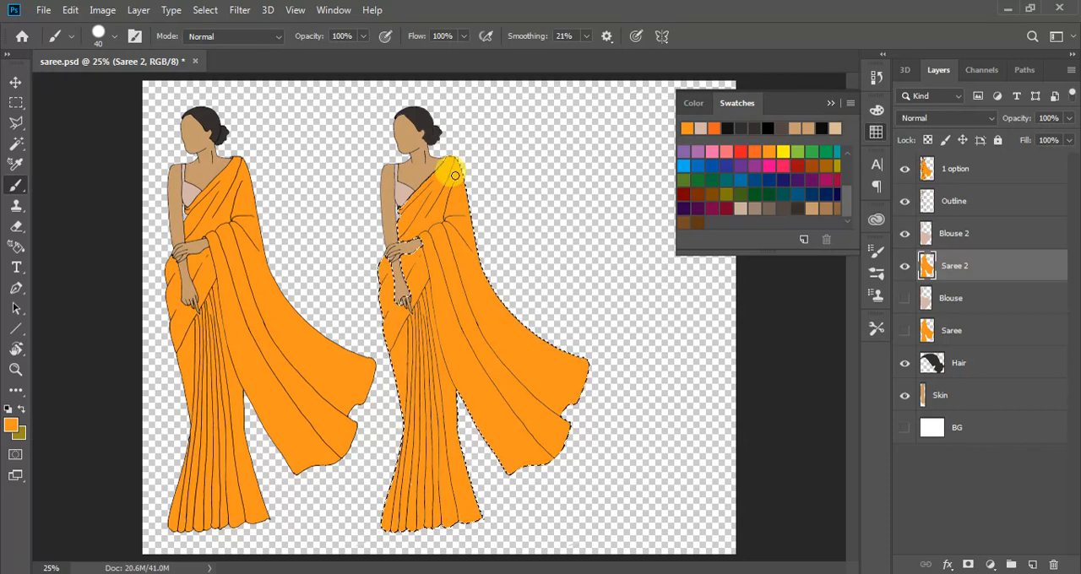
key(g)
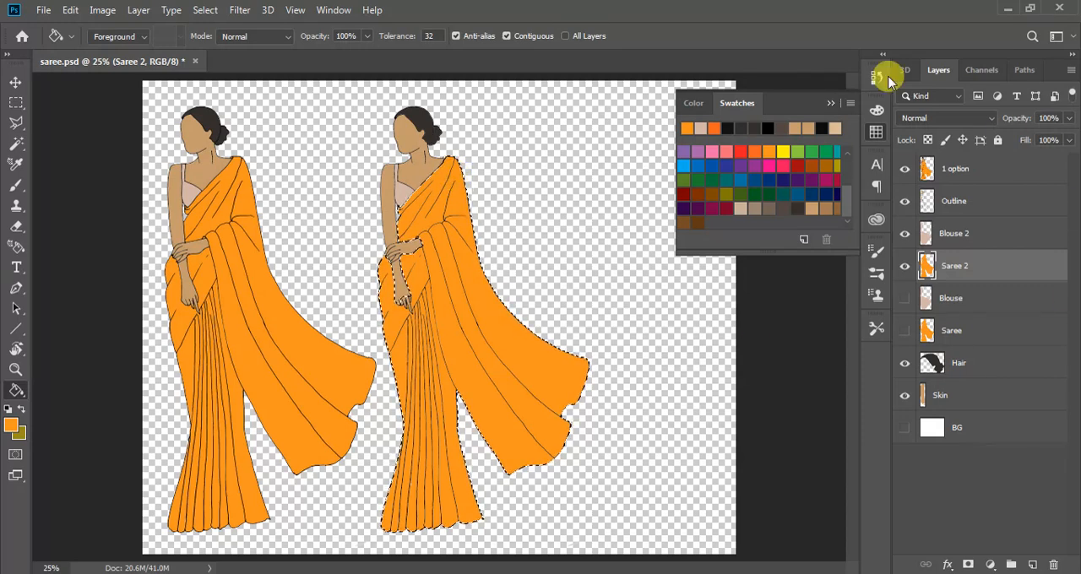
click(798, 164)
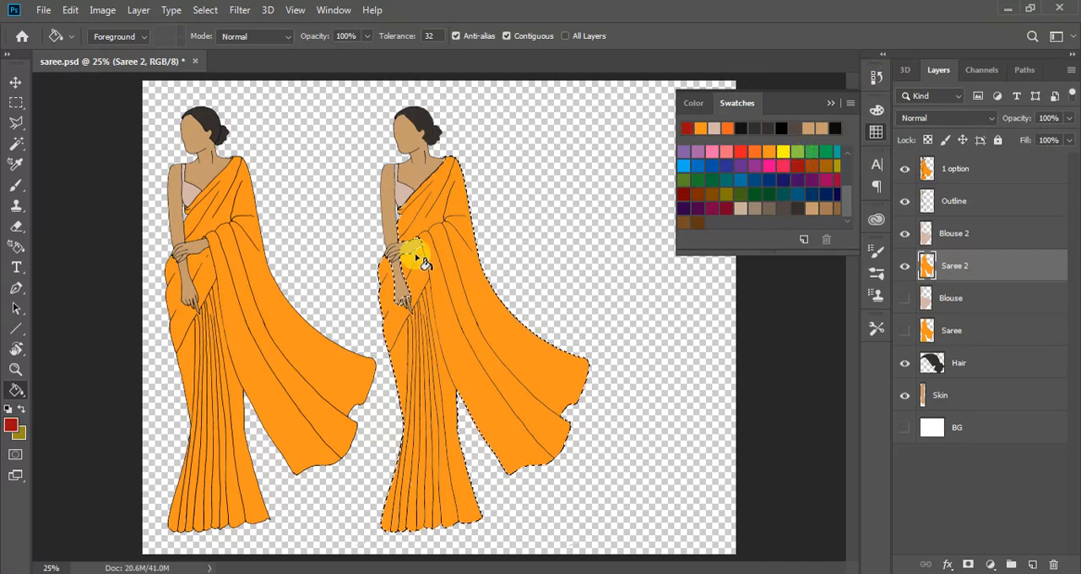
click(429, 309)
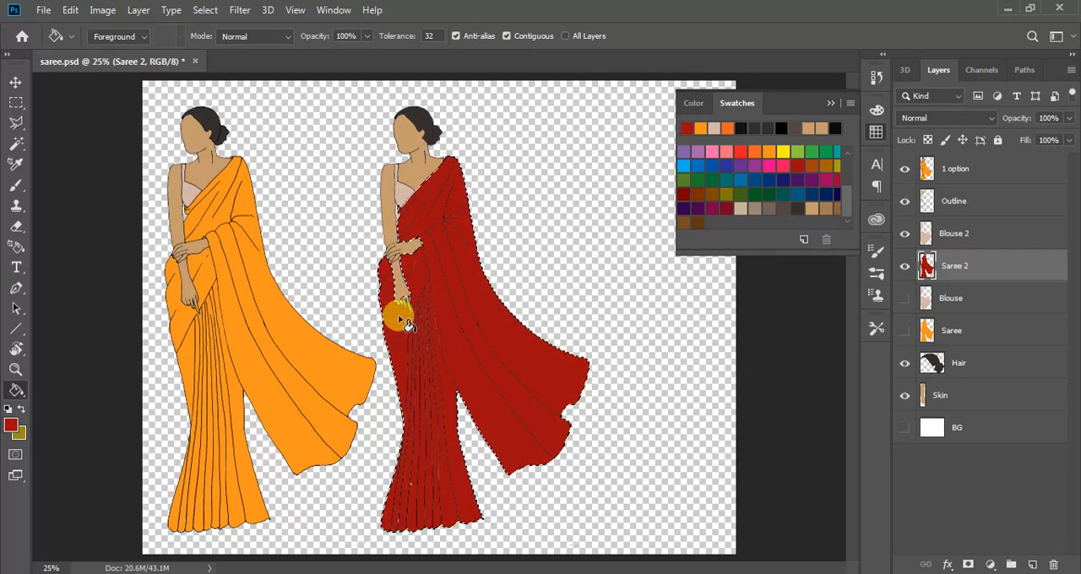
Enlarge the brush to 200 and paint dark red over the gaps left inside the Saree 2 selection
key(b)
drag(417, 348, 405, 490)
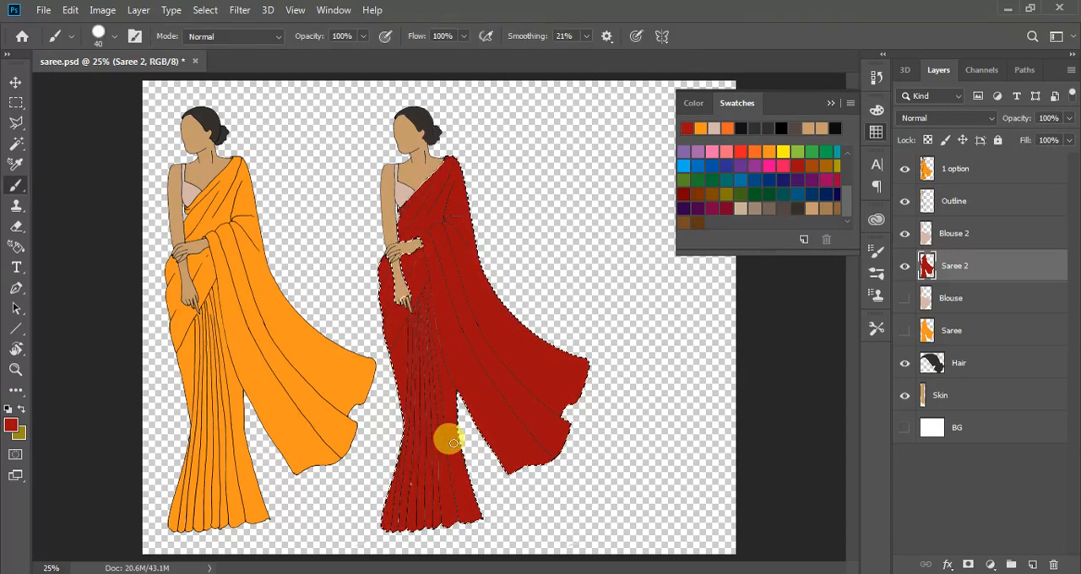
key(bracketright)
key(bracketright)
key(bracketright)
key(bracketright)
key(bracketright)
key(bracketright)
key(bracketright)
key(bracketright)
key(bracketright)
key(bracketright)
key(bracketright)
key(bracketright)
key(bracketright)
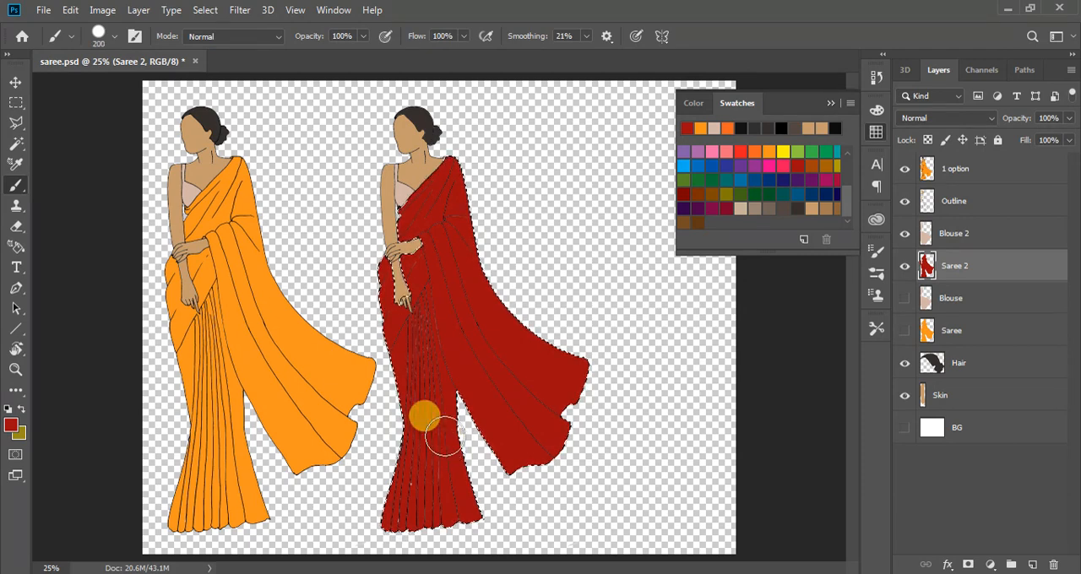
drag(517, 438, 551, 263)
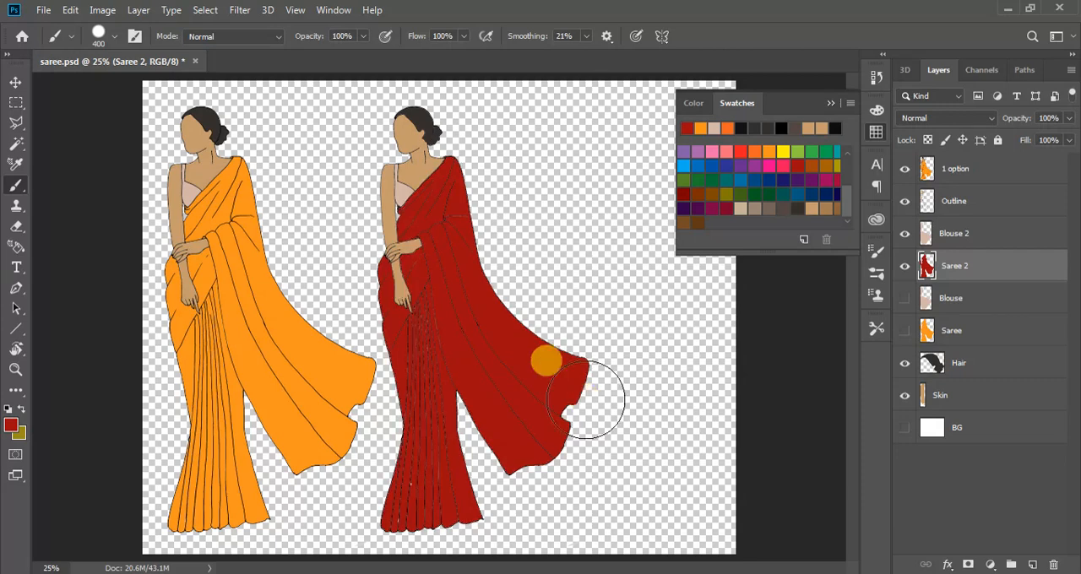
Clear the saree selection and load the Blouse 2 layer's shape as the selection
key(ctrl+d)
click(15, 82)
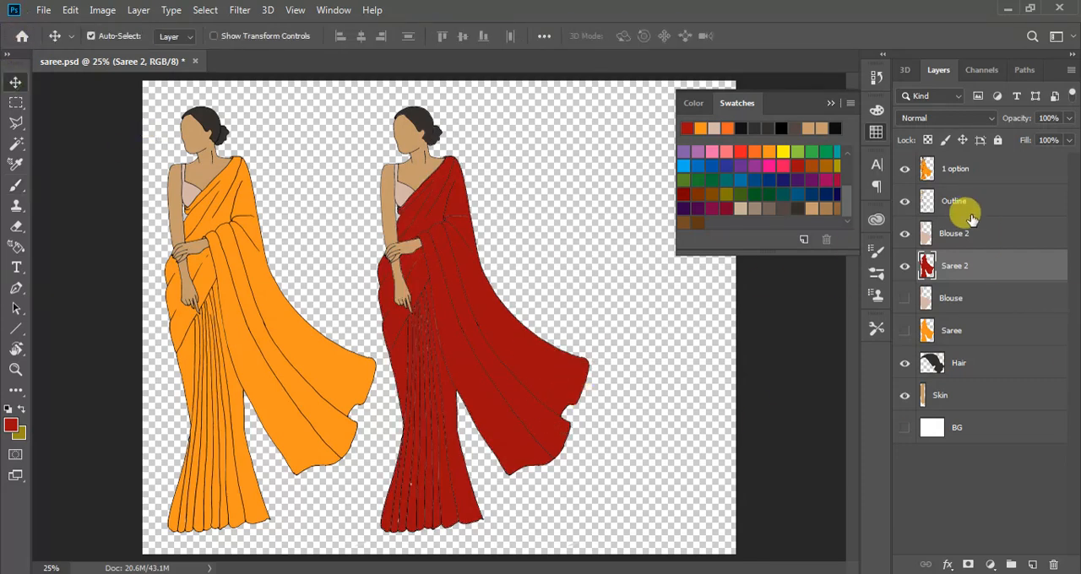
click(955, 237)
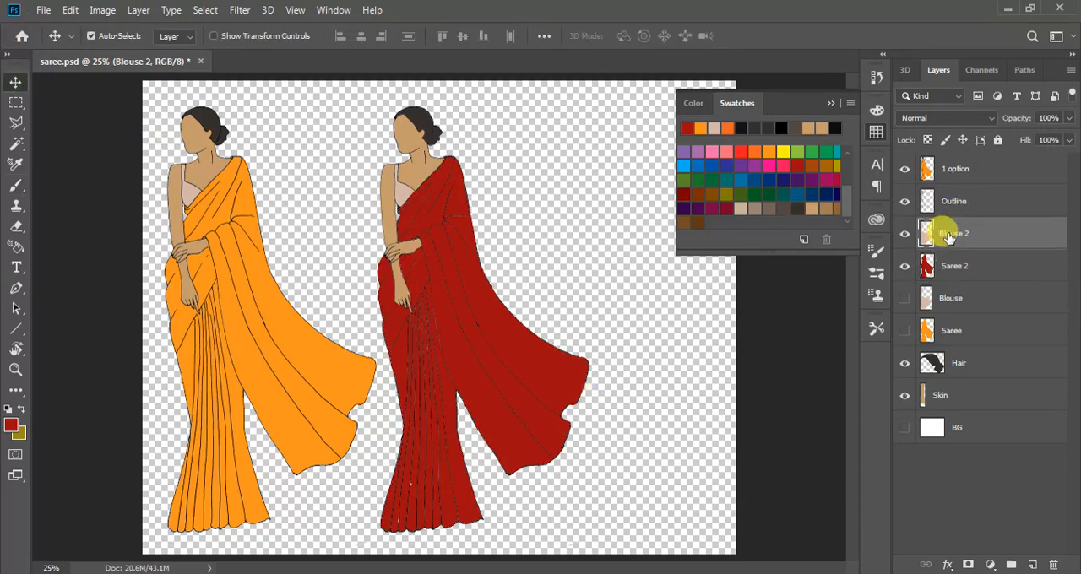
ctrl+click(926, 238)
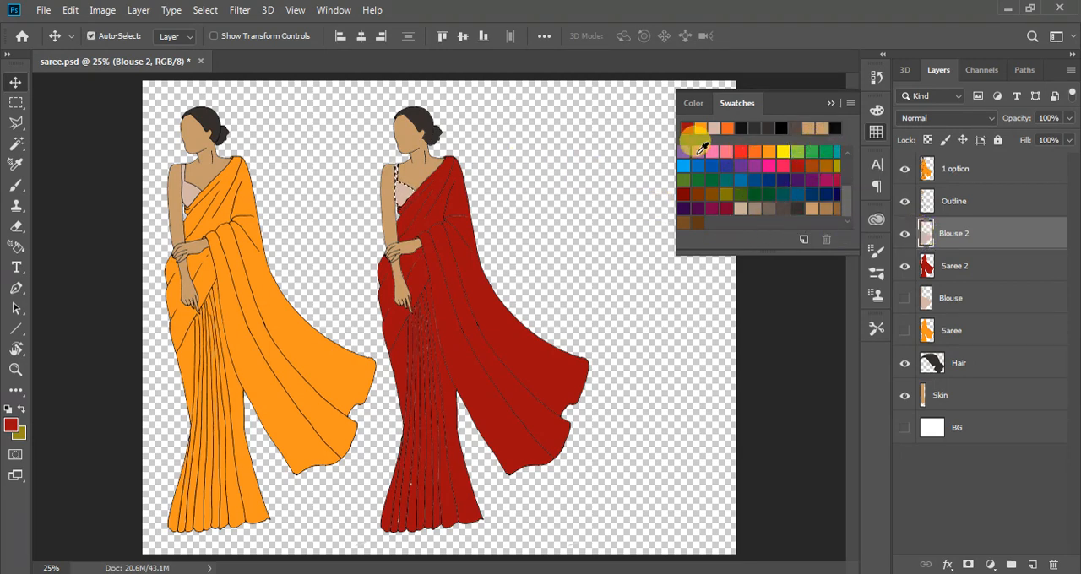
Choose a muted pink foreground colour, fill the second figure's blouse with it on Blouse 2, and deselect
click(772, 166)
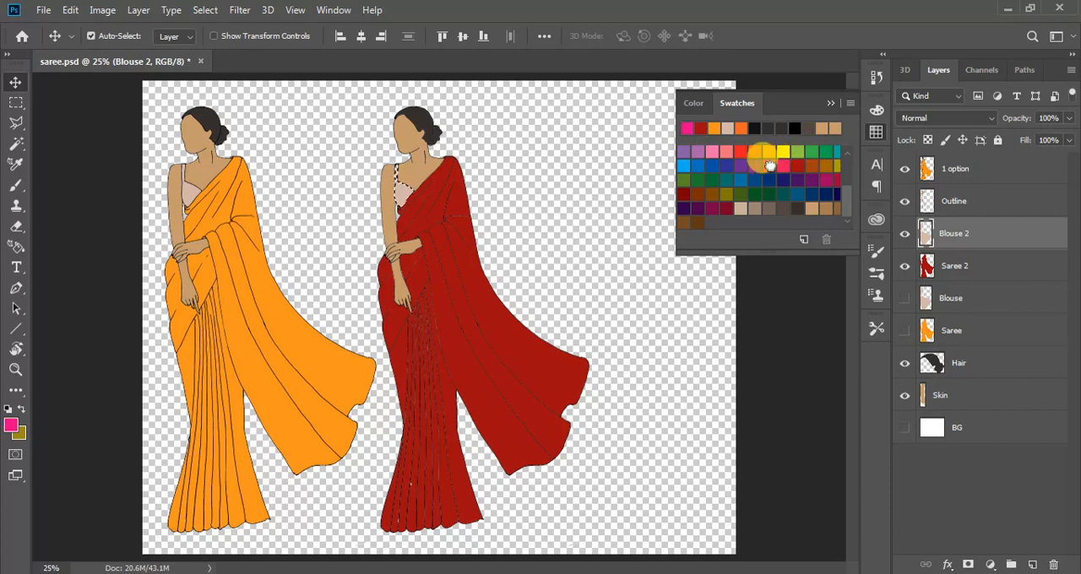
click(12, 424)
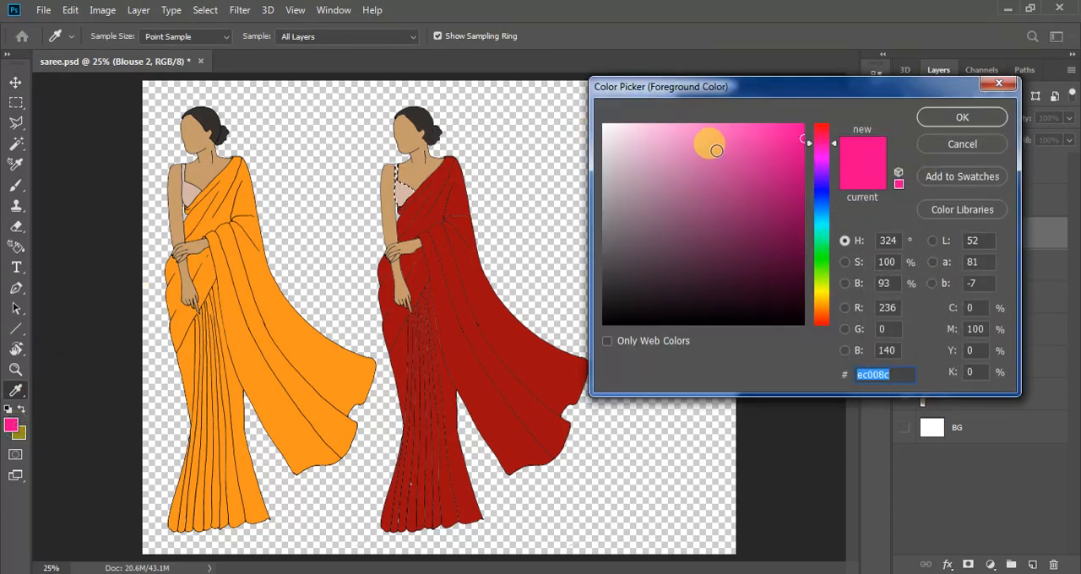
click(674, 168)
click(948, 123)
key(v)
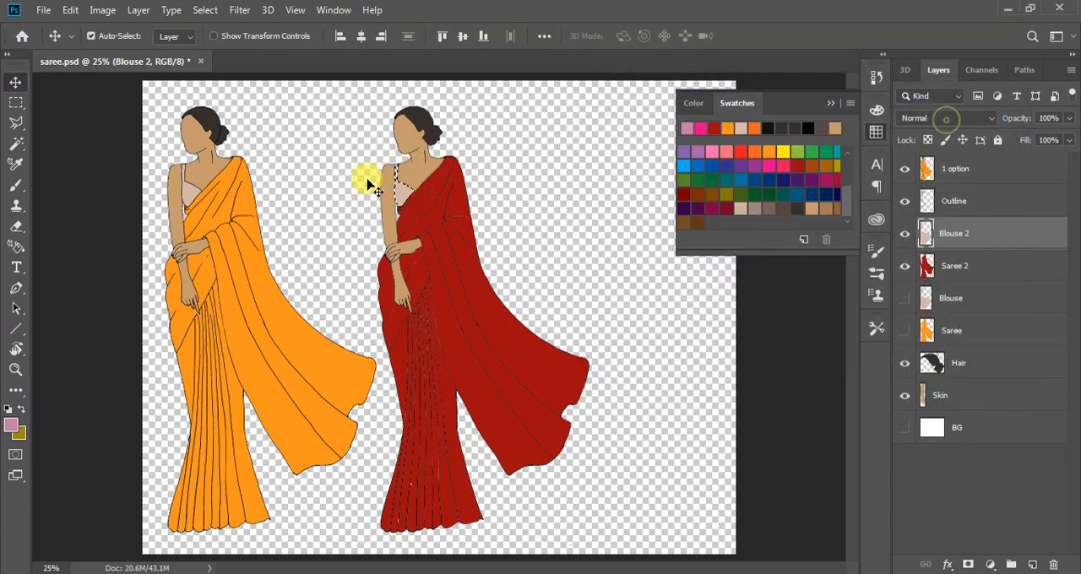
key(g)
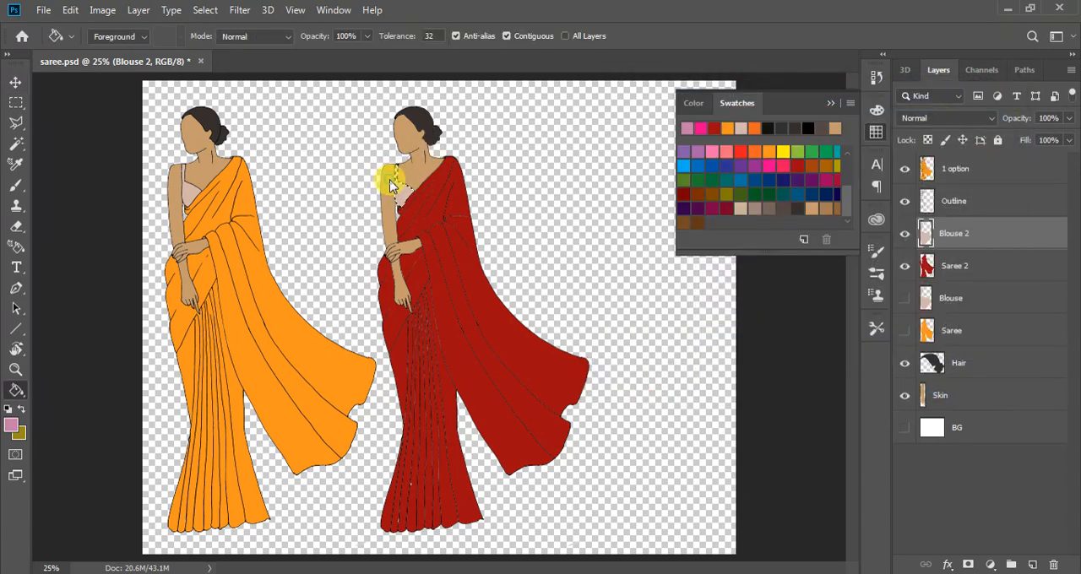
click(397, 187)
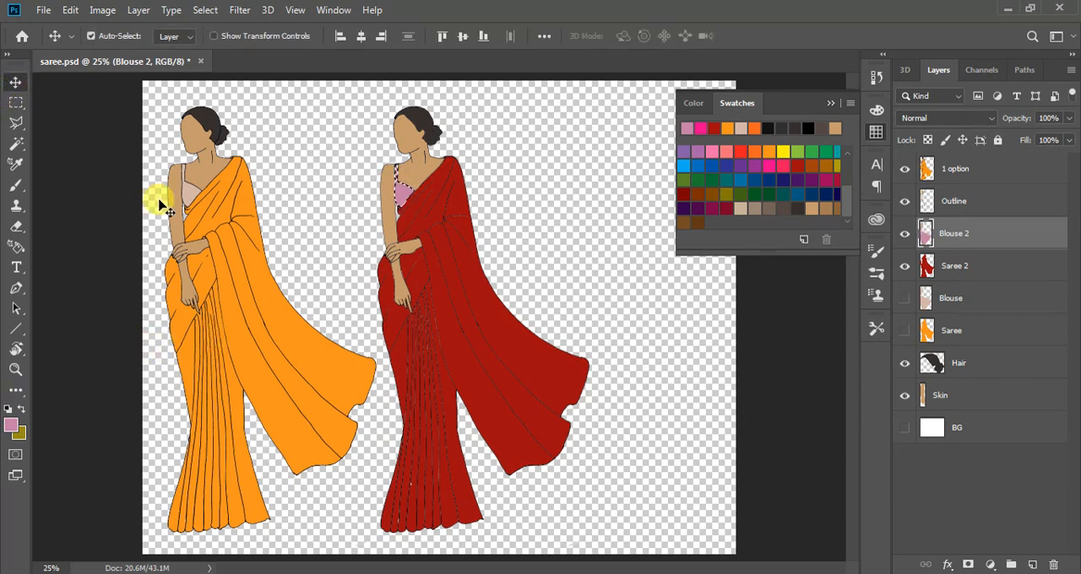
key(ctrl+d)
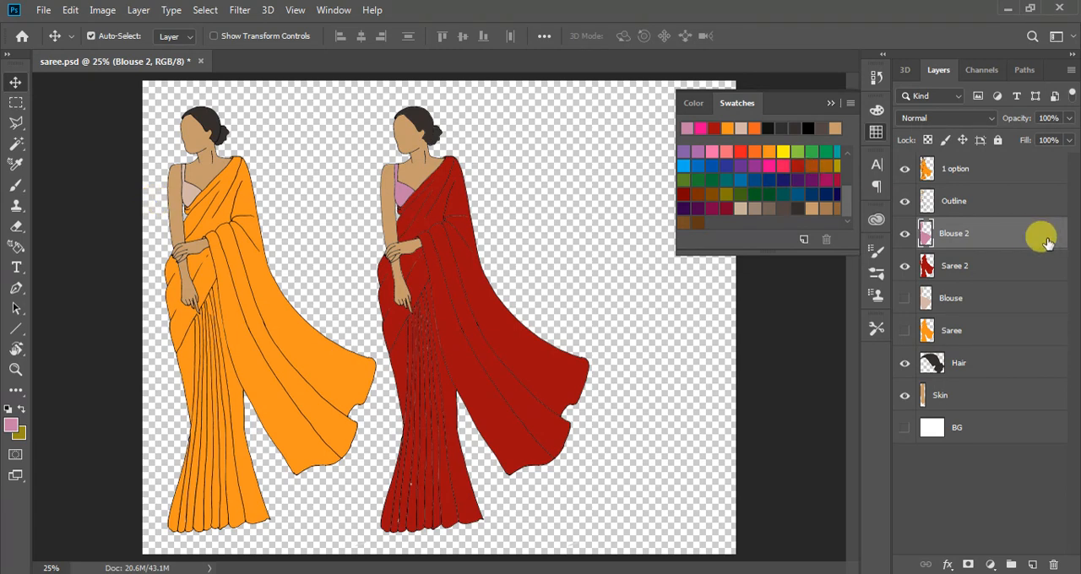
Hide the 1 option layer and add a new empty layer directly above Outline
click(905, 169)
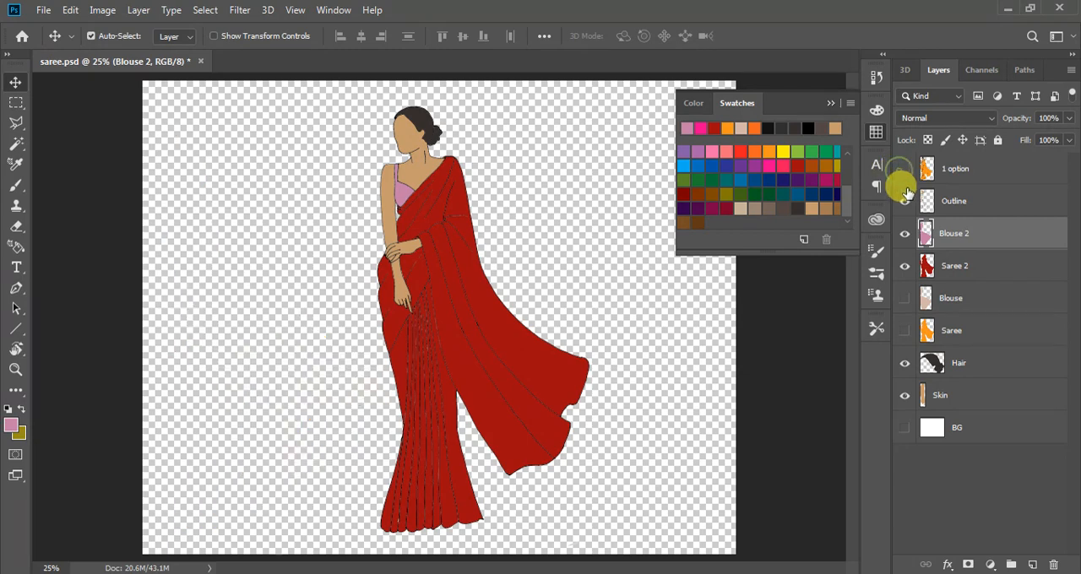
click(954, 208)
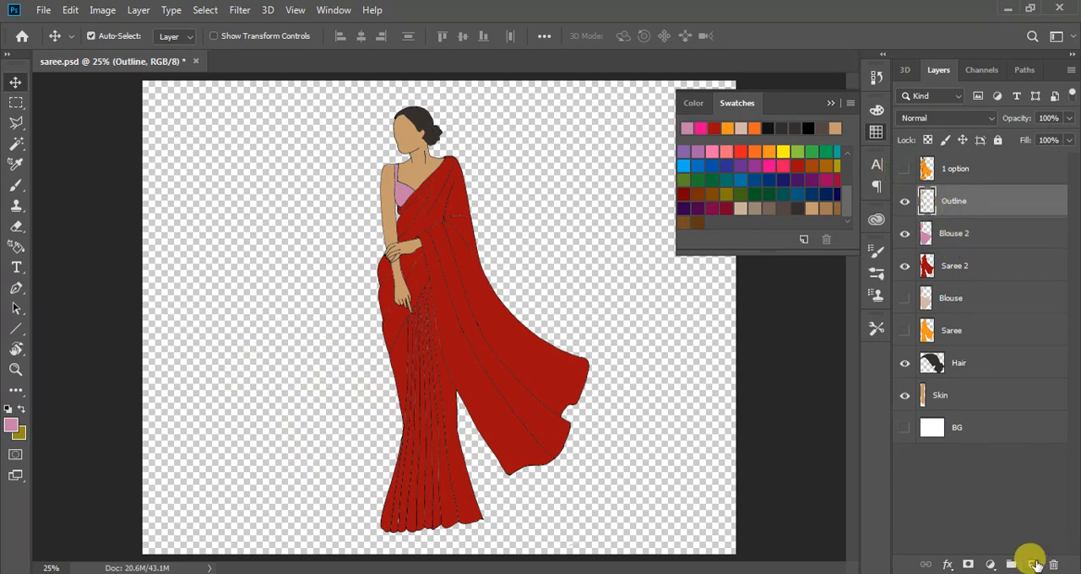
click(1032, 564)
click(905, 396)
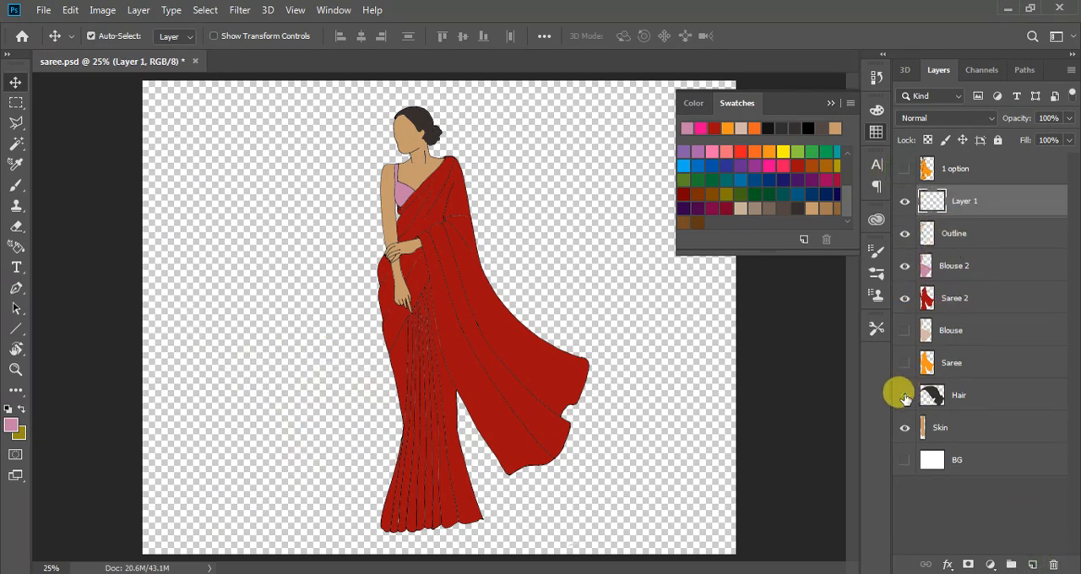
click(905, 396)
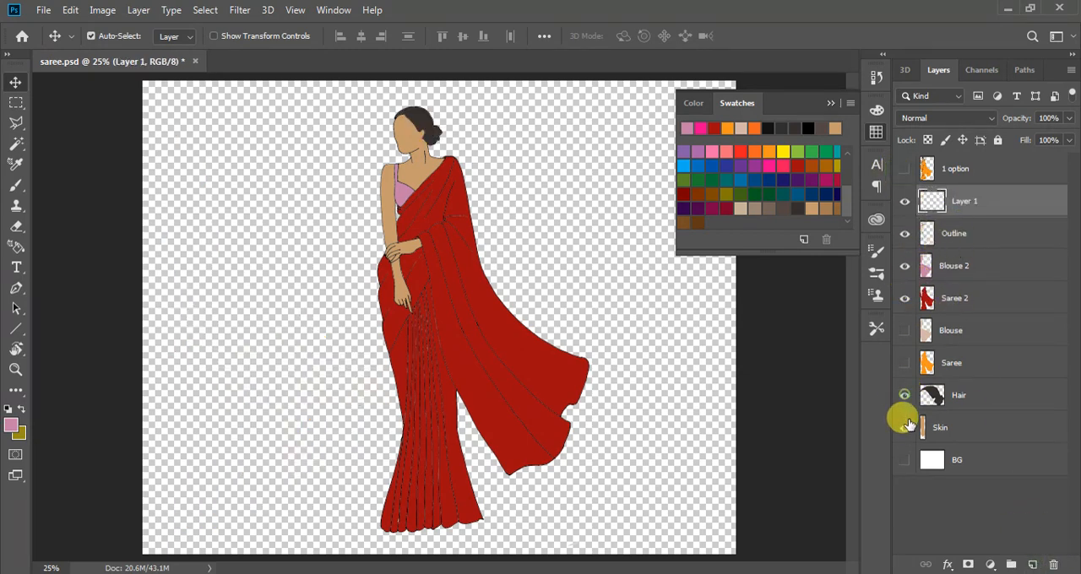
Stamp a merged copy of the Outline, Blouse 2, Saree 2, Hair and Skin layers into the new empty layer, keeping the originals
ctrl+click(972, 235)
ctrl+click(950, 267)
ctrl+click(946, 295)
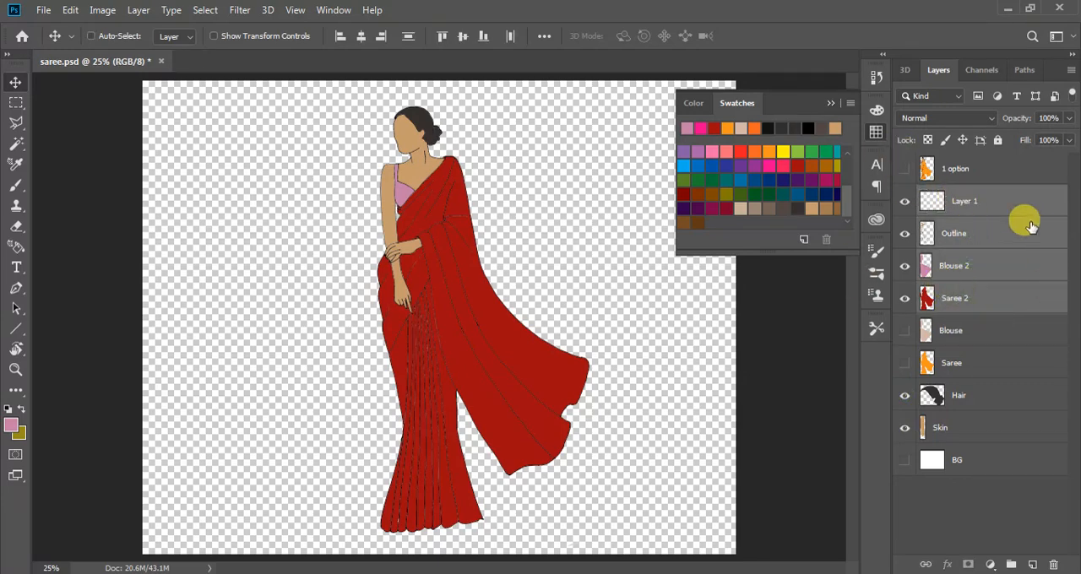
ctrl+click(963, 394)
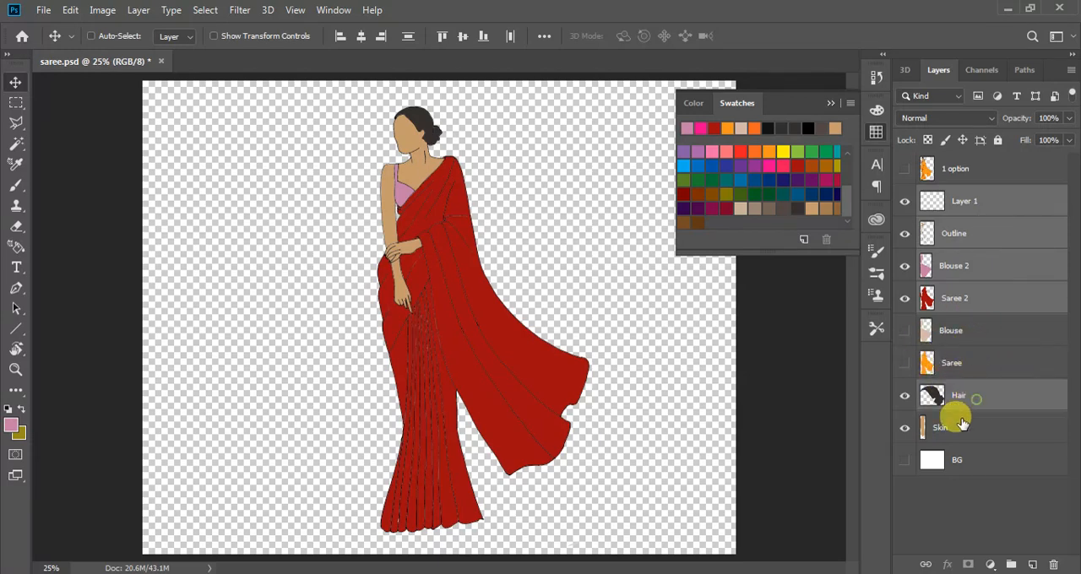
ctrl+click(962, 426)
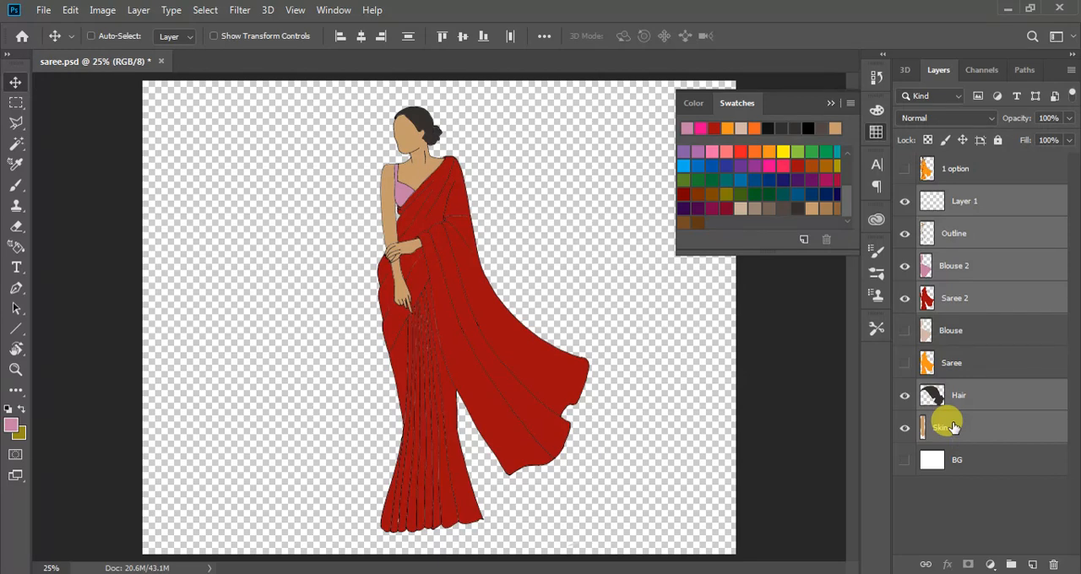
key(ctrl+alt+e)
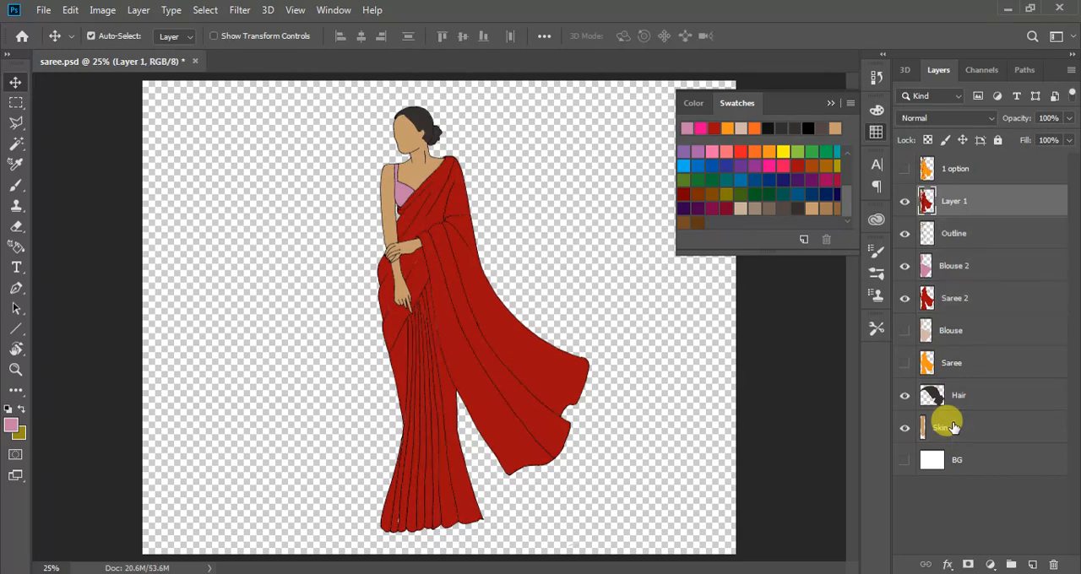
Rename the merged red saree layer "2 option" and show the 1 option layer again
double_click(956, 200)
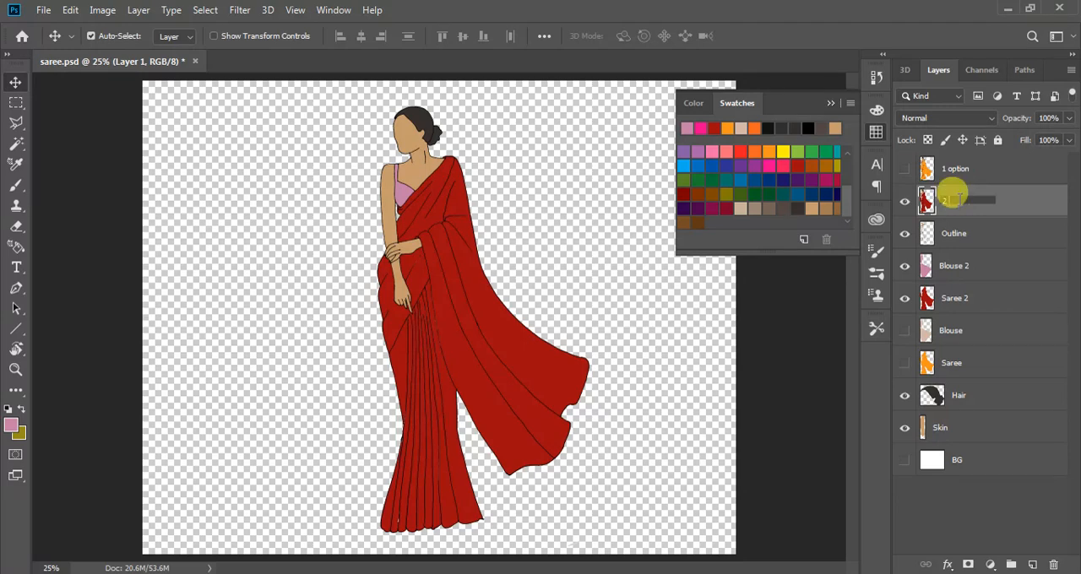
text(2 option)
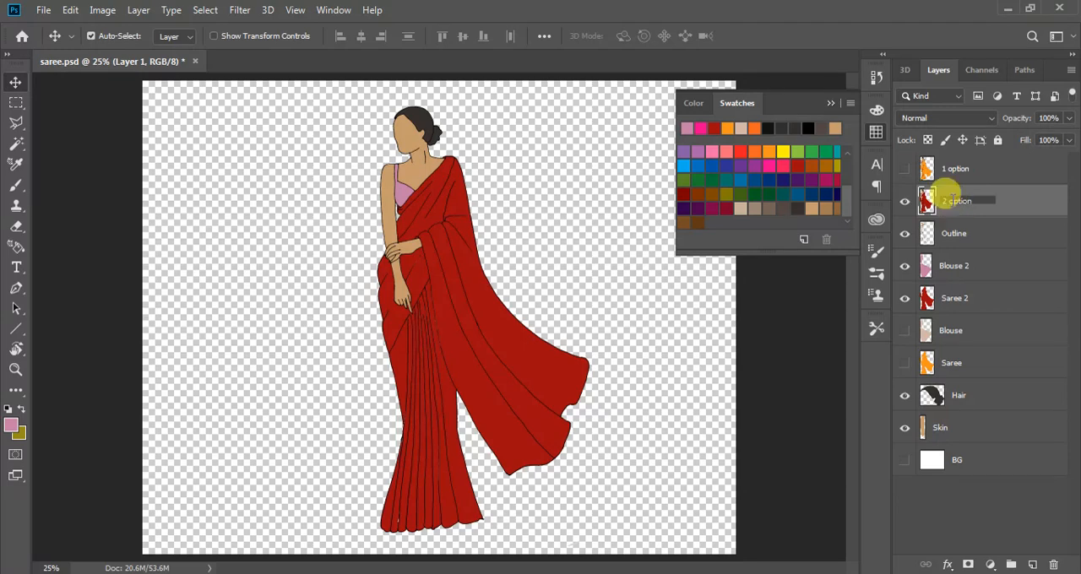
click(905, 168)
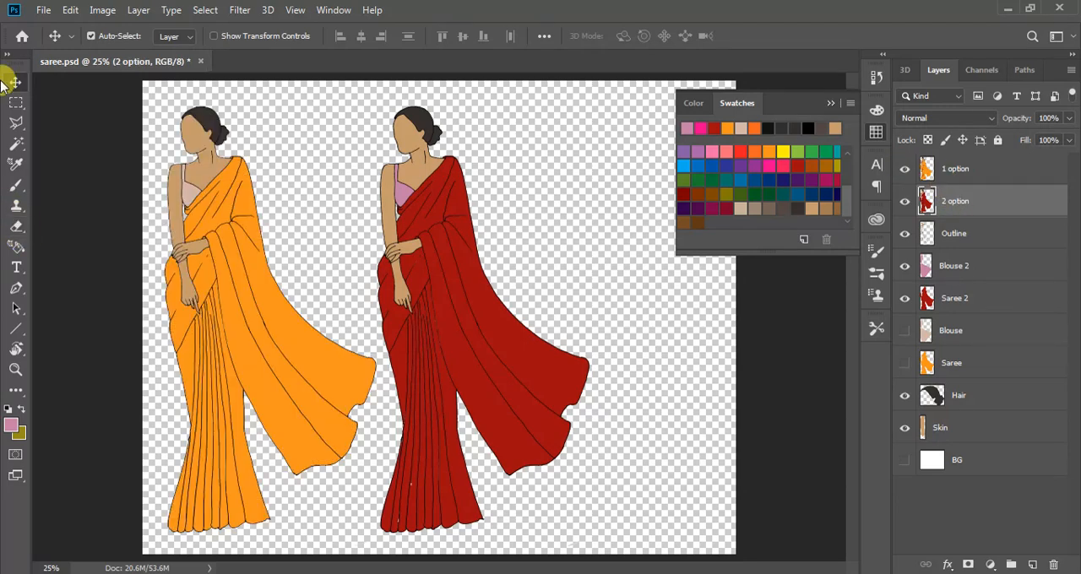